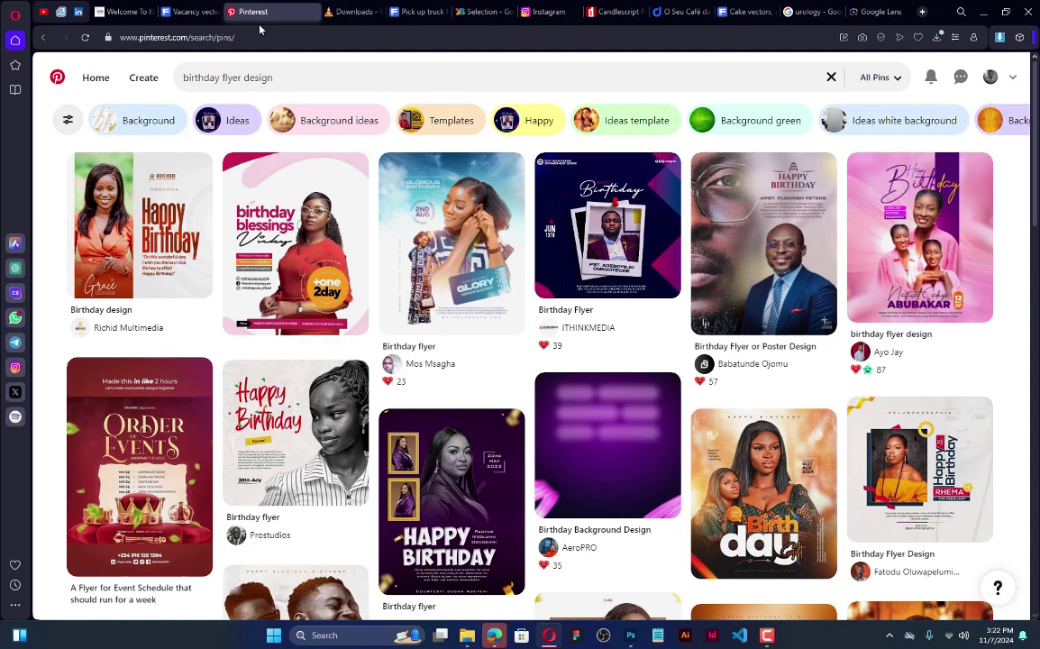
Step: Download the "Birthday design" pin by Richid Multimedia from the Pinterest results and switch to Photoshop
left_click(135, 200)
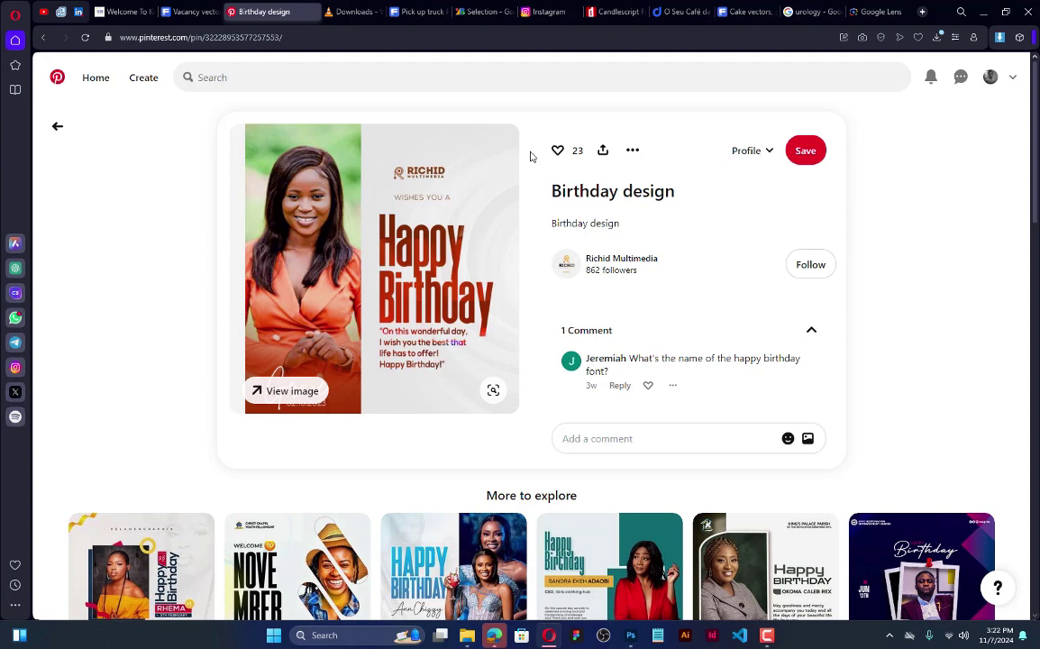
left_click(634, 153)
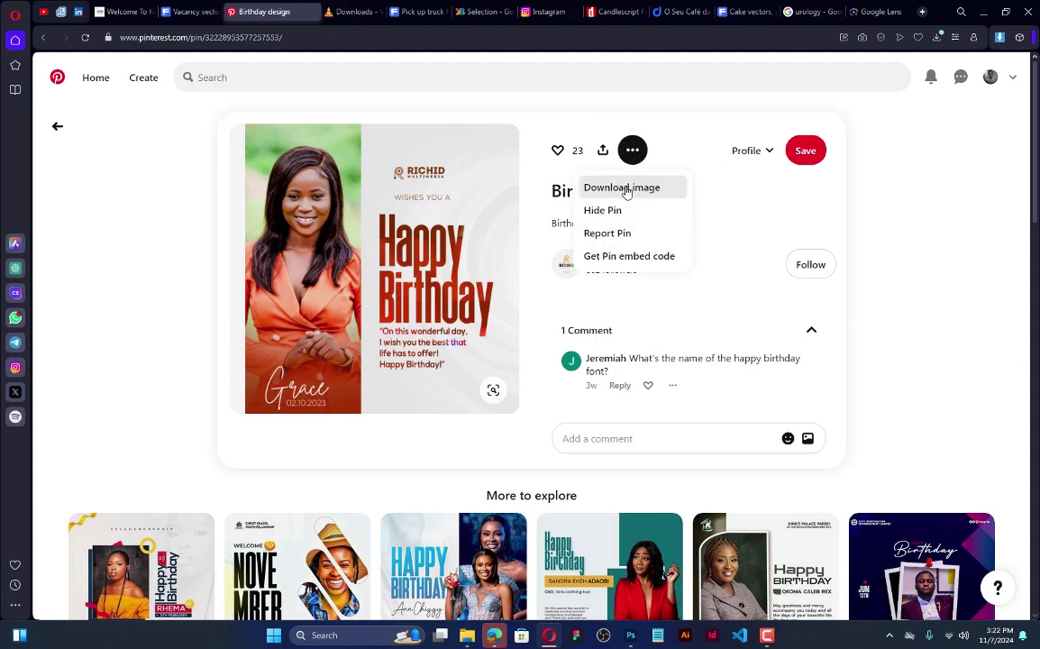
left_click(637, 189)
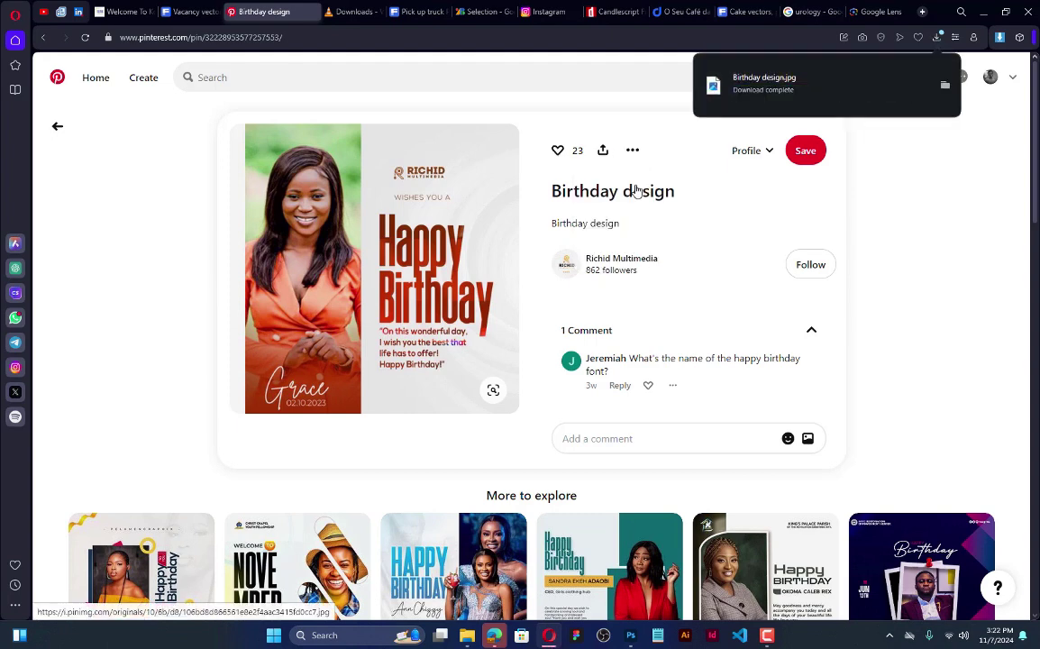
left_click(628, 638)
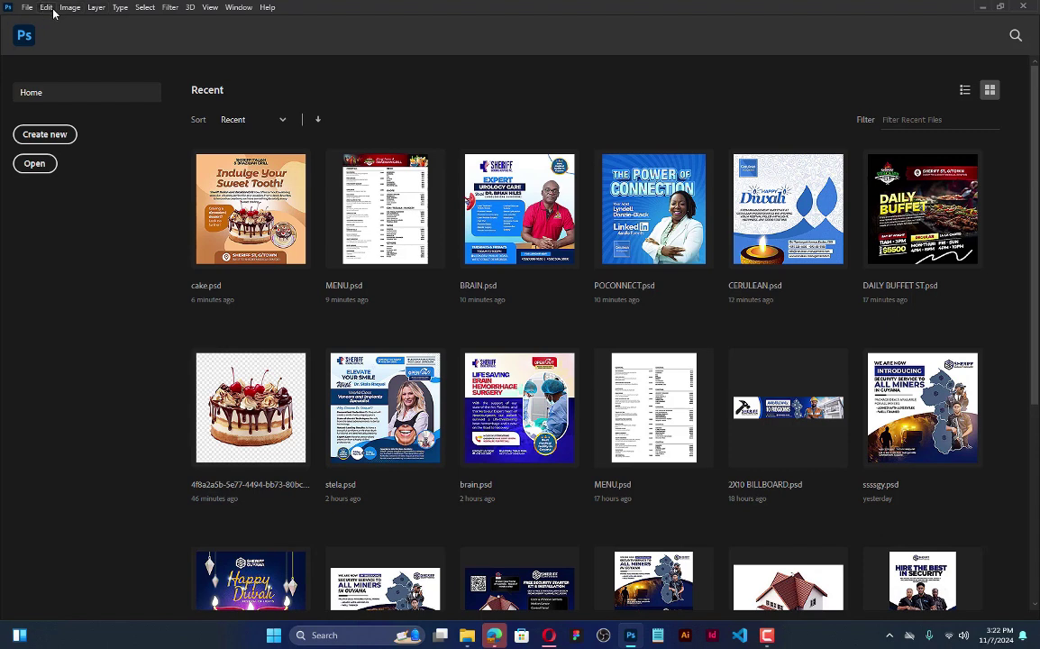
left_click(26, 9)
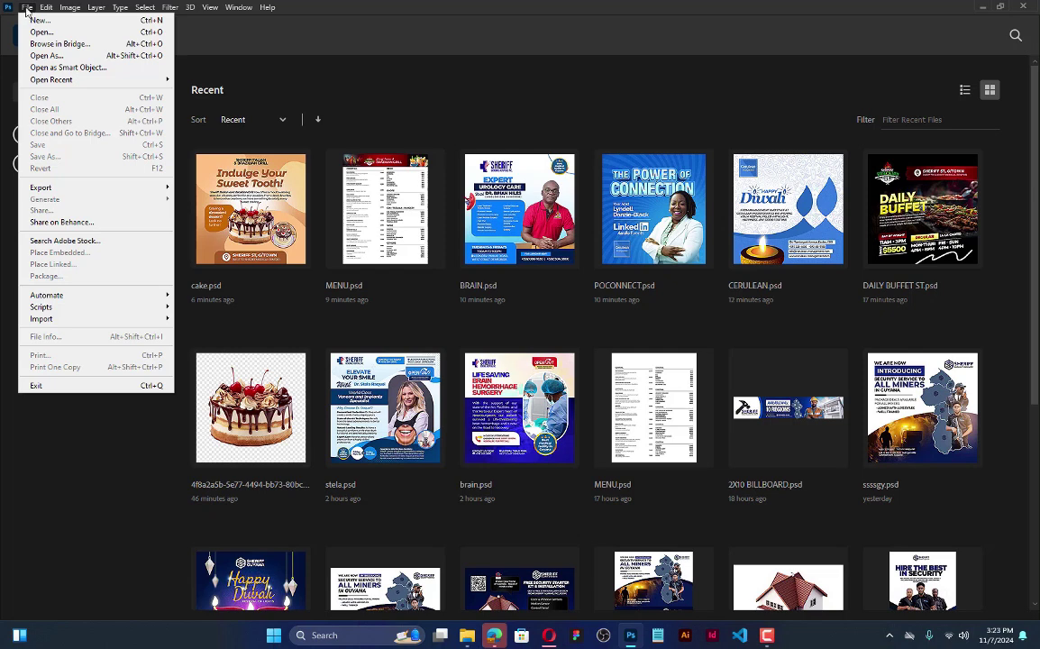
left_click(27, 9)
left_click(45, 8)
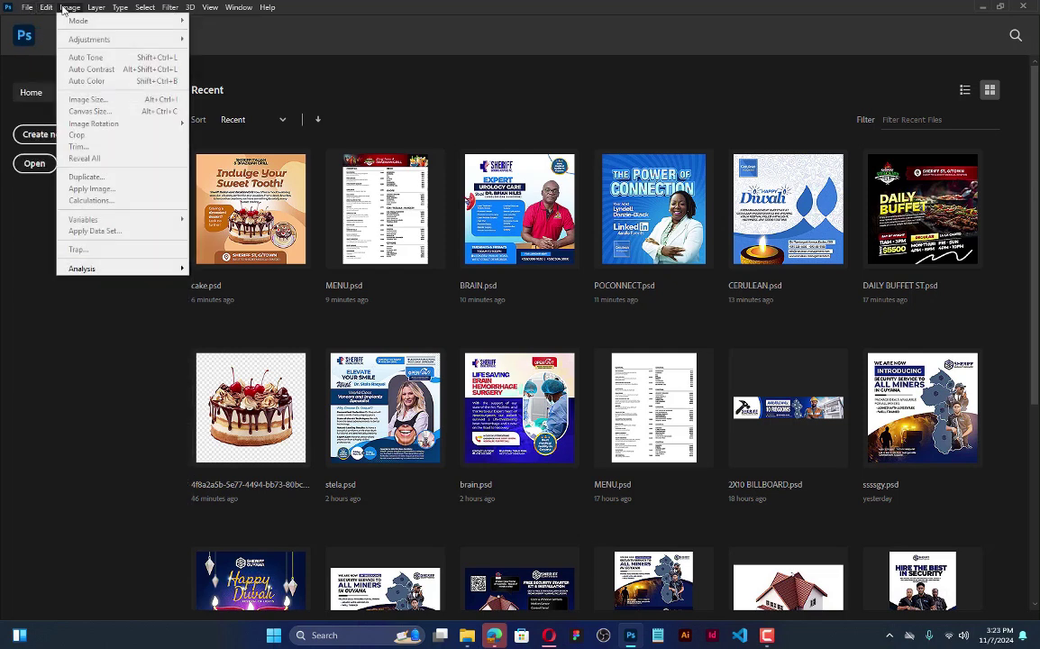
mouse_move(160, 7)
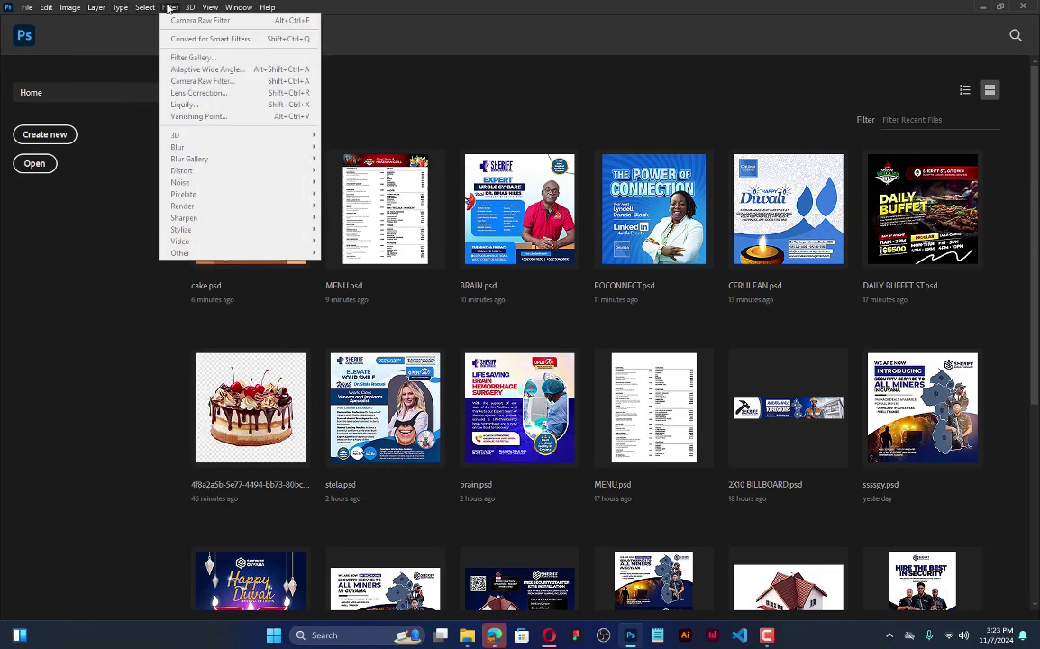
mouse_move(231, 11)
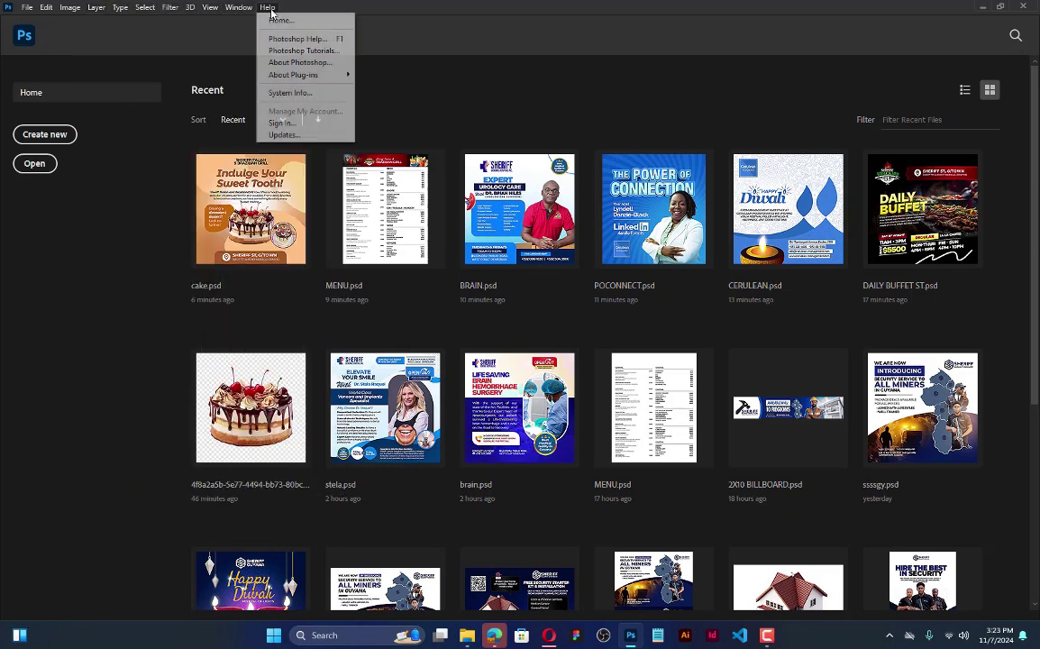
left_click(117, 214)
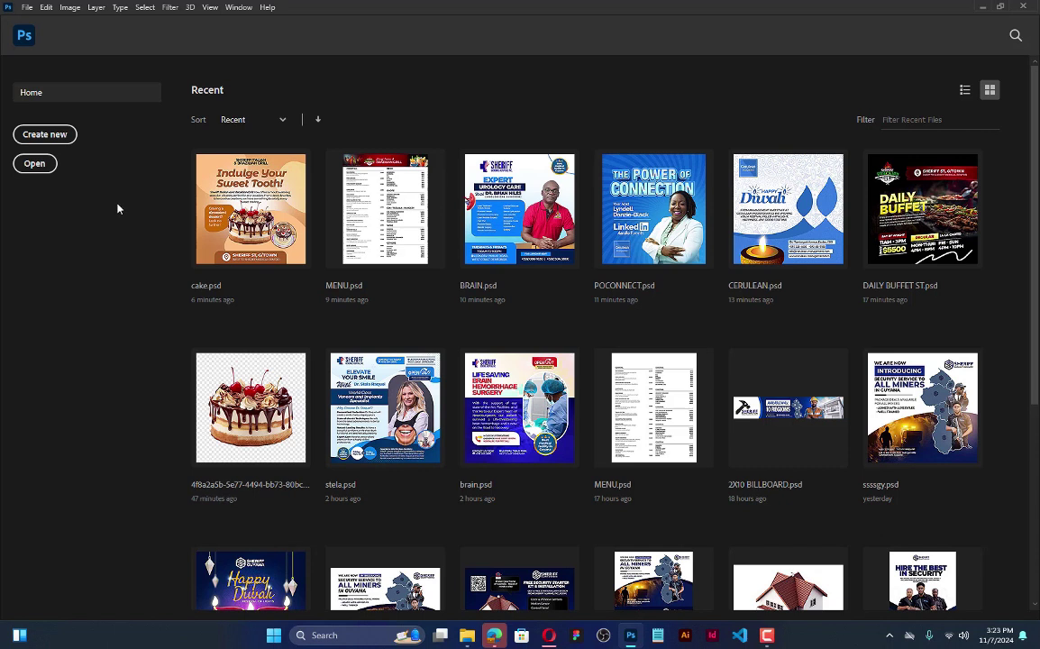
Step: Create a new document from the Art & Illustration preset "1000 pixel grid", 1000 x 1000 px at 300 ppi
left_click(45, 135)
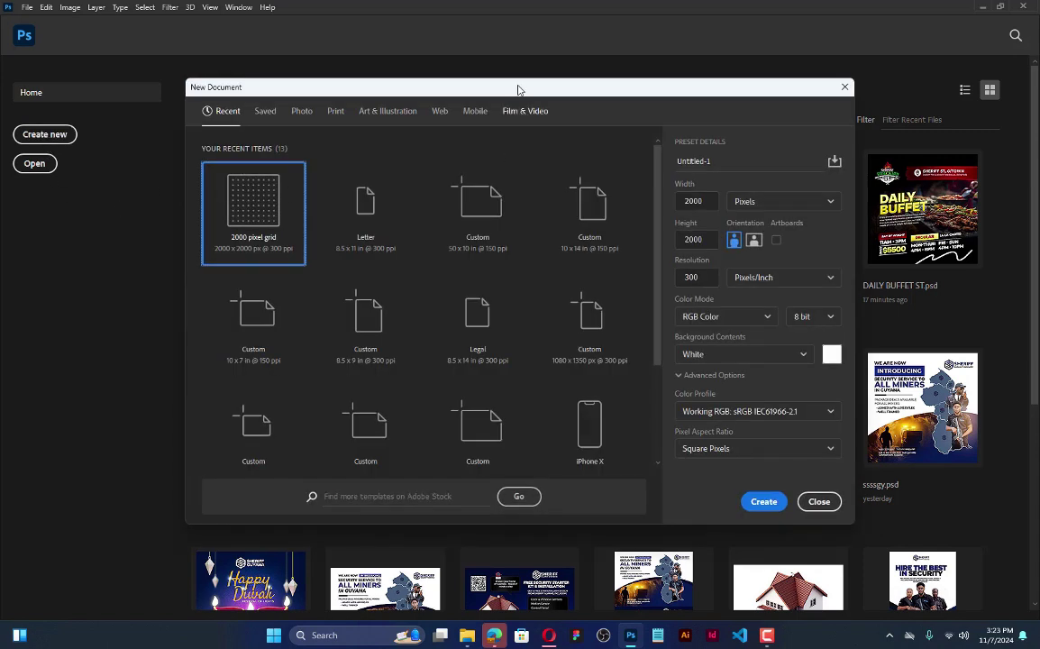
mouse_move(516, 90)
left_mouse_down()
mouse_move(532, 79)
mouse_move(535, 101)
mouse_move(519, 101)
left_mouse_up()
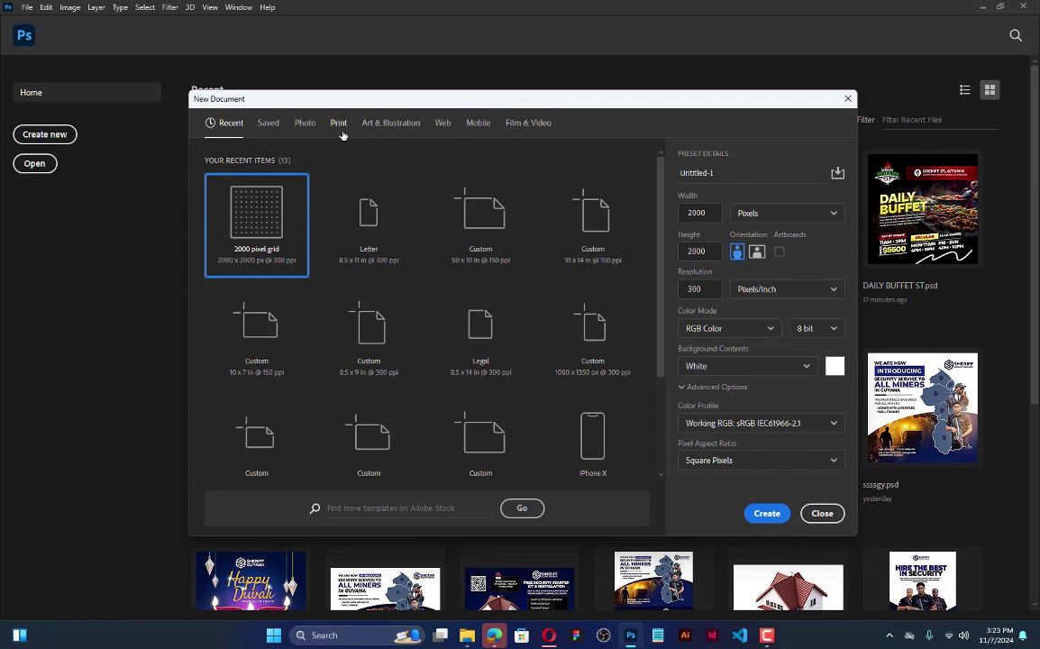
left_click(392, 127)
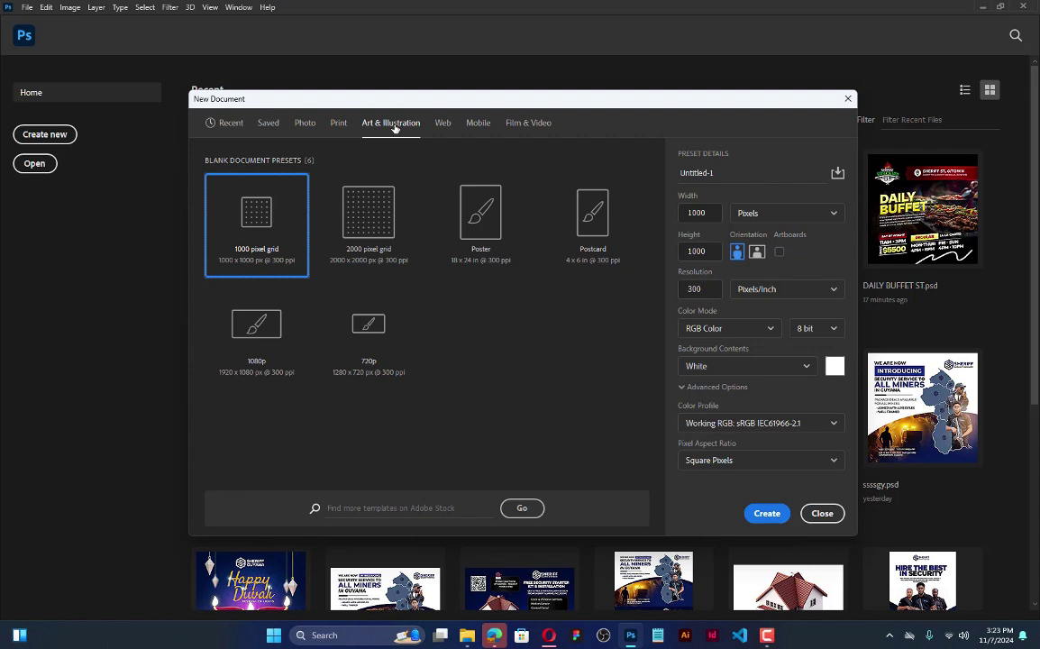
left_click(379, 221)
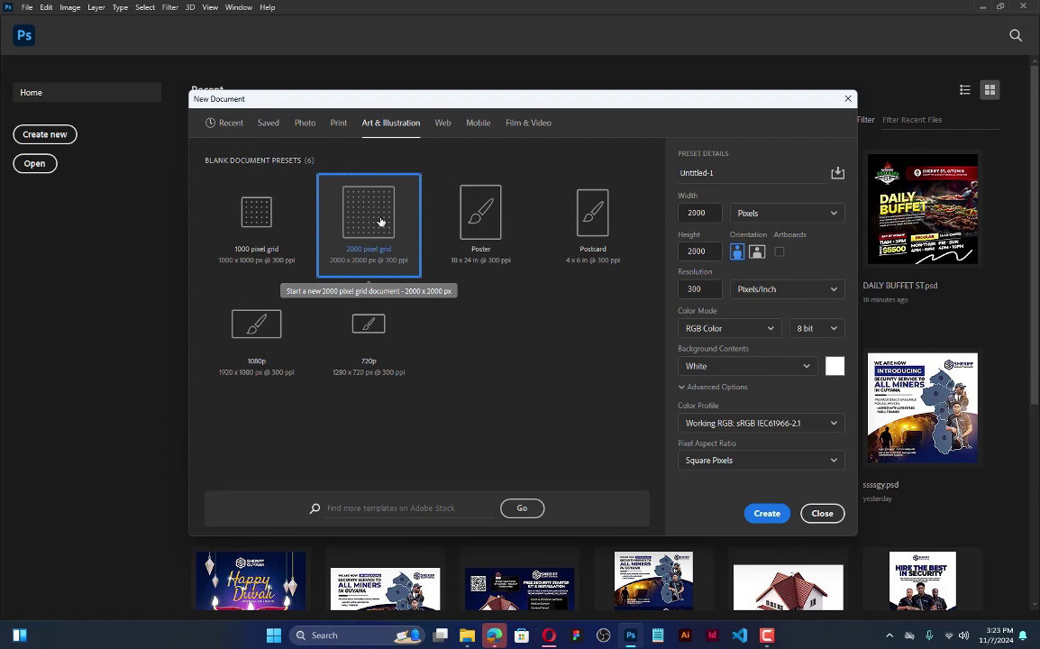
left_click(256, 234)
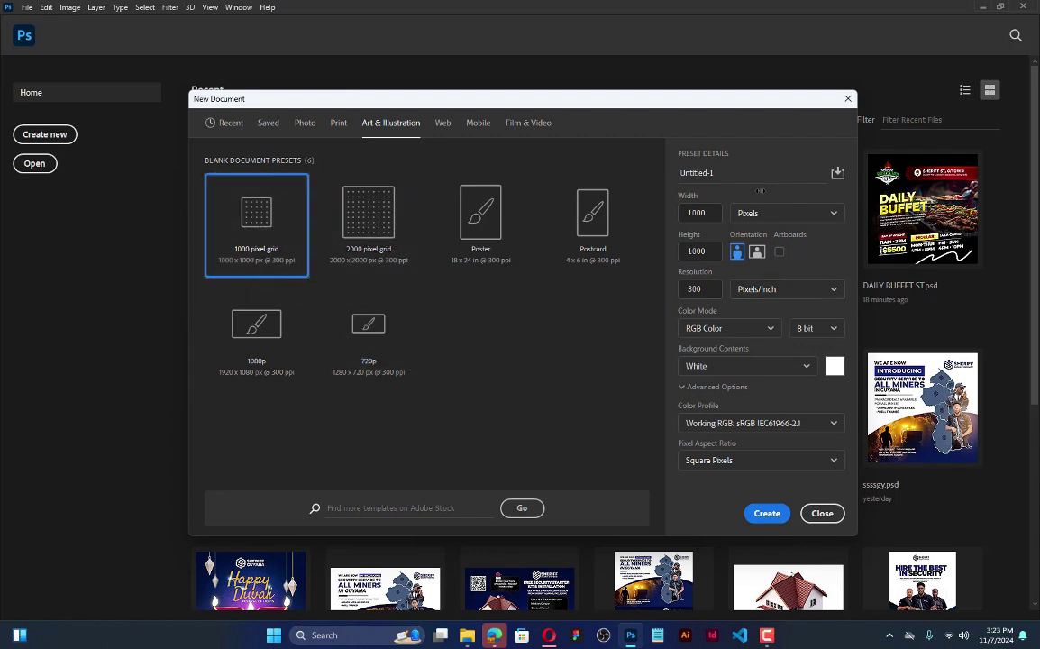
left_click(767, 514)
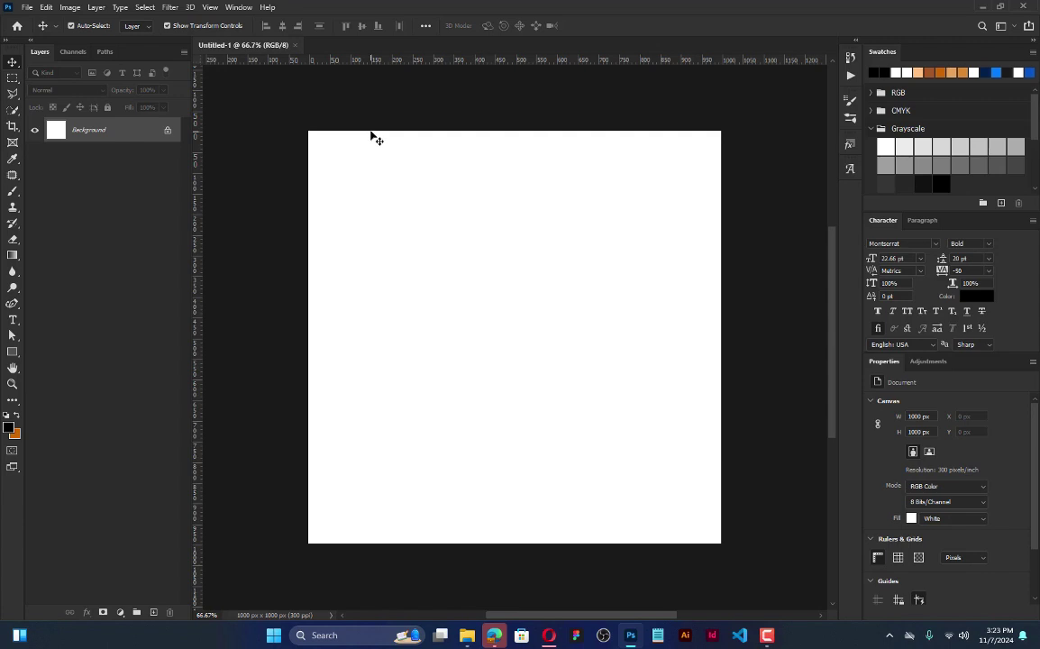
Step: Switch the workspace to Essentials (Default) and reset it to its original layout
left_click(236, 8)
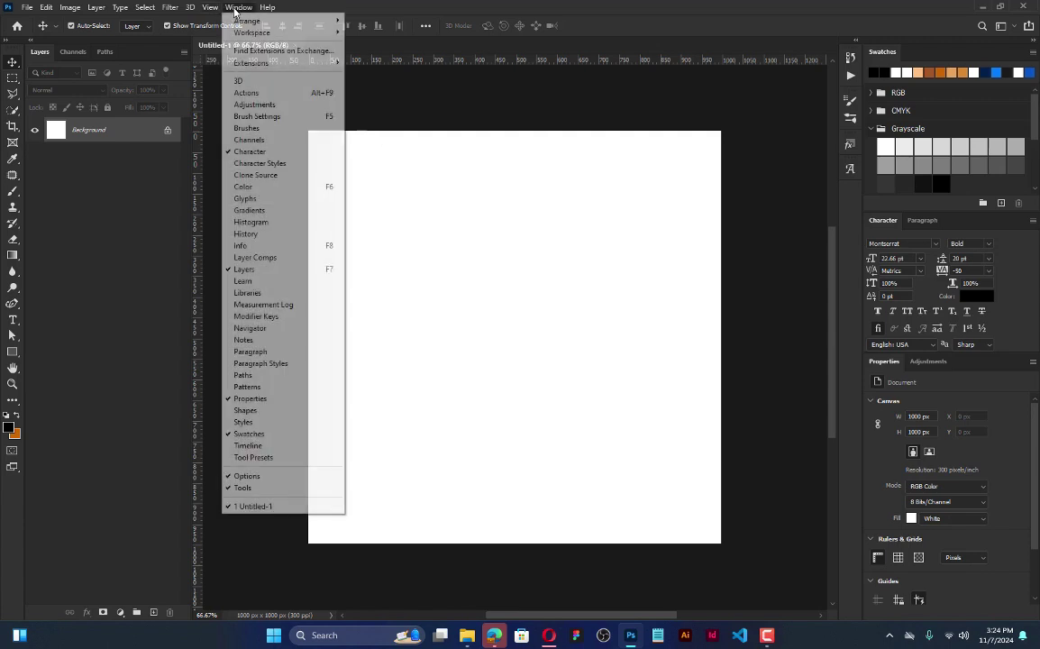
mouse_move(254, 37)
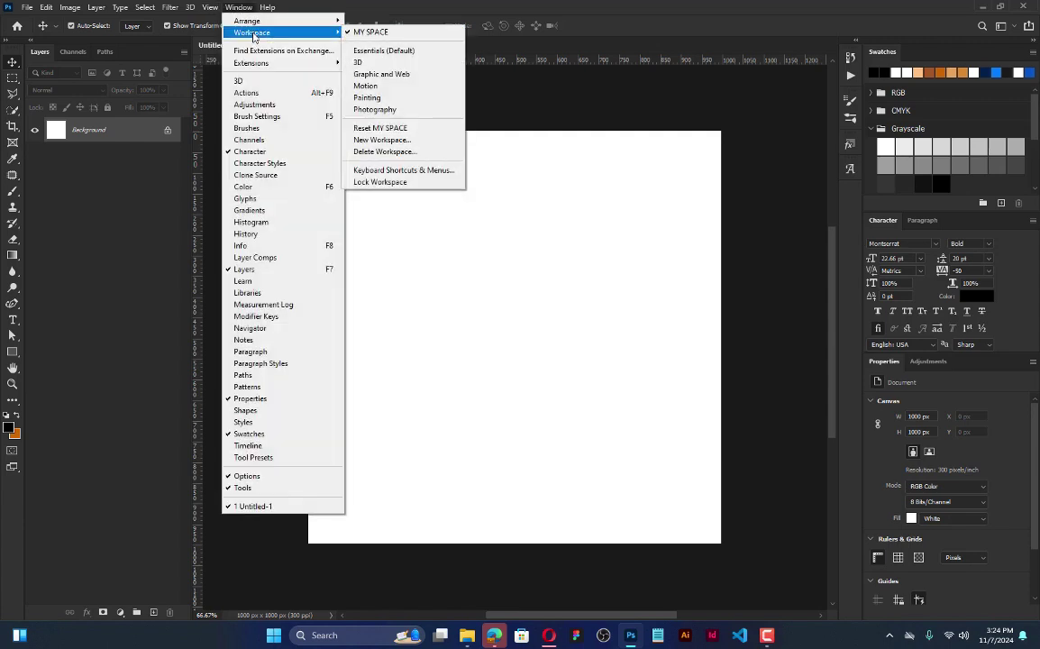
left_click(407, 51)
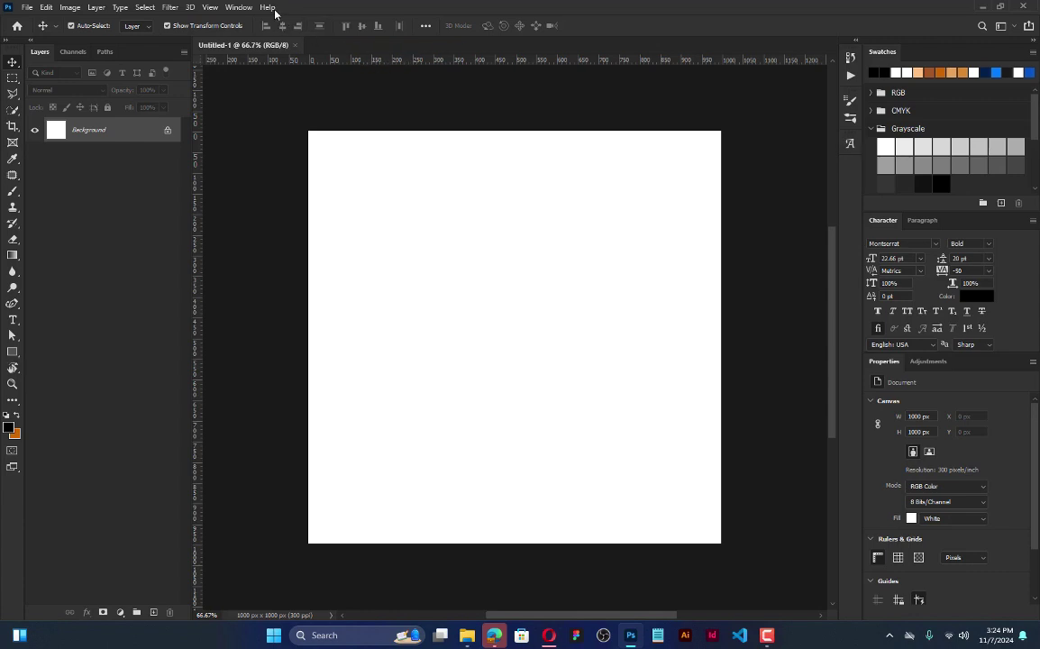
left_click(238, 7)
mouse_move(277, 36)
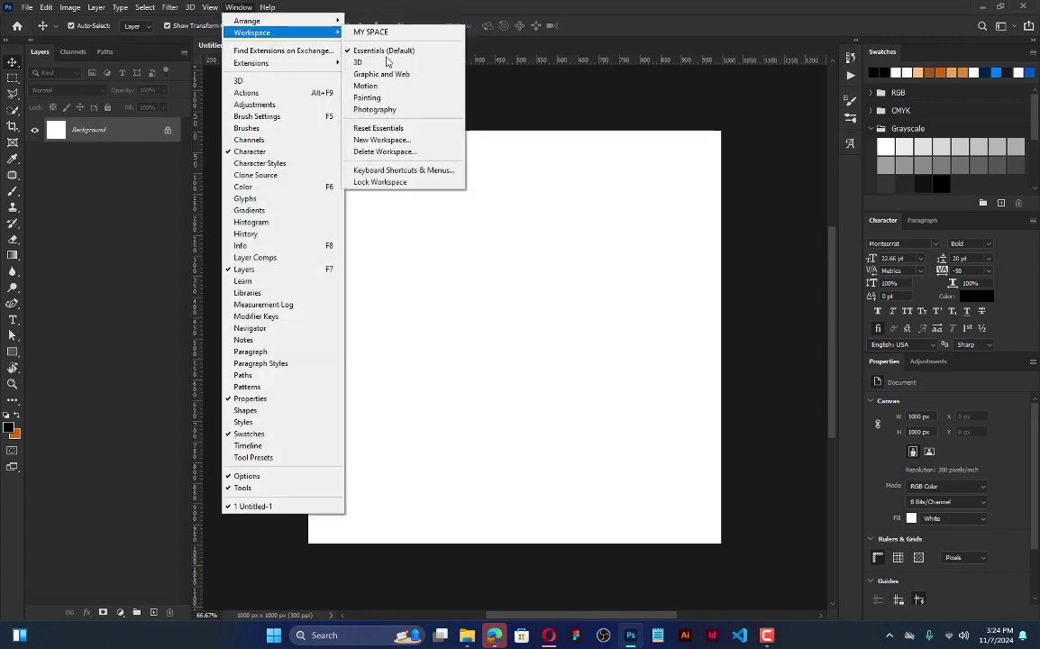
left_click(379, 129)
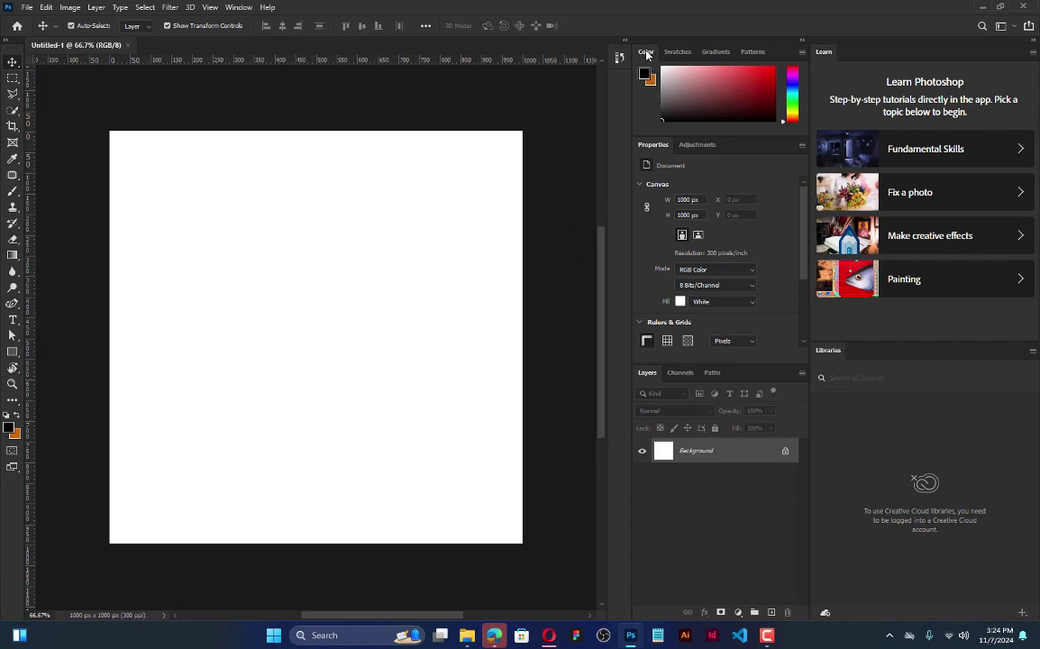
Step: Detach the Color, Patterns and Gradients panels from their group so they float over the canvas
left_click_drag(646, 55, 464, 170)
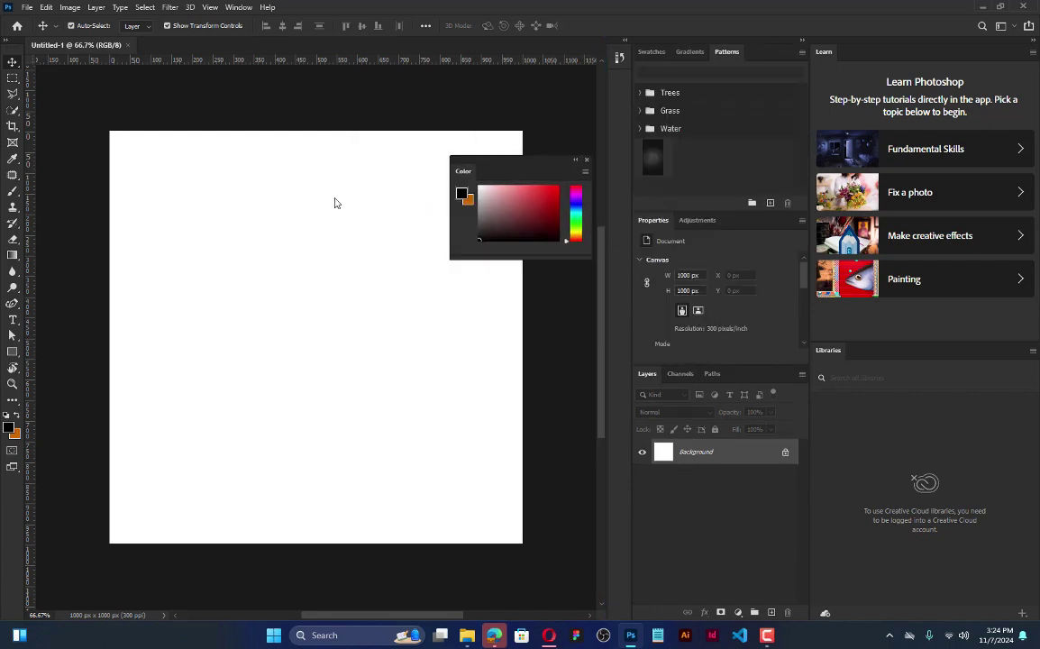
left_click_drag(334, 202, 277, 210)
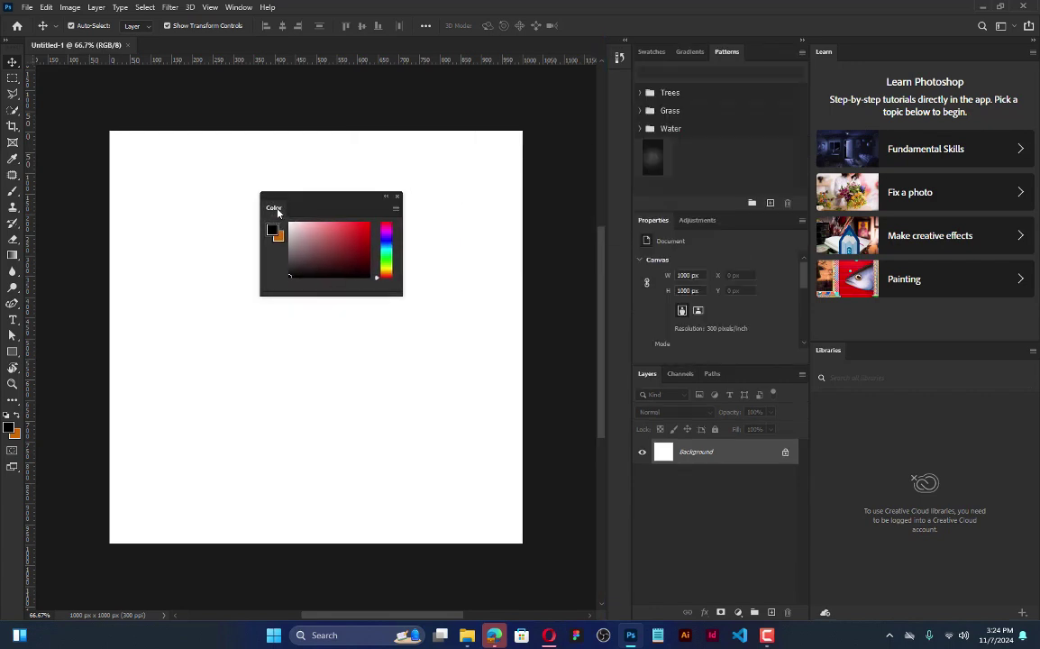
left_click_drag(251, 192, 315, 128)
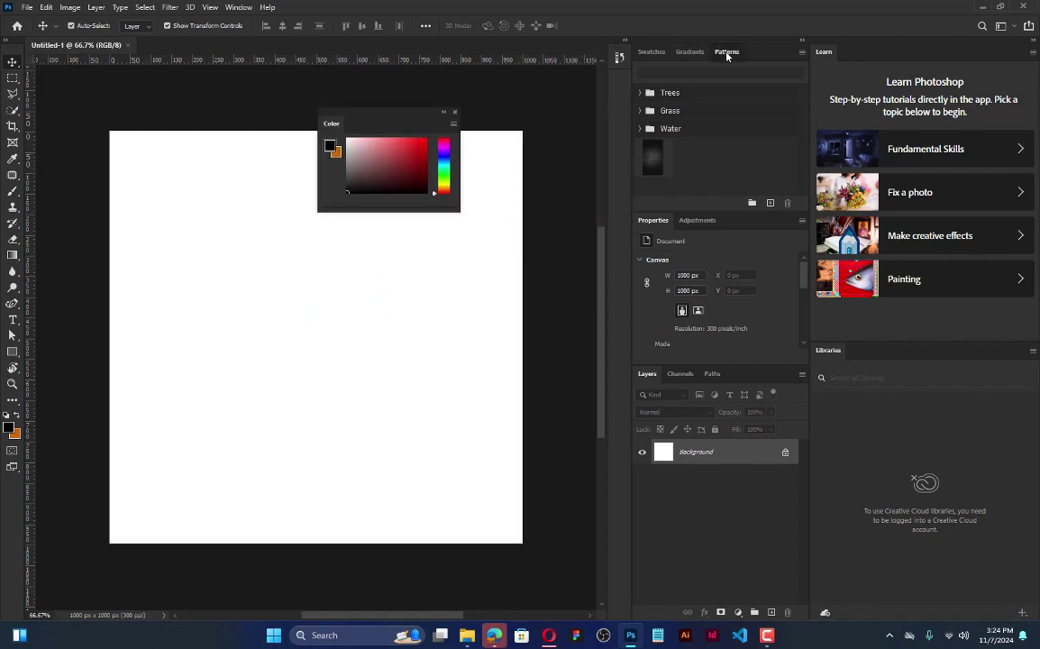
left_click_drag(726, 53, 325, 249)
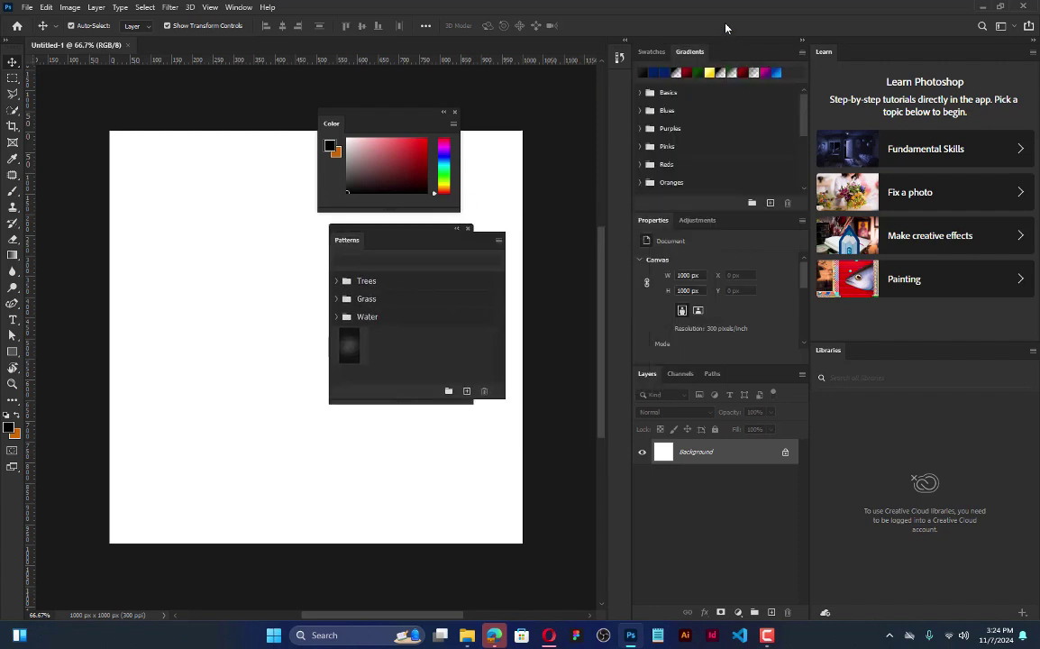
left_click_drag(685, 52, 117, 236)
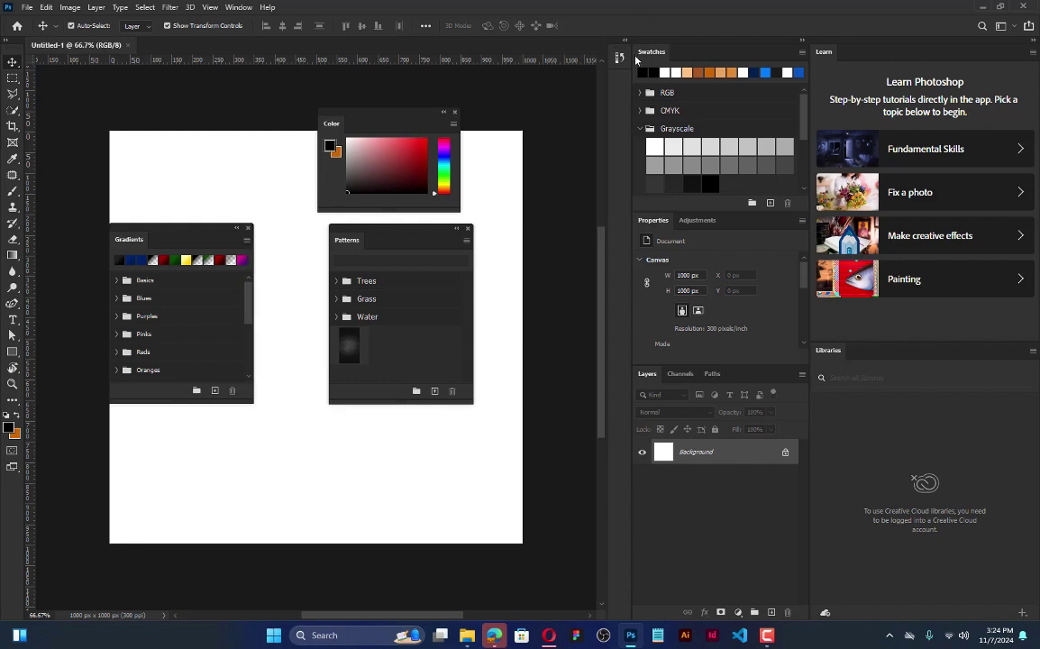
Step: Close the Learn and Libraries panels
right_click(825, 54)
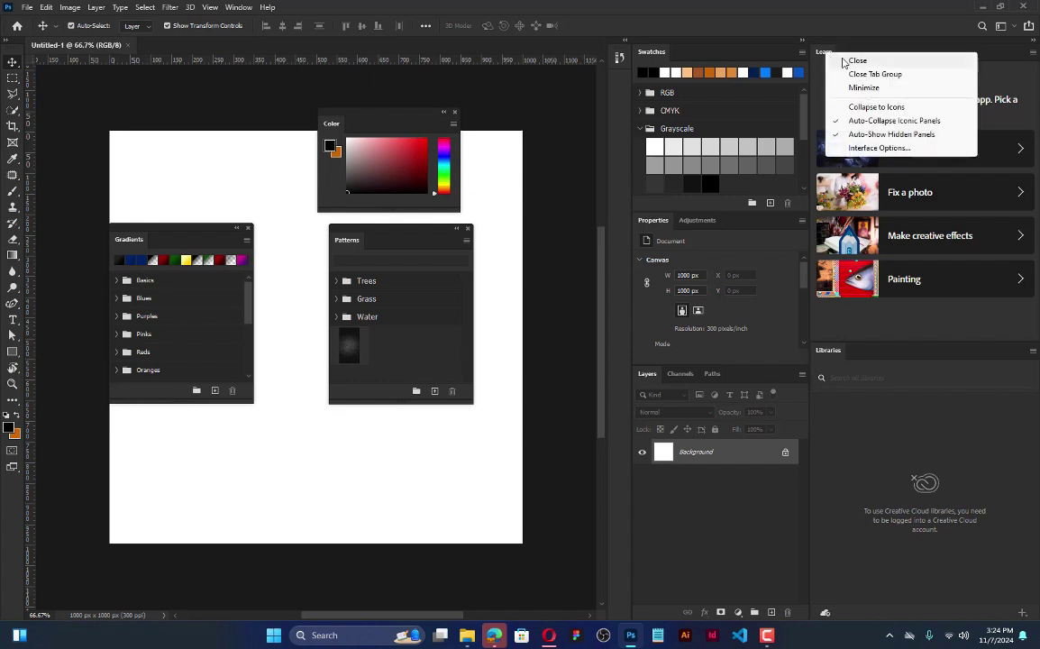
left_click(848, 61)
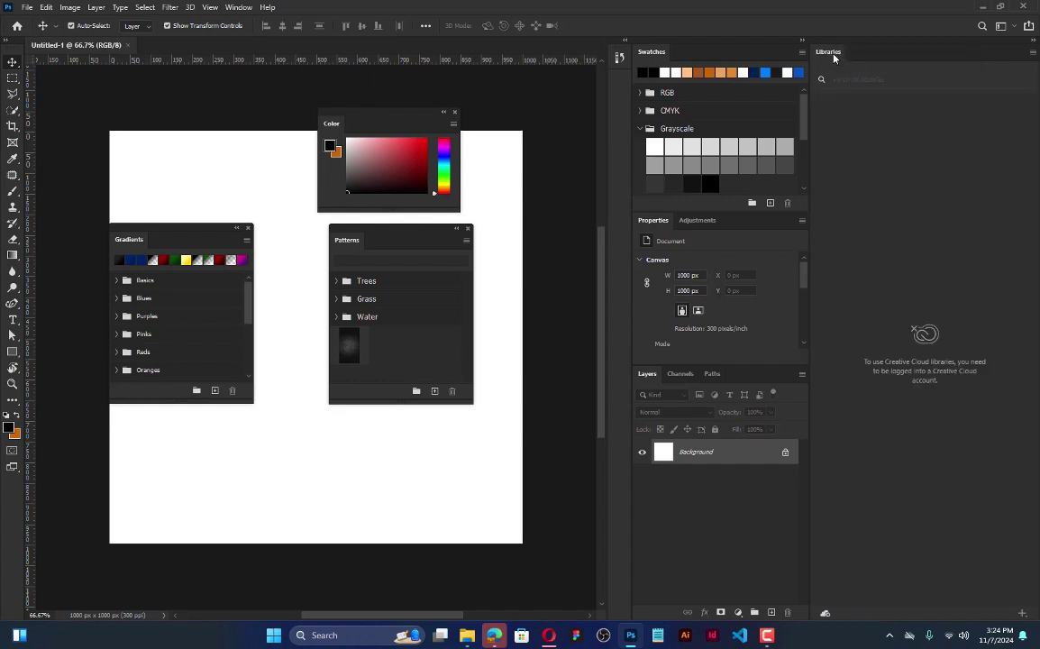
right_click(834, 56)
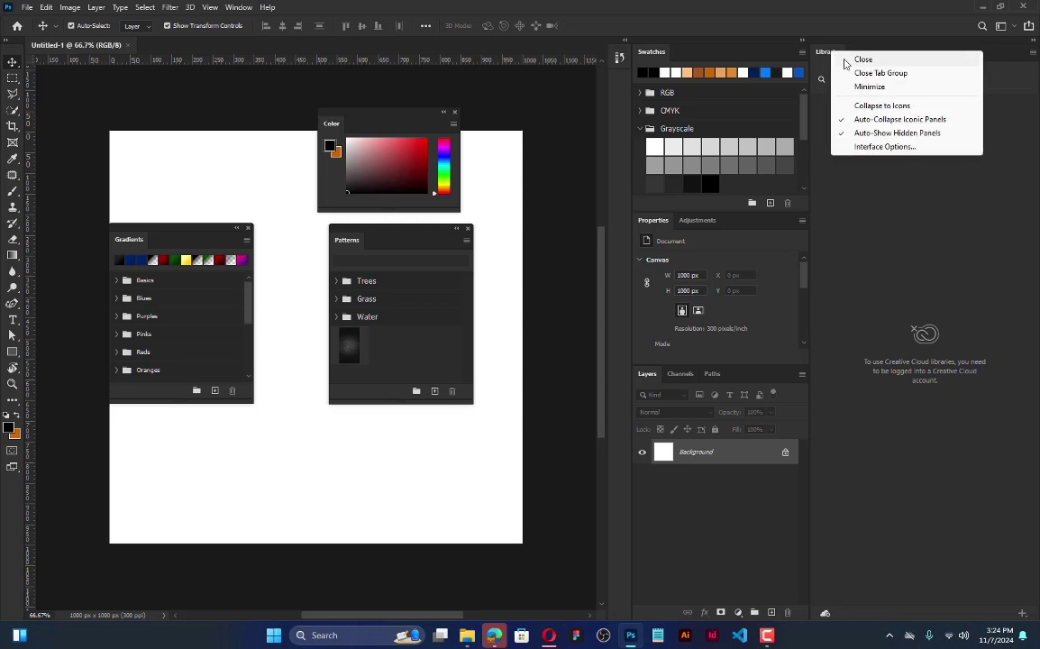
left_click(856, 63)
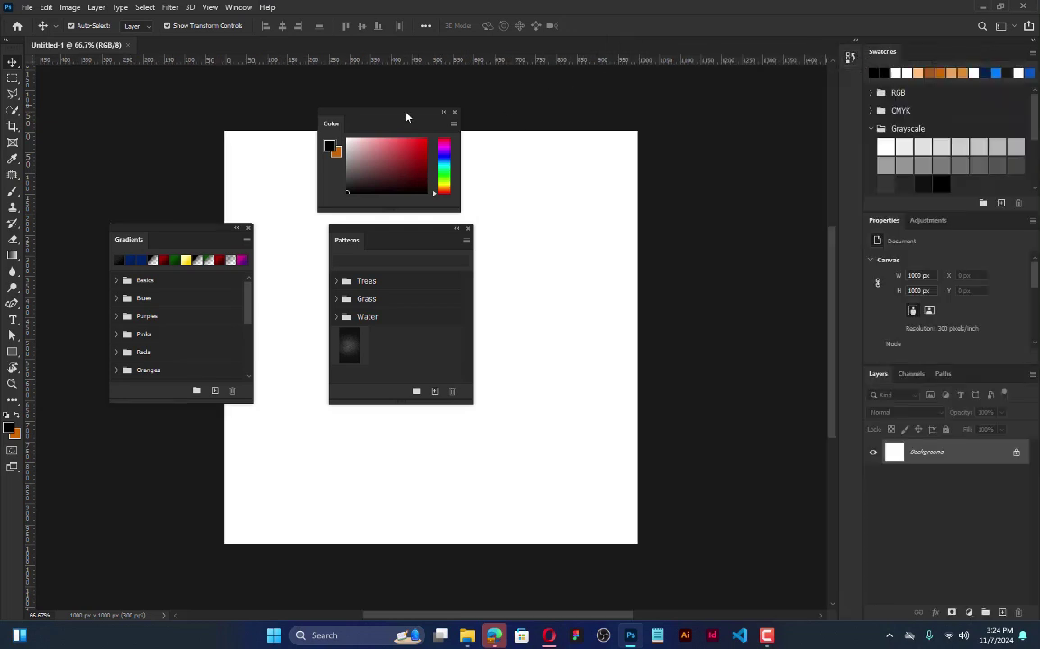
Step: Dock the floating Color and Gradients panels as icons in the collapsed panel column, testing that Color expands and collapses
left_click_drag(332, 120, 528, 200)
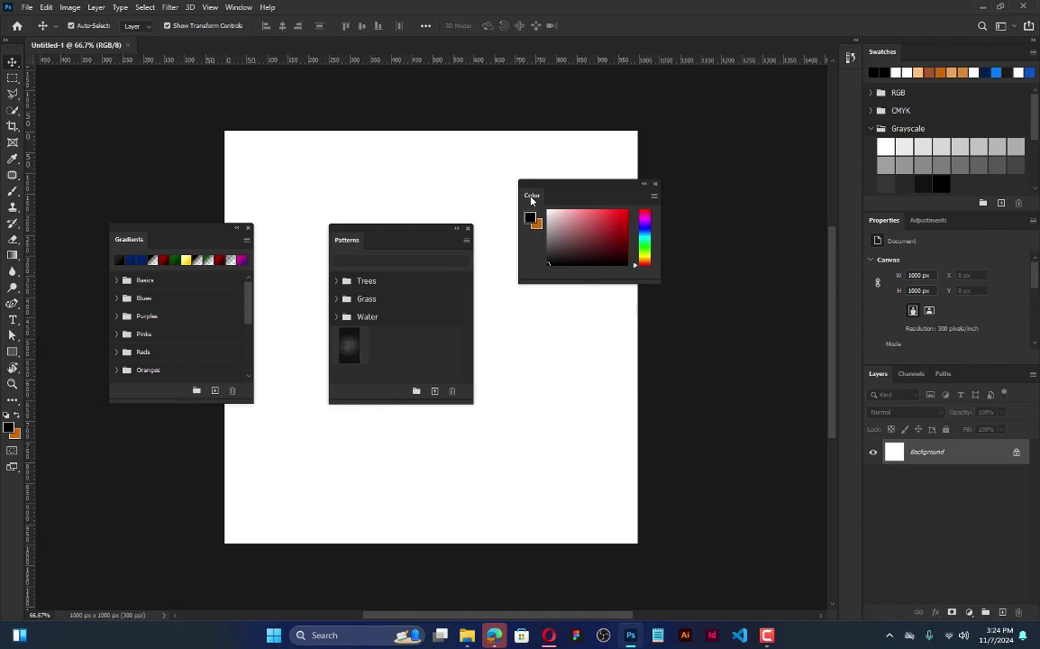
left_click_drag(560, 193, 857, 84)
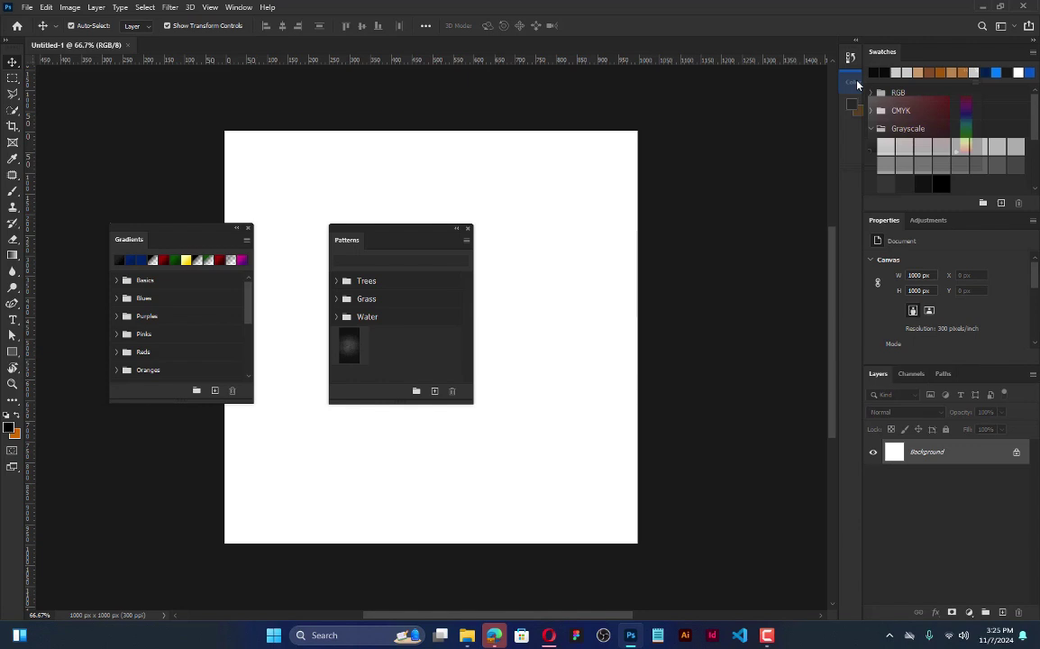
left_click_drag(857, 85, 857, 84)
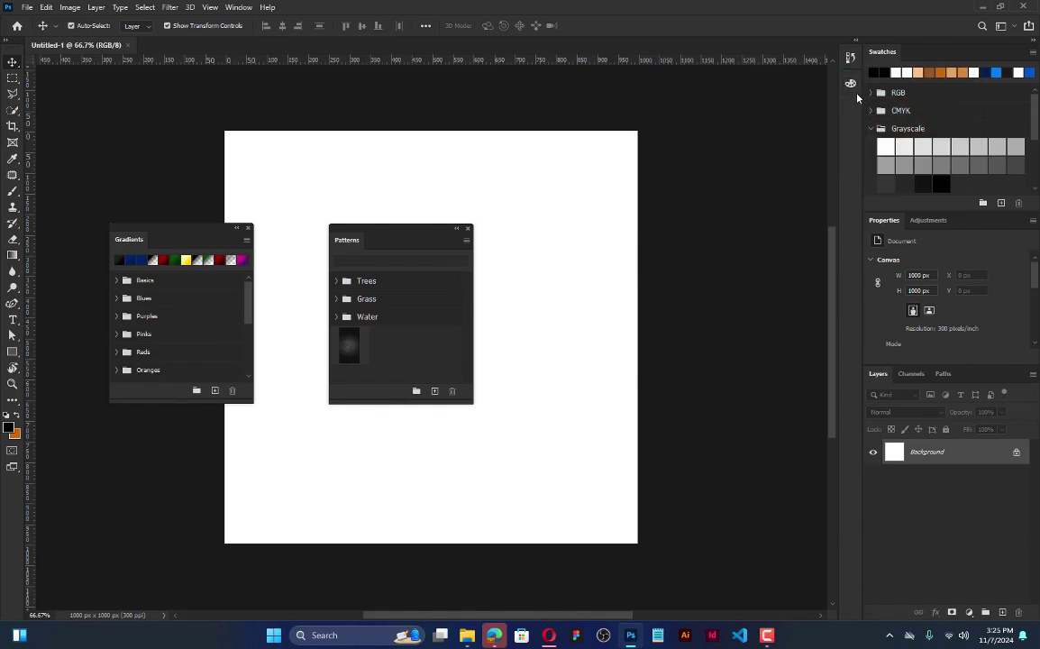
left_click(851, 85)
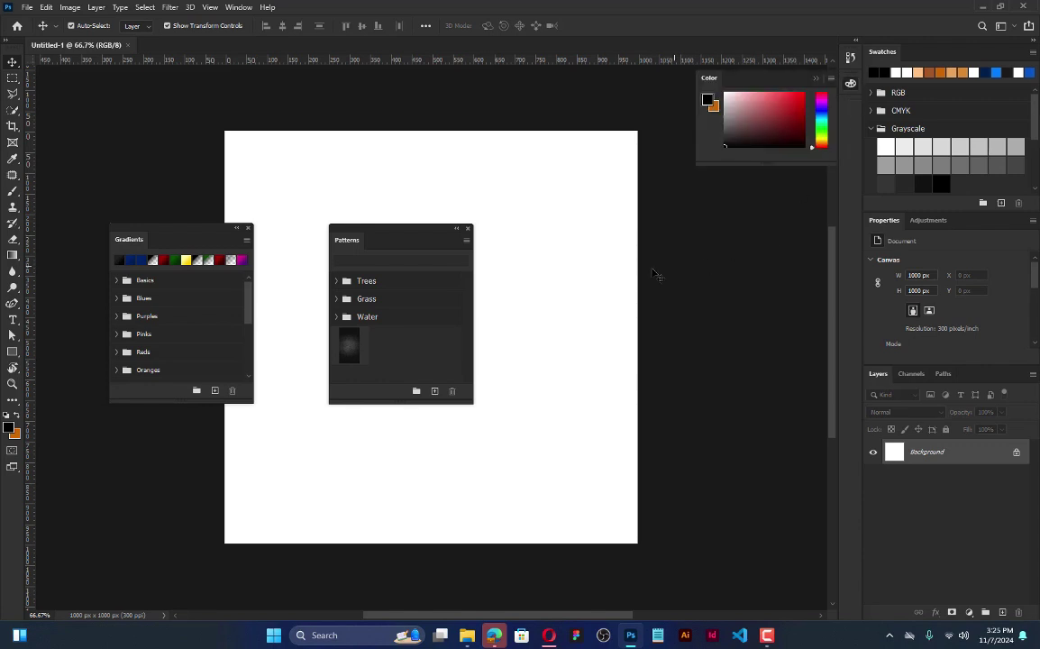
left_click(850, 84)
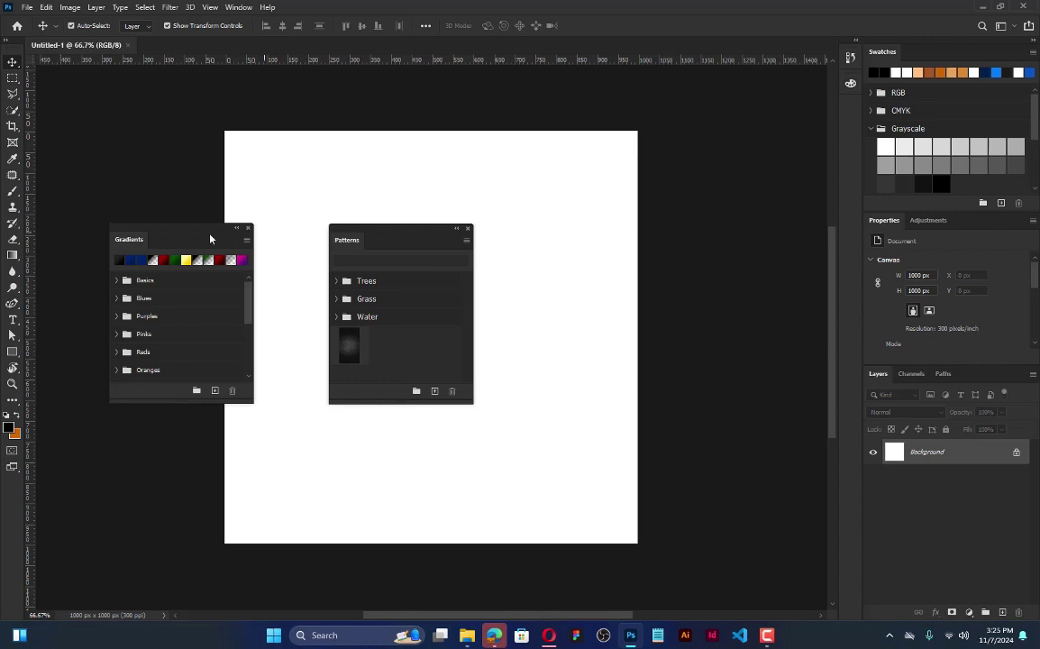
left_click_drag(140, 250, 847, 113)
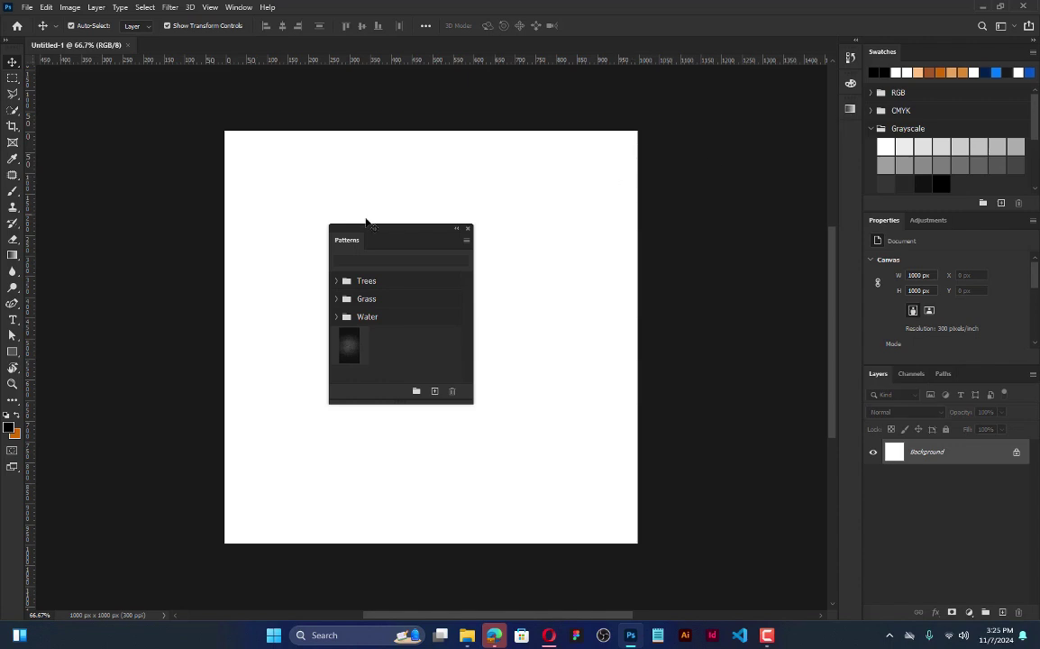
Step: Dock the floating Patterns panel as an icon below Gradients in the collapsed panel column
left_click_drag(344, 241, 849, 131)
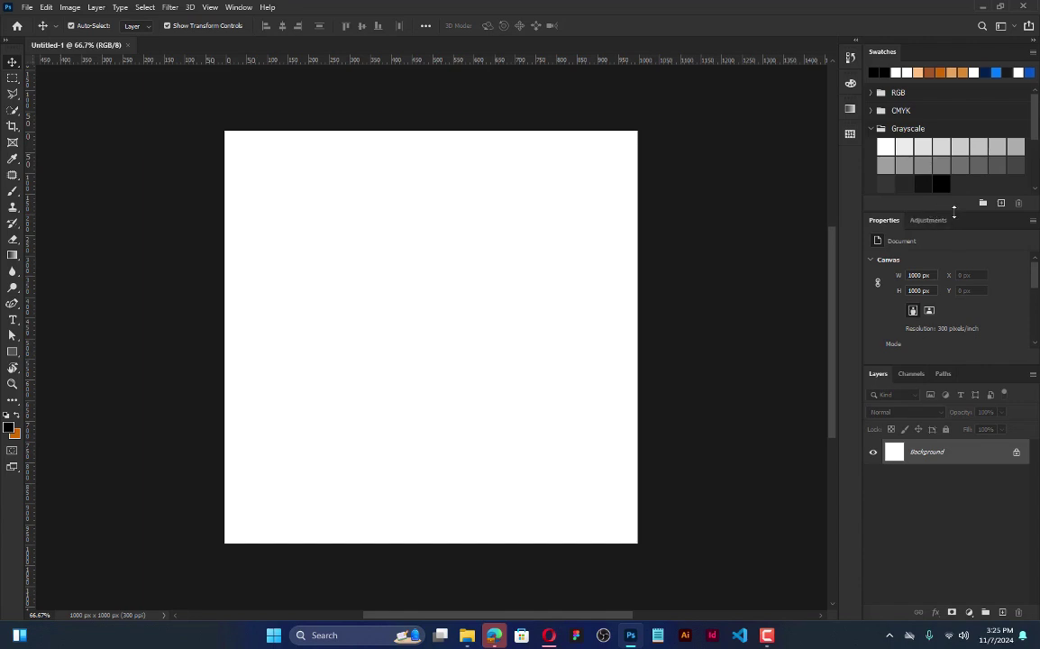
Step: Try out resizing the Swatches, Properties and Layers panels, returning them to their previous heights
left_click_drag(953, 211, 951, 325)
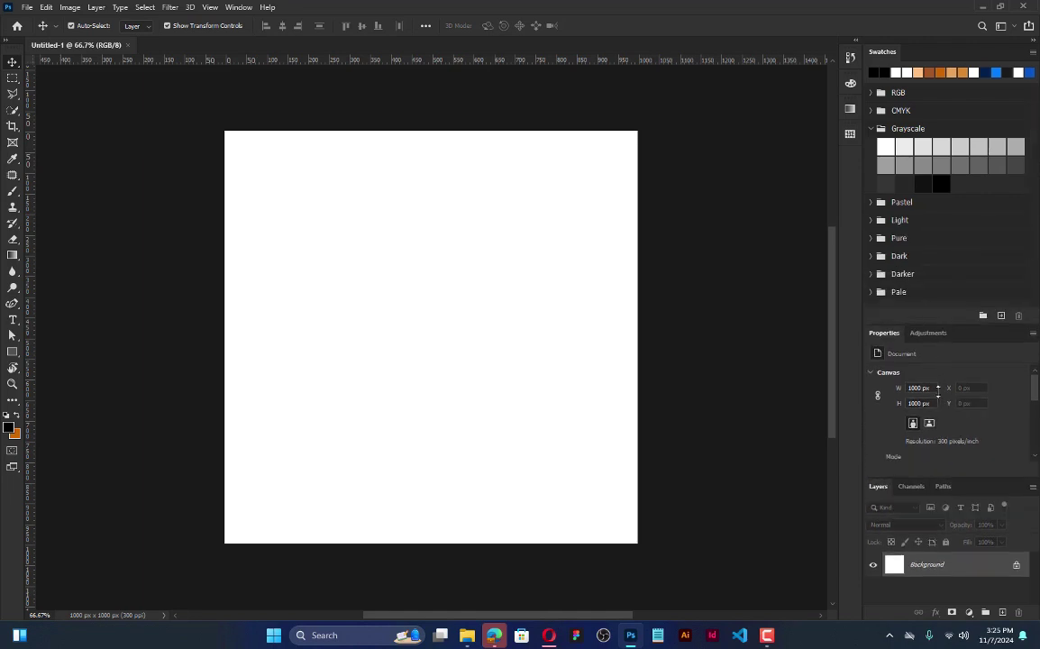
left_click_drag(941, 447, 928, 101)
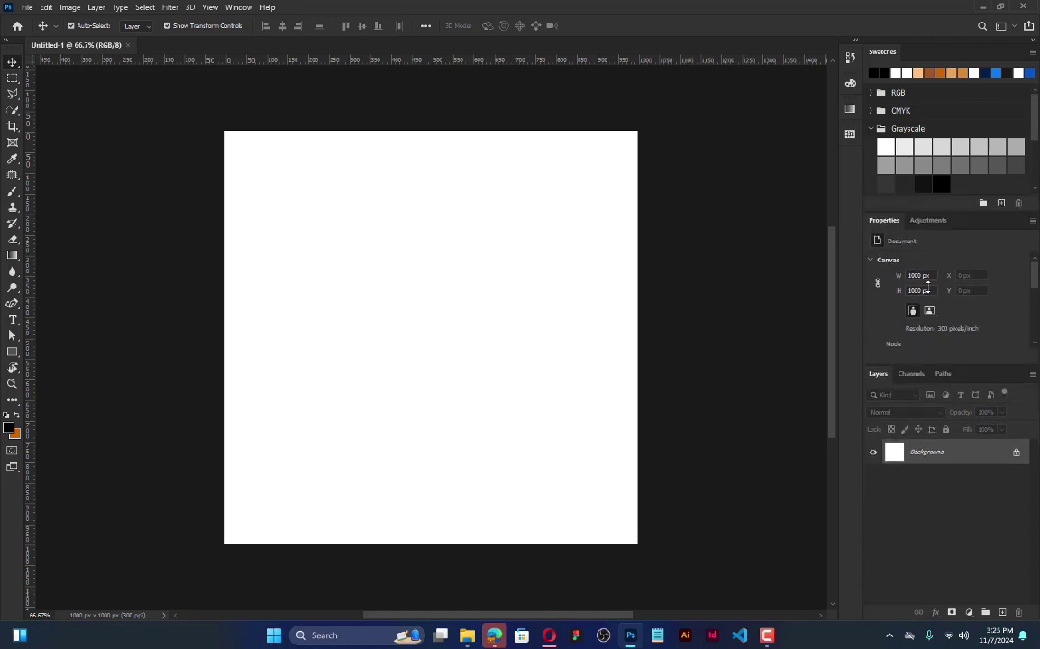
left_click_drag(928, 368, 921, 306)
scroll(347, 315, "up", 1)
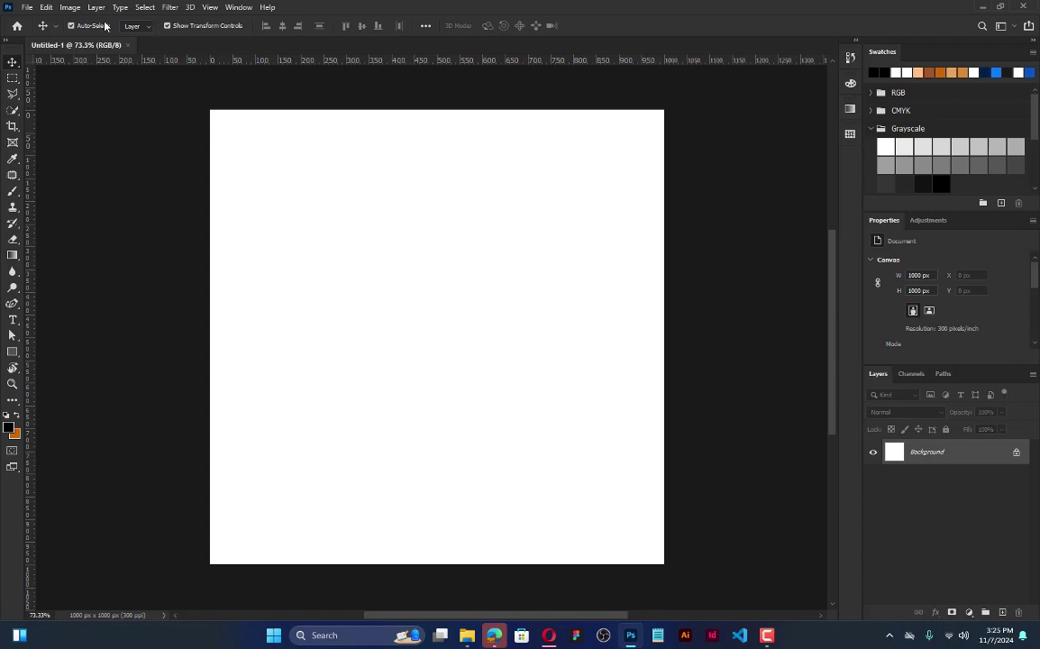
Step: Preview the lighter color themes in the Interface preferences and return to the darkest theme
left_click(47, 7)
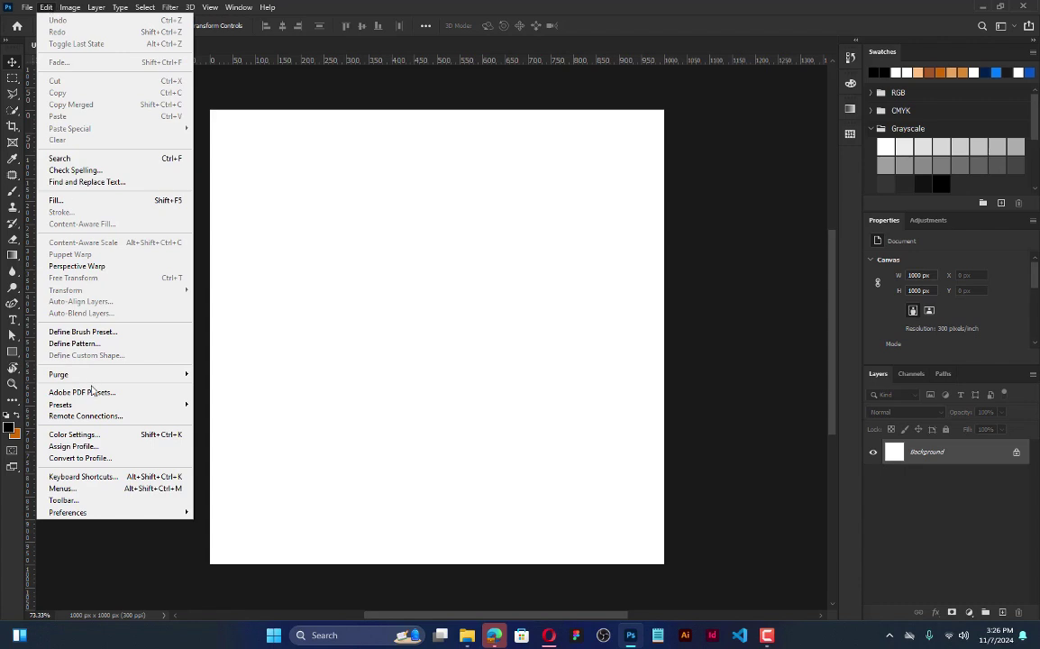
mouse_move(119, 512)
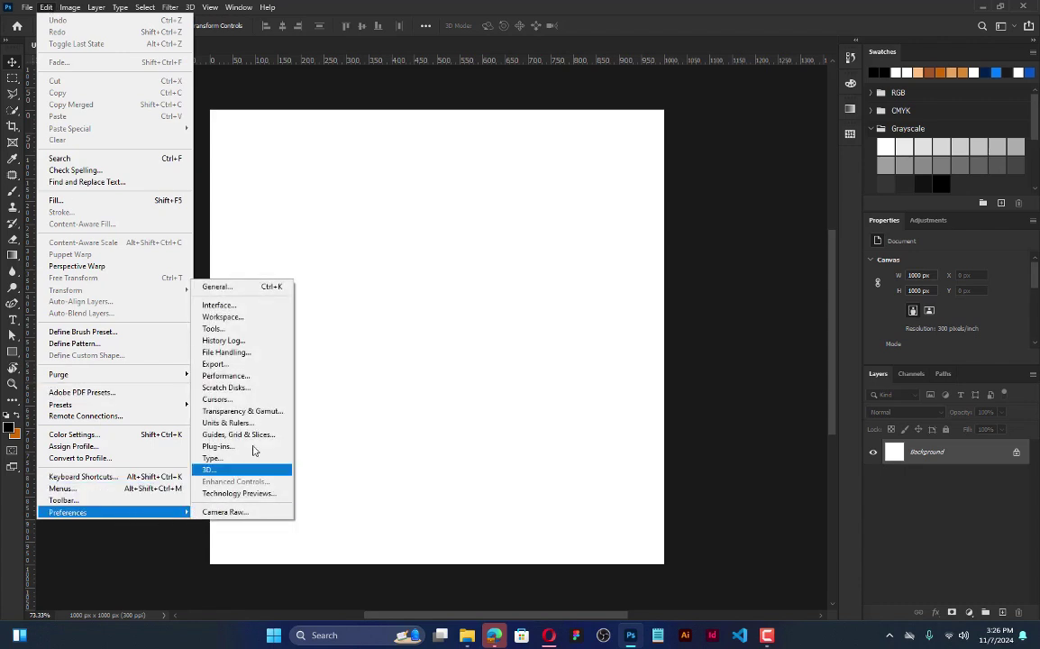
left_click(262, 287)
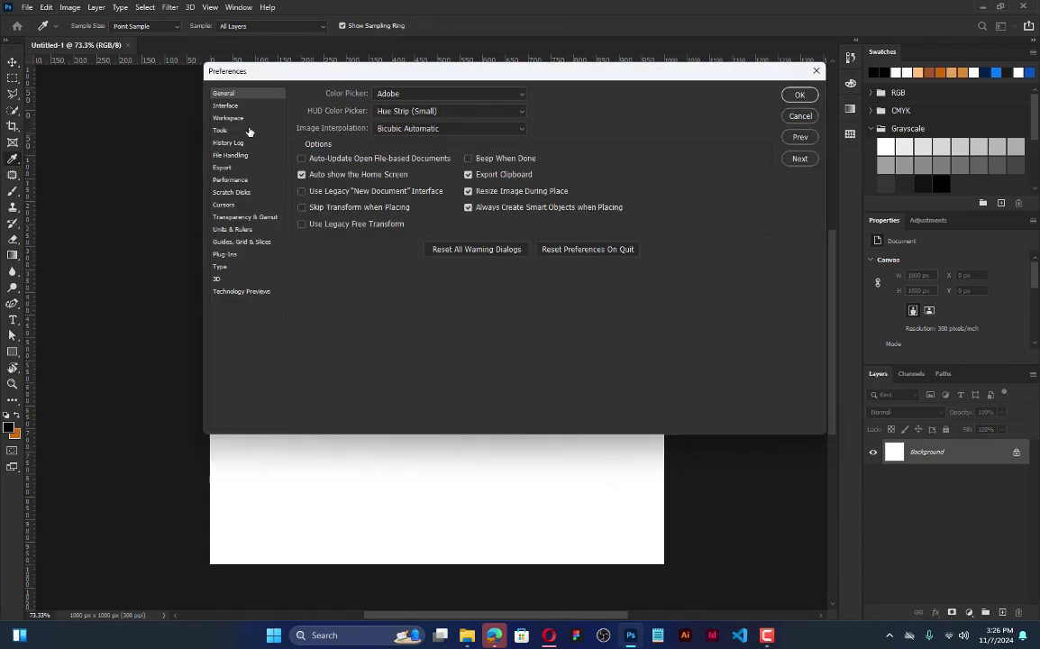
left_click(227, 105)
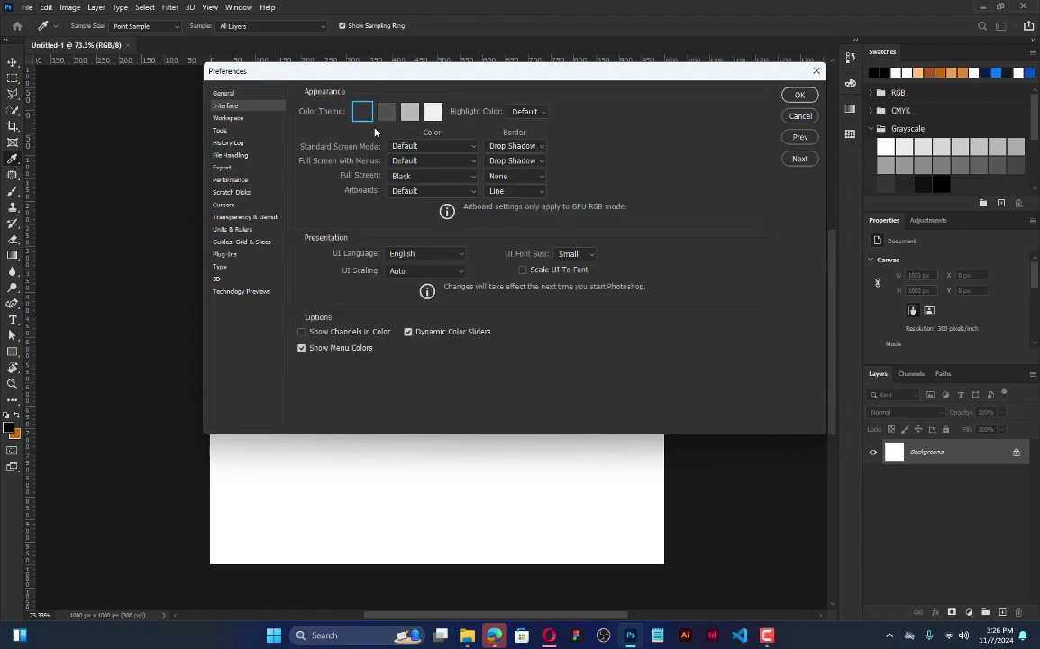
left_click(433, 112)
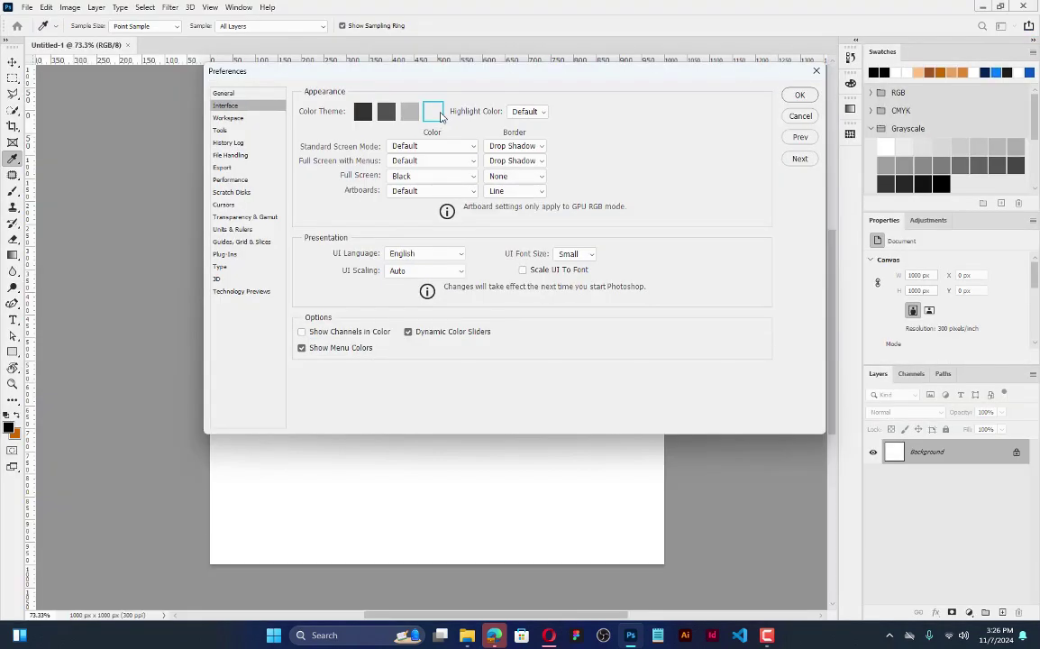
left_click(410, 113)
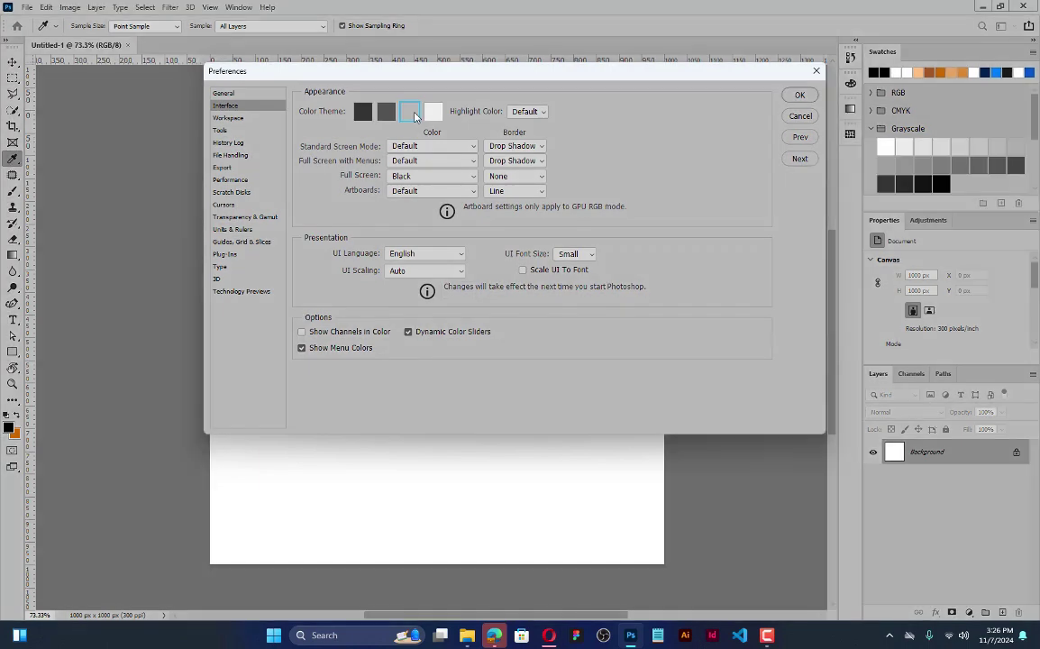
left_click(386, 112)
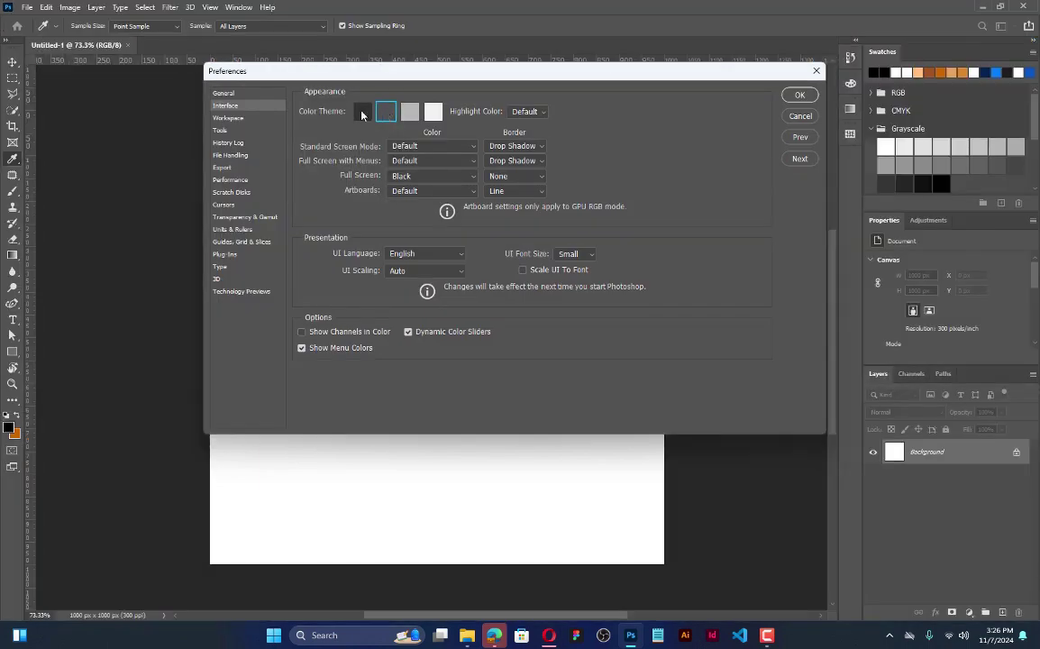
left_click(361, 112)
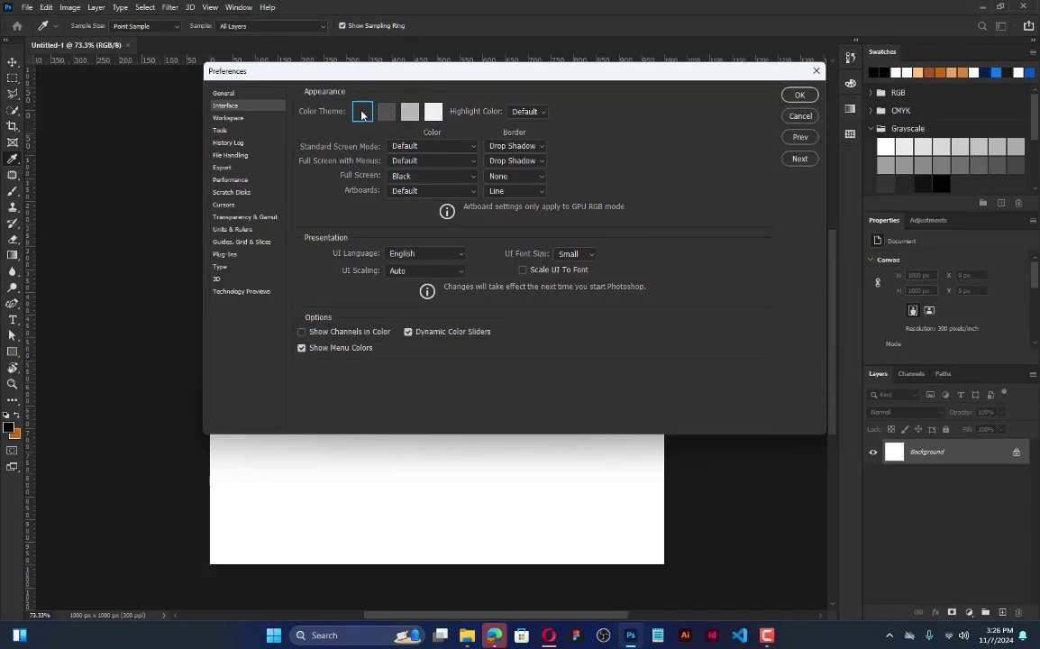
left_click(433, 111)
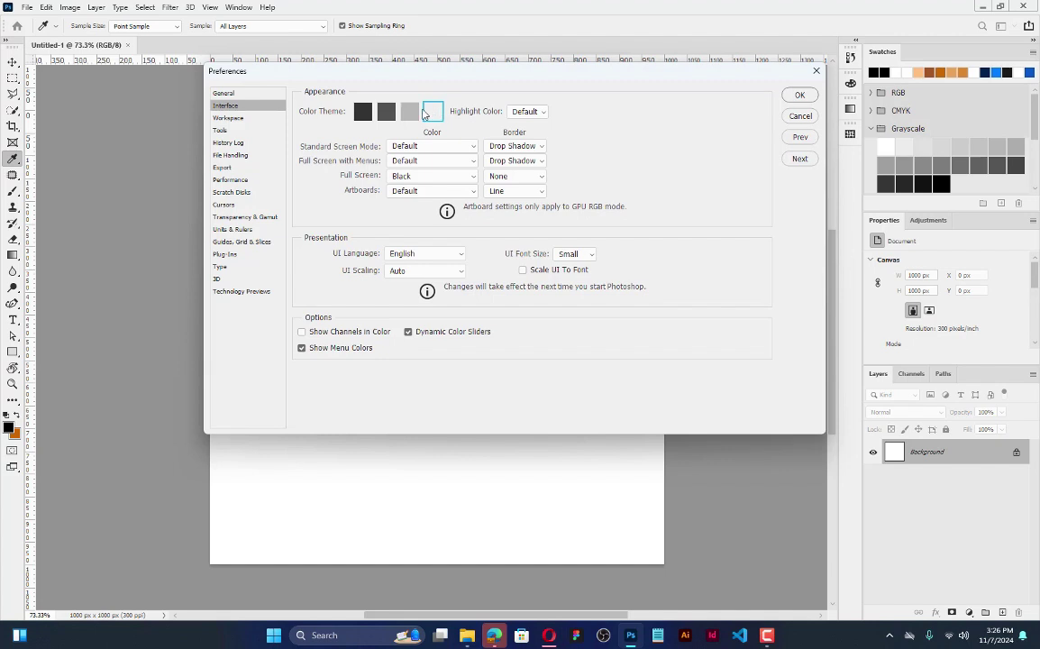
left_click(363, 114)
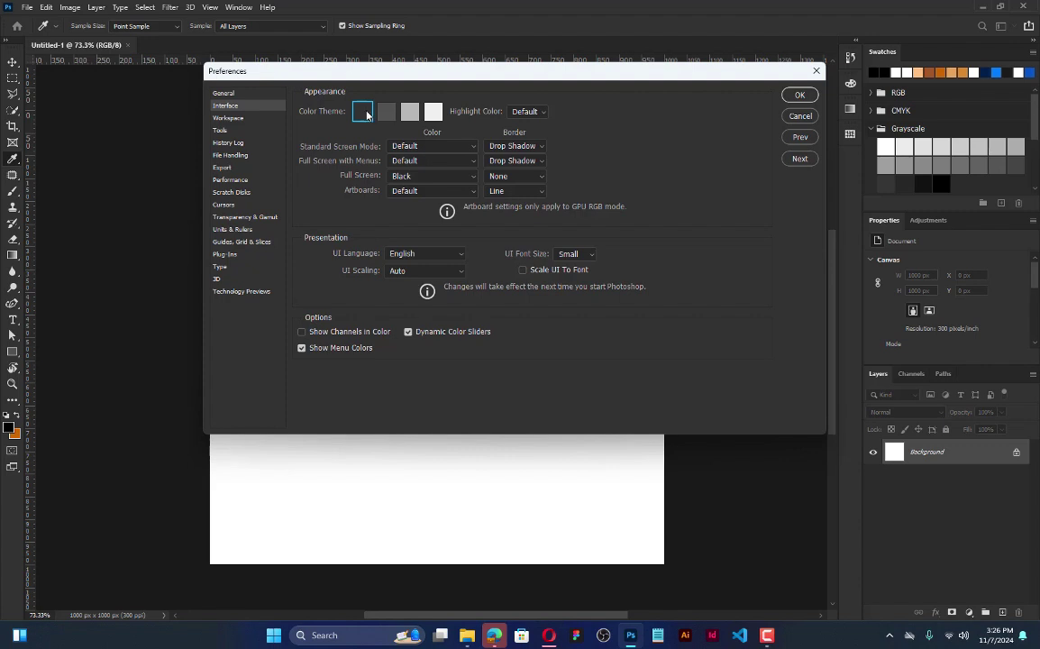
Step: Review the Workspace preferences and test Auto-Collapse Iconic Panels by expanding and collapsing the Color panel
left_click(241, 121)
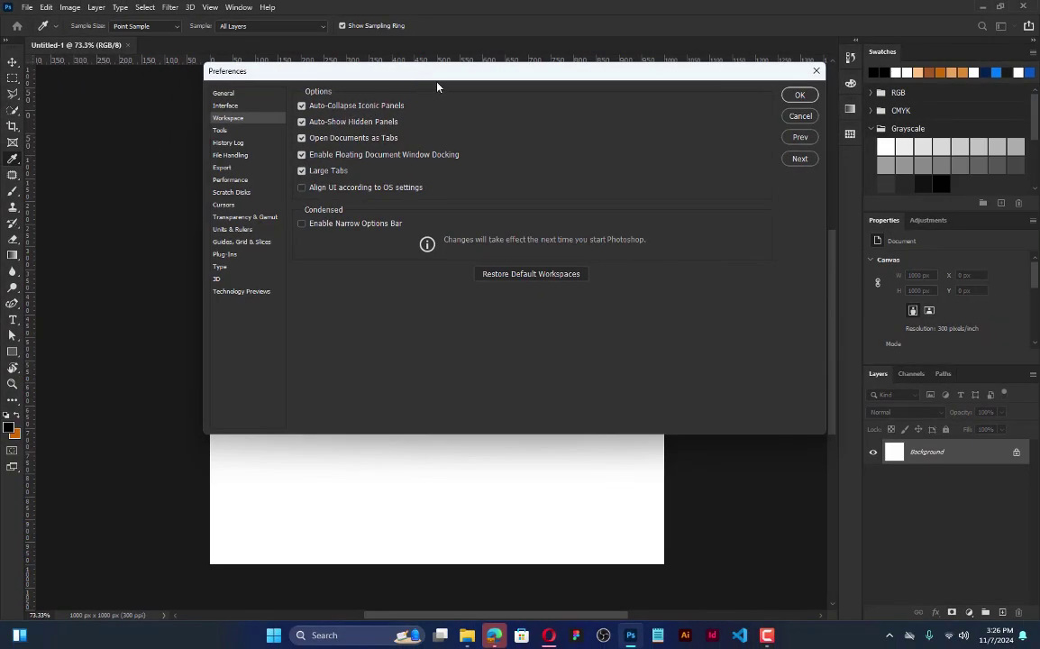
left_click_drag(436, 78, 312, 96)
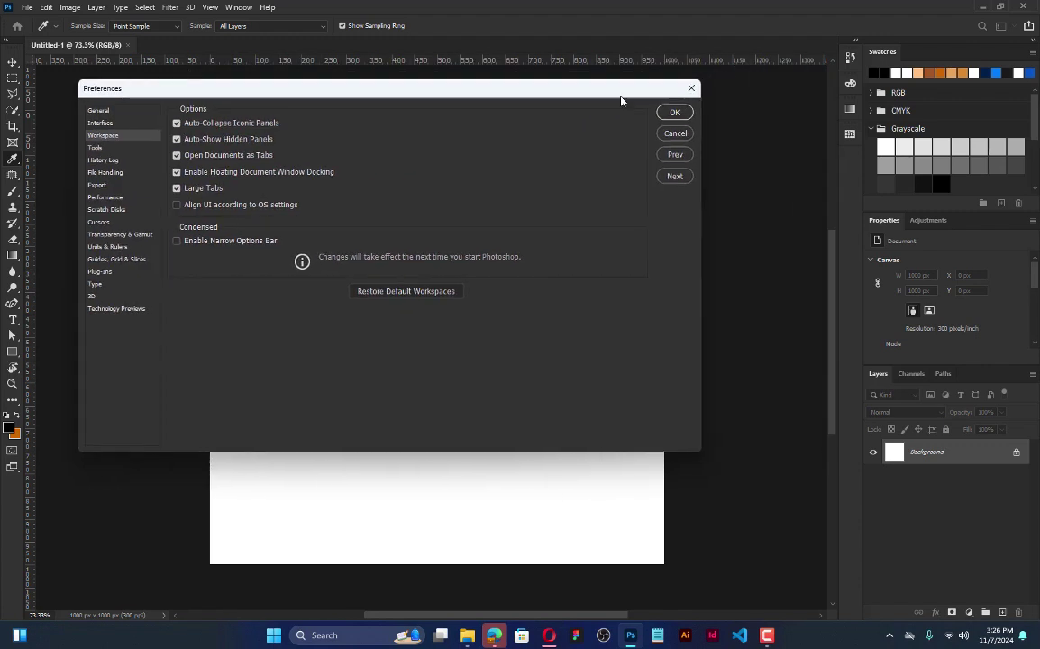
left_click(848, 84)
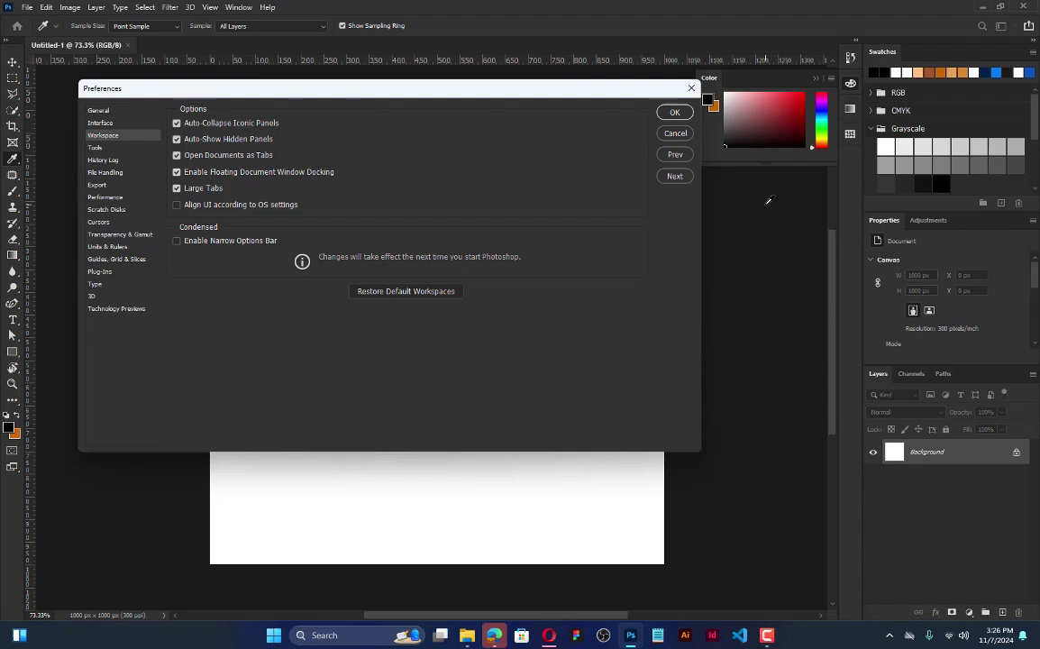
left_click(850, 84)
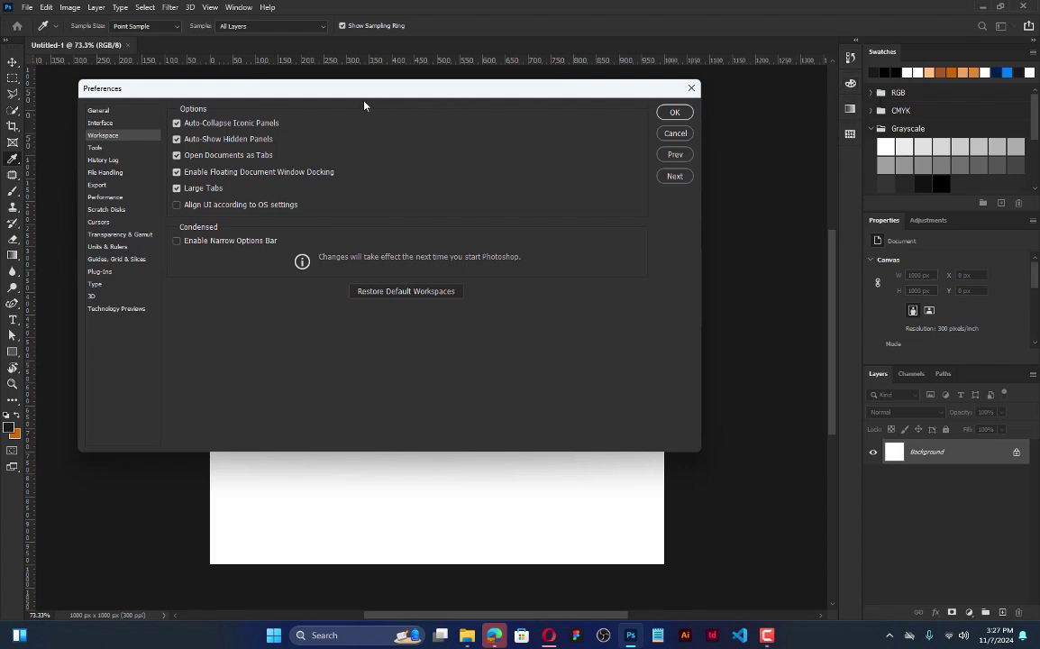
left_click_drag(365, 90, 435, 98)
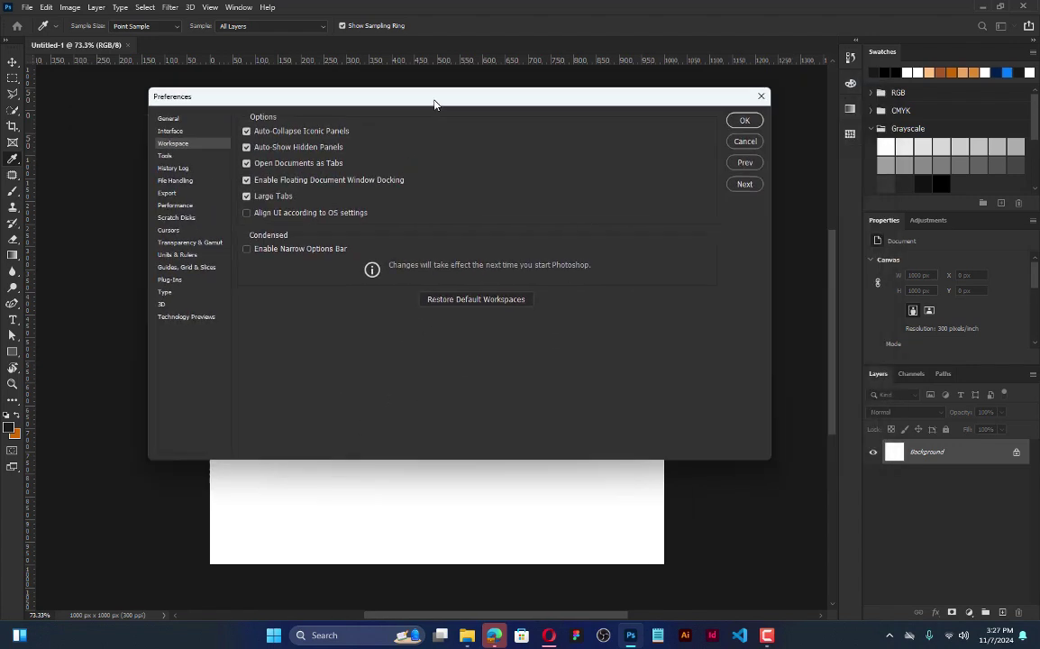
Step: Make sure Overscroll and Zoom with Scroll Wheel are enabled in the Tools preferences
left_click(168, 156)
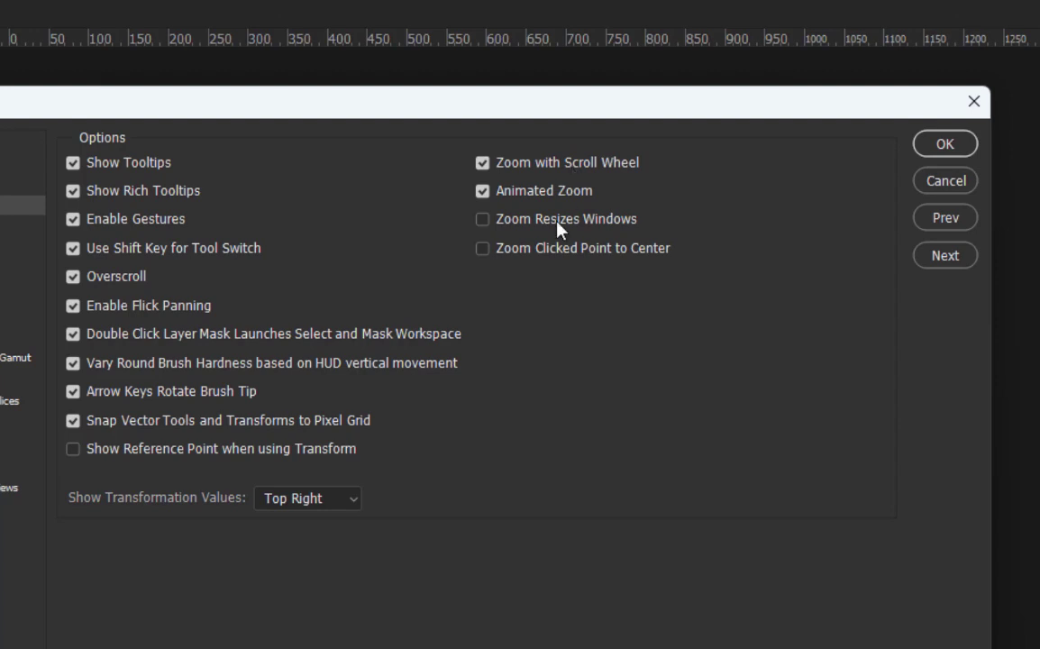
left_click(73, 277)
left_click(484, 164)
left_click(72, 277)
left_click(72, 279)
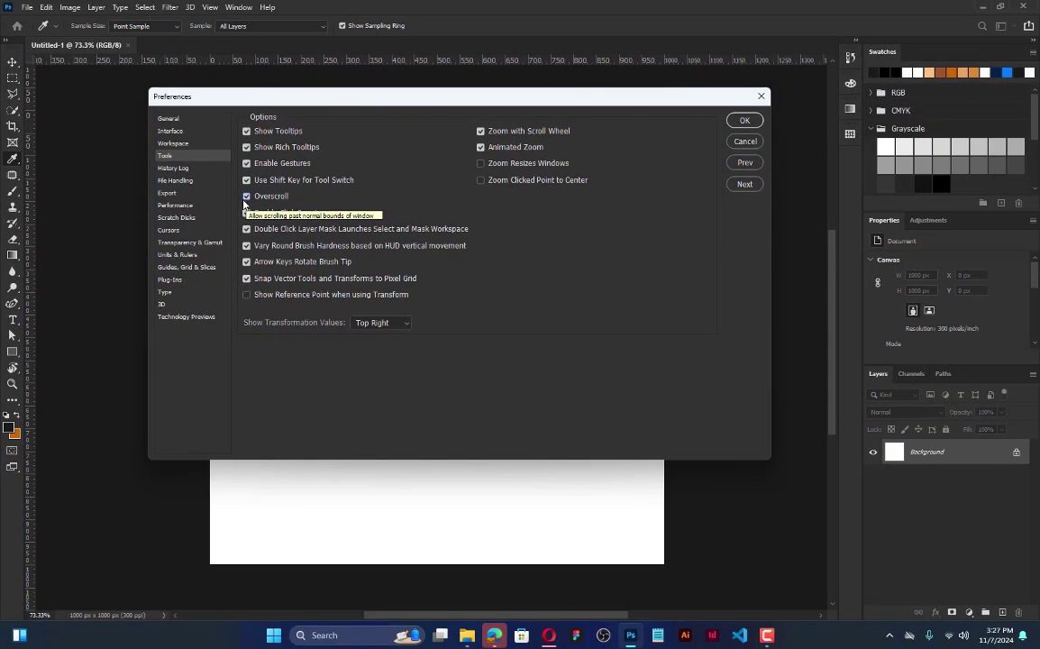
Step: Set recovery information to save automatically every 5 minutes in the File Handling preferences, after trying 10 minutes
left_click(179, 181)
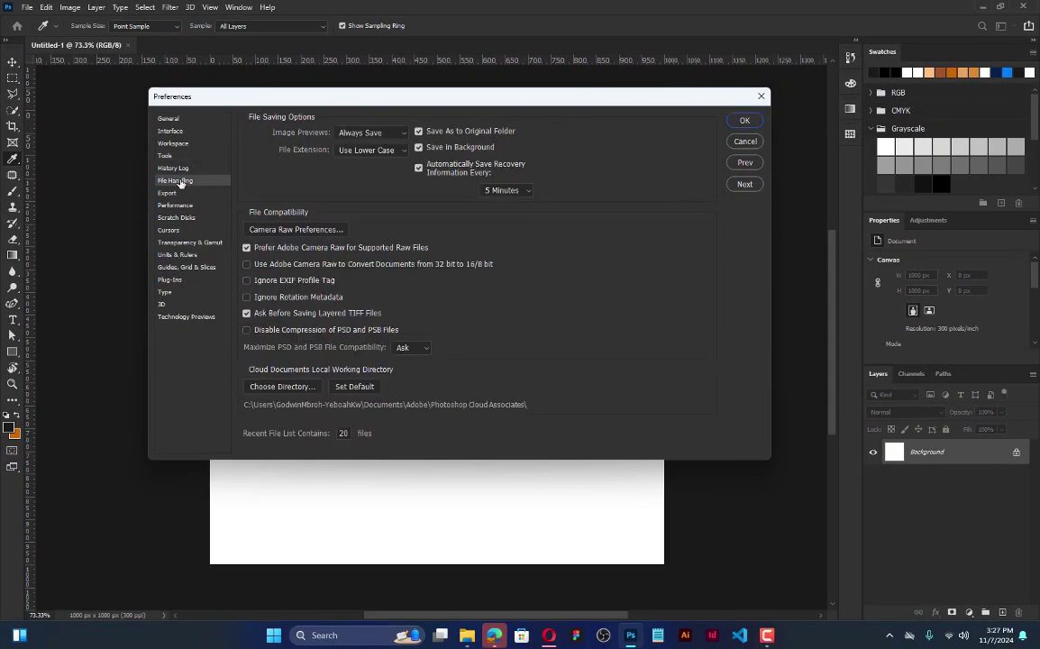
left_click(507, 191)
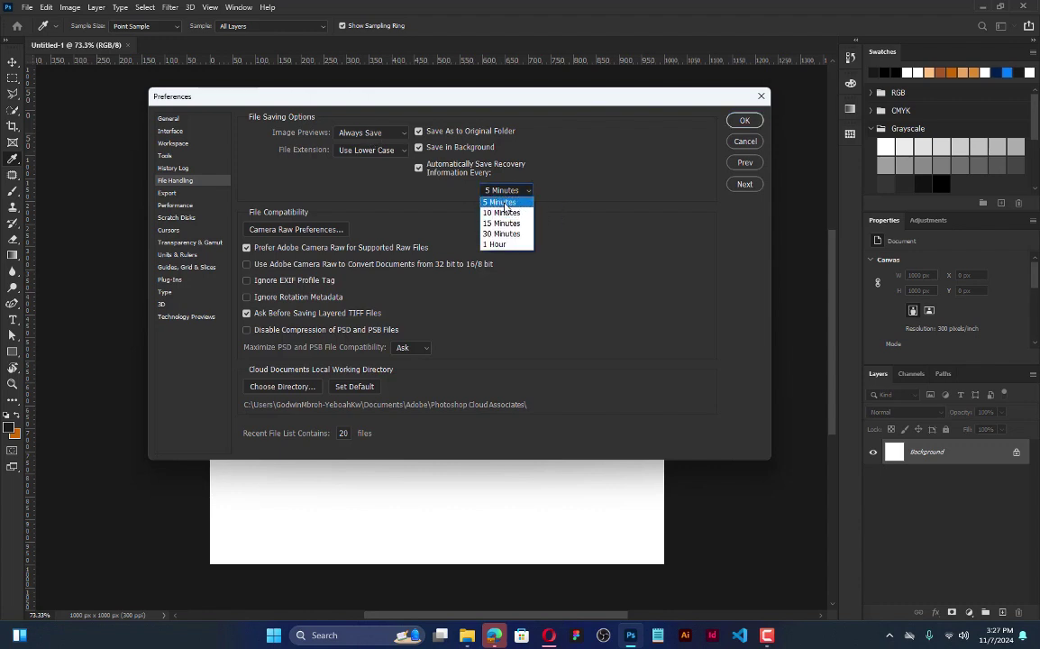
left_click(527, 203)
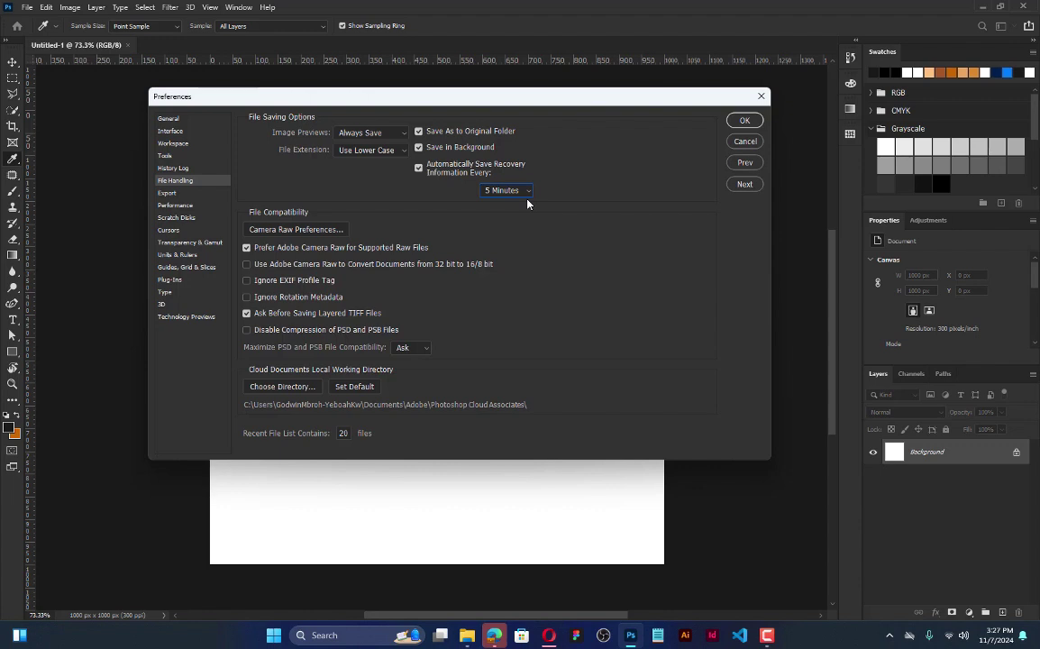
left_click(509, 191)
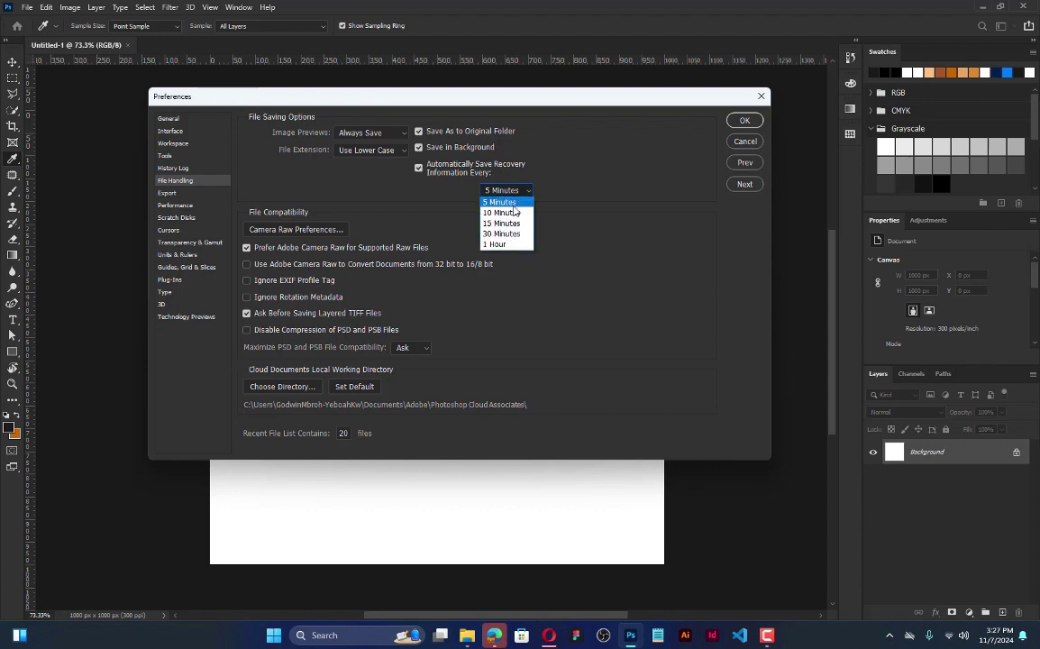
left_click(512, 215)
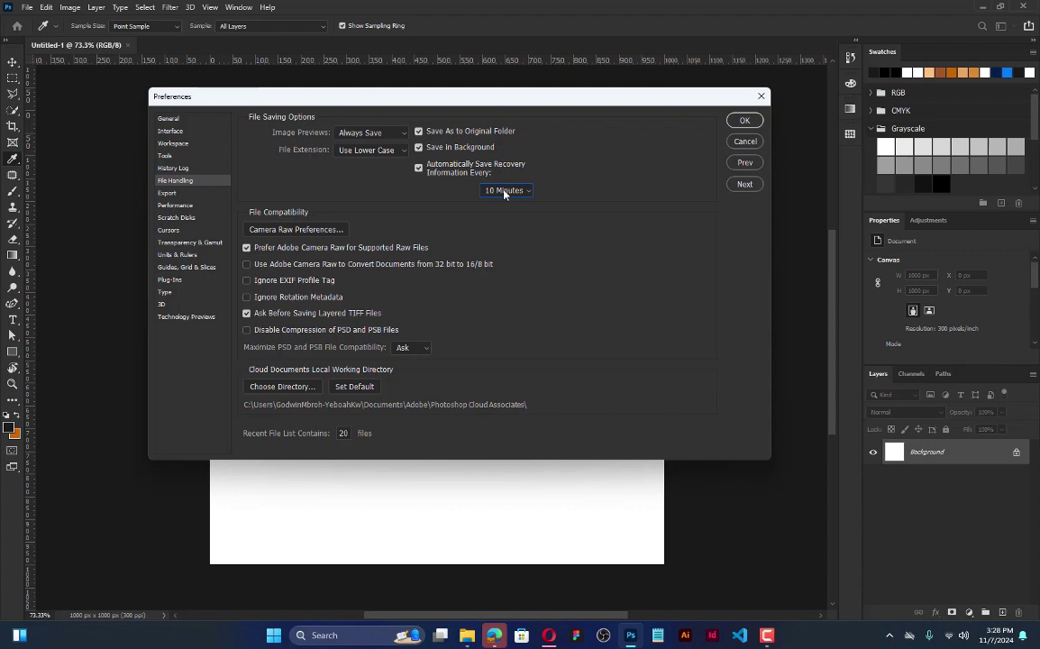
left_click(503, 192)
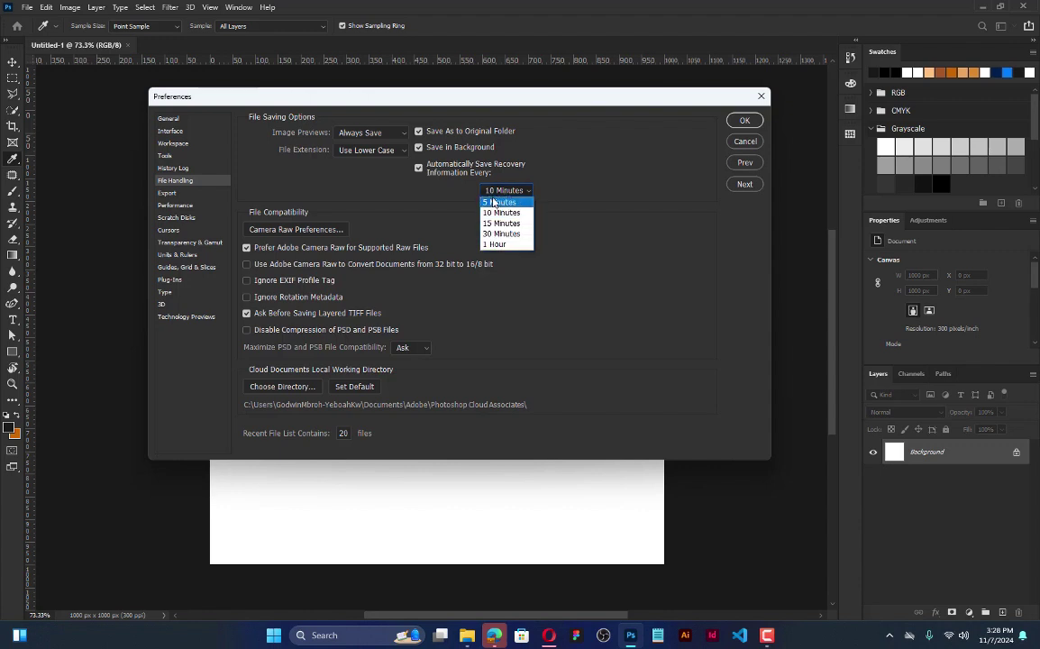
left_click(493, 204)
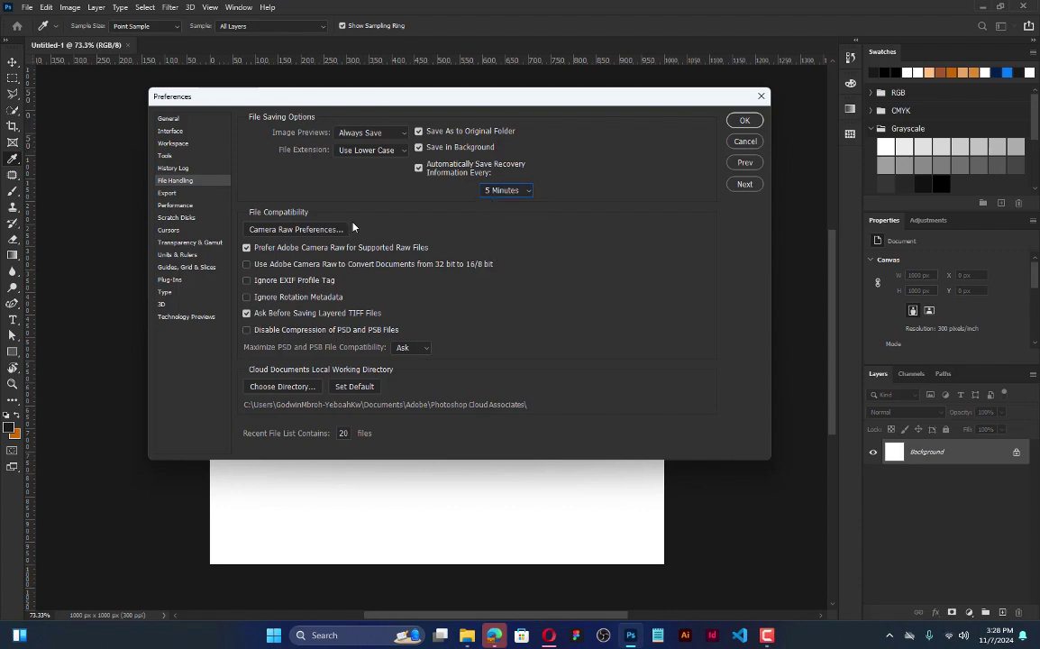
Step: Check the memory and history settings in the Performance preferences and accept the preferences
left_click(178, 205)
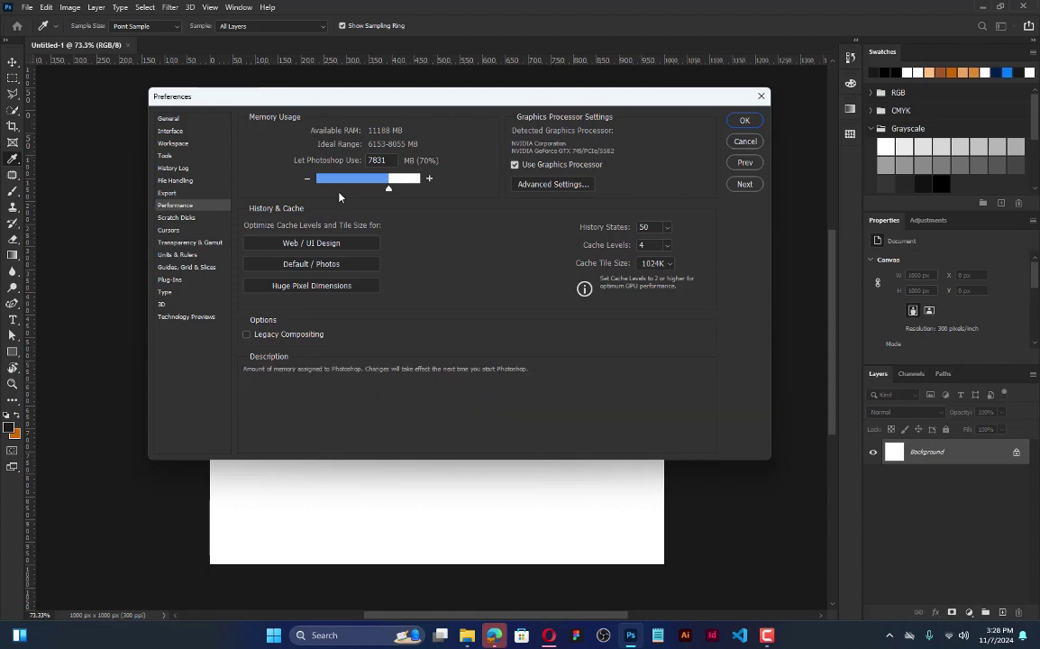
left_click(751, 123)
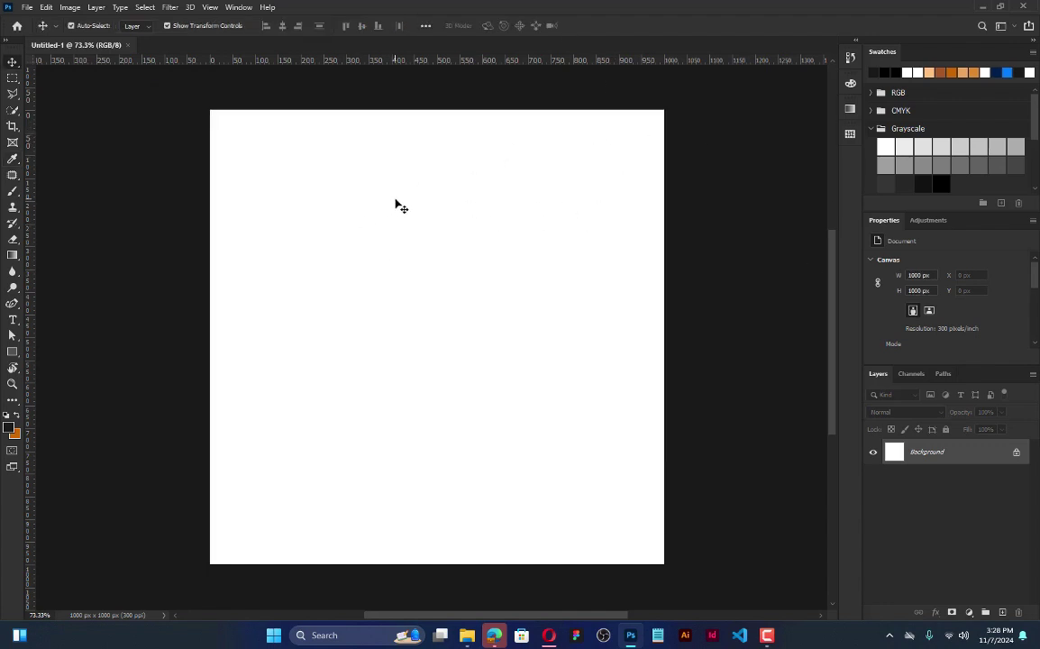
Step: Place the Birthday design image from the BDAY folder into the Photoshop document, filling the canvas, and deselect it
key("alt+Tab")
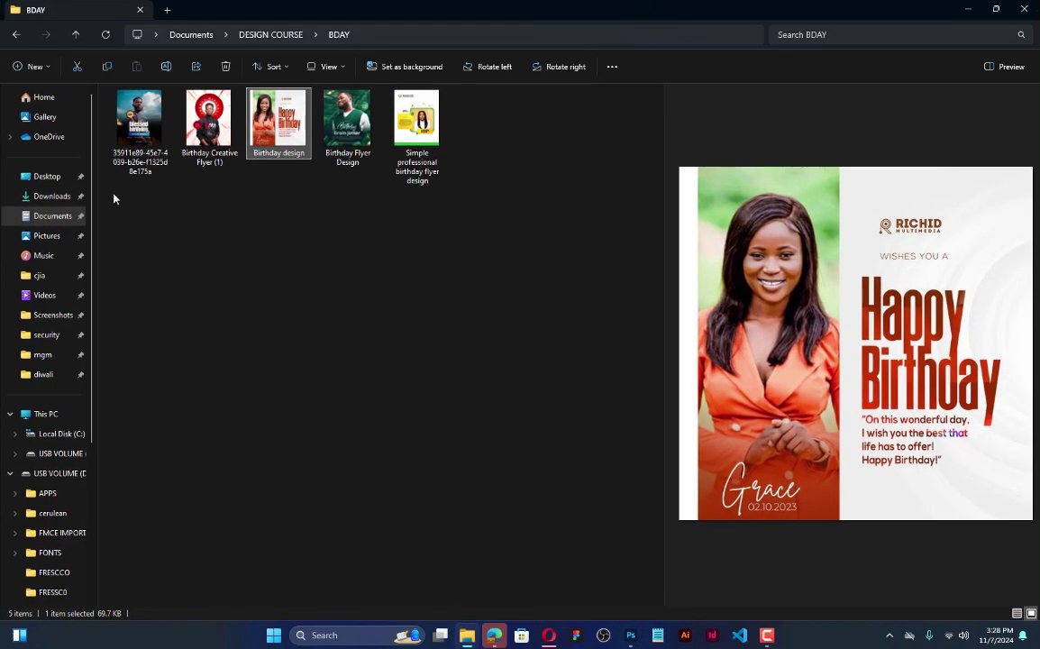
left_click_drag(613, 590, 387, 278)
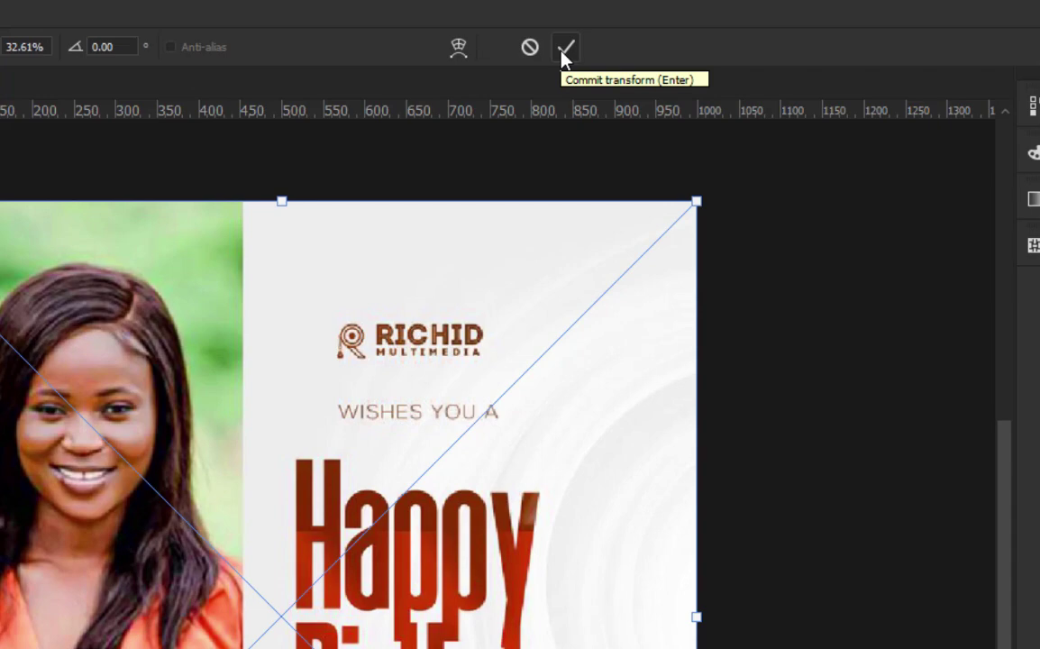
left_click(564, 50)
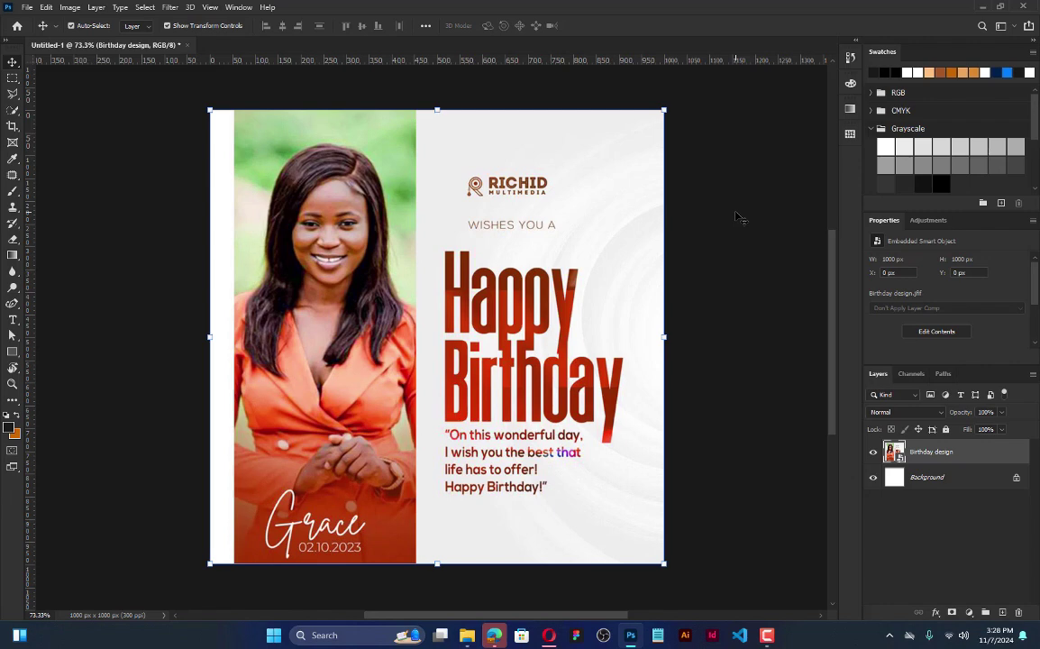
left_click(737, 219)
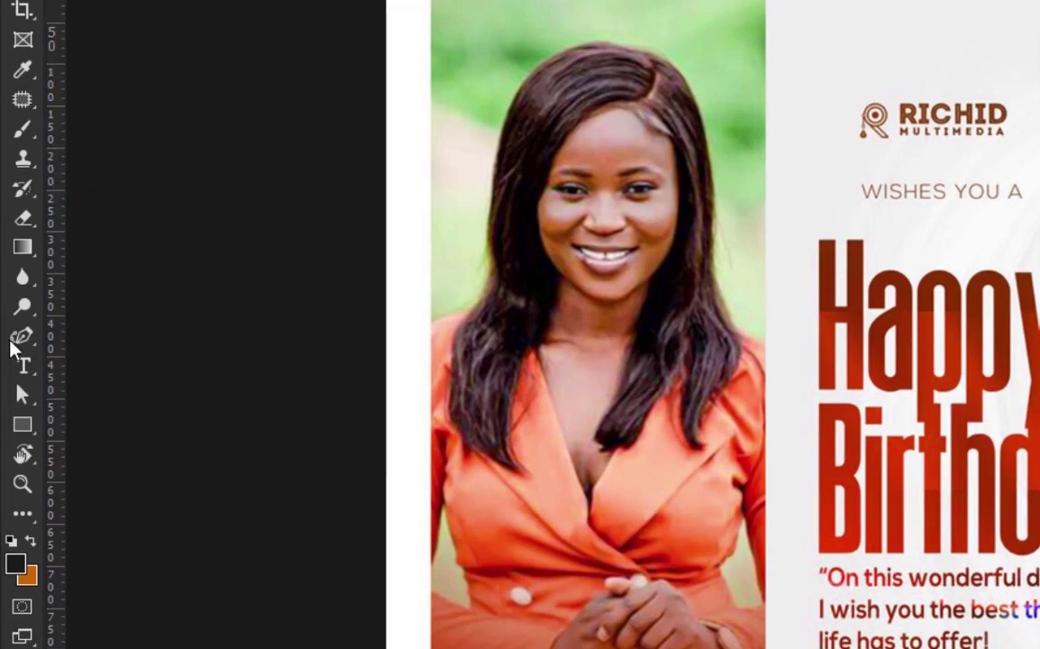
left_click(22, 427)
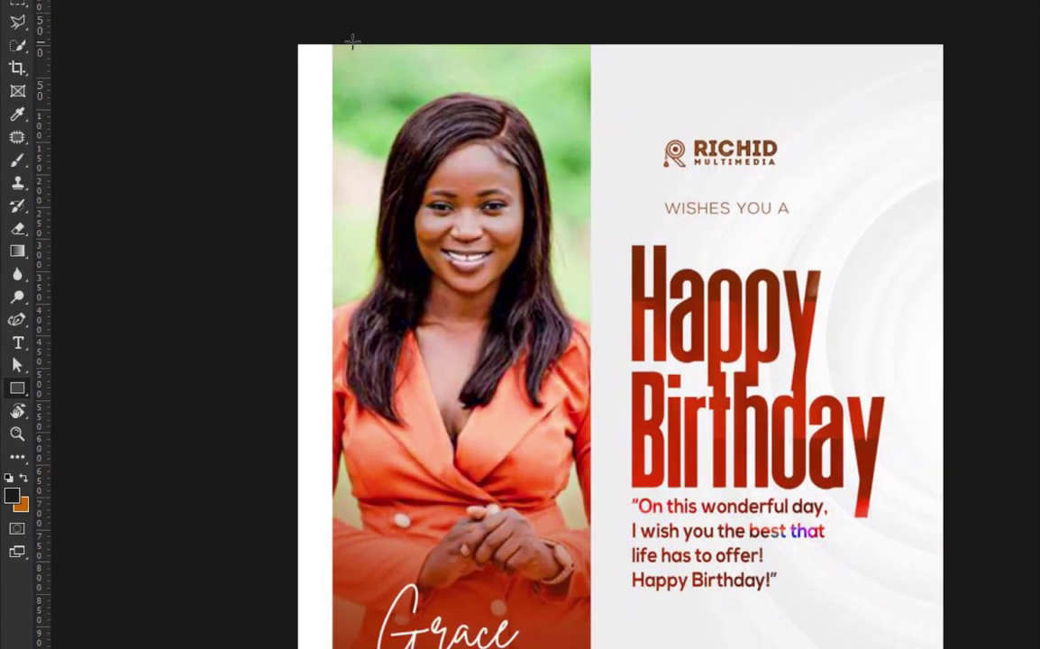
left_click_drag(332, 40, 539, 648)
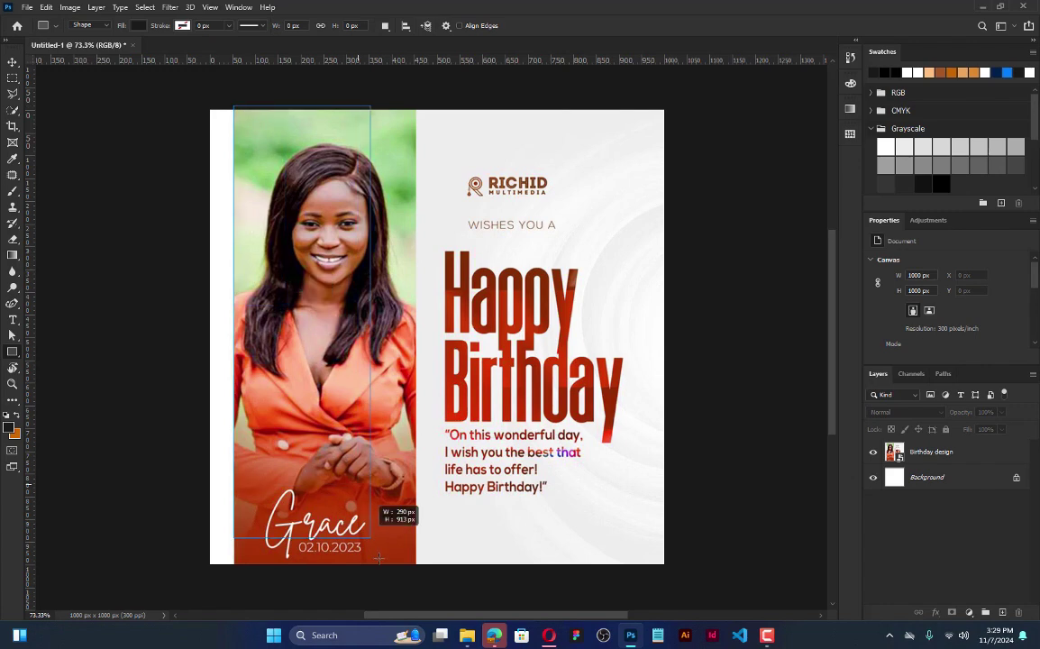
left_click_drag(379, 559, 413, 569)
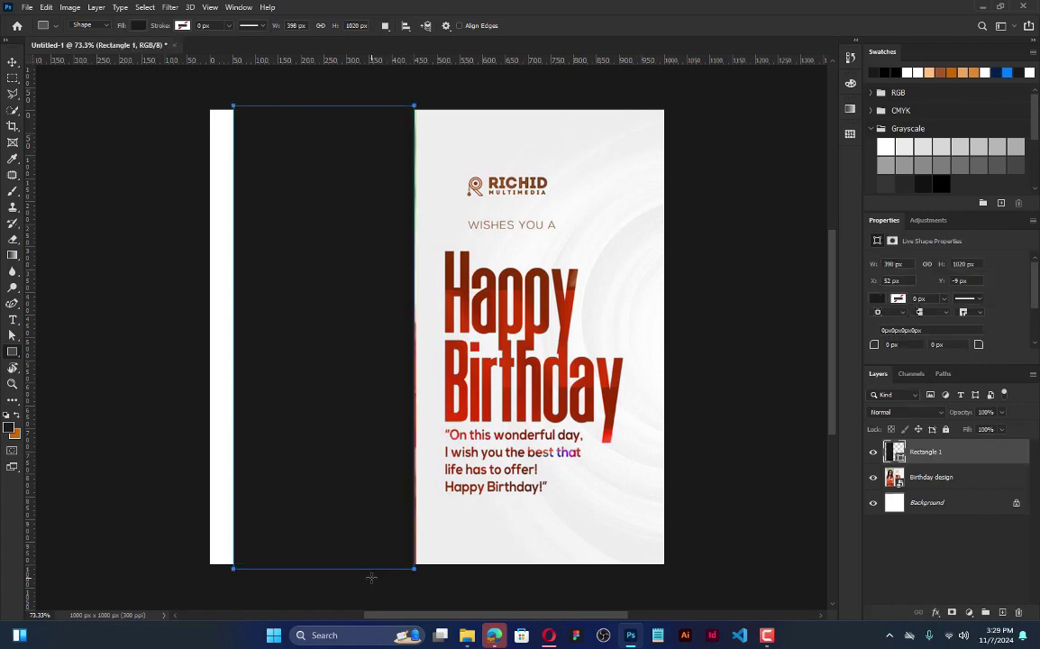
left_click(12, 63)
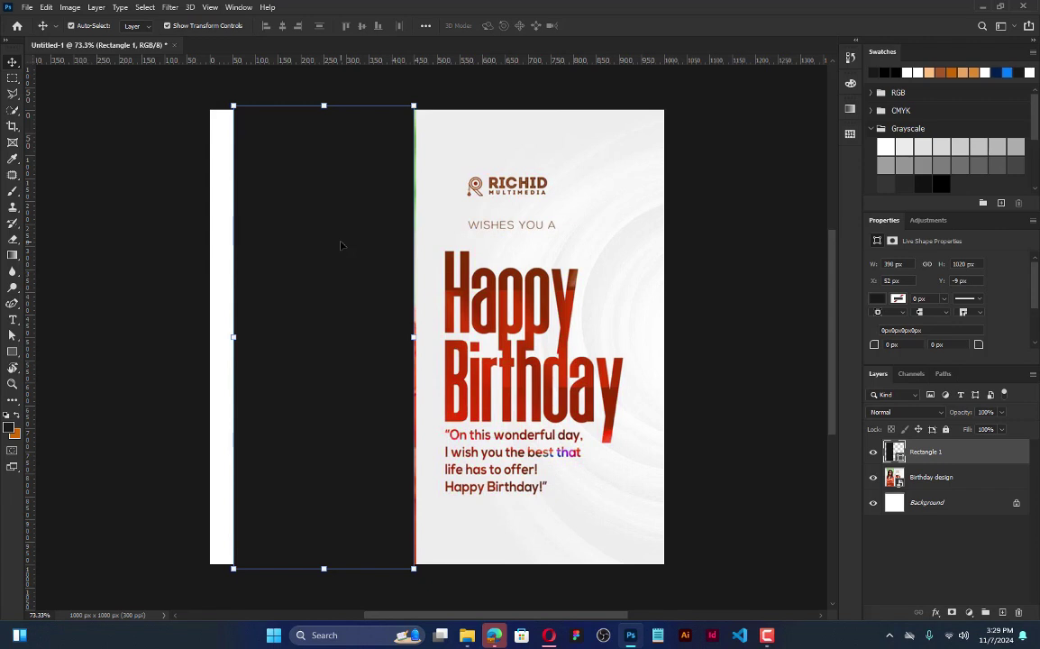
key("Delete")
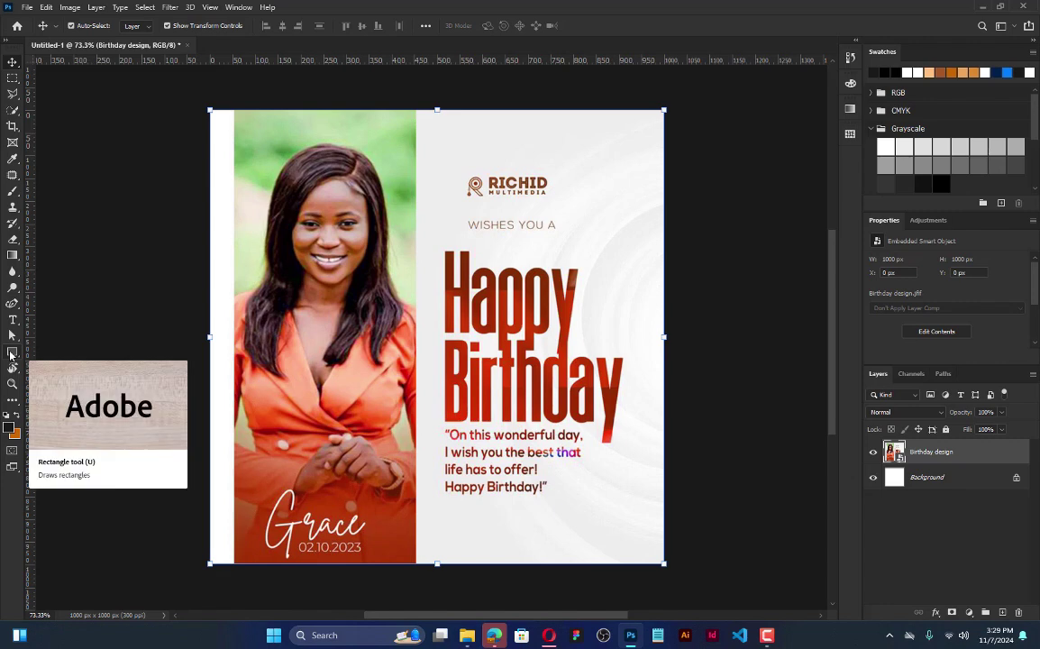
Step: Draw a dark rectangle about 398 px wide and 1022 px high covering the woman's photo in the reference design
left_click(11, 352)
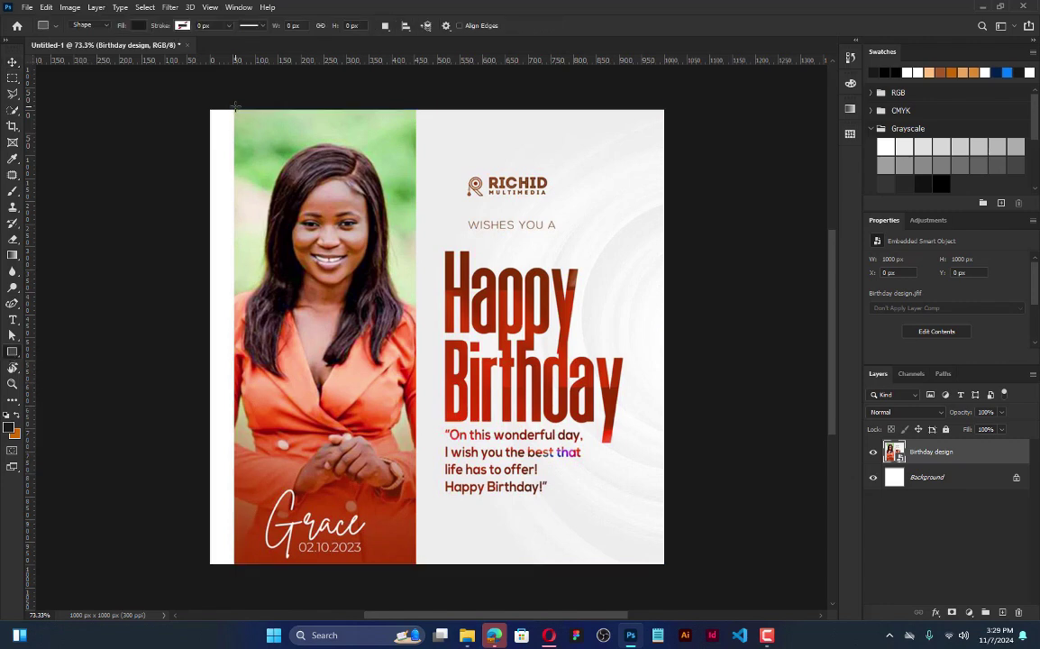
left_click_drag(234, 106, 416, 570)
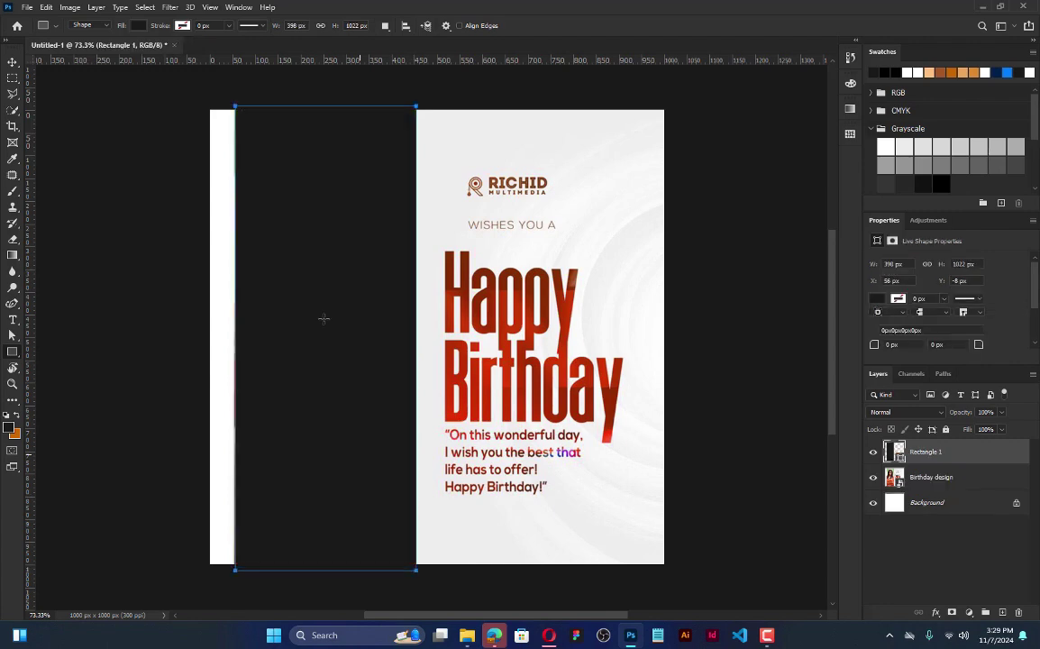
left_click(12, 61)
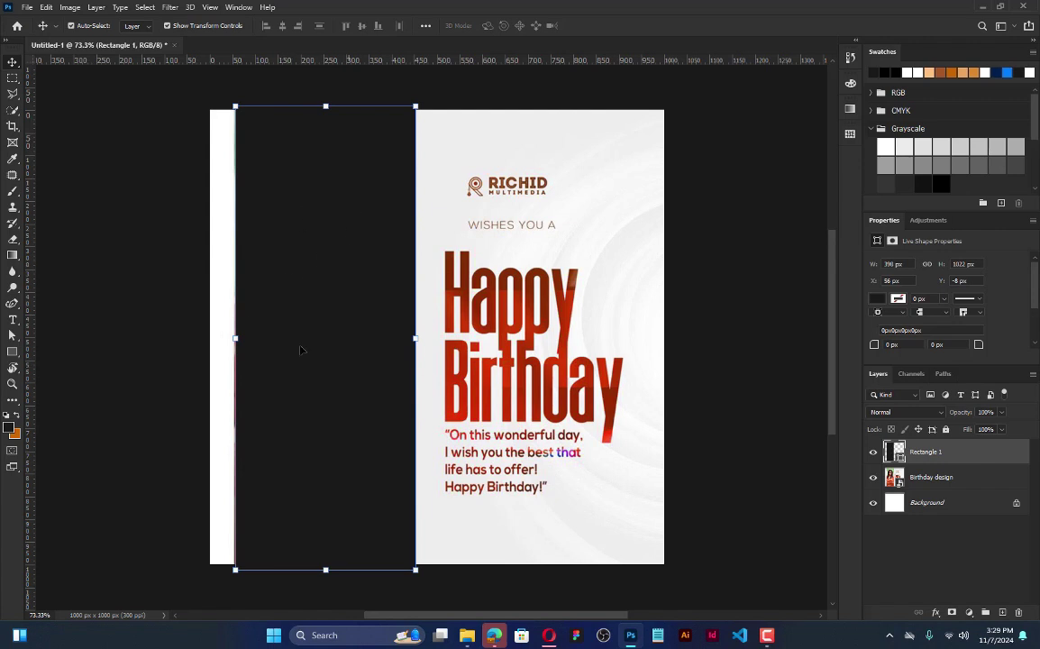
Step: Place the portrait-beautiful-african-woman-different-lights image from the IMAGES AND PNGs folder over the rectangle, aligned to the canvas height
left_click(467, 635)
left_click(270, 35)
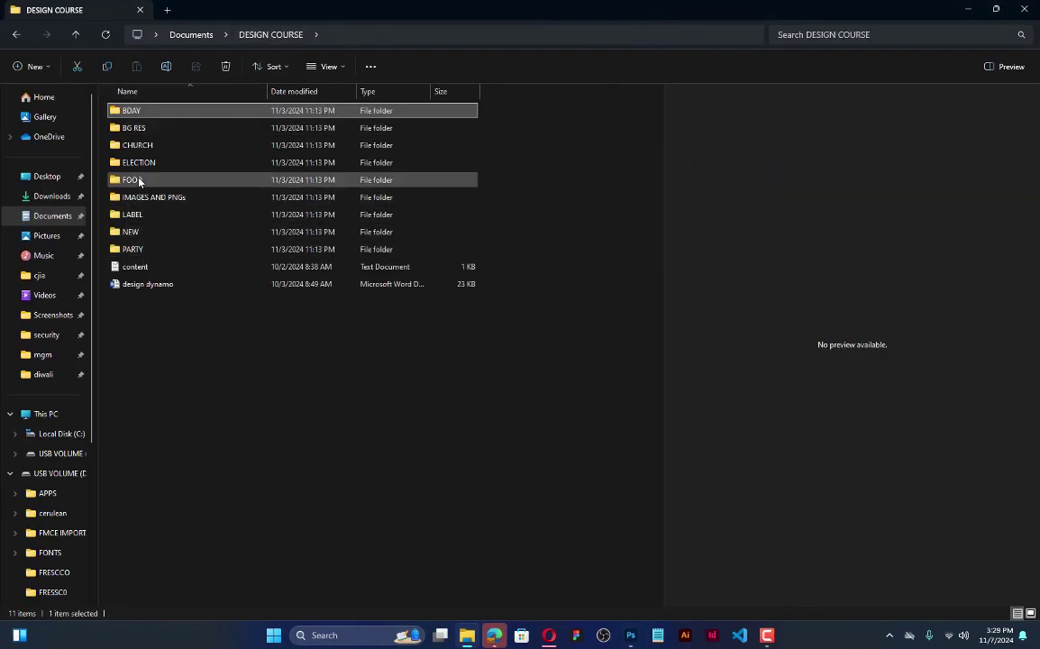
double_click(135, 196)
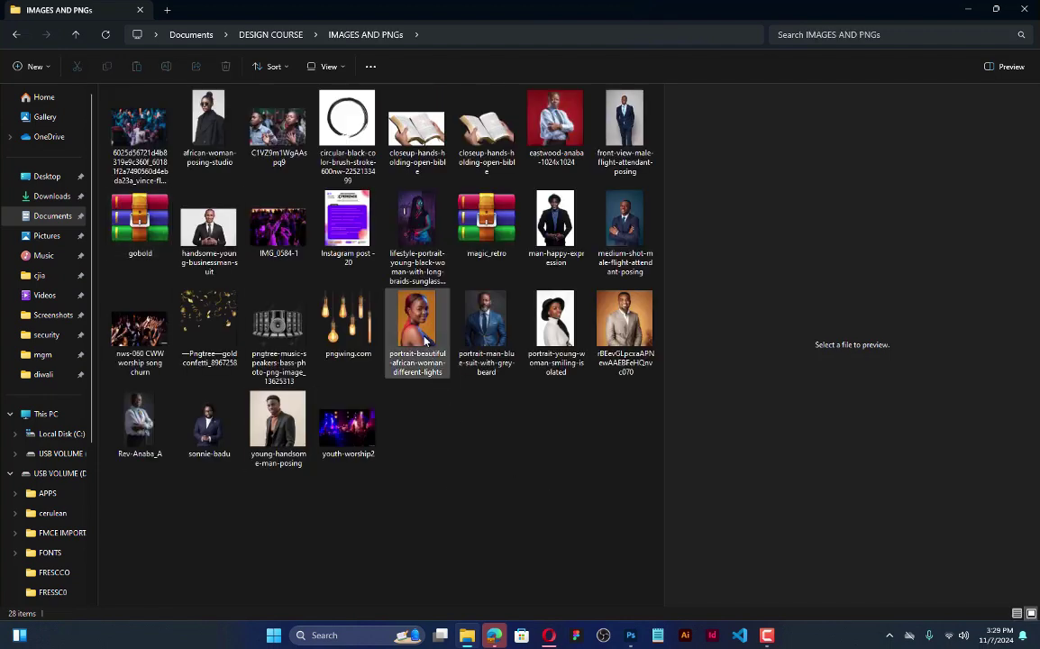
left_click_drag(424, 340, 342, 376)
left_click_drag(460, 340, 328, 344)
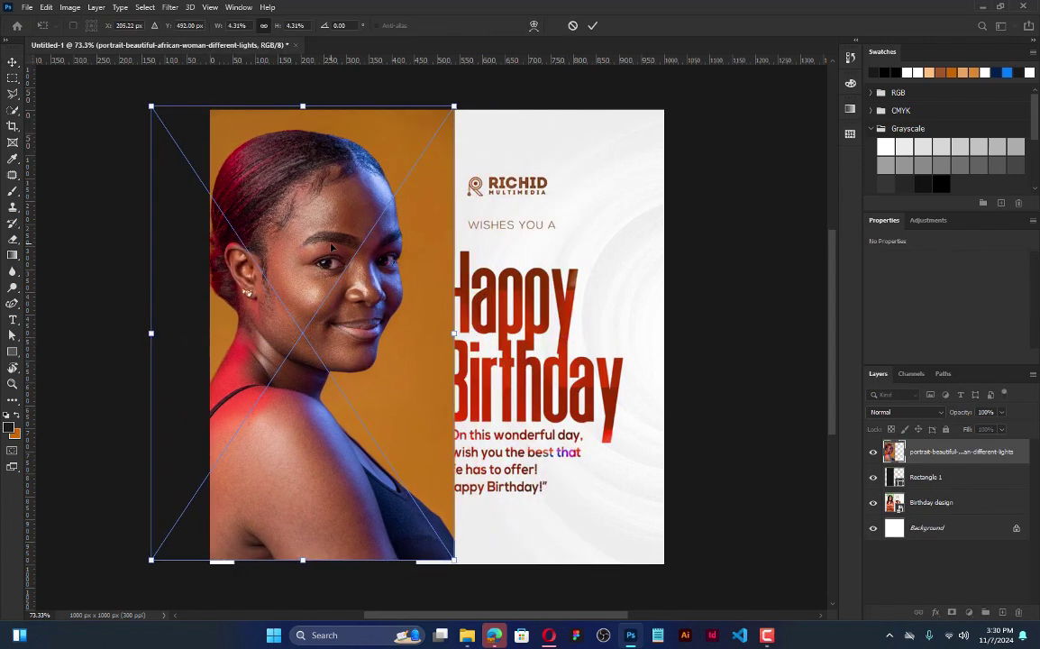
mouse_move(332, 247)
left_mouse_down()
mouse_move(584, 246)
mouse_move(327, 249)
mouse_move(347, 257)
left_mouse_up()
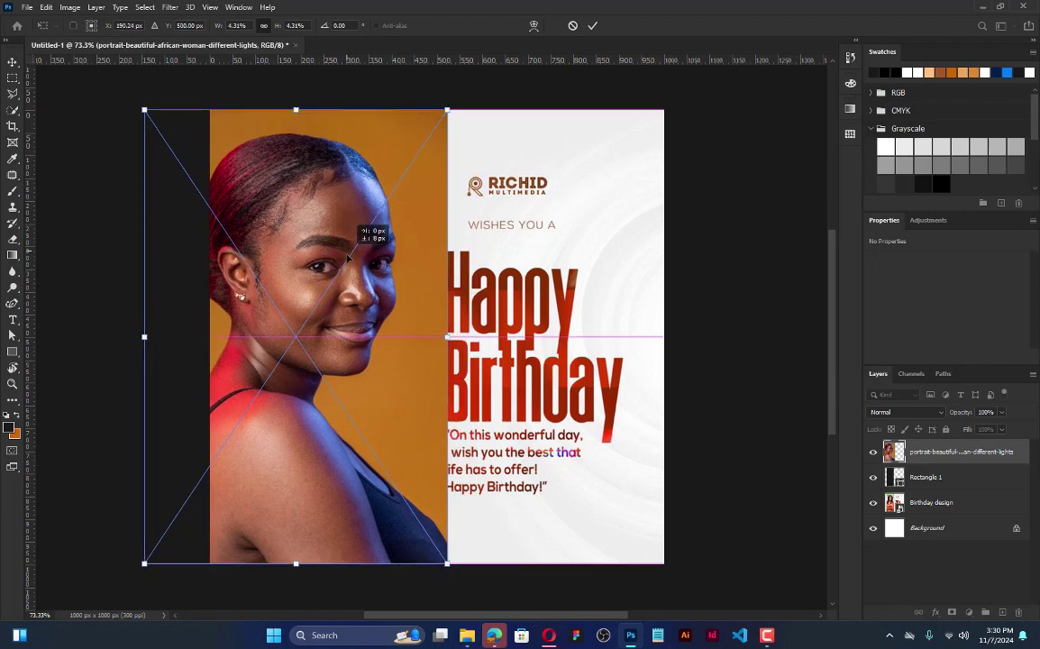
left_click(593, 27)
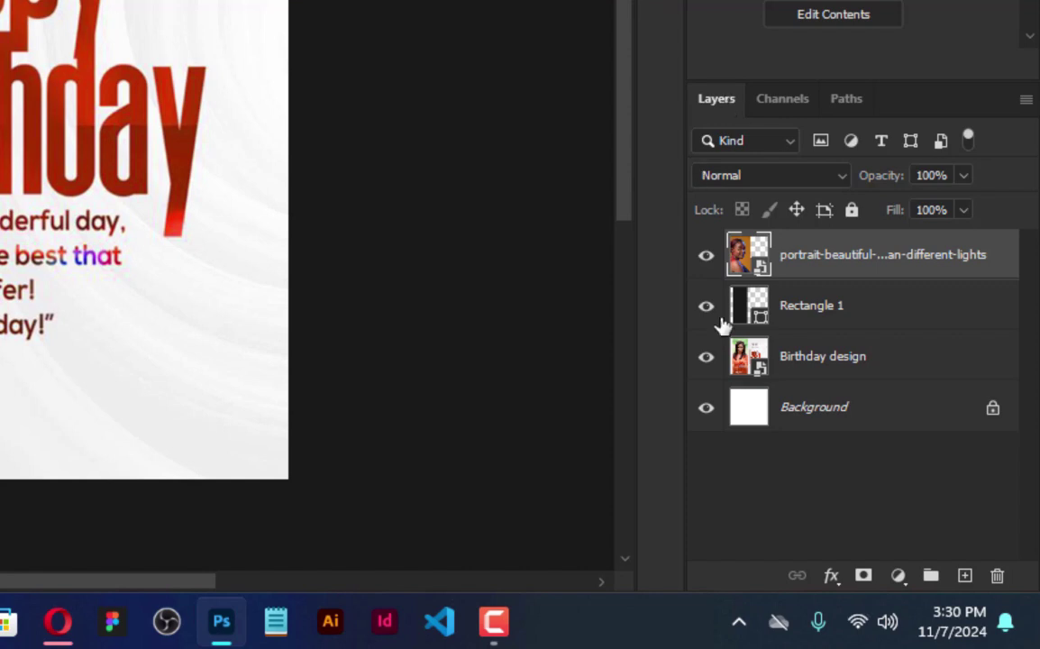
Step: Clip the portrait to the rectangle layer beneath it with a clipping mask and shift it slightly right
left_click(786, 365)
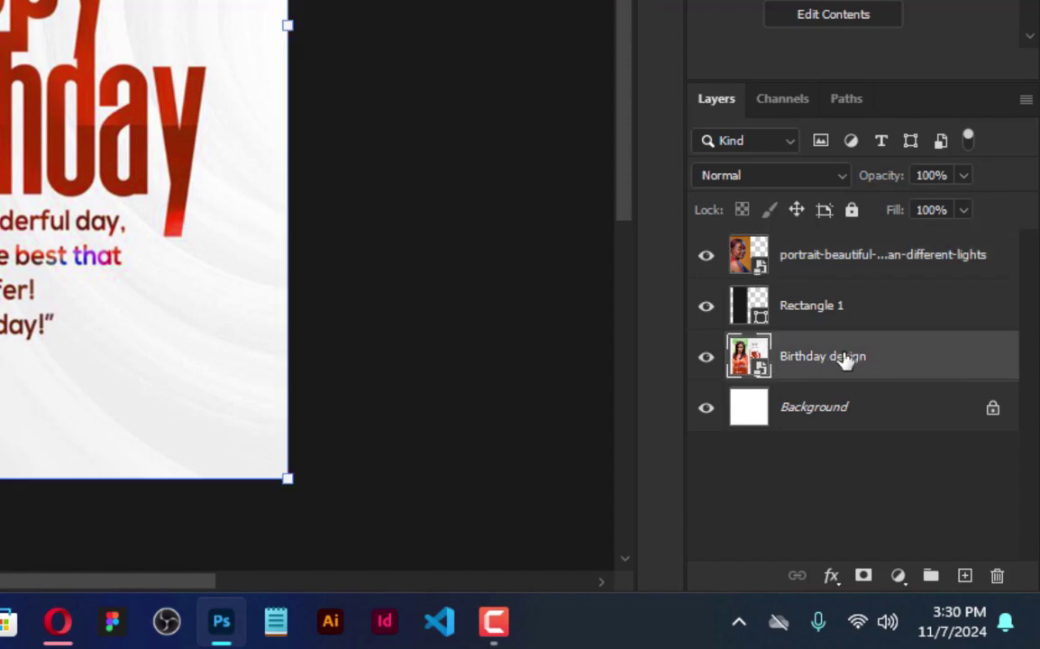
left_click(793, 308)
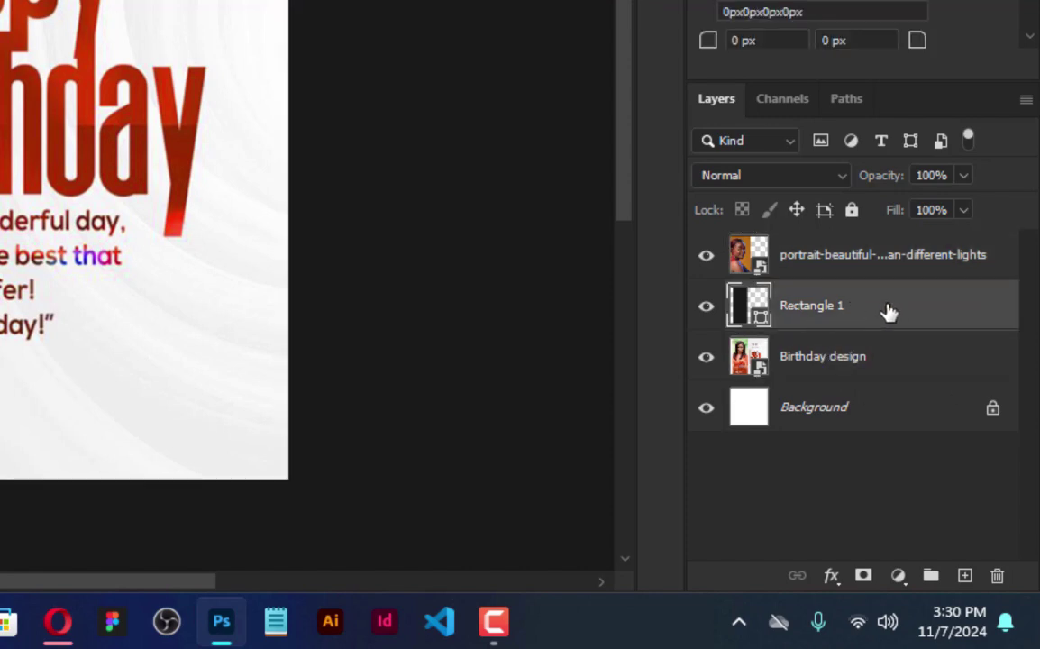
left_click(826, 259)
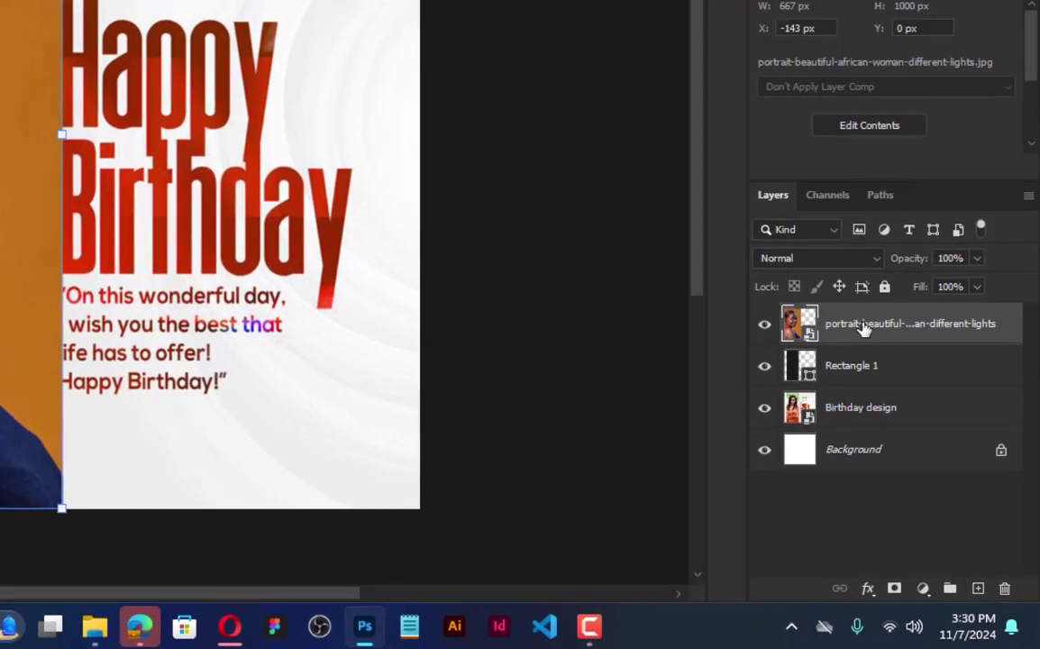
right_click(826, 259)
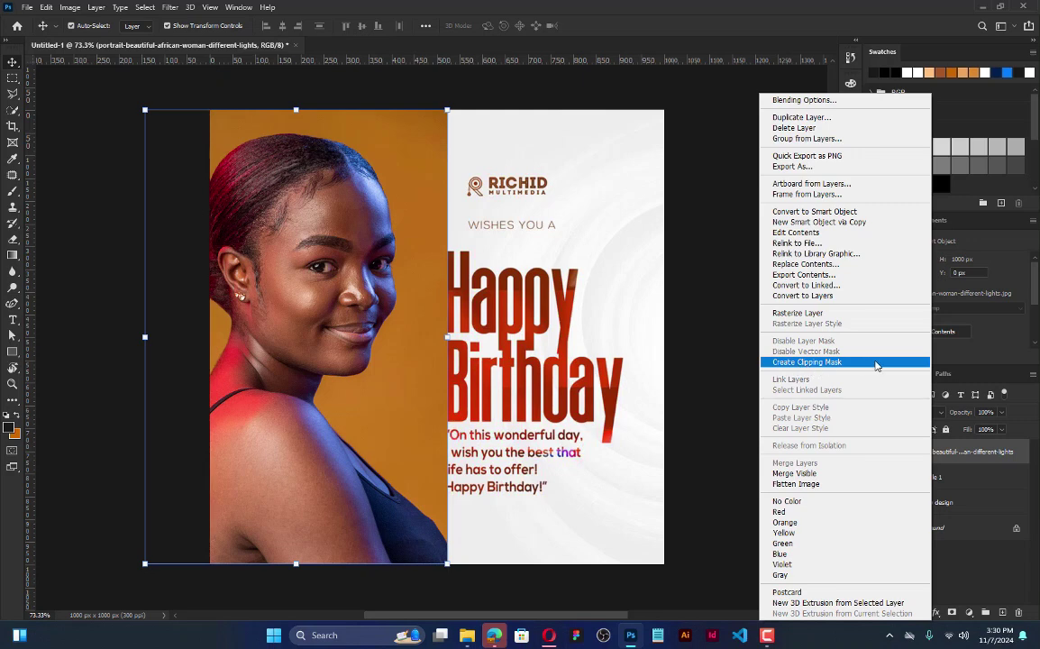
left_click(875, 365)
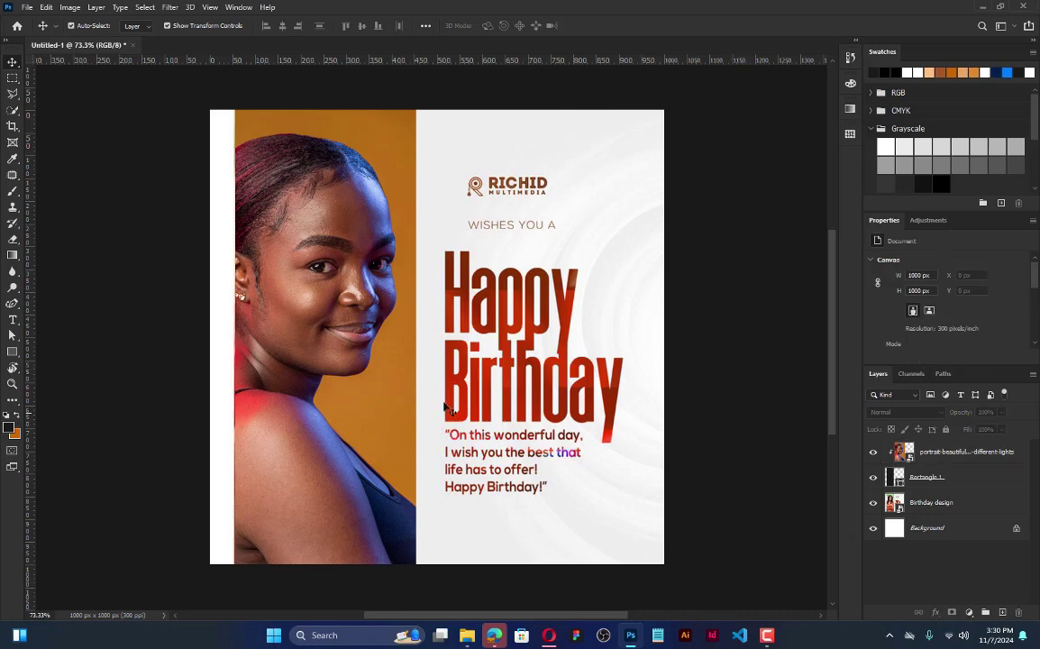
left_click_drag(346, 335, 350, 335)
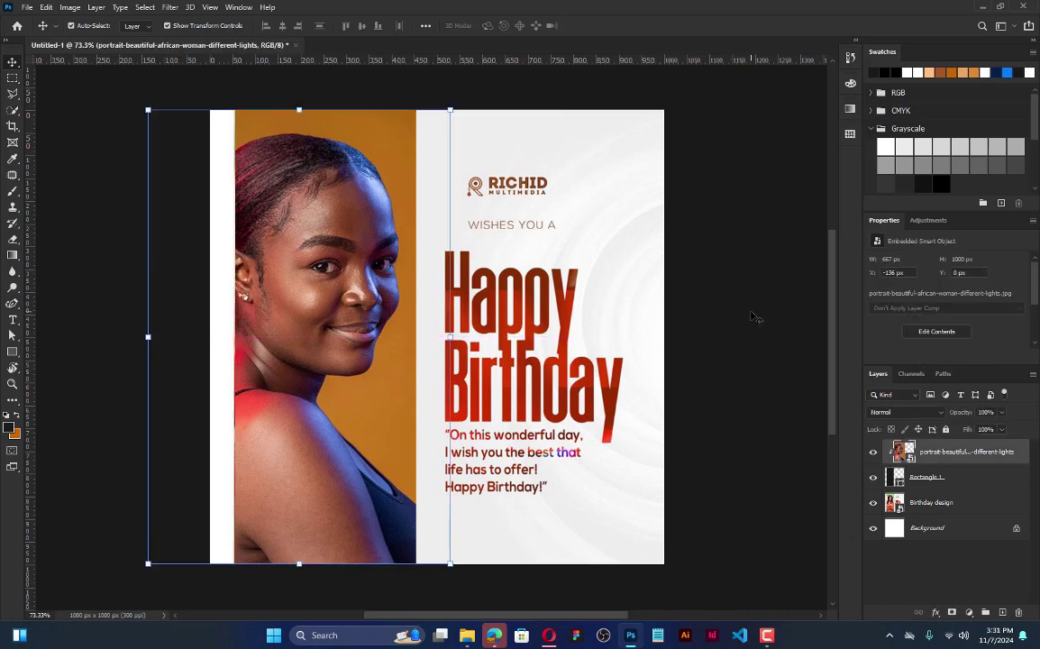
left_click(677, 286)
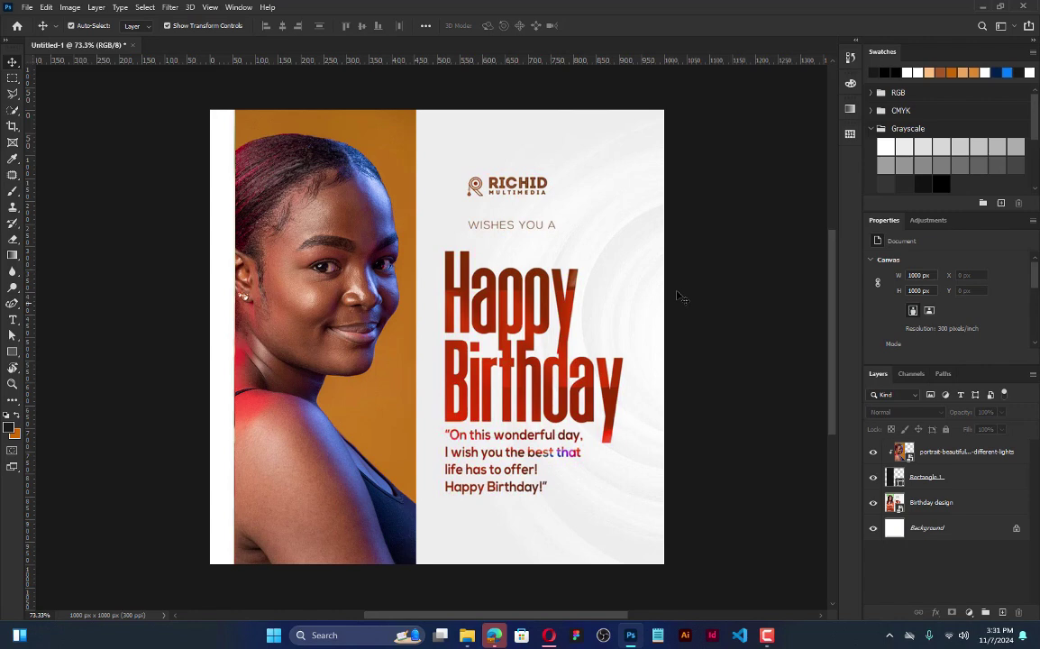
left_click(13, 319)
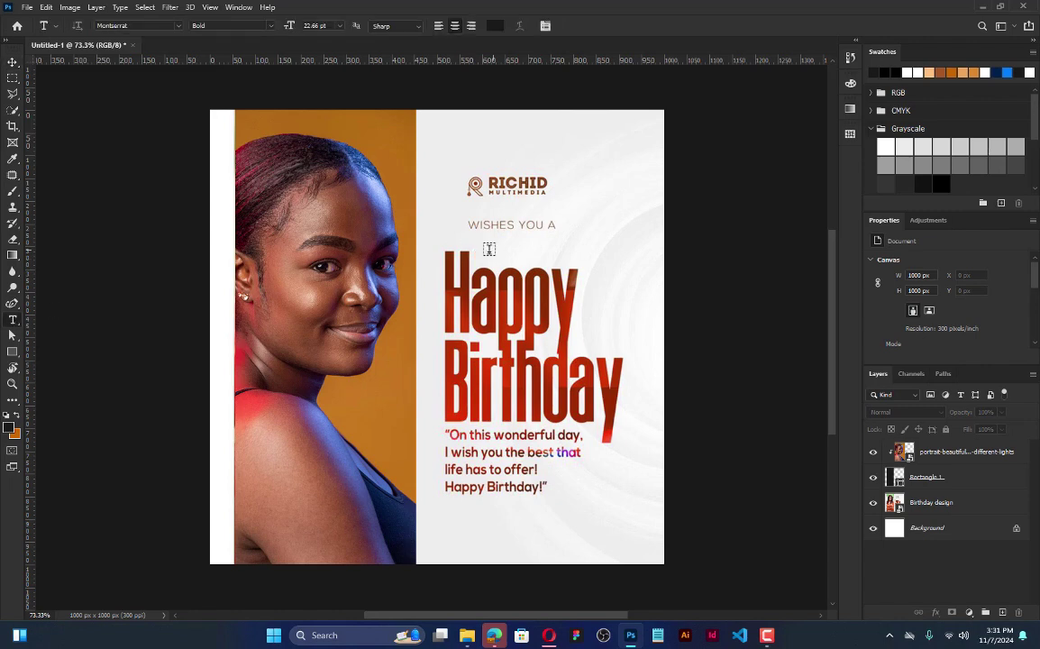
left_click(441, 305)
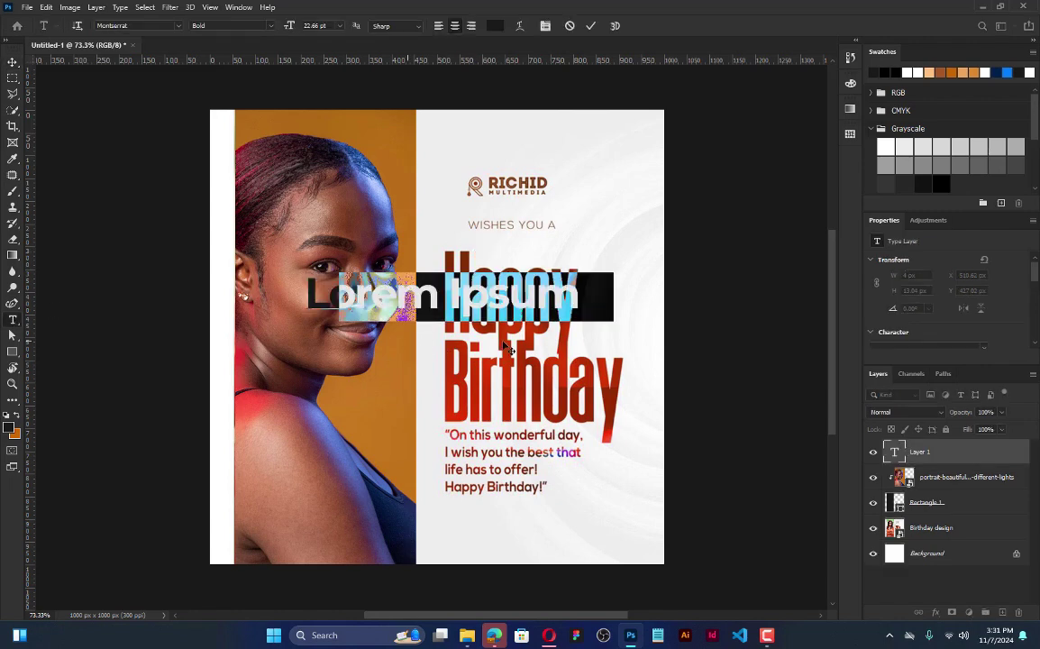
left_click_drag(408, 343, 550, 349)
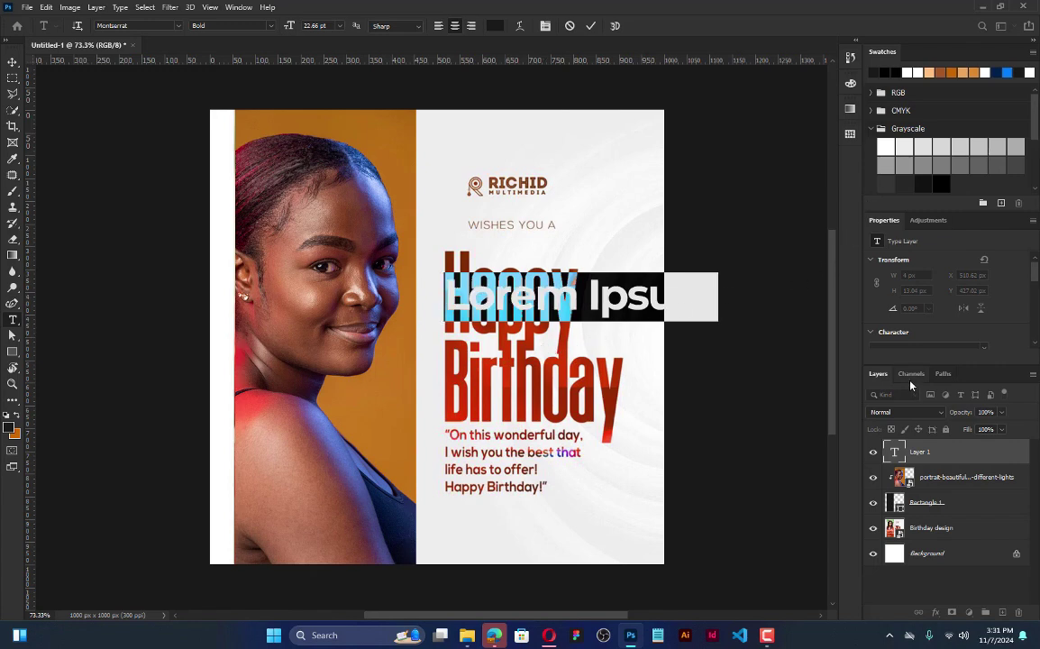
scroll(917, 309, "down", 2)
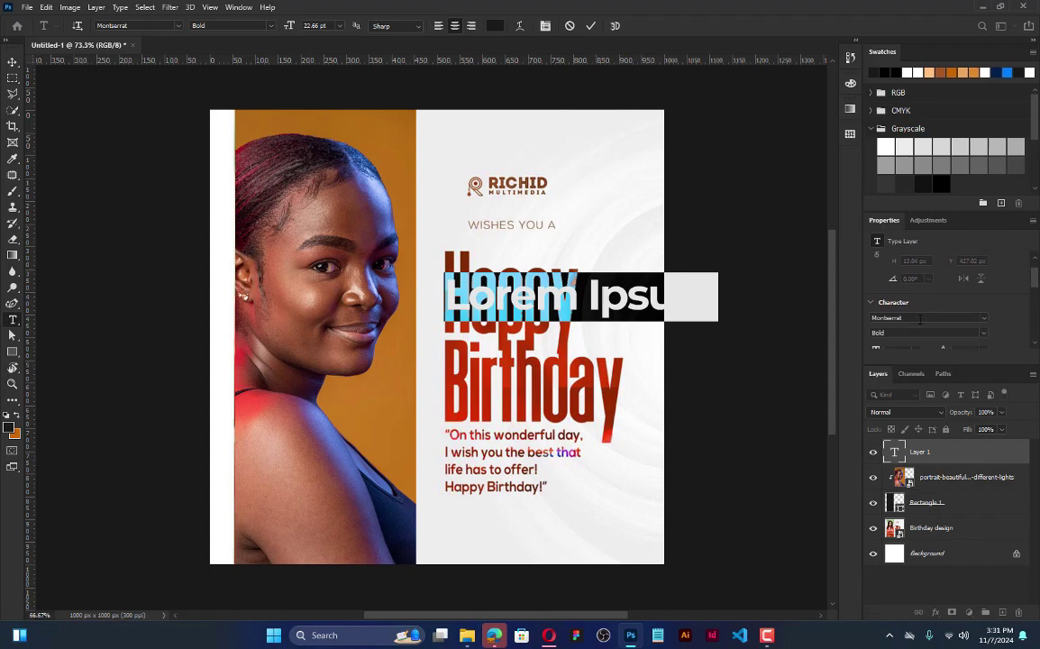
scroll(293, 122, "up", 1)
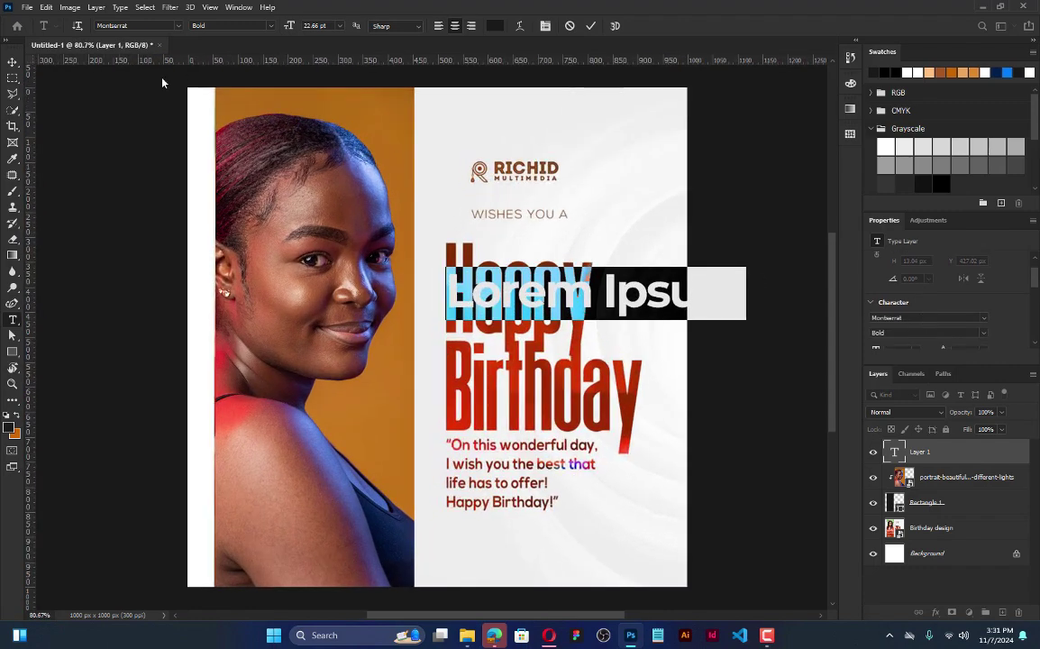
key("ctrl+Return")
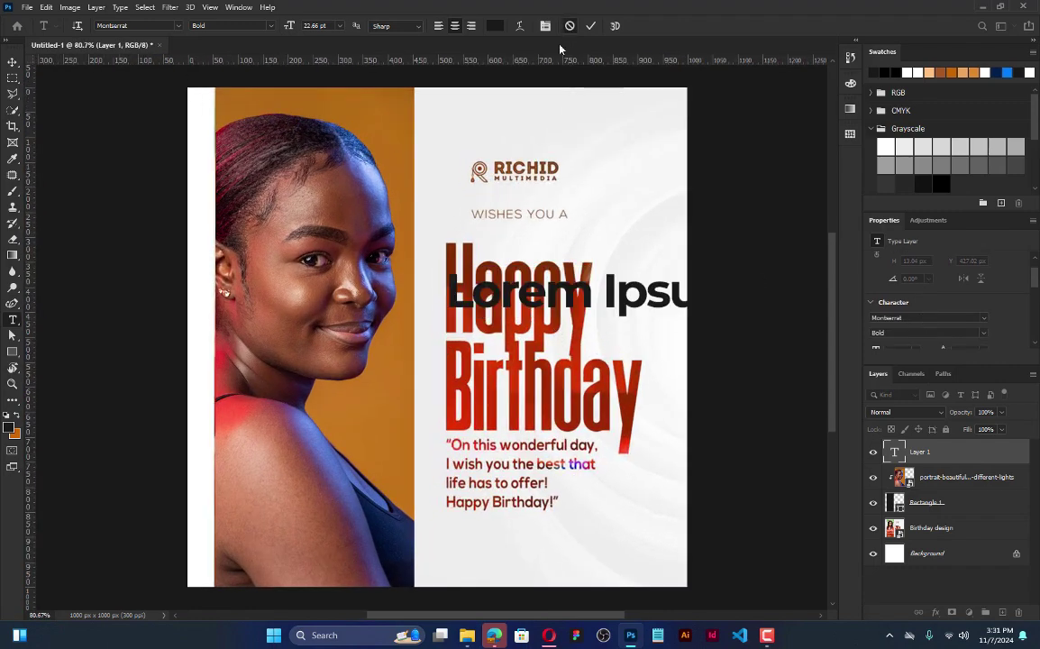
left_click(569, 25)
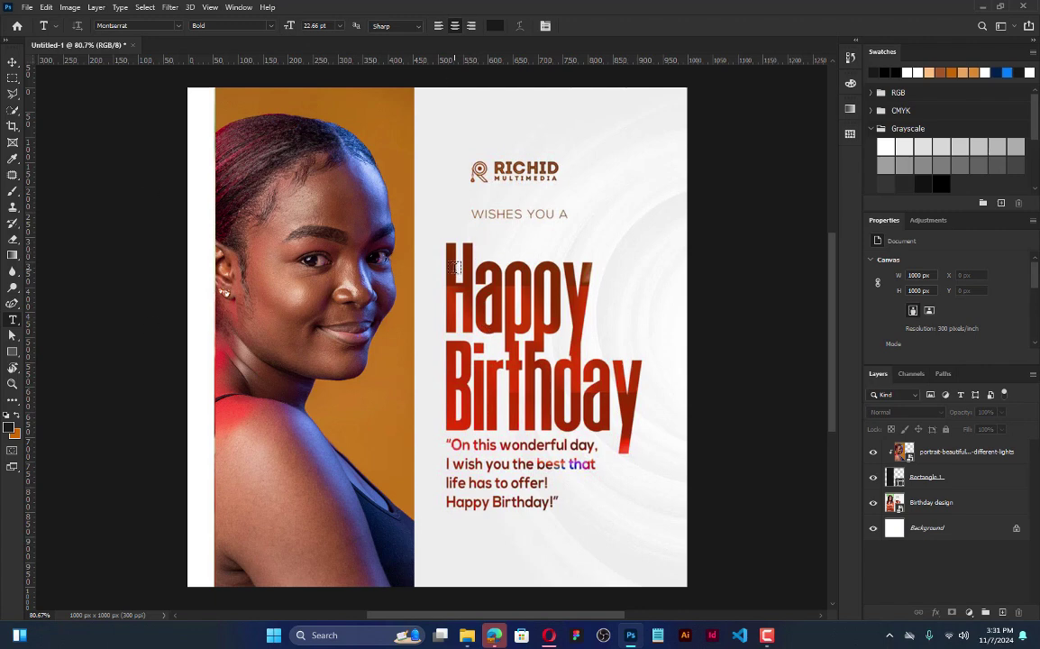
Step: Add a text layer near the reference heading reading "Happy Birthday", with each word on its own line
left_click(455, 267)
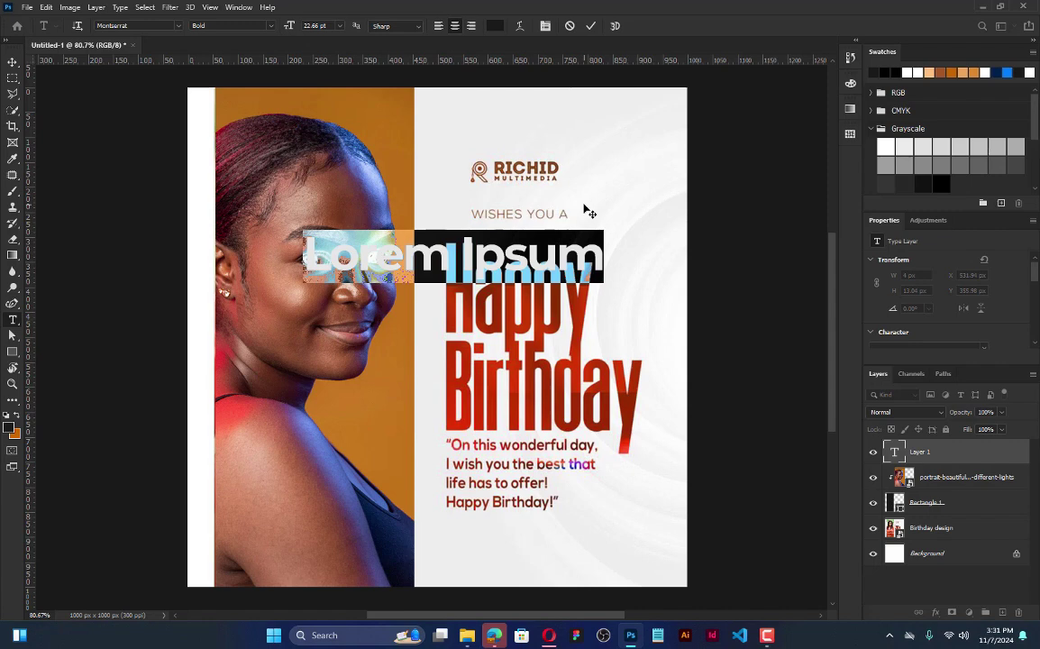
type("Happ")
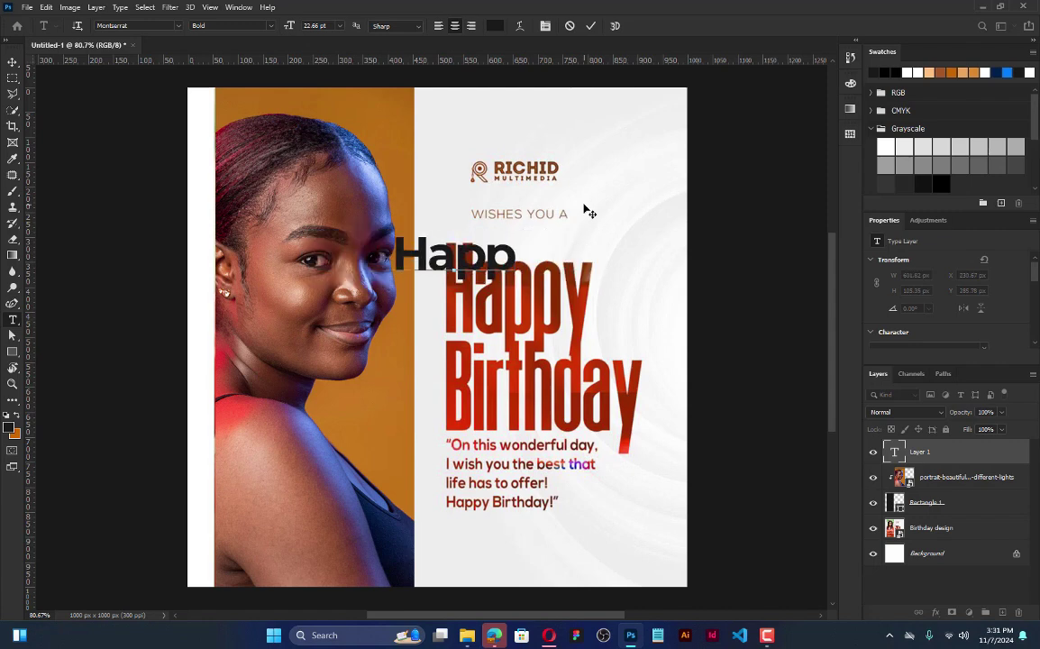
type("y")
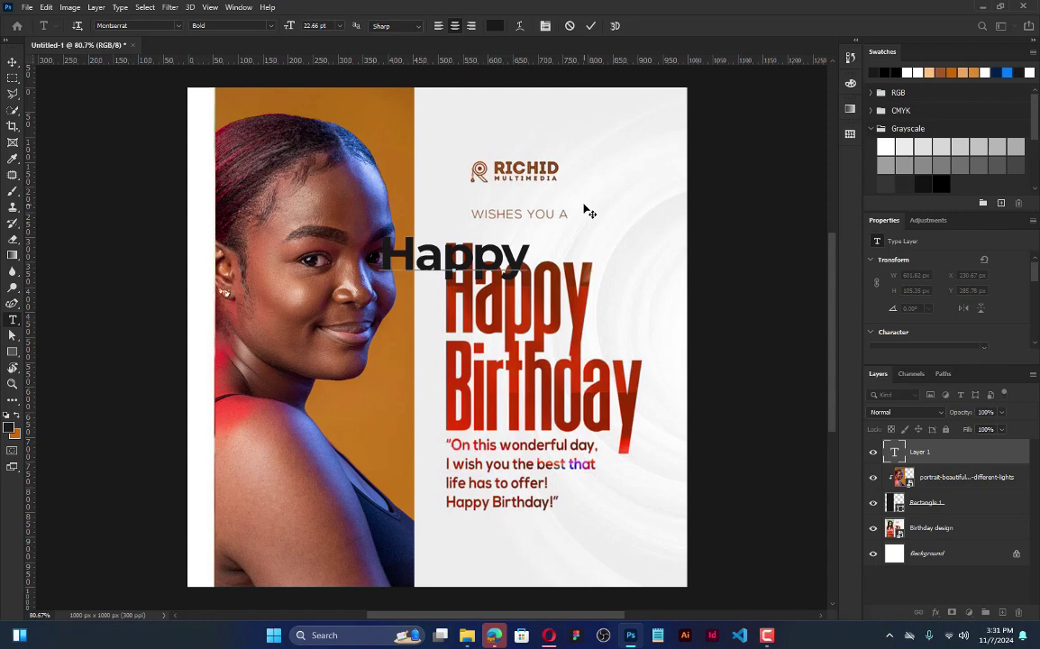
key("Return")
type("Birth")
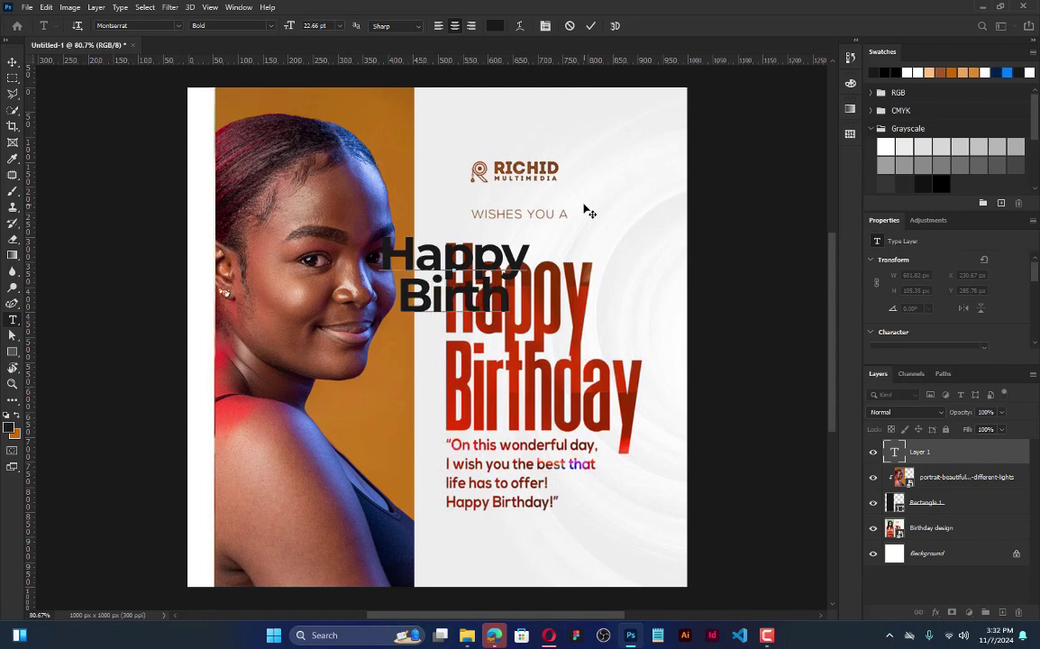
type("day")
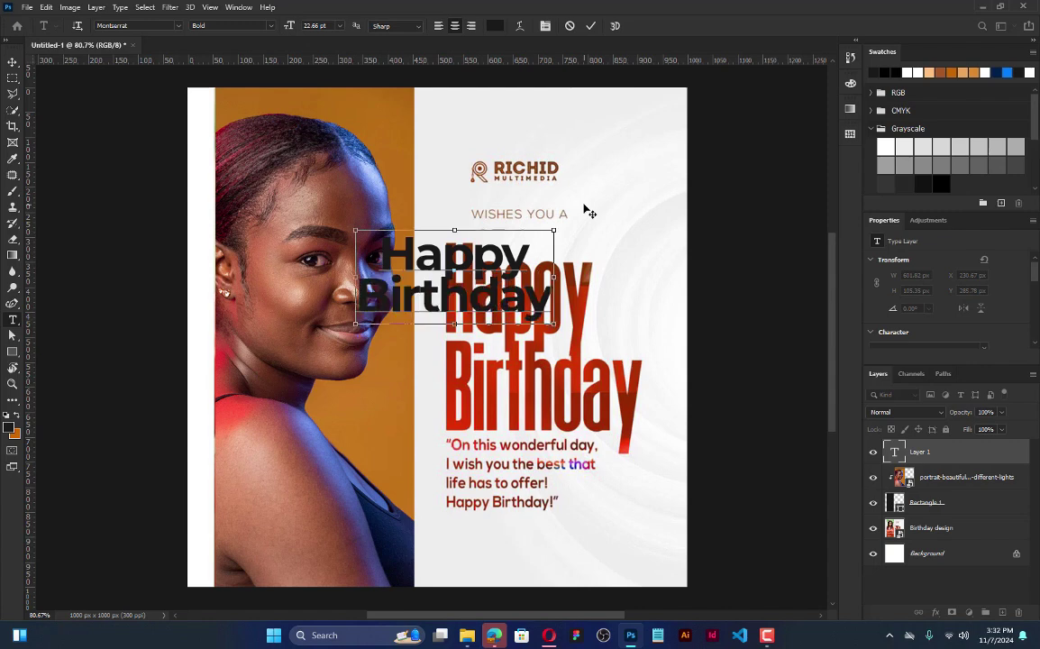
Step: Set the font of the whole Happy Birthday text to Bahnschrift Bold Condensed
key("ctrl+a")
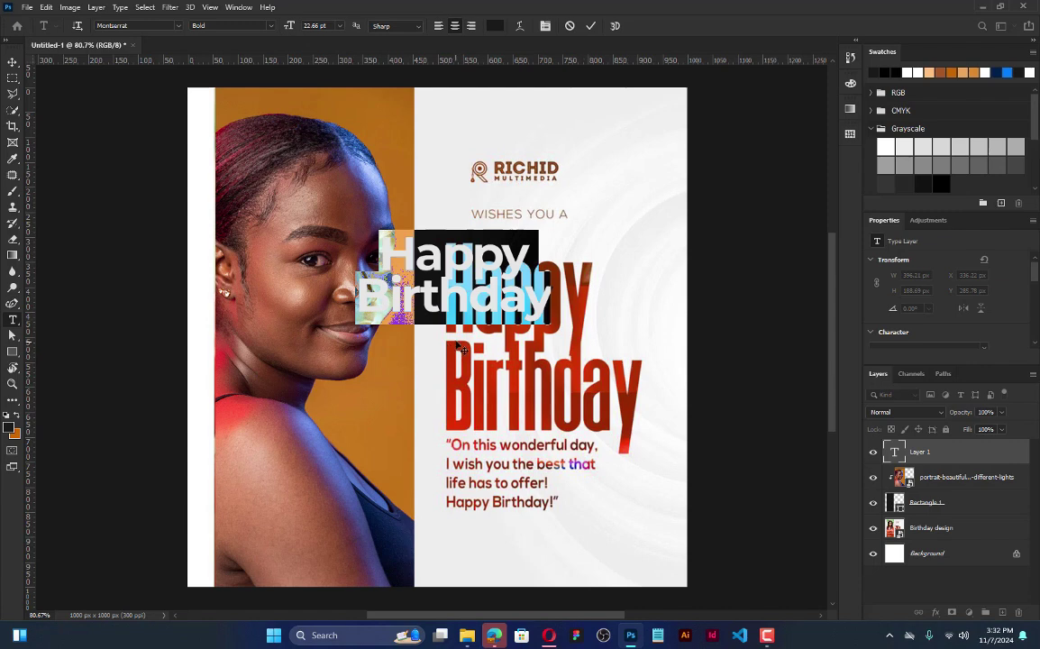
left_click(155, 25)
type("ahnschrift")
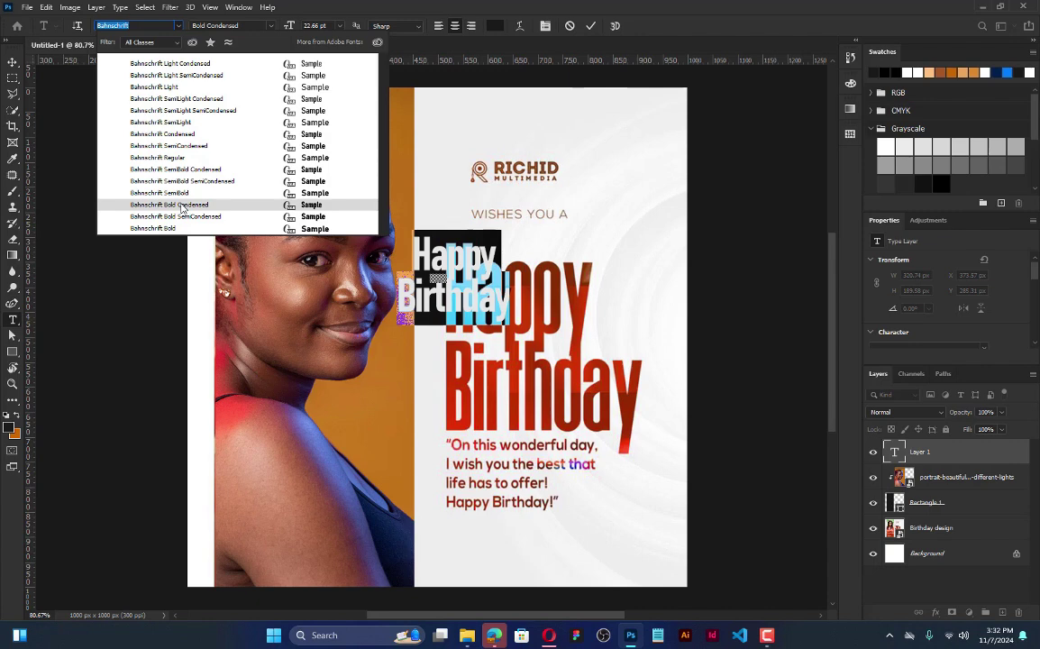
left_click(181, 207)
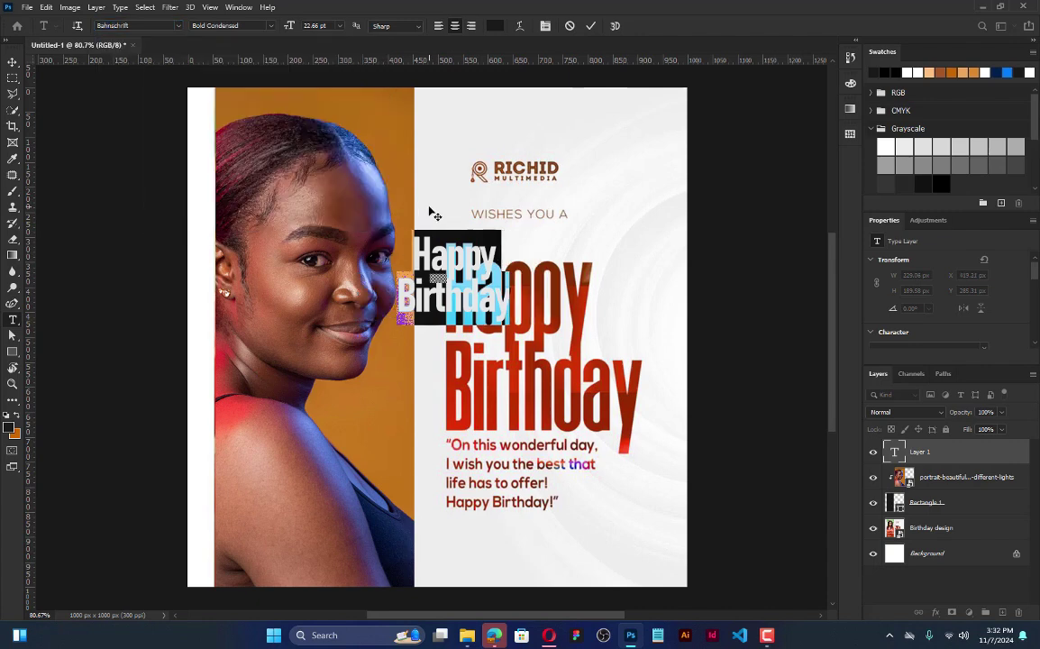
Step: Left-align the two-line Happy Birthday text and commit the text edit
left_click(439, 26)
left_click(591, 26)
key("v")
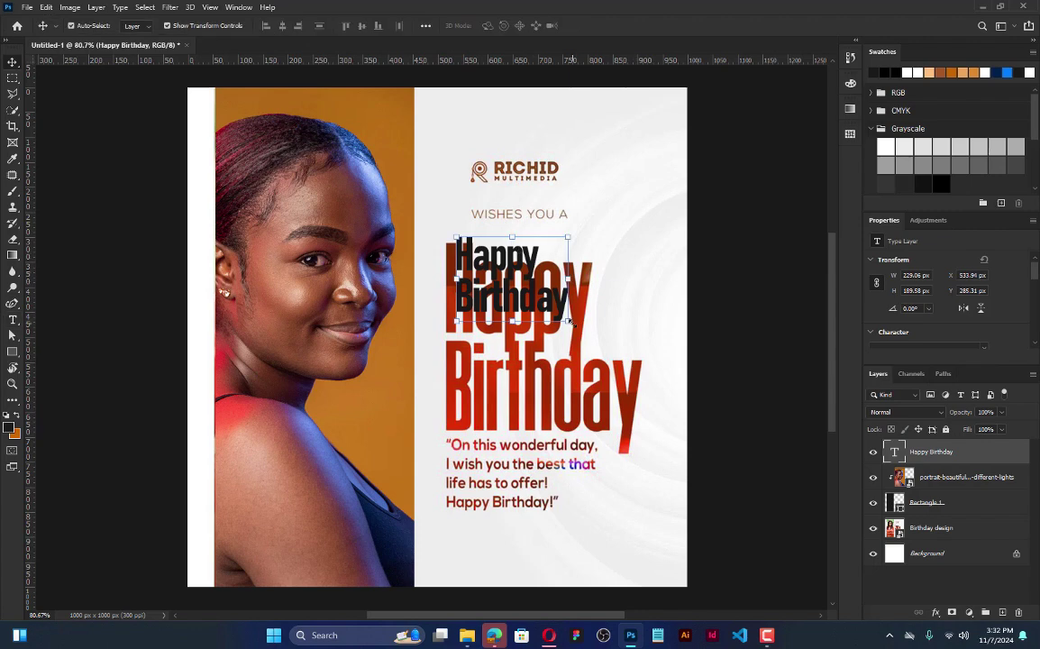
left_click_drag(569, 322, 696, 405)
left_click(593, 26)
left_click(167, 26)
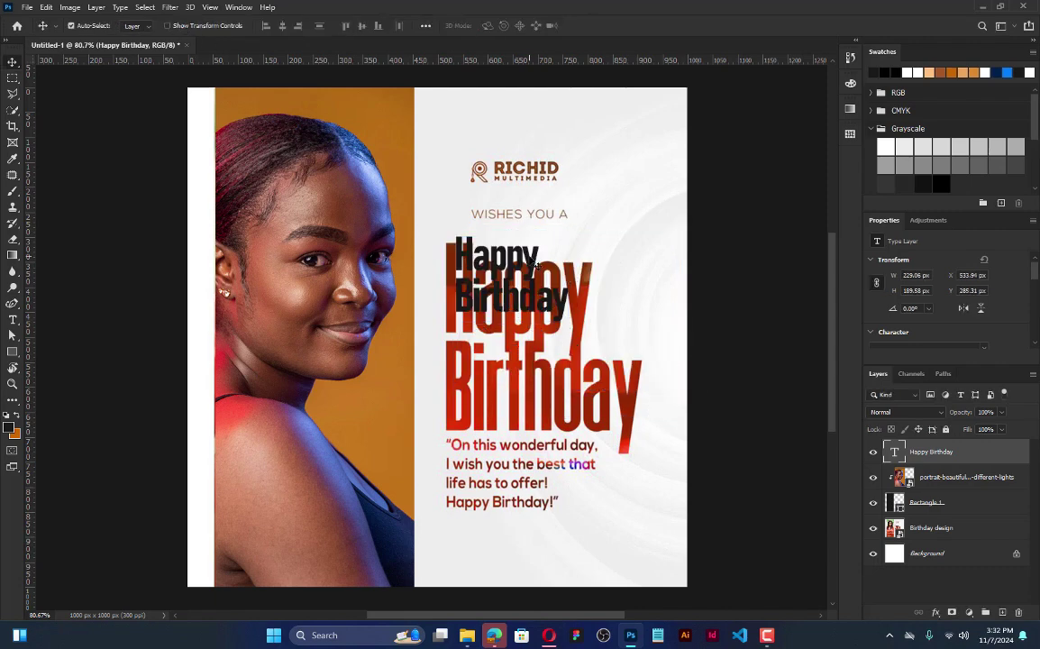
left_click_drag(536, 264, 598, 127)
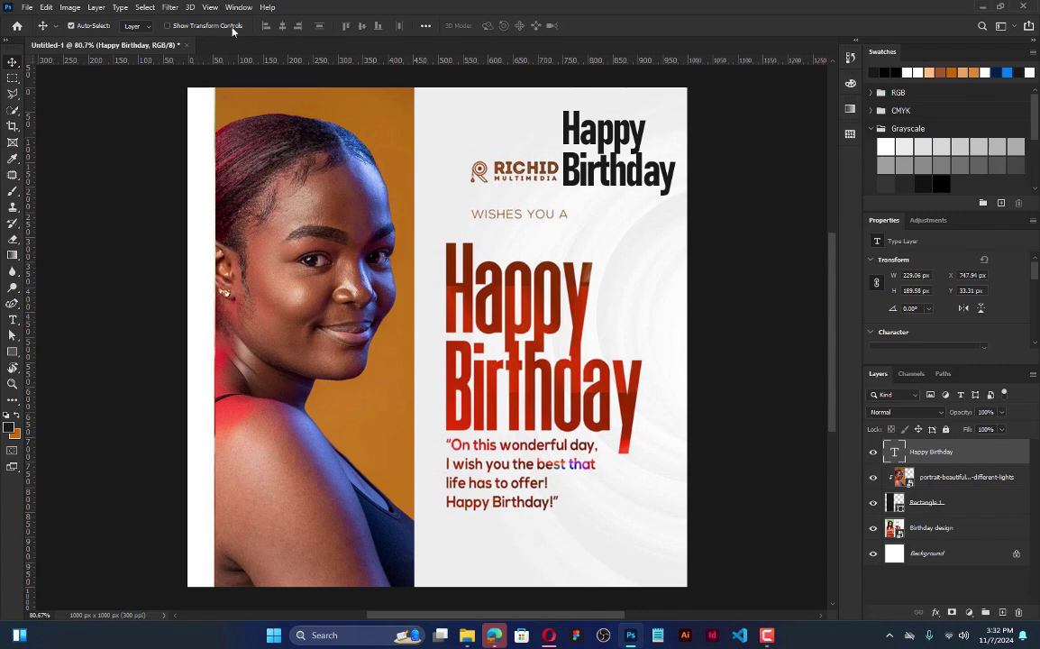
left_click(168, 26)
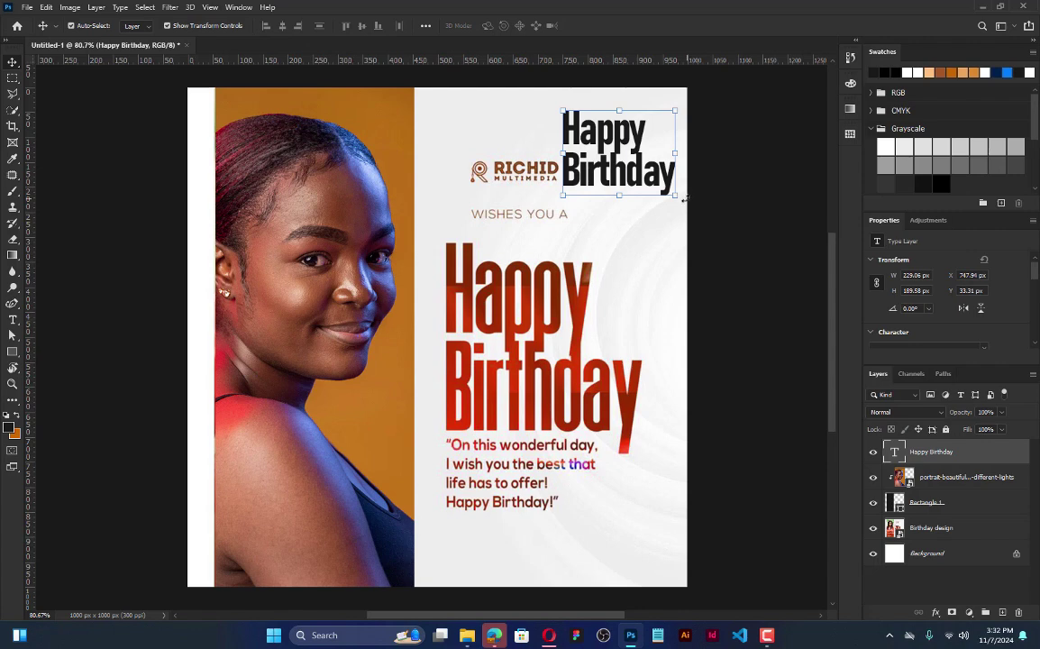
Step: Place the Happy Birthday text over the reference heading, left edges aligned, and scale it proportionally to about 184%
left_click_drag(609, 137, 521, 286)
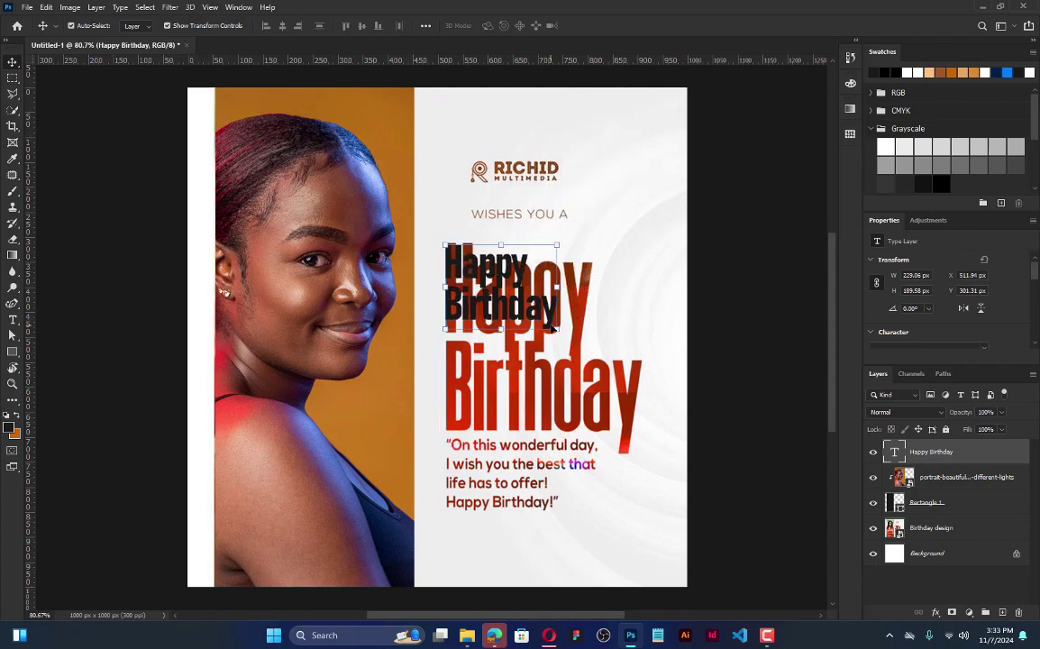
left_click_drag(558, 331, 638, 424)
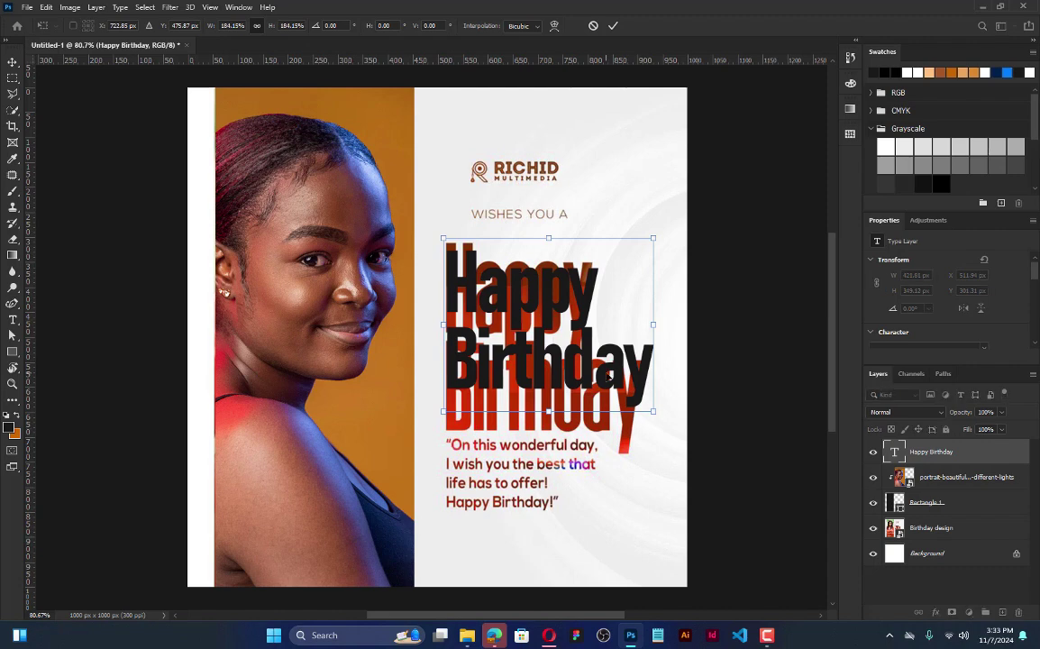
left_click_drag(606, 368, 608, 396)
left_click(614, 27)
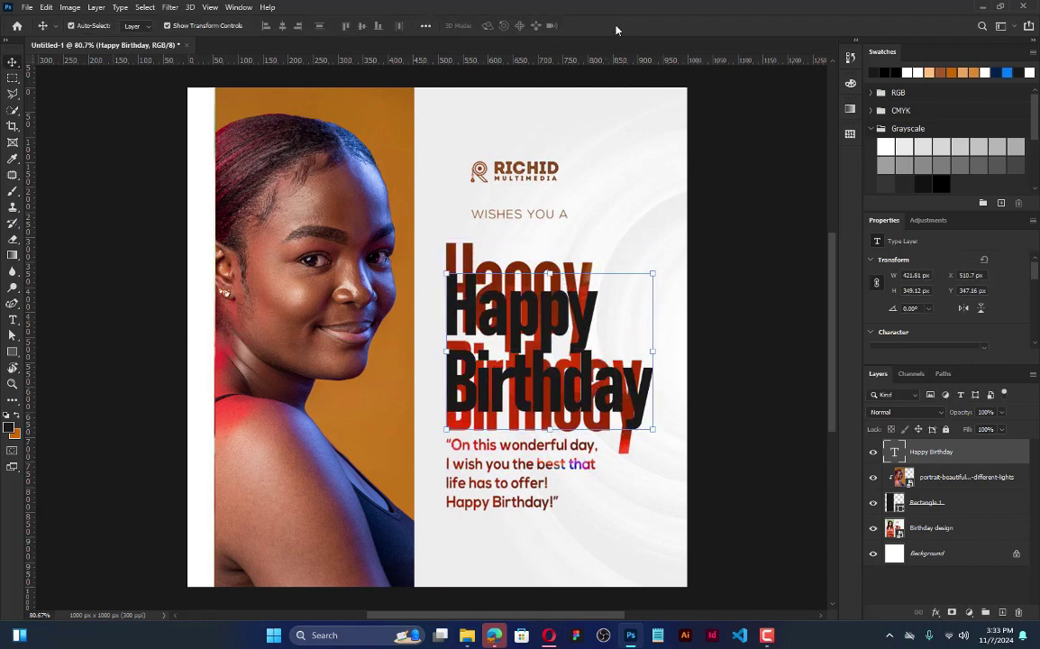
Step: Move the Happy Birthday text slightly up and nudge it until its left edge lines up with the reference heading
mouse_move(591, 351)
left_mouse_down()
mouse_move(573, 351)
mouse_move(572, 323)
mouse_move(607, 365)
mouse_move(601, 358)
left_mouse_up()
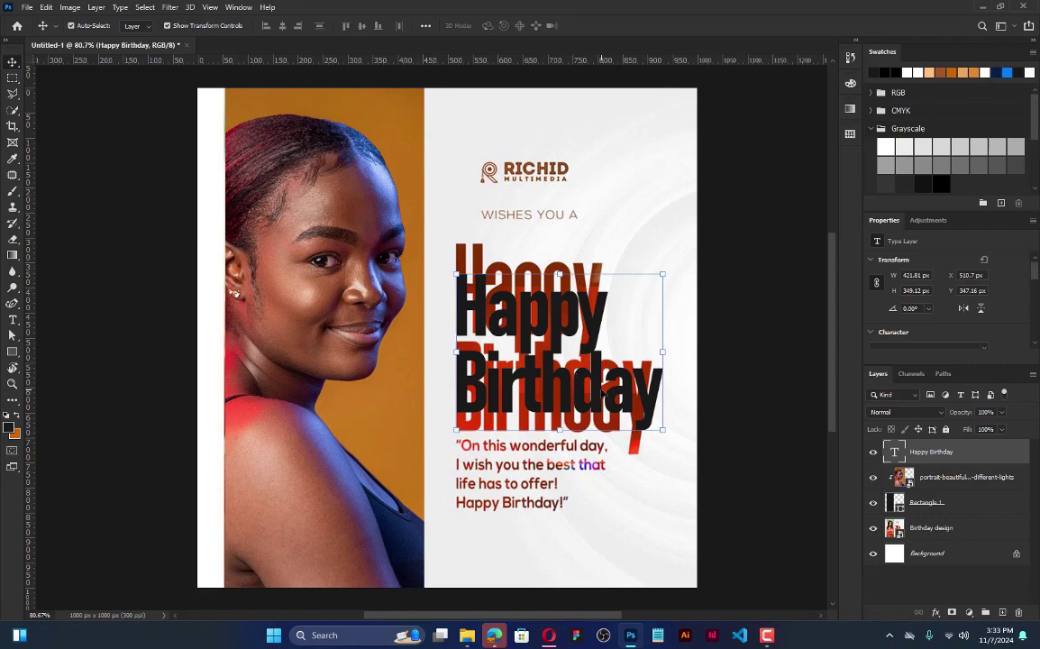
scroll(602, 389, "up", 5)
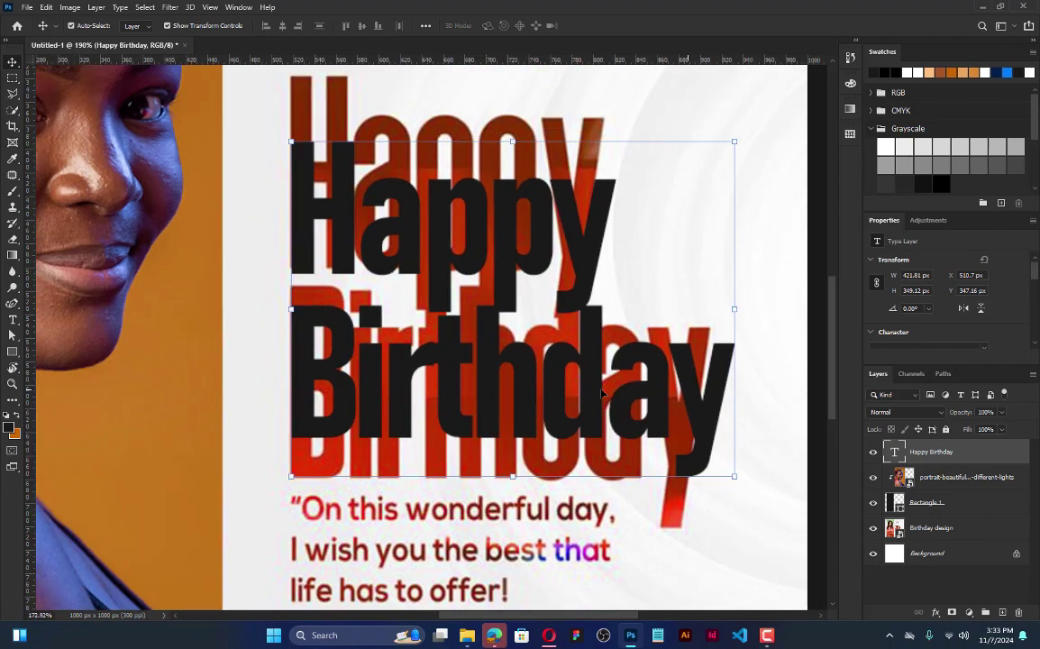
scroll(602, 393, "down", 5)
scroll(601, 393, "up", 6)
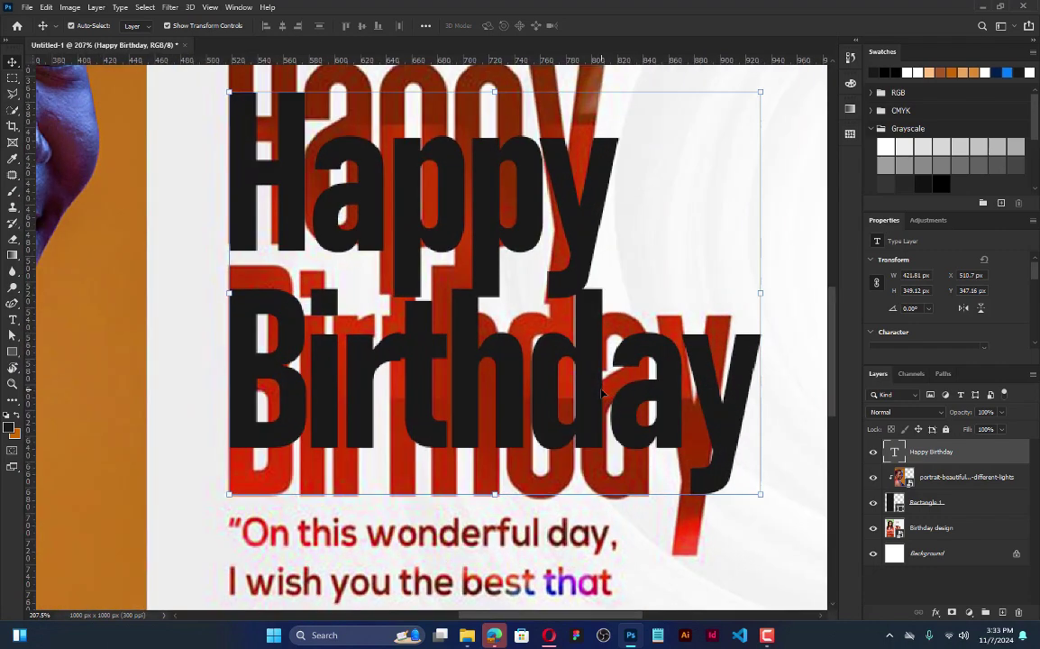
scroll(602, 393, "down", 5)
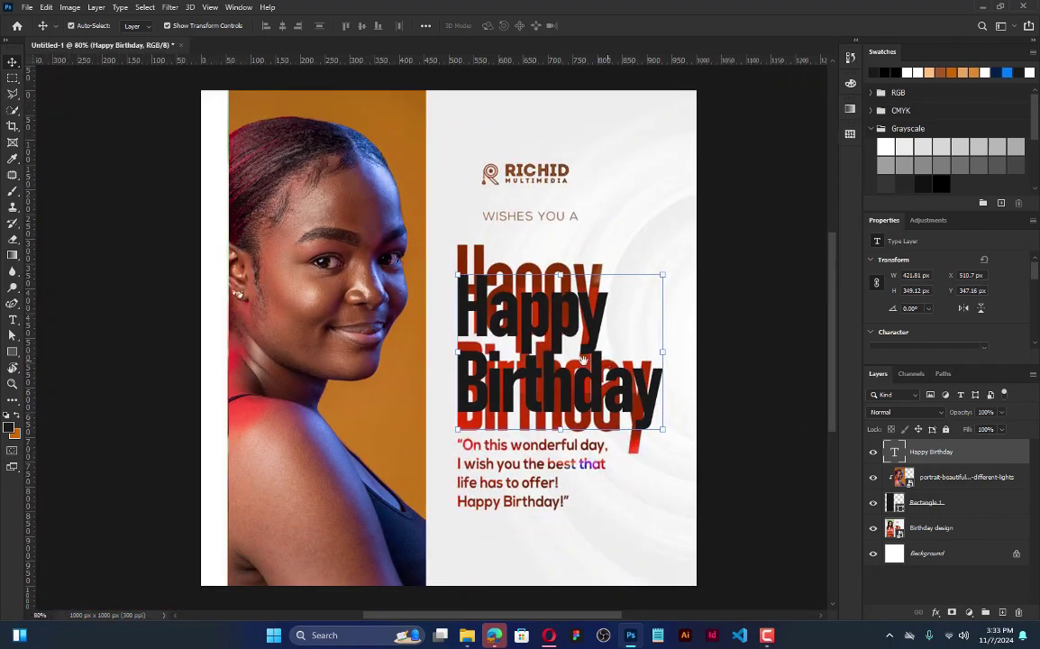
left_click_drag(610, 360, 484, 320)
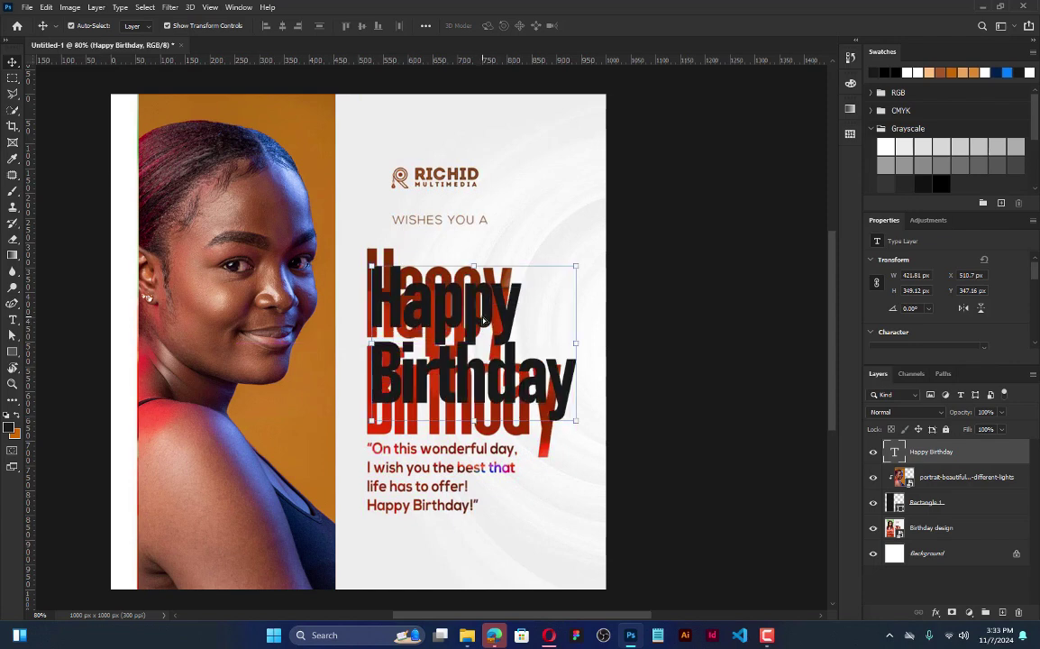
key("Left")
key("Left")
key("Left")
key("Left")
key("Left")
key("Left")
key("Left")
key("Left")
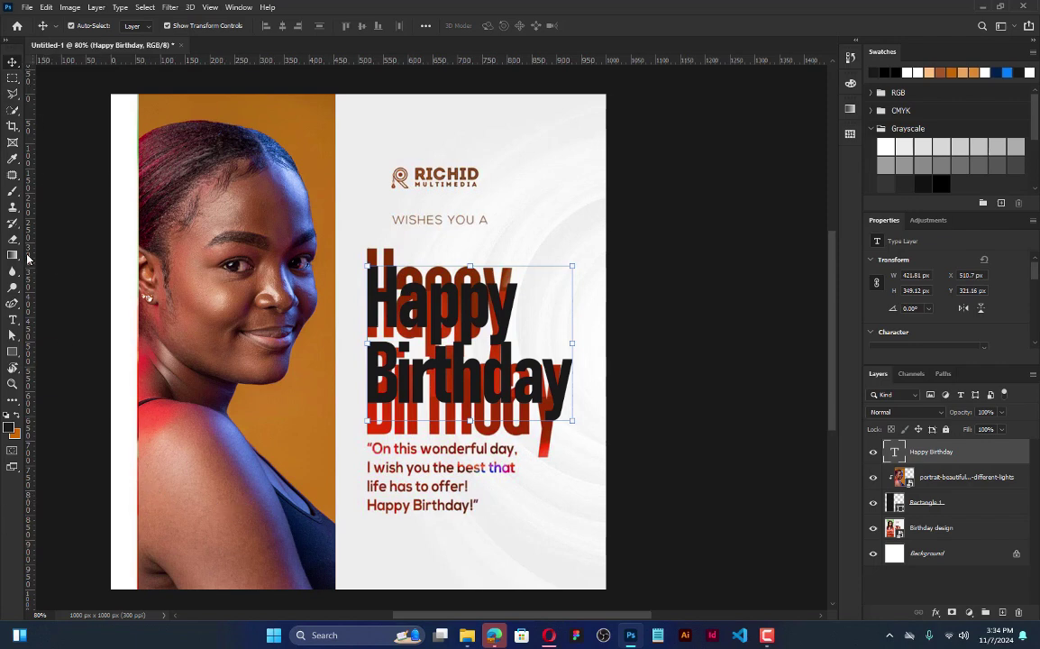
Step: Sample the orange of the portrait's backdrop as the foreground colour with the Eyedropper
left_click(13, 159)
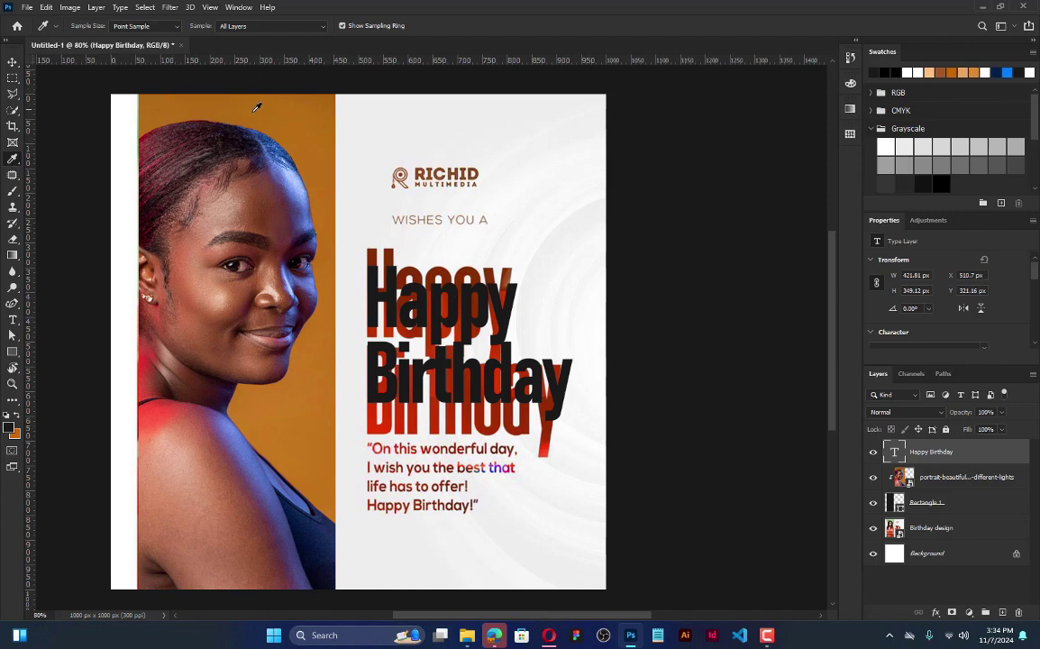
left_click(315, 129)
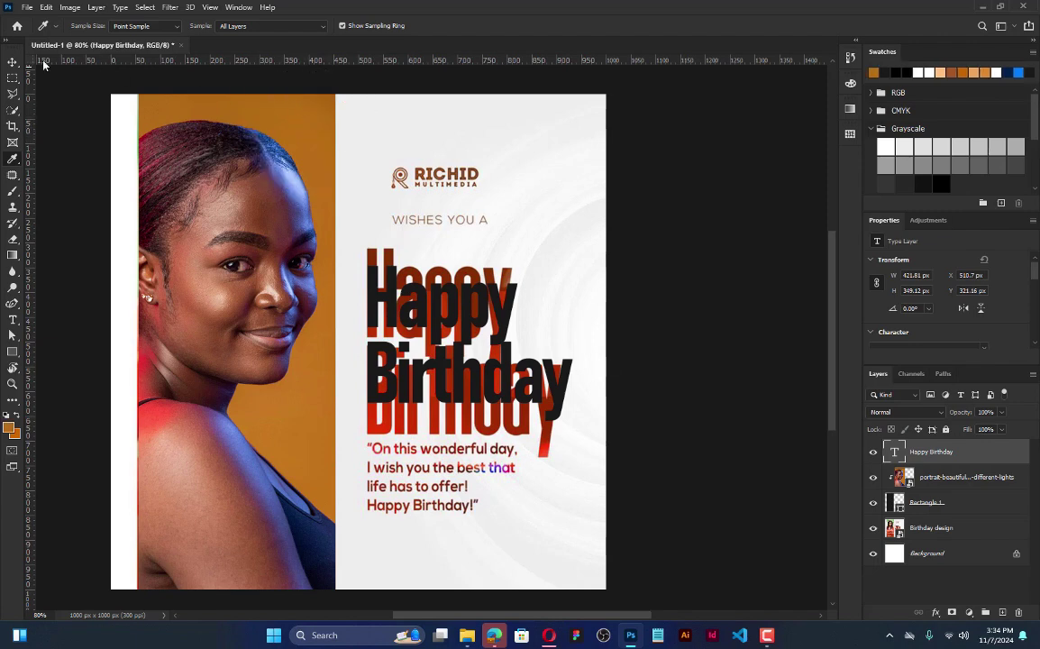
left_click(13, 61)
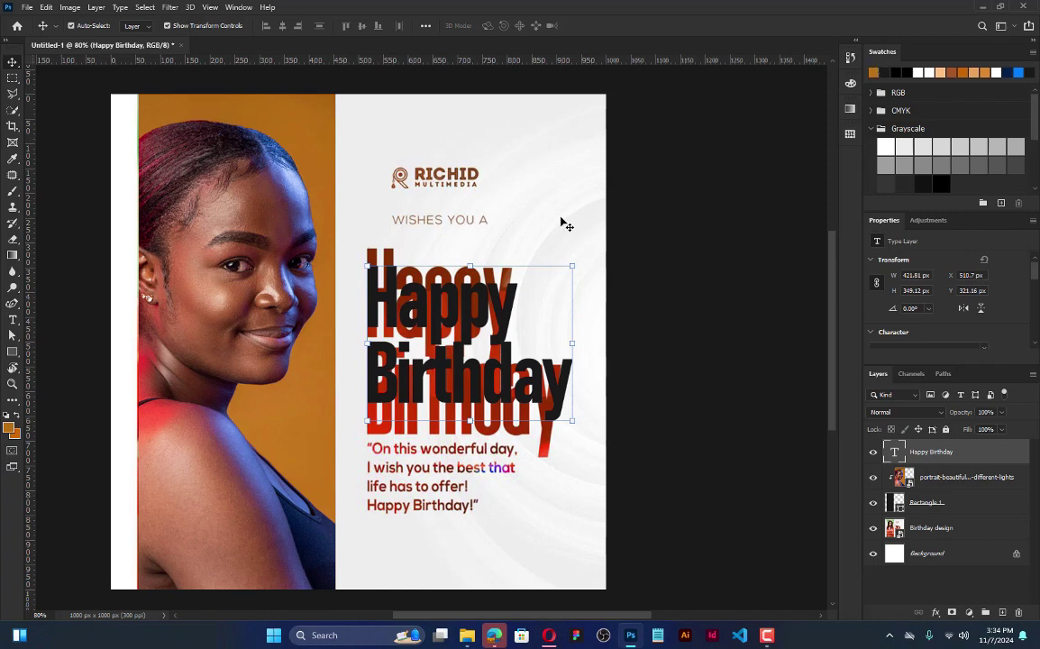
Step: Set the Happy Birthday text colour to the sampled orange, b96f15, and deselect the layer
scroll(937, 291, "down", 2)
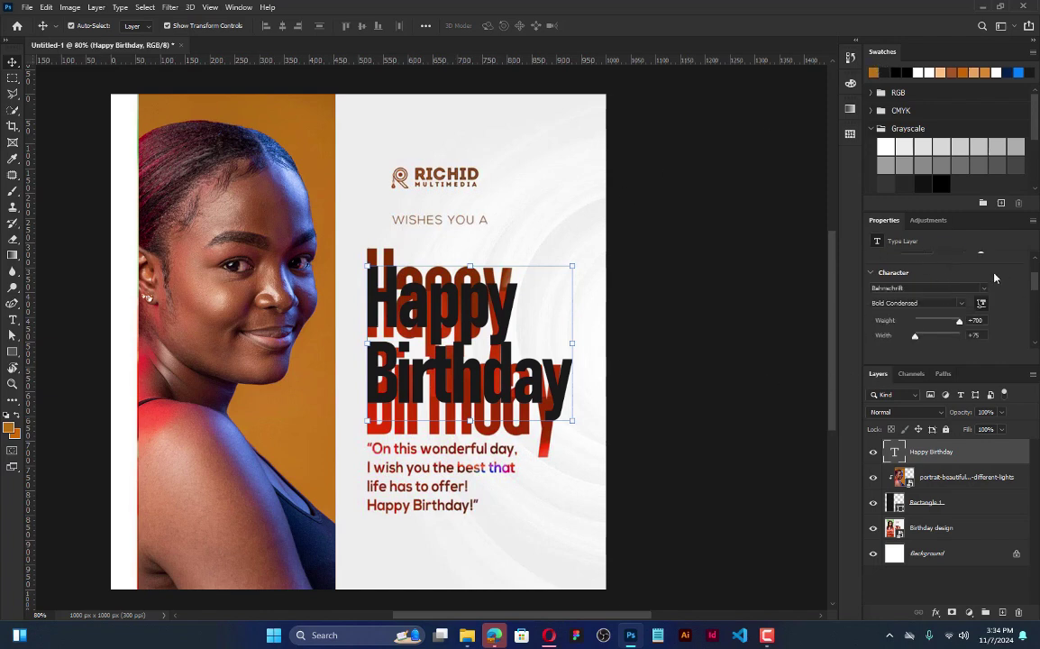
left_click_drag(1034, 285, 1036, 313)
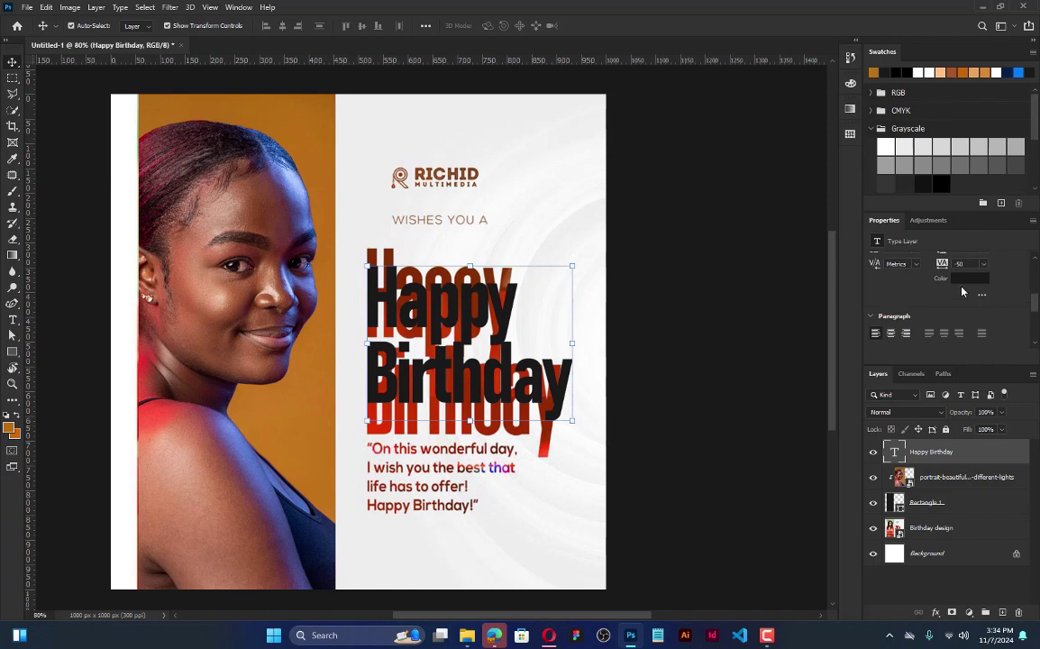
left_click(968, 279)
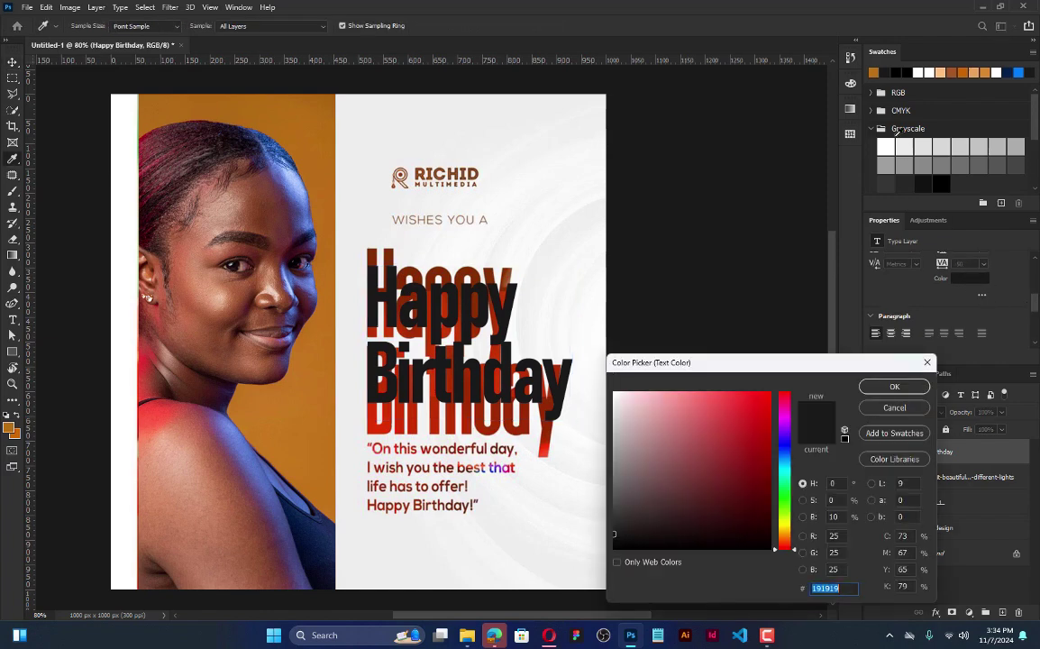
left_click(875, 72)
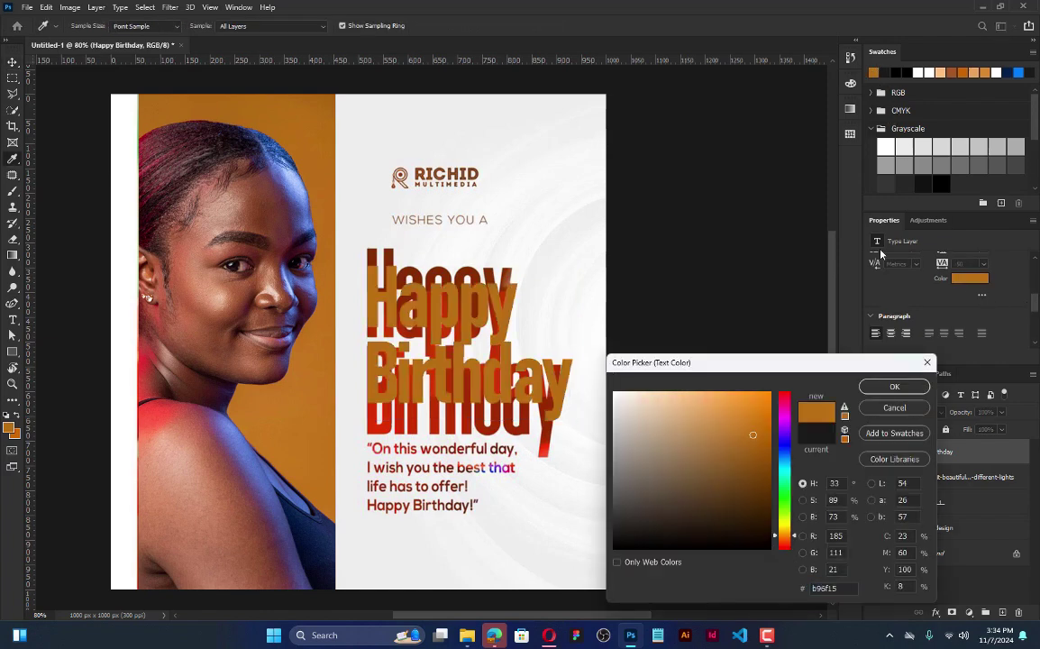
left_click(892, 387)
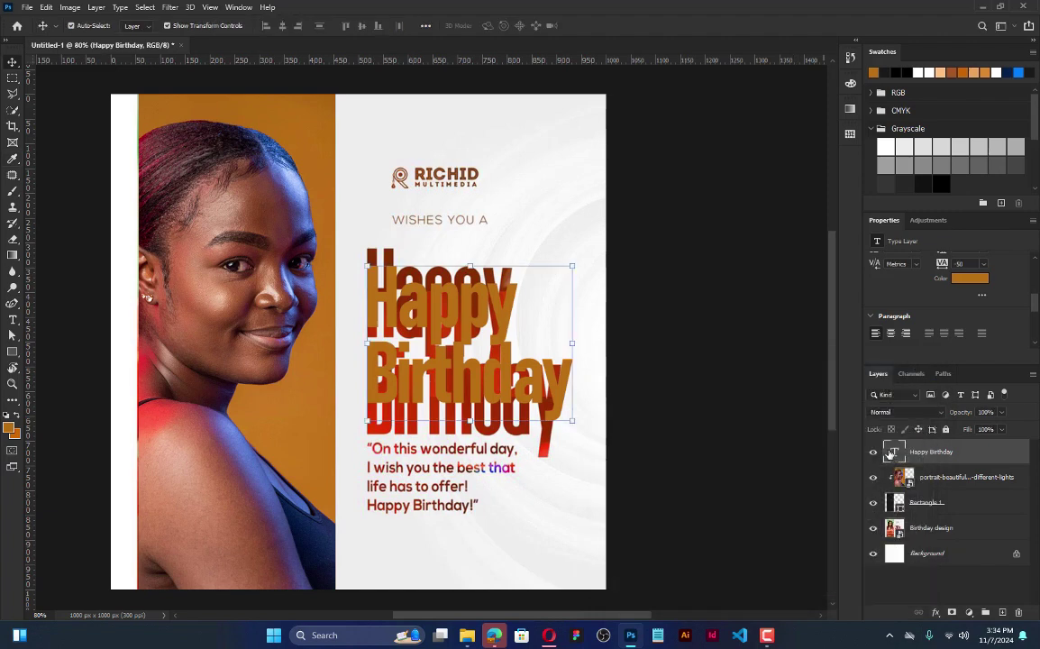
left_click(924, 594)
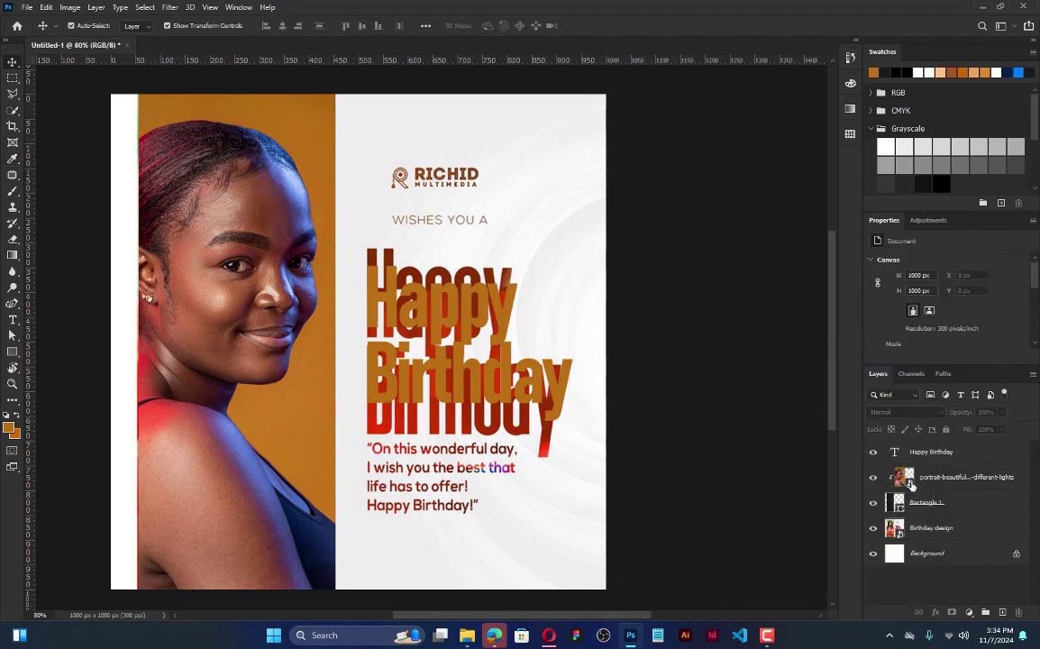
Step: Compare the layout with and without the Birthday design reference layer by toggling its visibility
left_click(872, 530)
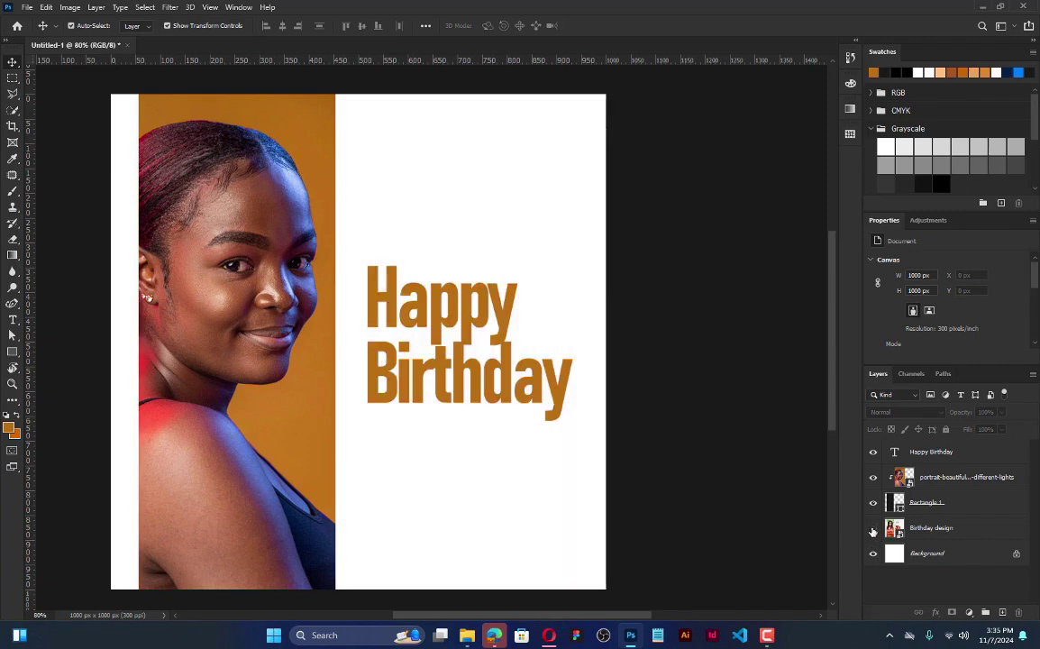
left_click(872, 530)
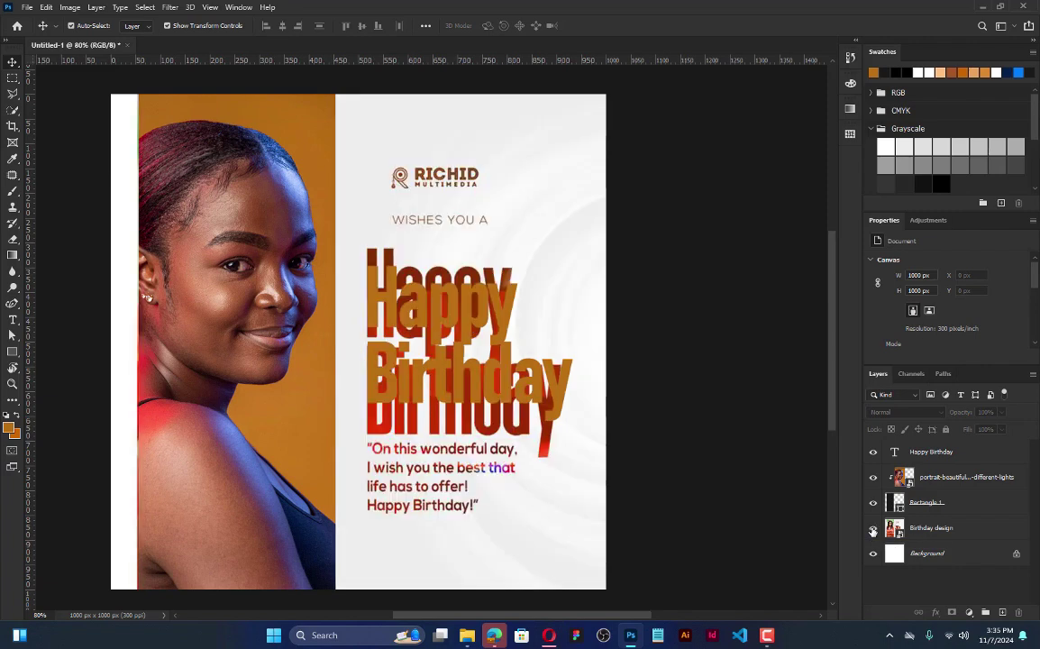
left_click(872, 530)
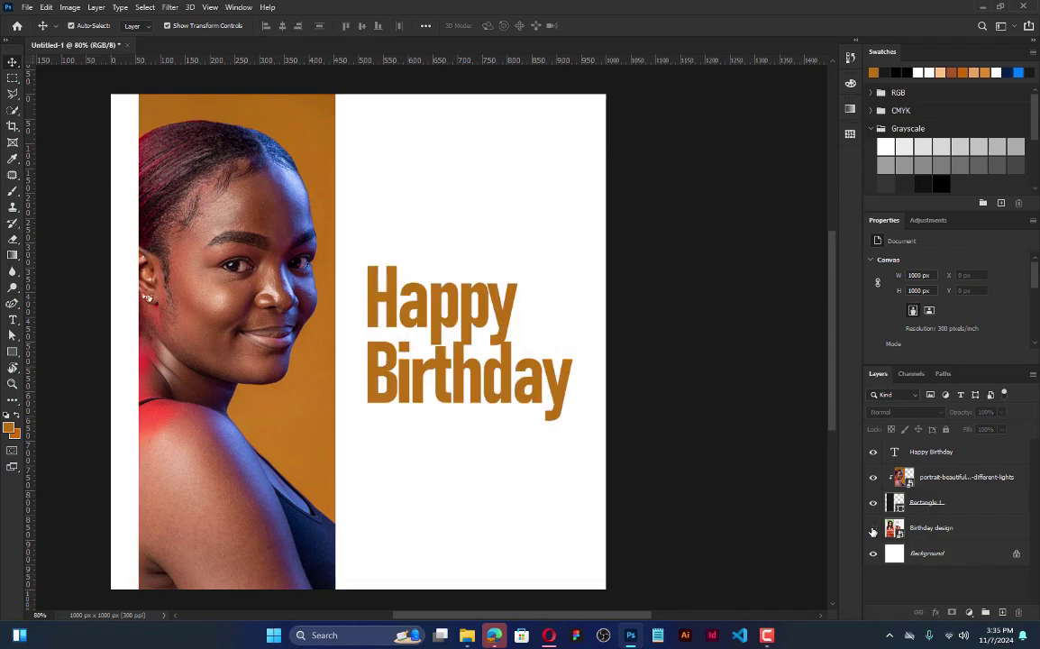
left_click(873, 530)
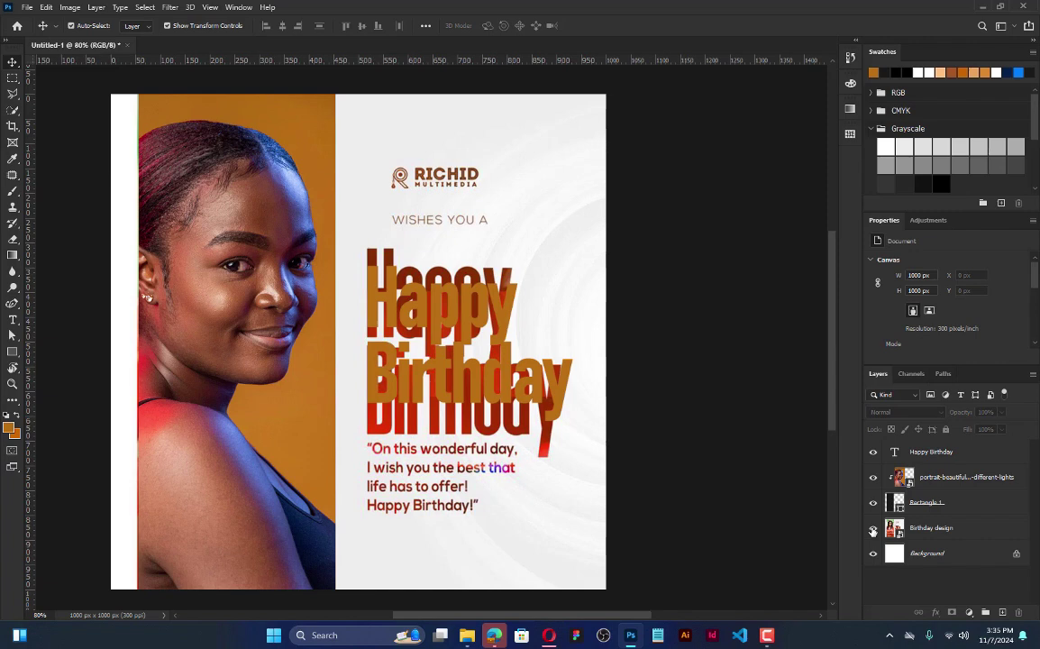
left_click(872, 530)
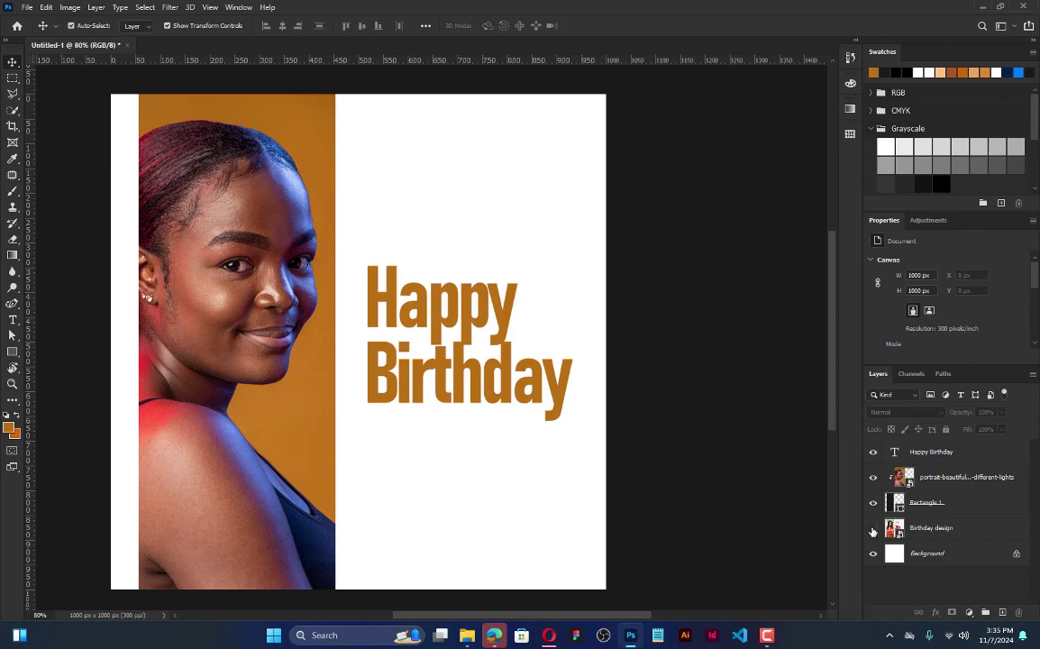
left_click(872, 530)
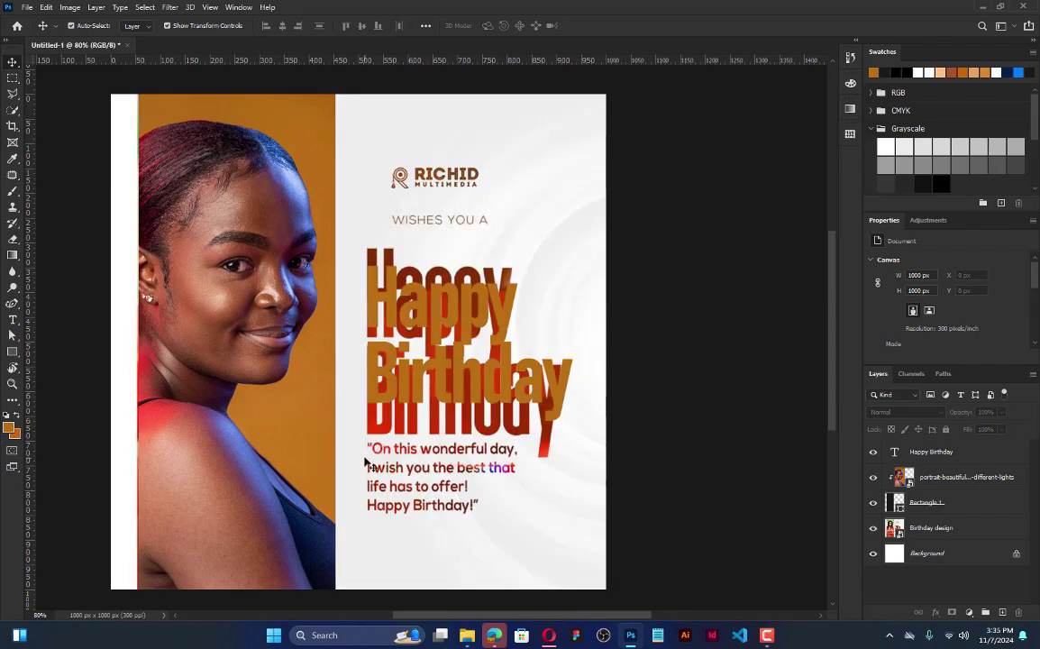
Step: Move the Happy Birthday heading down to Y 384.16 px, just above the reference message, and deselect it
left_click(396, 345)
left_click_drag(441, 394, 441, 418)
scroll(440, 418, "up", 2)
left_click_drag(418, 427, 341, 345)
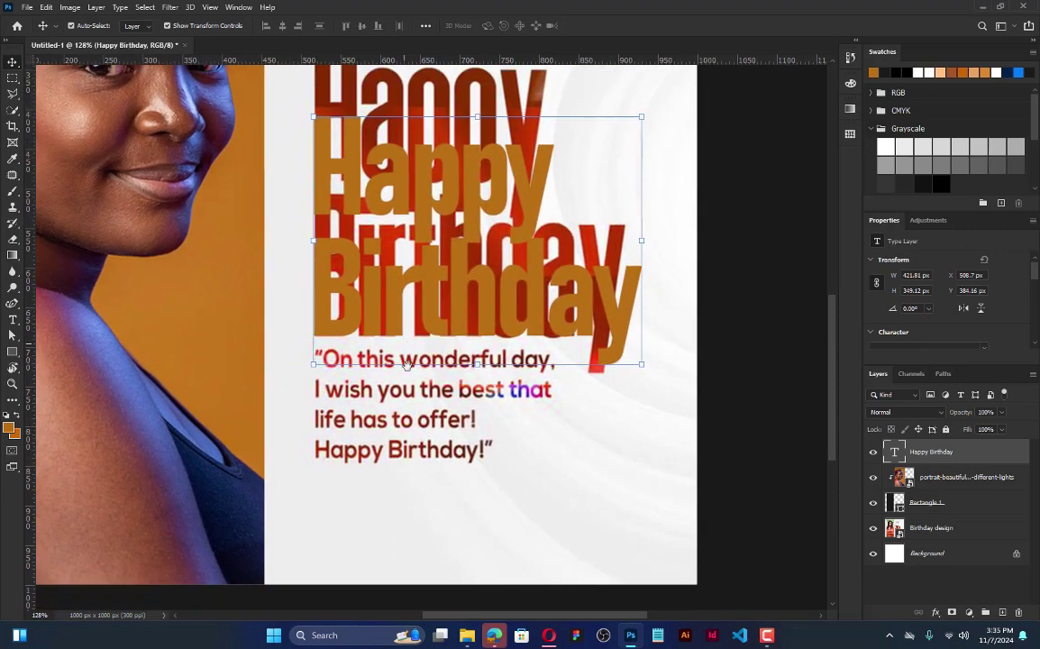
left_click(746, 453)
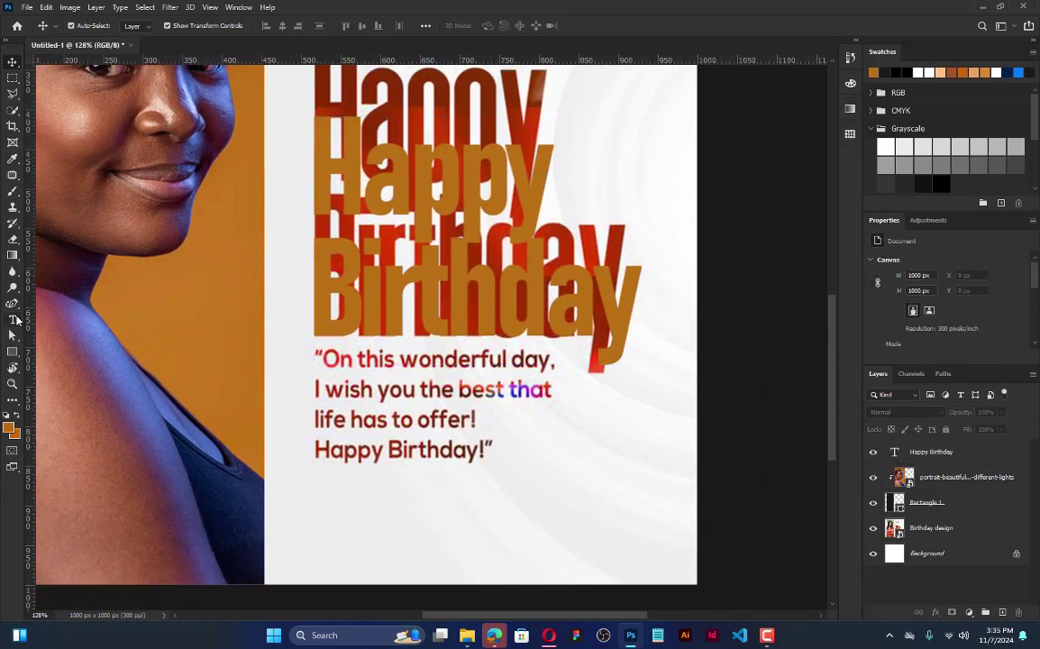
left_click(13, 319)
left_click(309, 214)
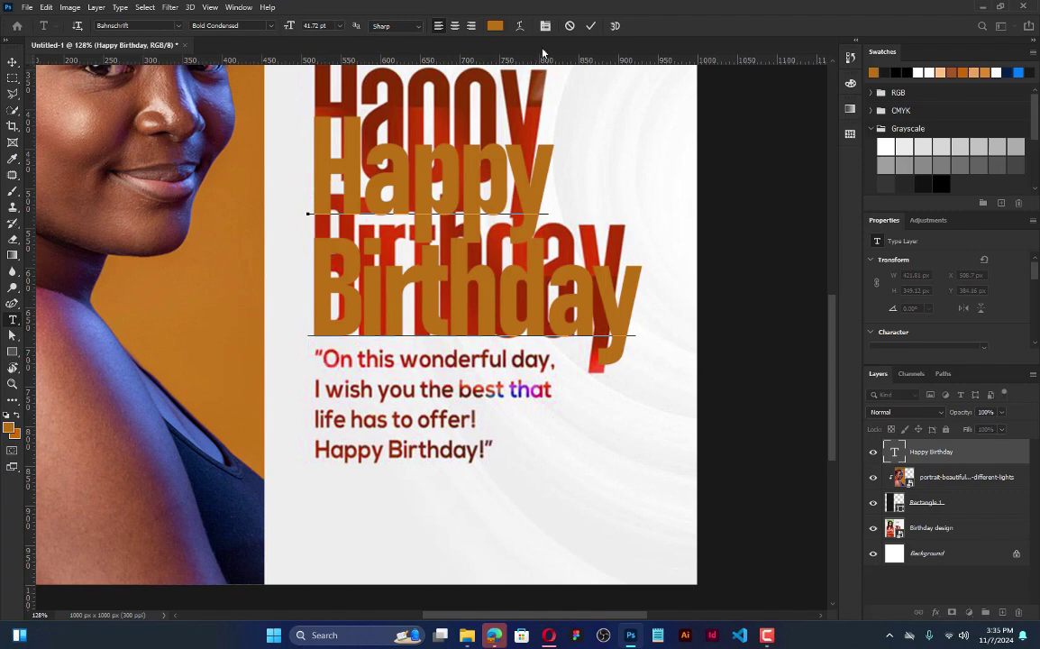
left_click(570, 25)
left_click(337, 429)
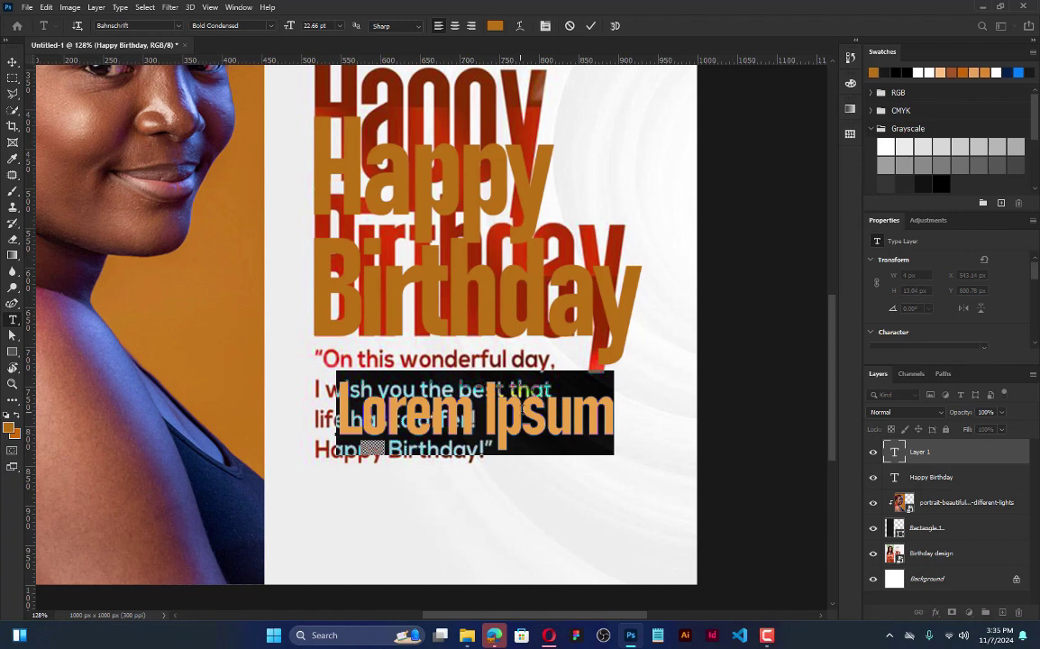
left_click(569, 26)
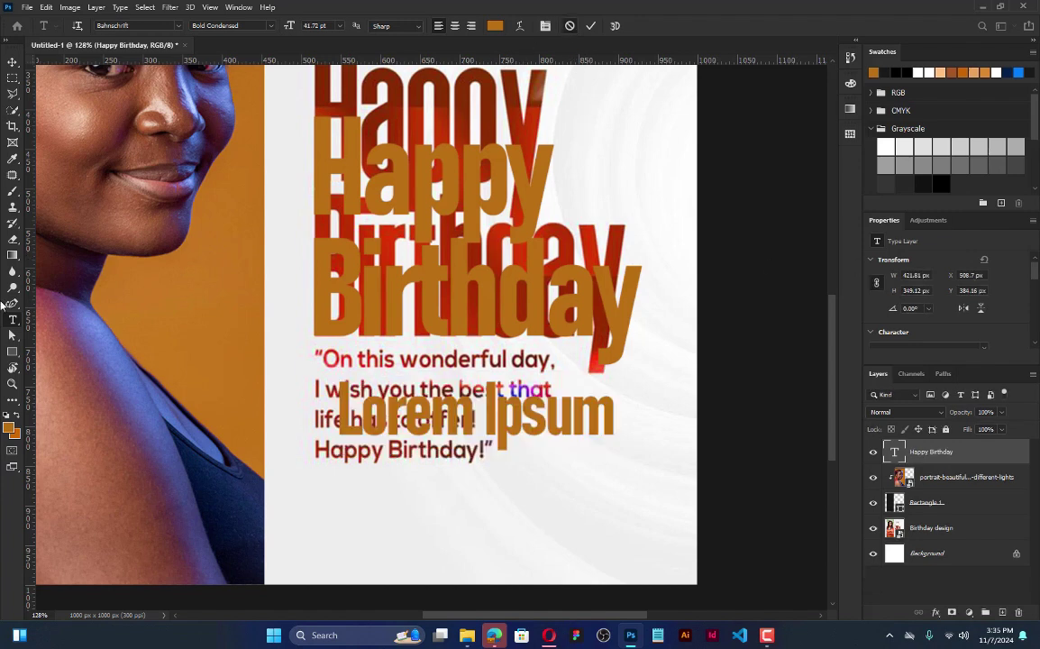
Step: Start a new text layer over the last line of the reference message and set its font size to 8 pt
left_click(327, 459)
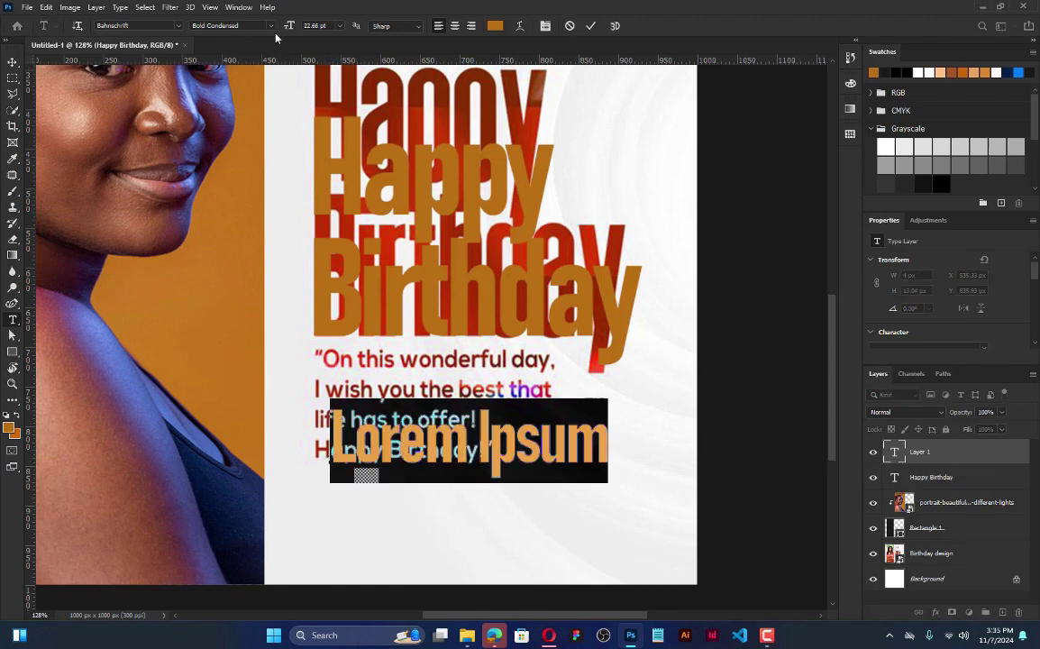
left_click(339, 26)
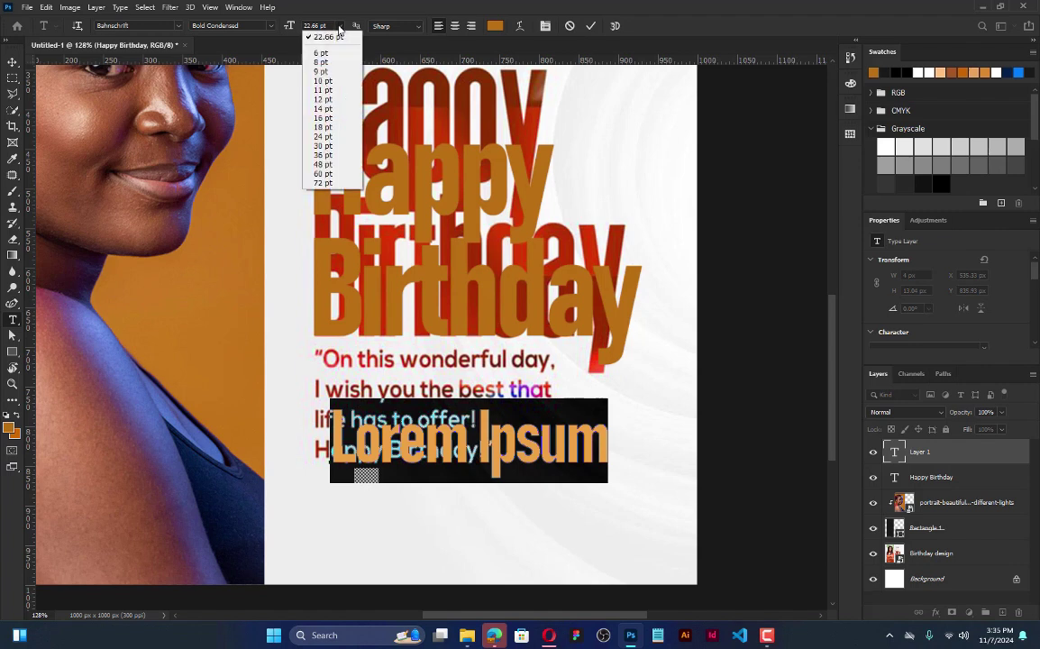
left_click(341, 99)
left_click(340, 26)
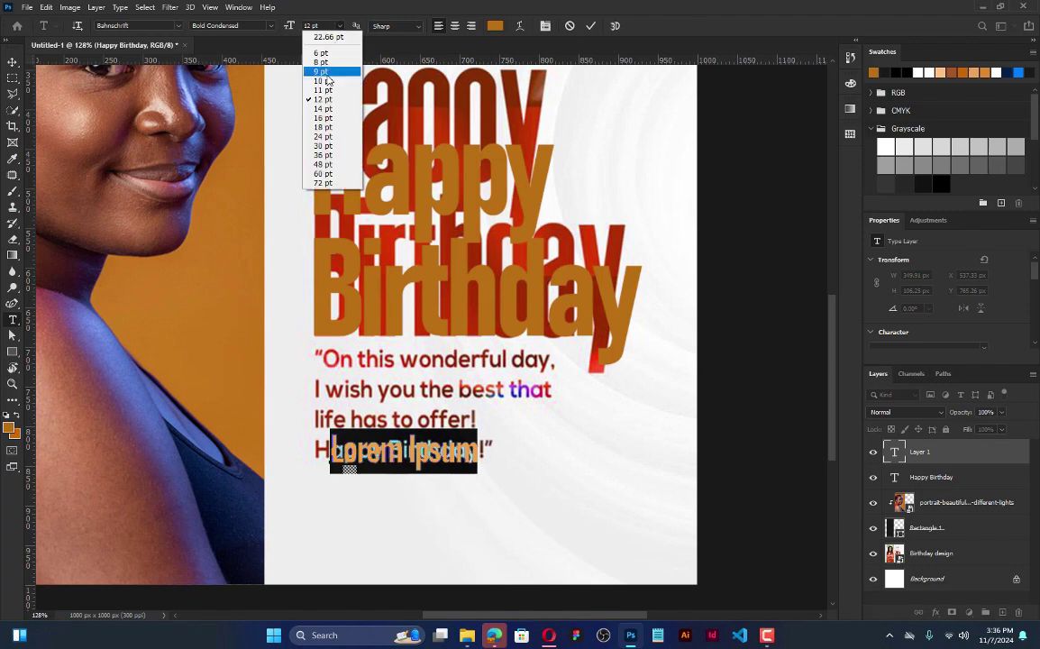
left_click(322, 63)
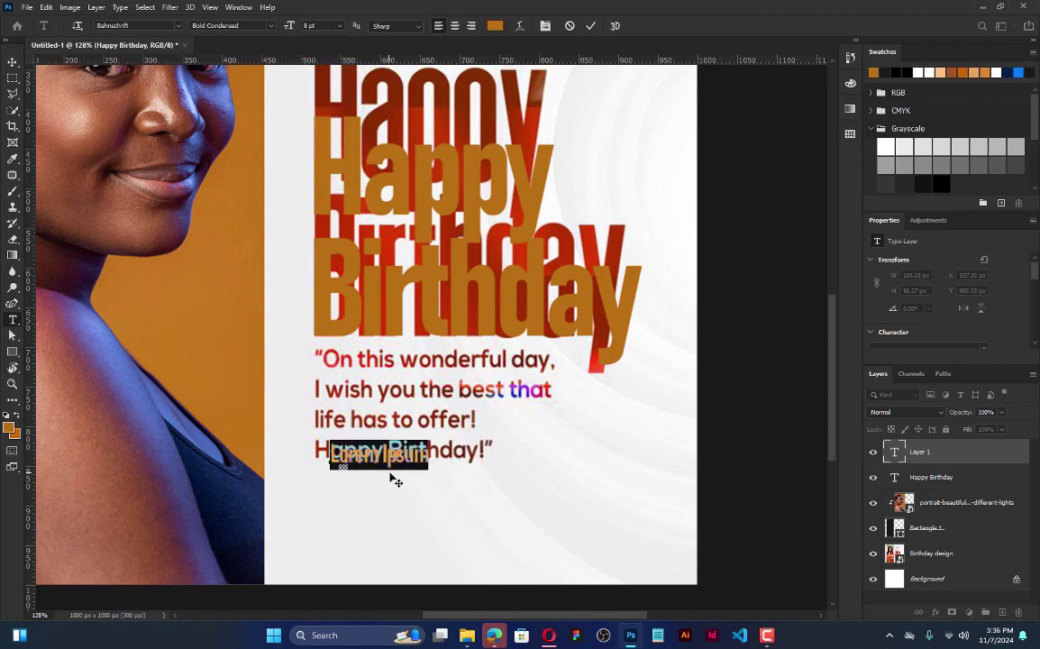
Step: Set the new text's style to SemiBold Condensed and move it just below the reference message, aligned with its left edge
left_click(272, 26)
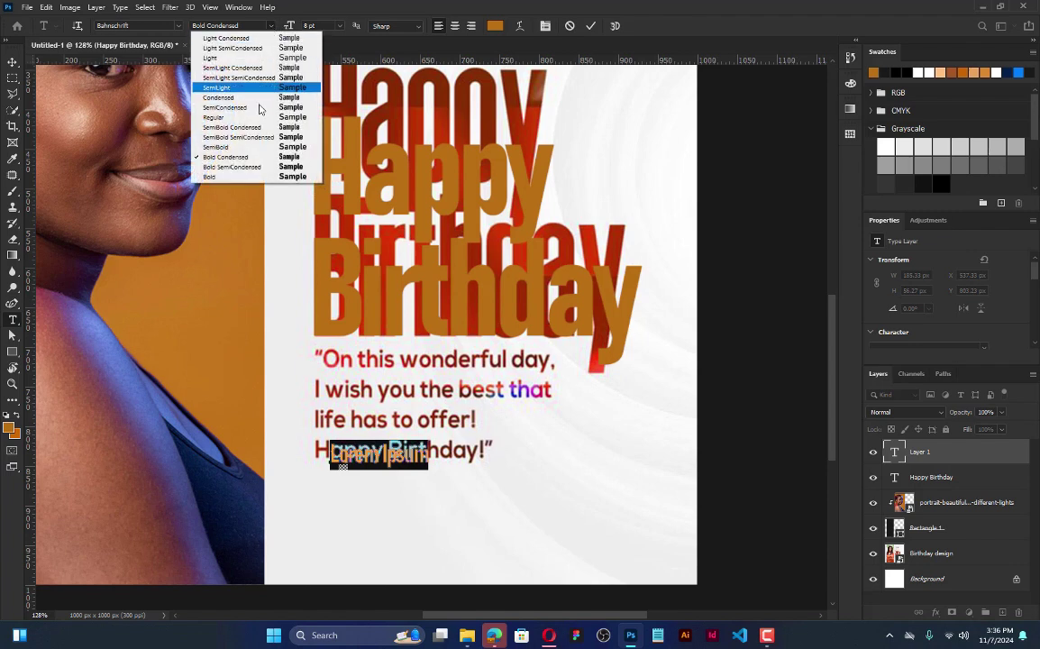
left_click(257, 127)
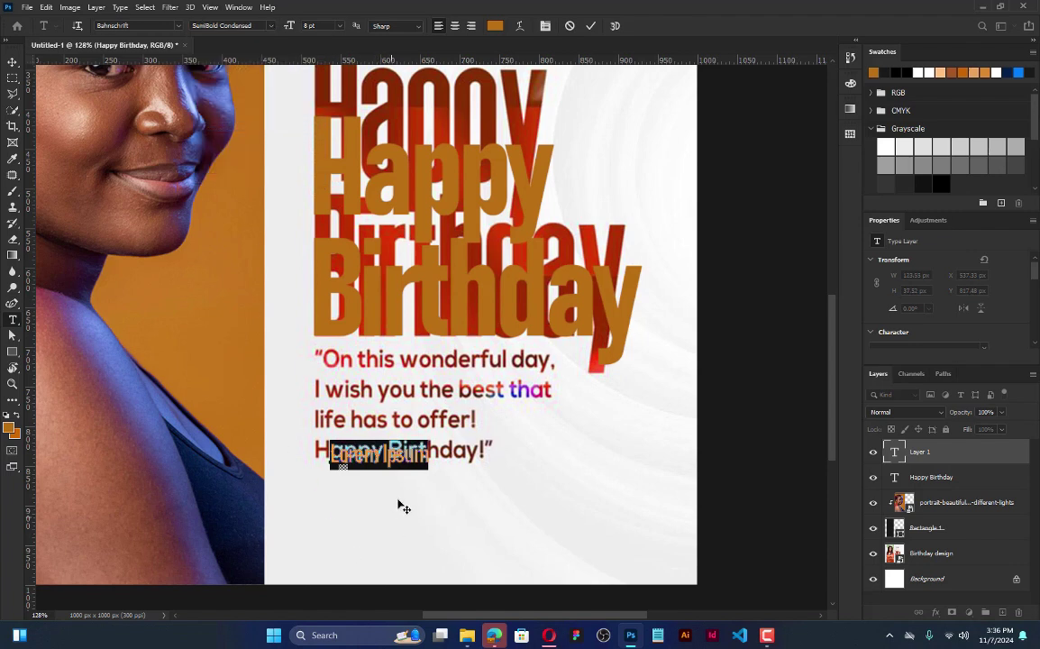
left_click_drag(365, 442, 391, 520)
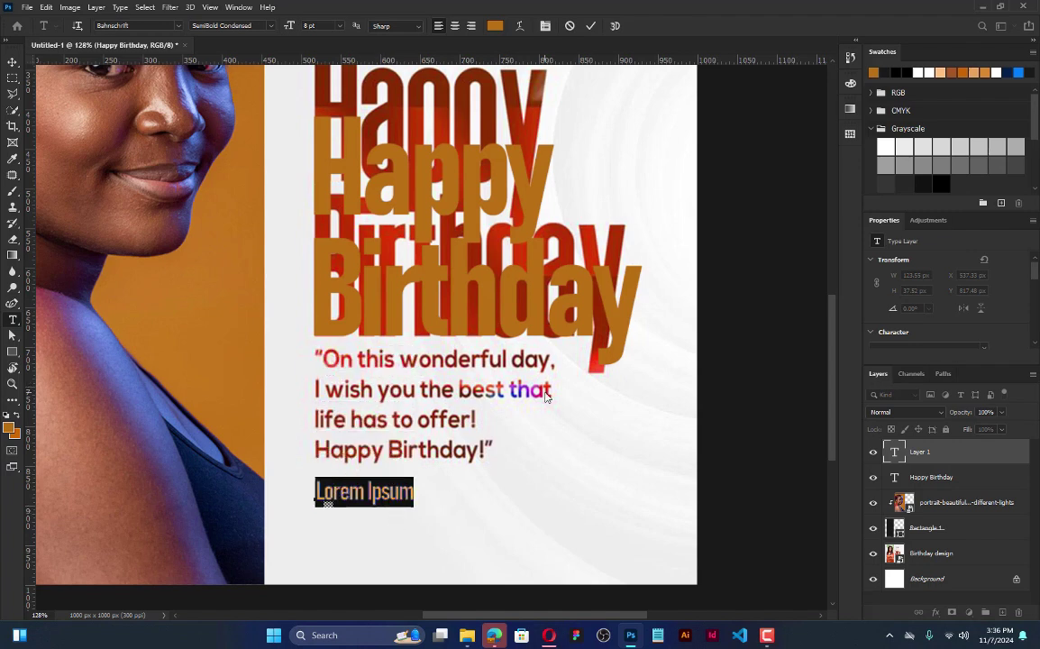
Step: Write the message's first two lines, "On this wonderful day," and "I wish you the best that"
type("On the")
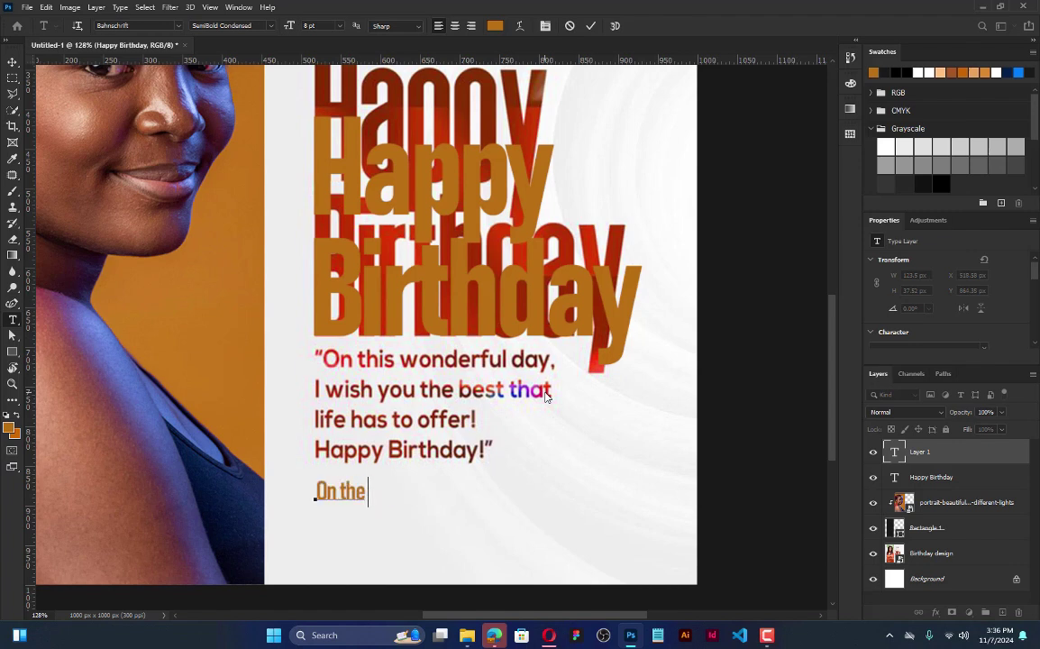
key("BackSpace")
type("is wonder")
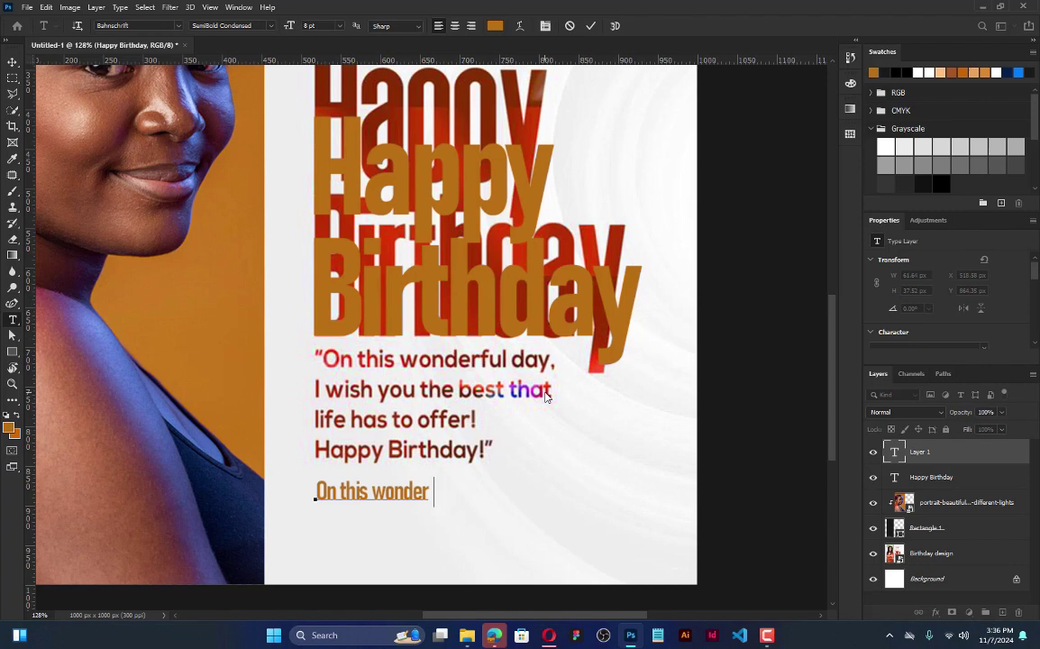
type("ful day")
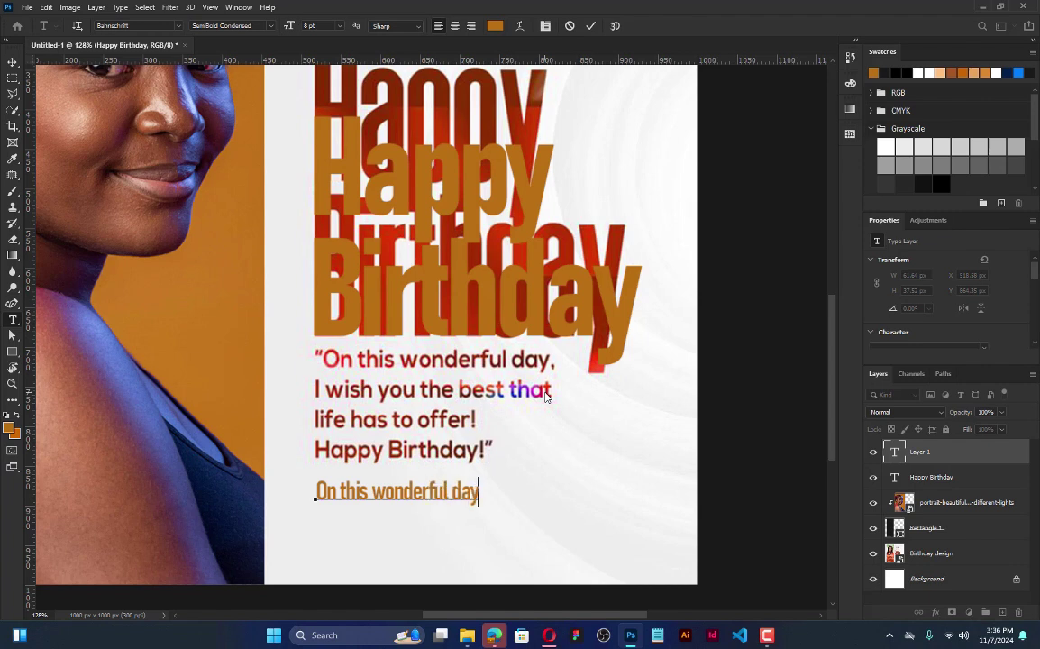
type(",  ")
type("I wish ")
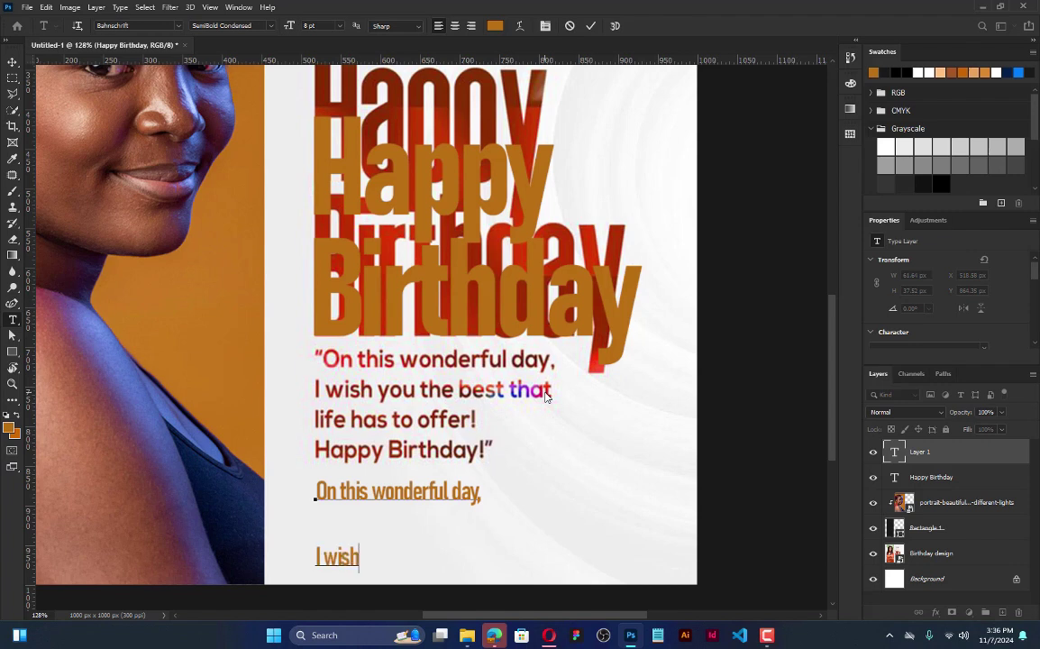
type("you th4e be")
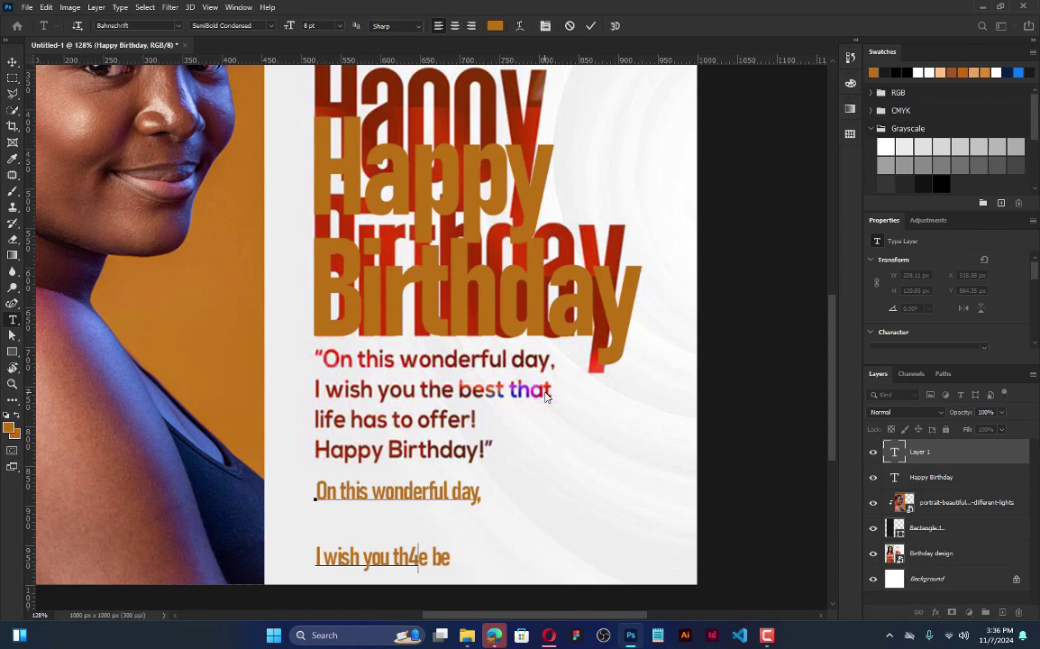
key("BackSpace")
key("BackSpace")
key("BackSpace")
key("BackSpace")
key("BackSpace")
type("e best")
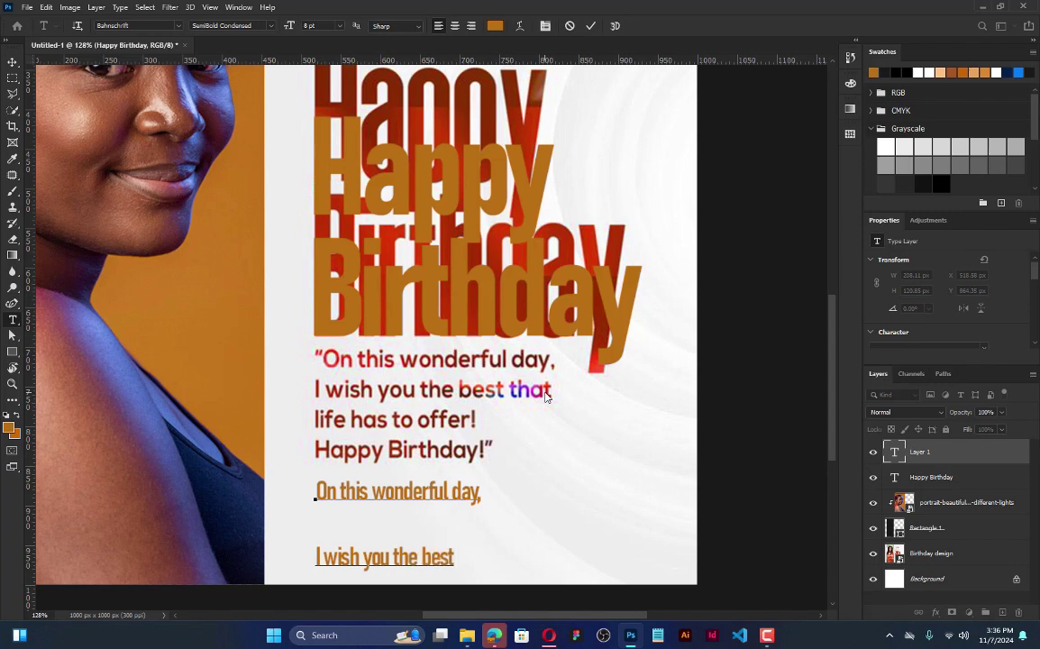
type(" that")
Step: Set the leading of both message lines to 8 pt
key("ctrl+a")
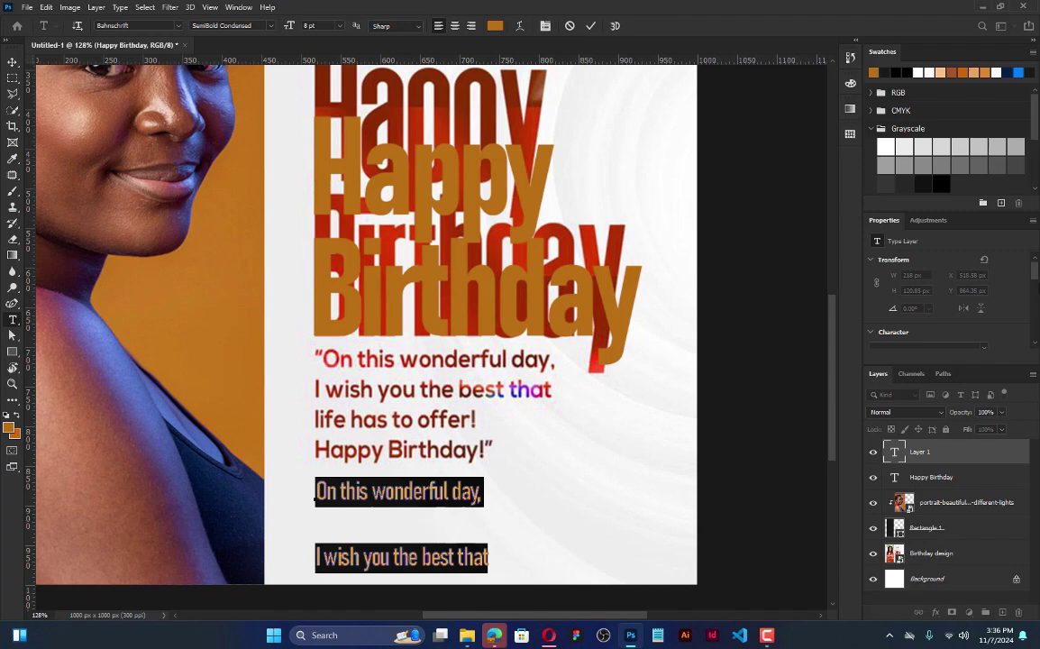
scroll(1035, 302, "down", 3)
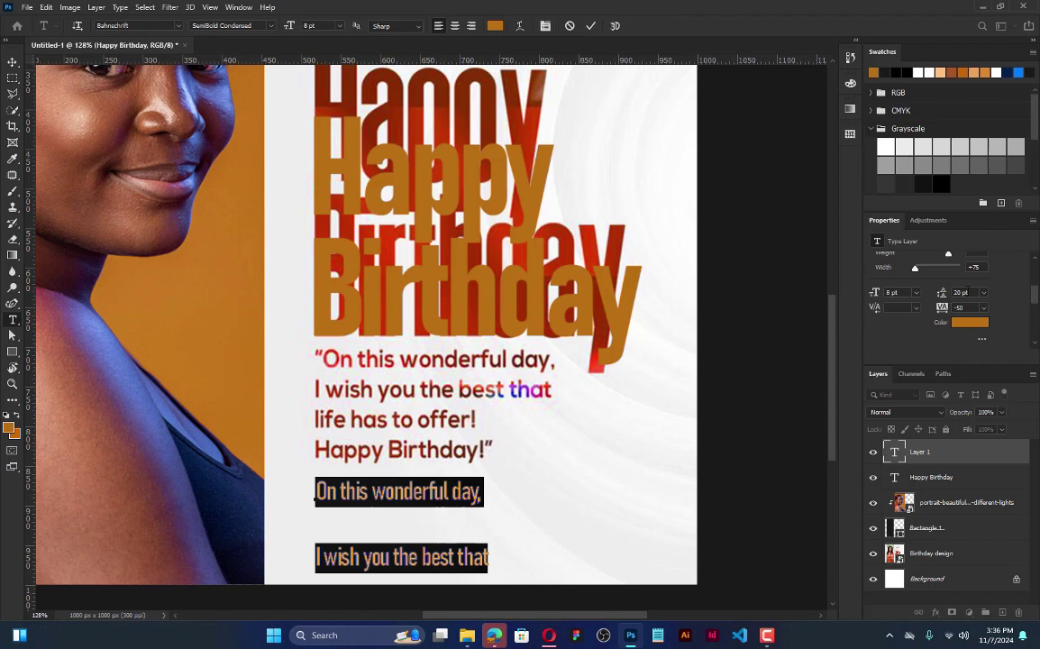
left_click(984, 295)
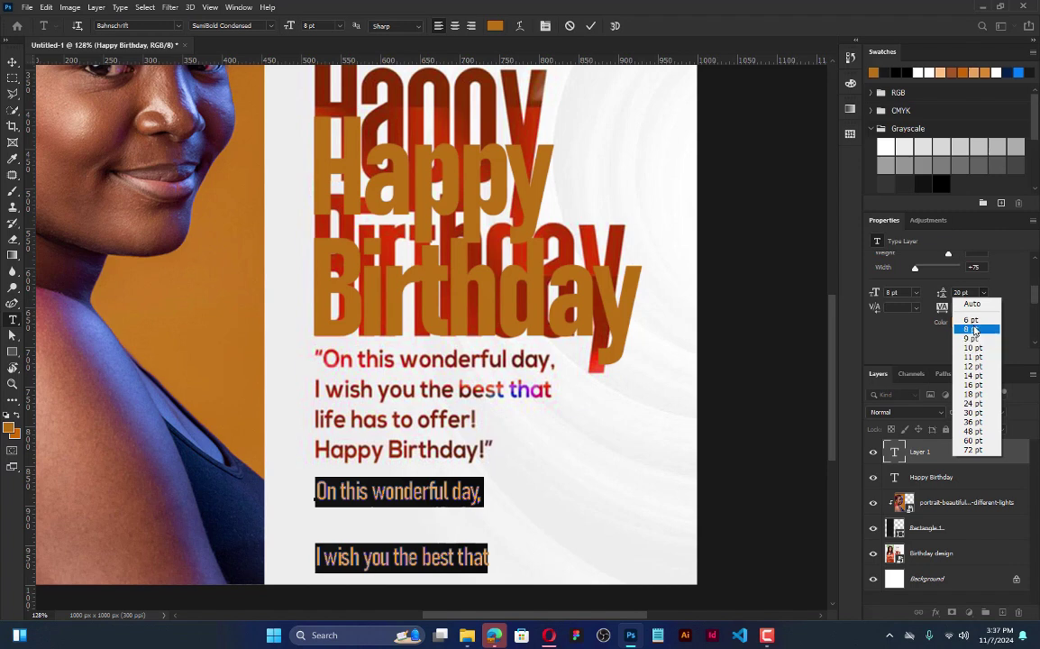
left_click(971, 329)
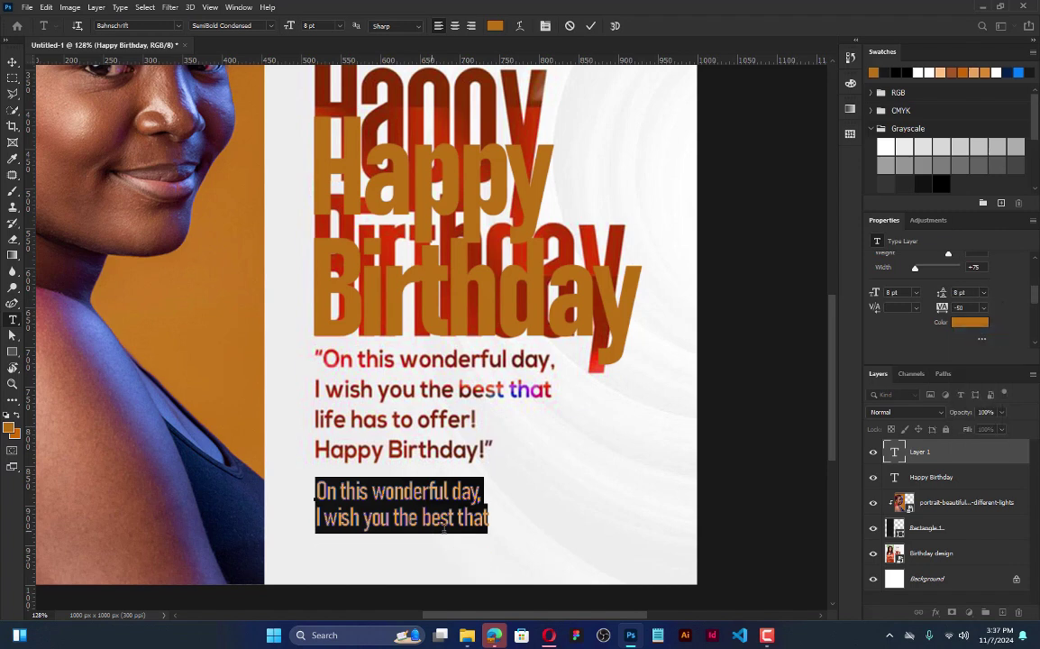
Step: Add the message's last two lines, "life has to offer!" and "Happy Birthday!"
left_click(503, 498)
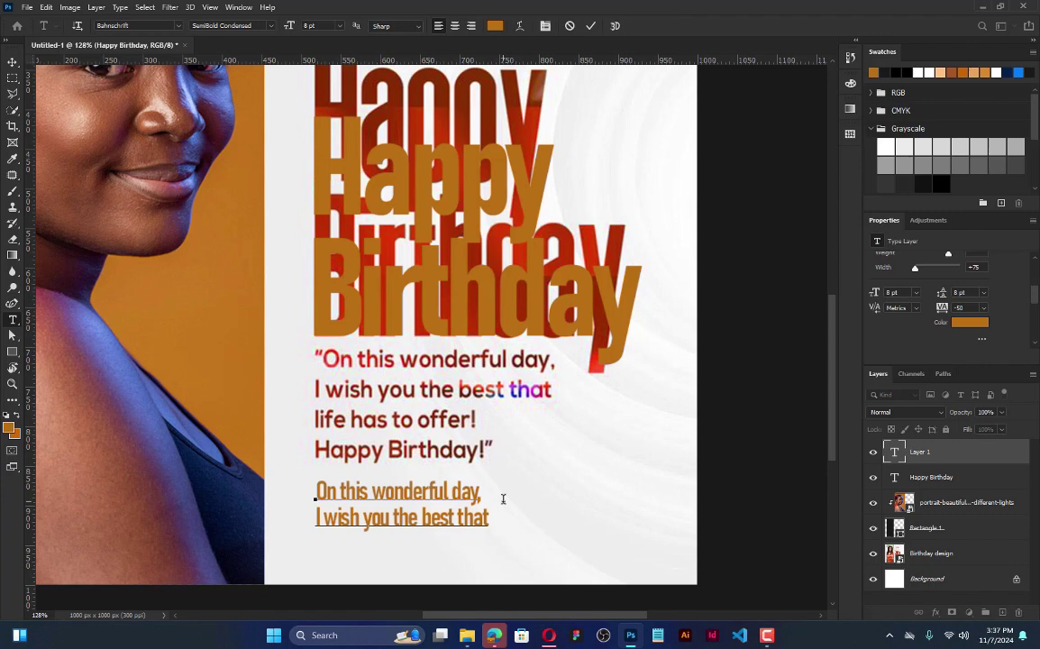
type("life has to ")
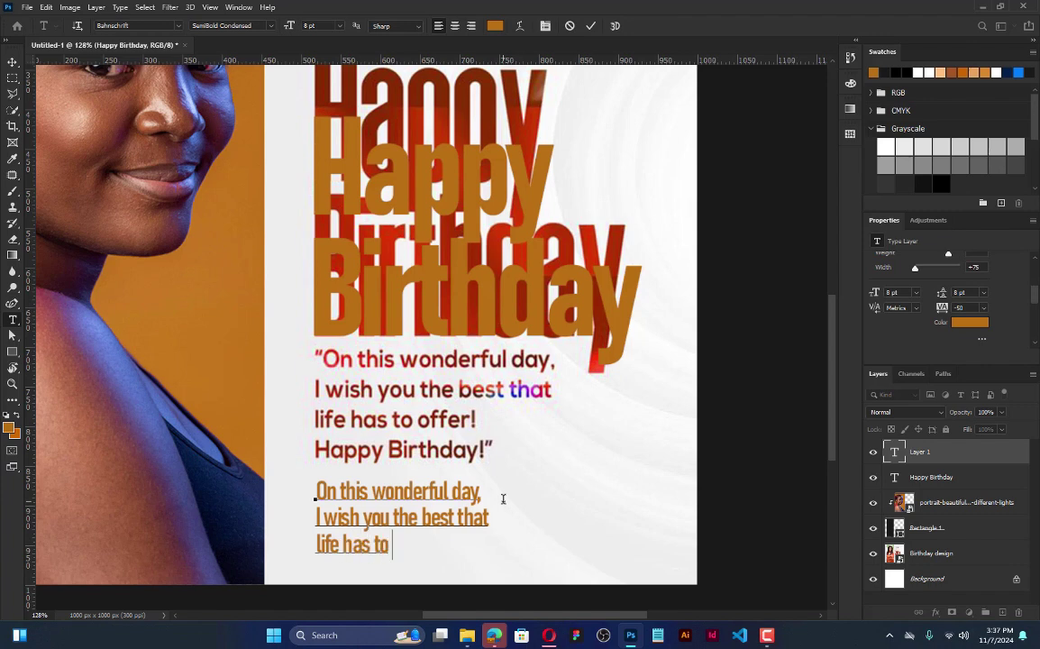
type("offer!")
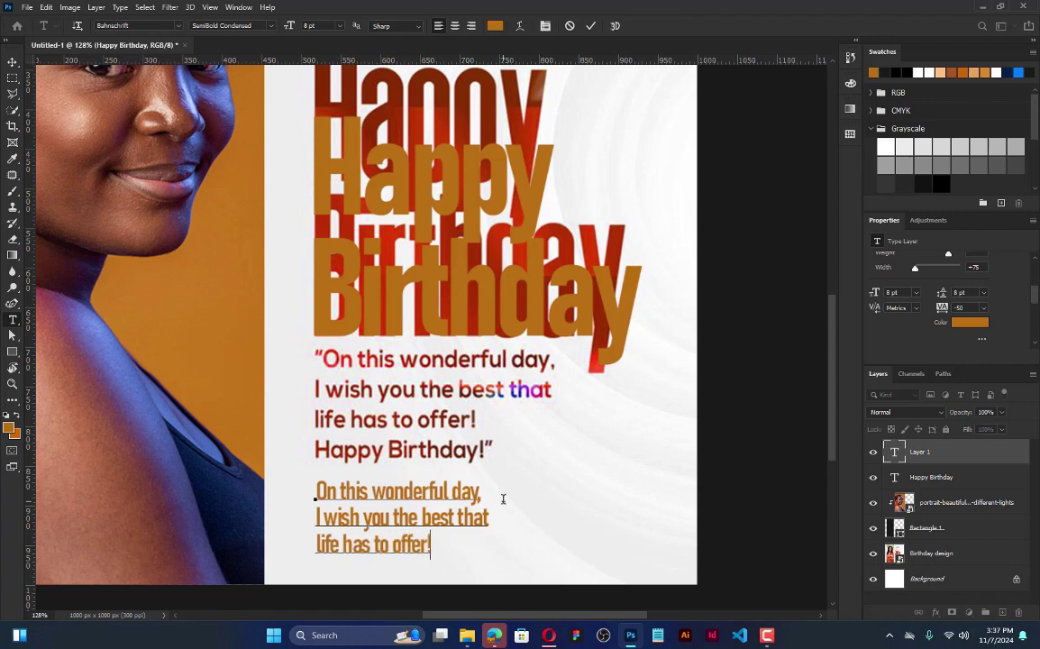
key("Return")
type("Happy Bi")
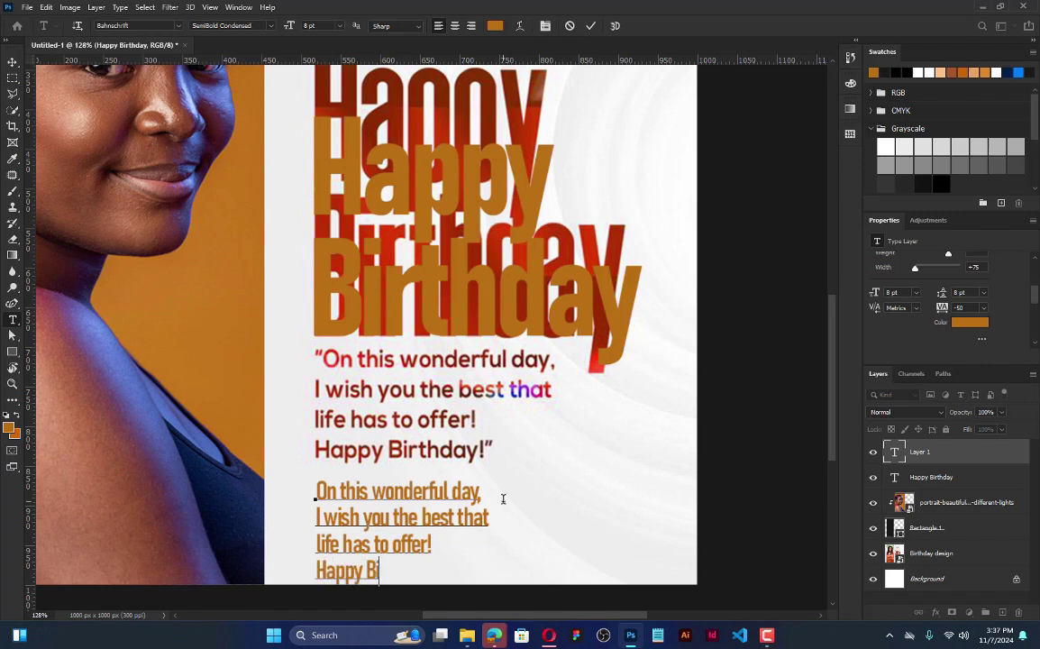
type("rthday")
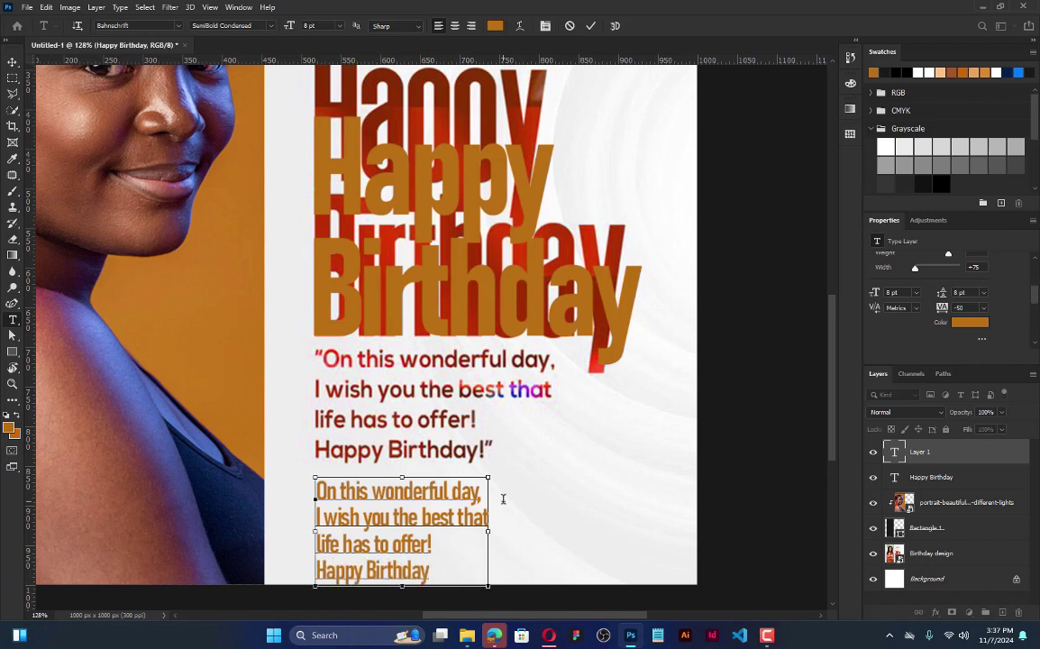
type("!")
Step: Move the whole message up over the reference message and set its font to Montserrat Medium
key("ctrl+a")
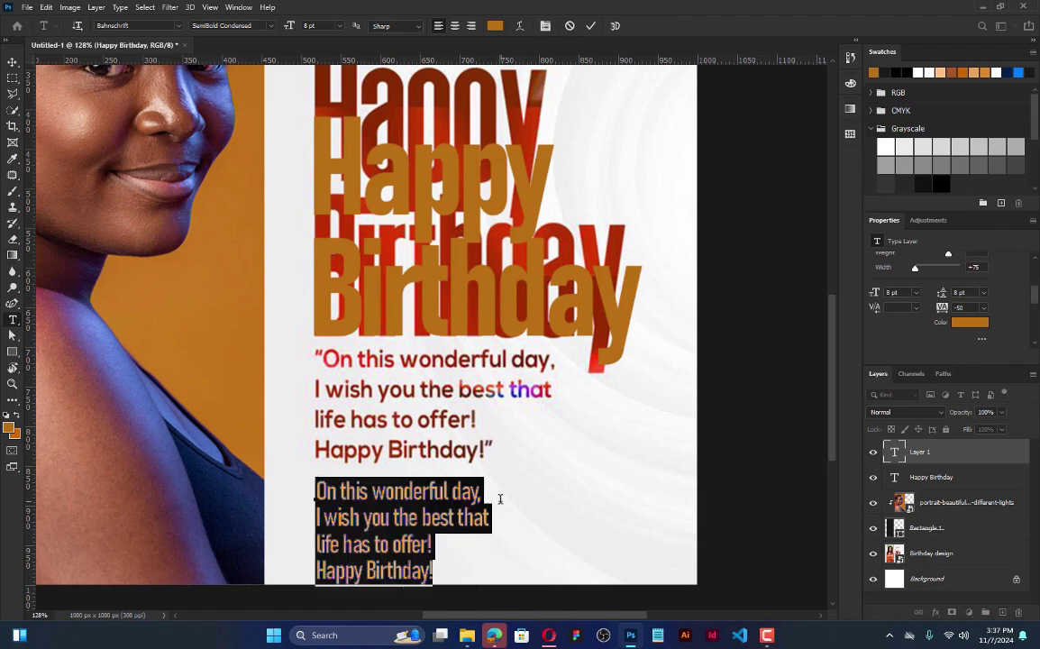
left_click_drag(511, 516, 508, 441)
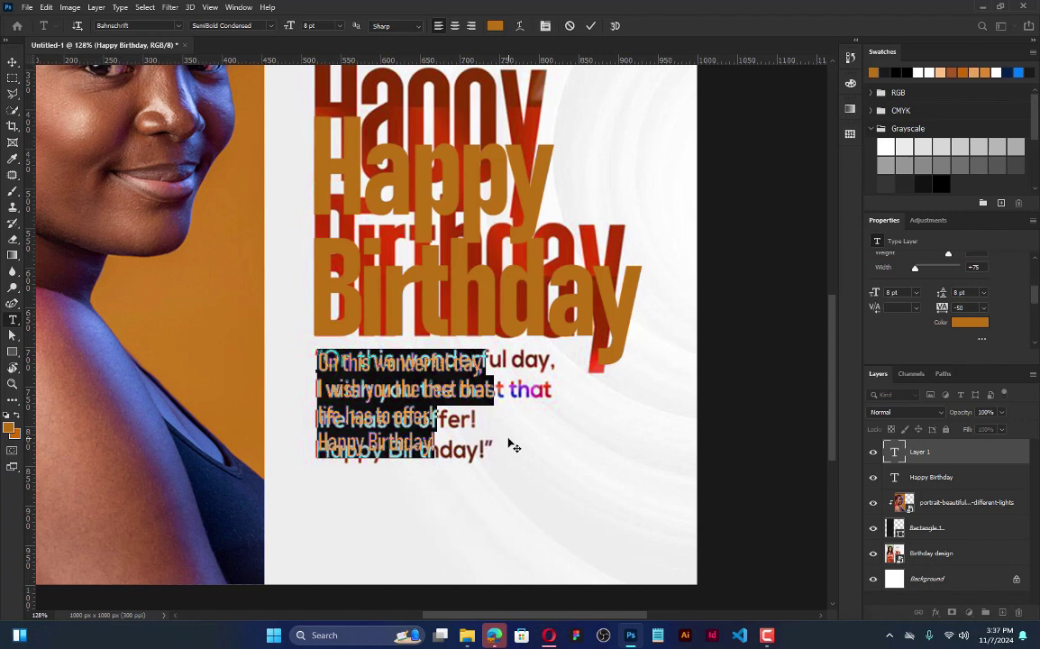
left_click(137, 25)
type("mont")
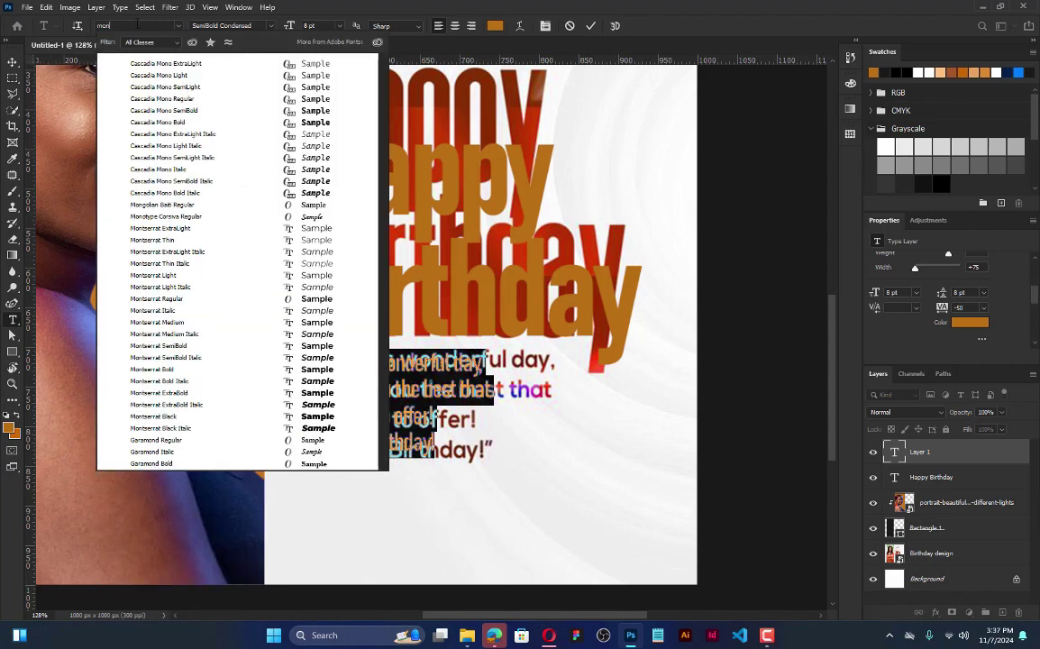
type("se")
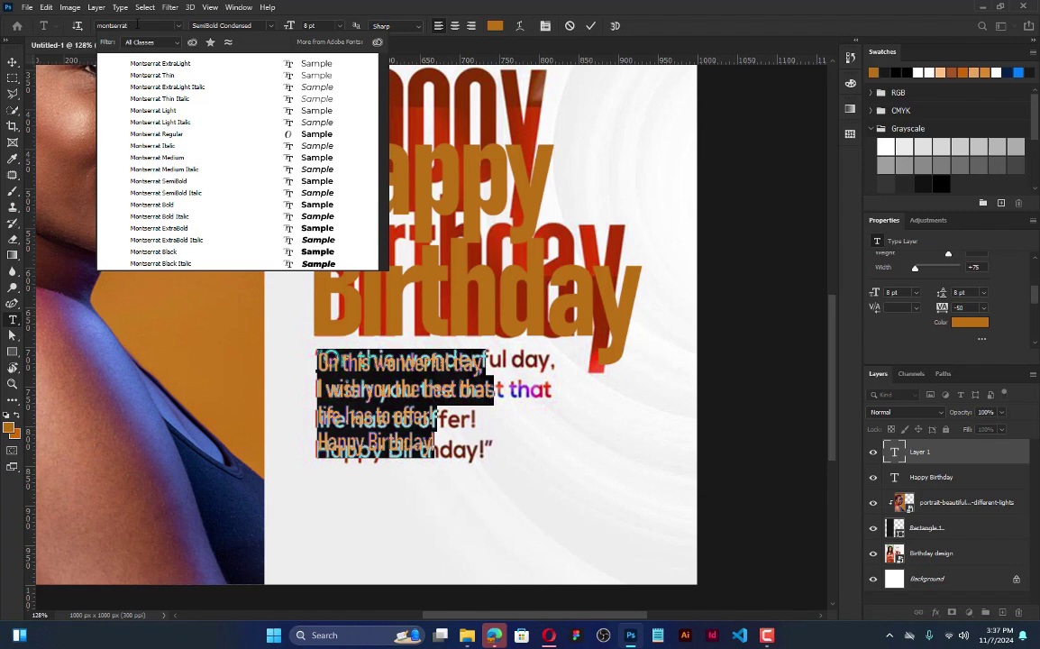
type("rrat")
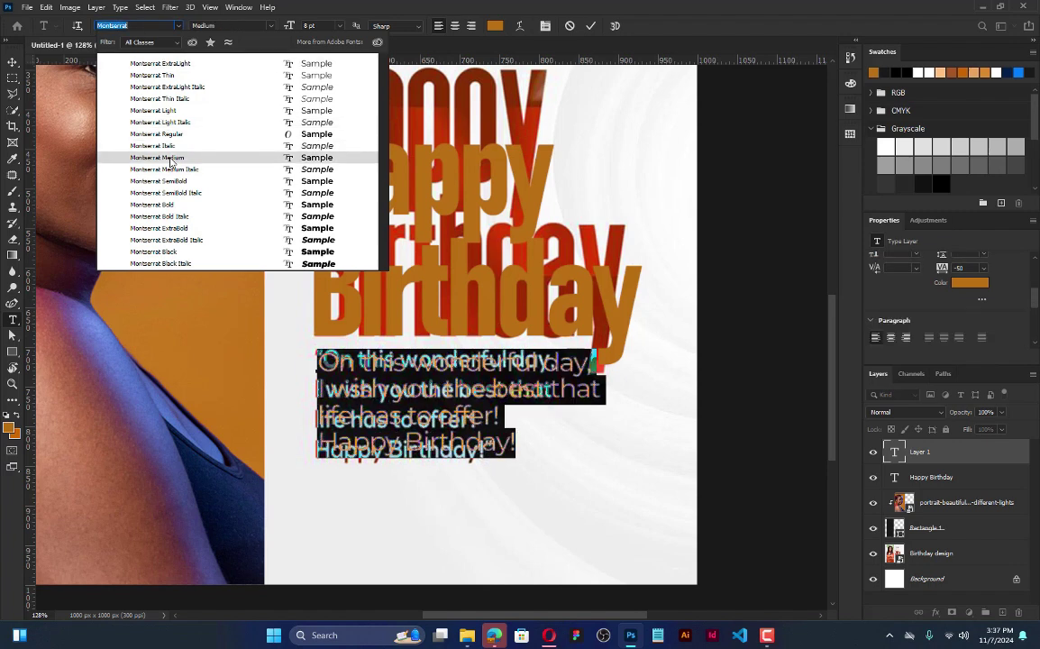
key("Escape")
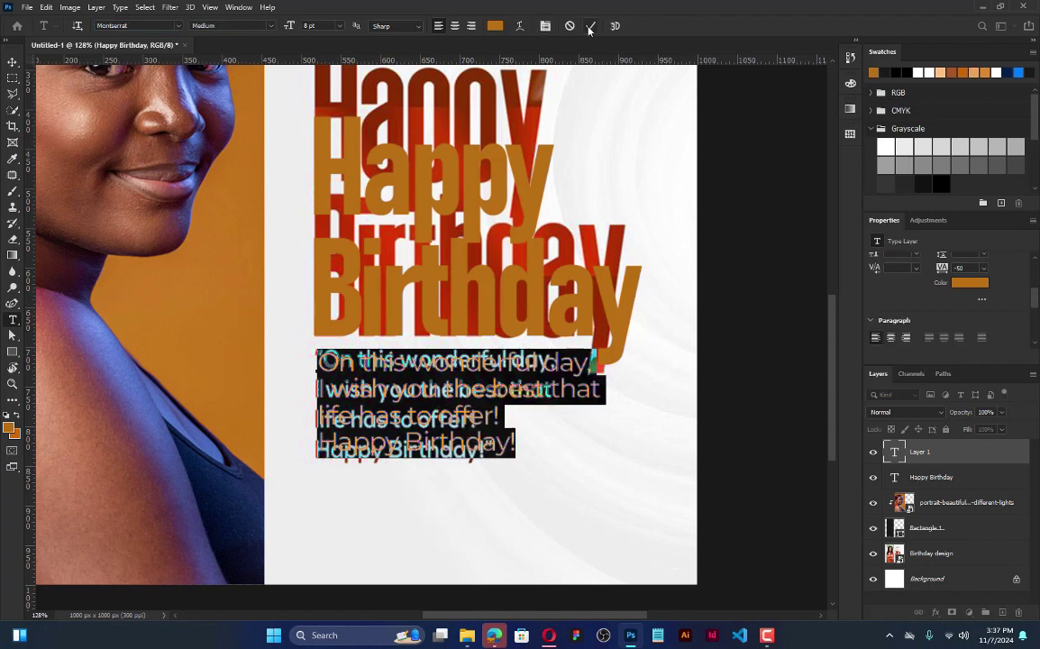
left_click(590, 25)
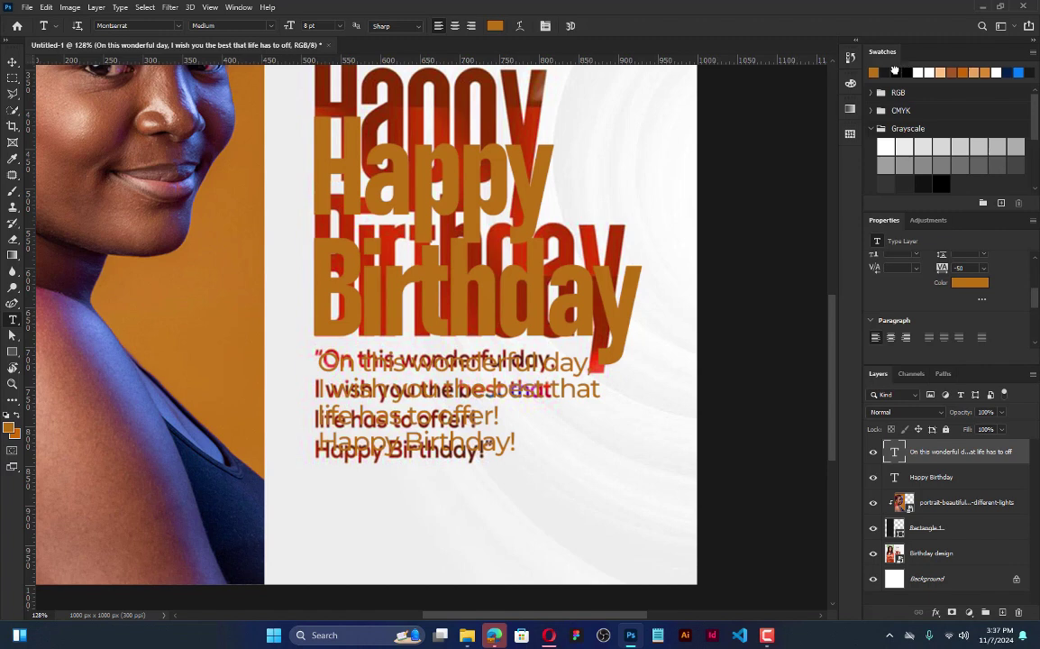
Step: Colour the message black, scale it down proportionally to about 88%, roughly 314 by 121 px, and deselect it
left_click(906, 70)
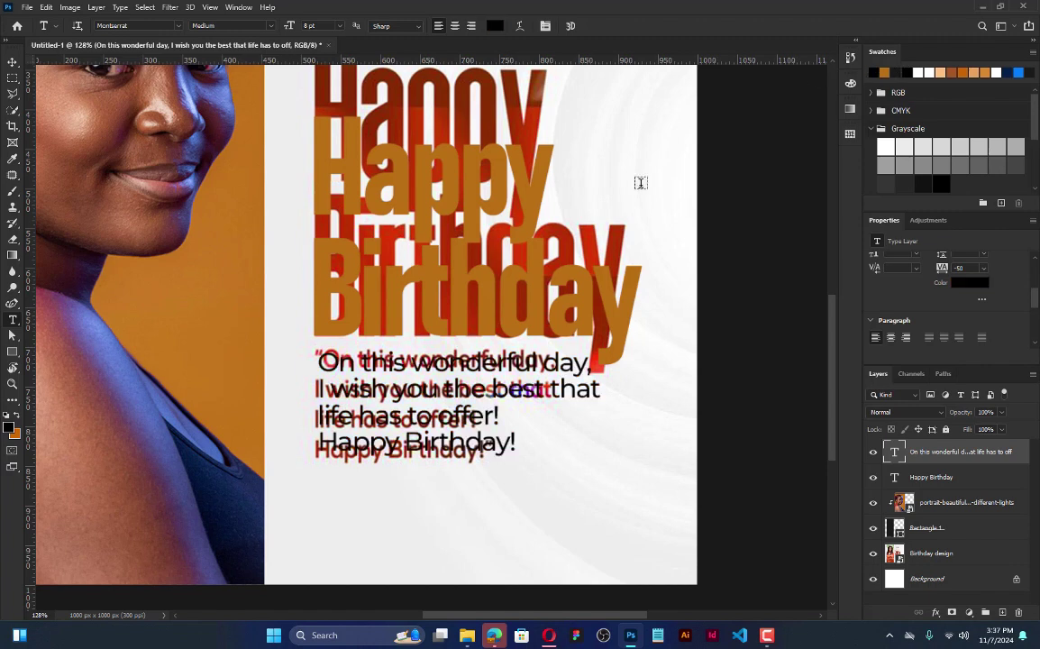
left_click(13, 62)
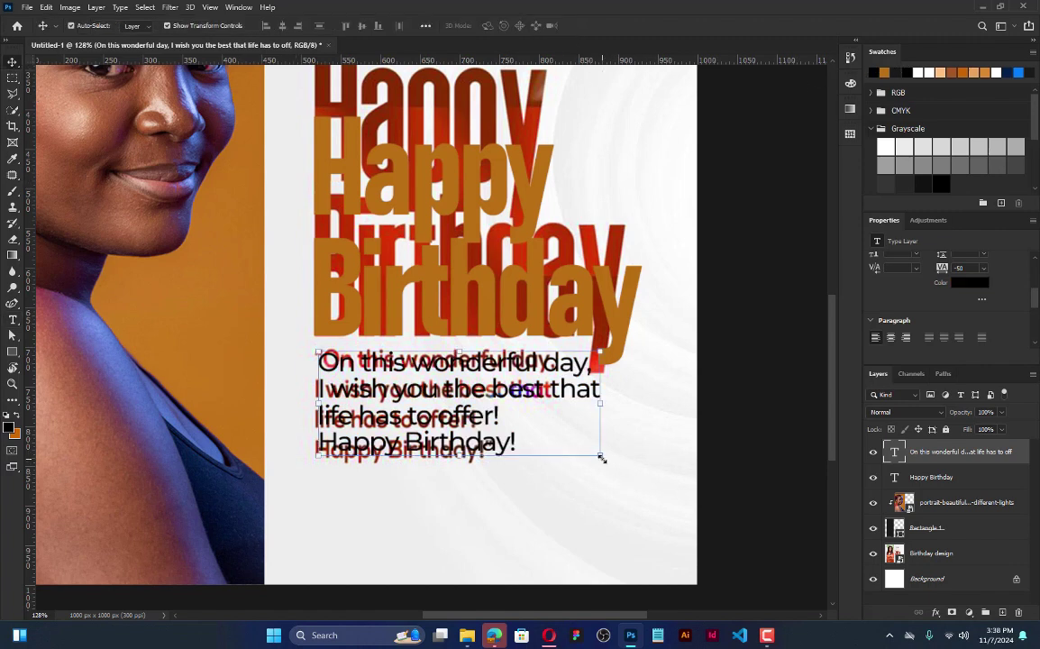
left_click_drag(602, 459, 566, 448)
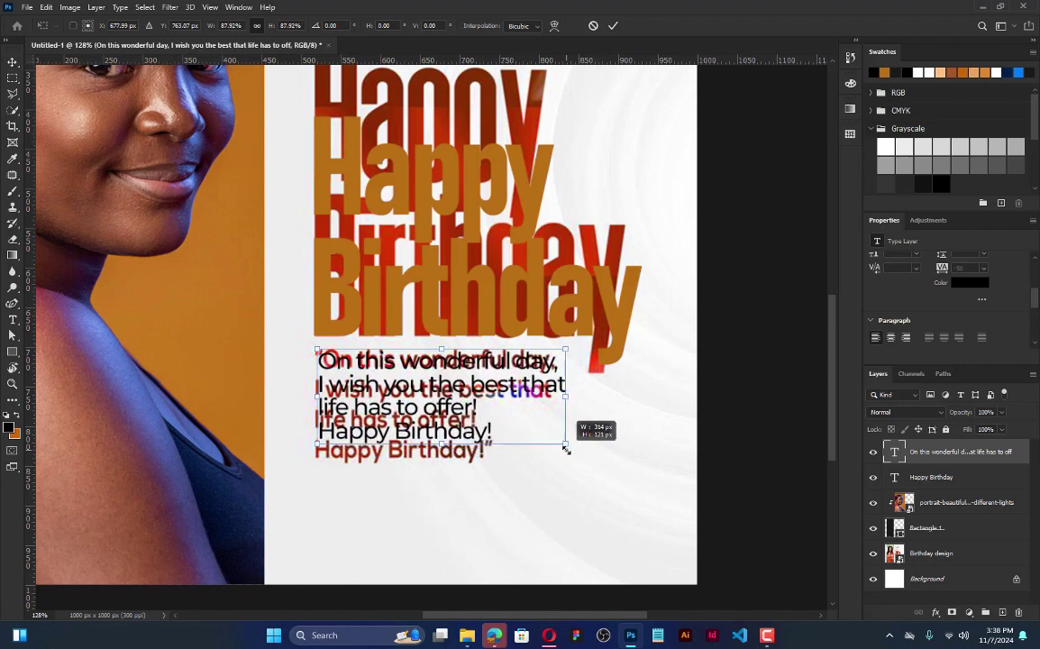
left_click(612, 27)
key("ctrl+0")
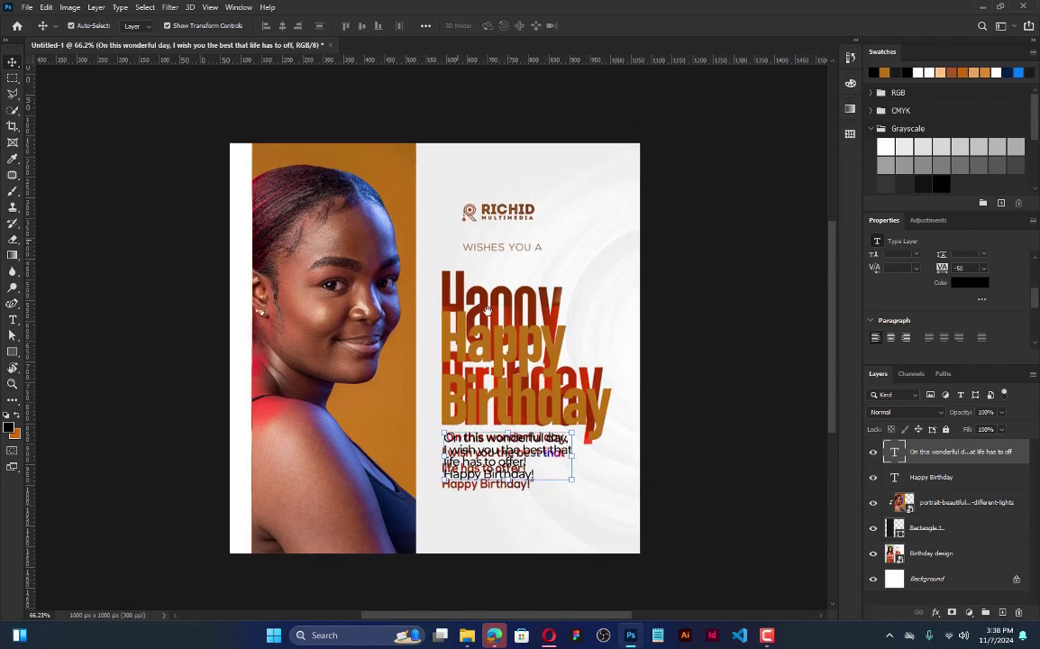
scroll(487, 308, "up", 3)
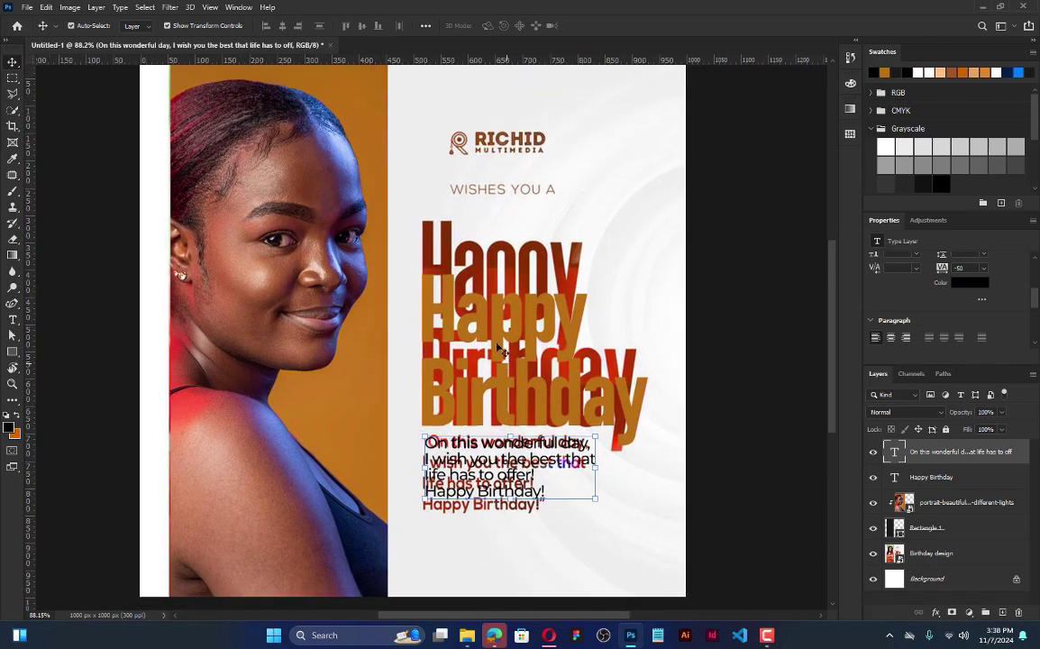
left_click(754, 336)
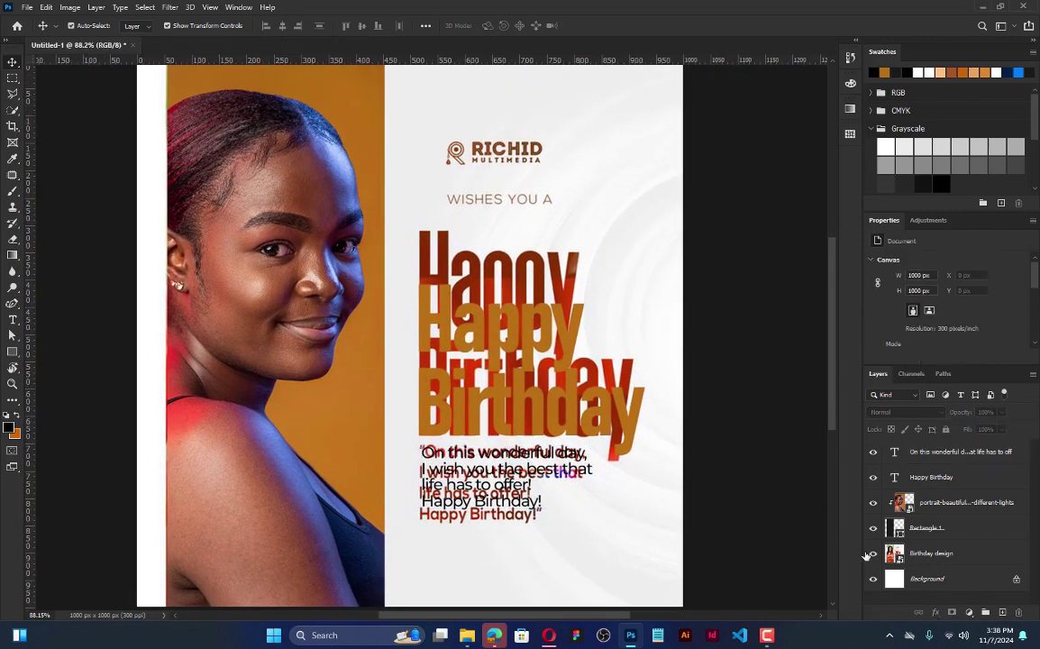
Step: Compare the layout against the Birthday design reference layer and leave that layer hidden
left_click(873, 553)
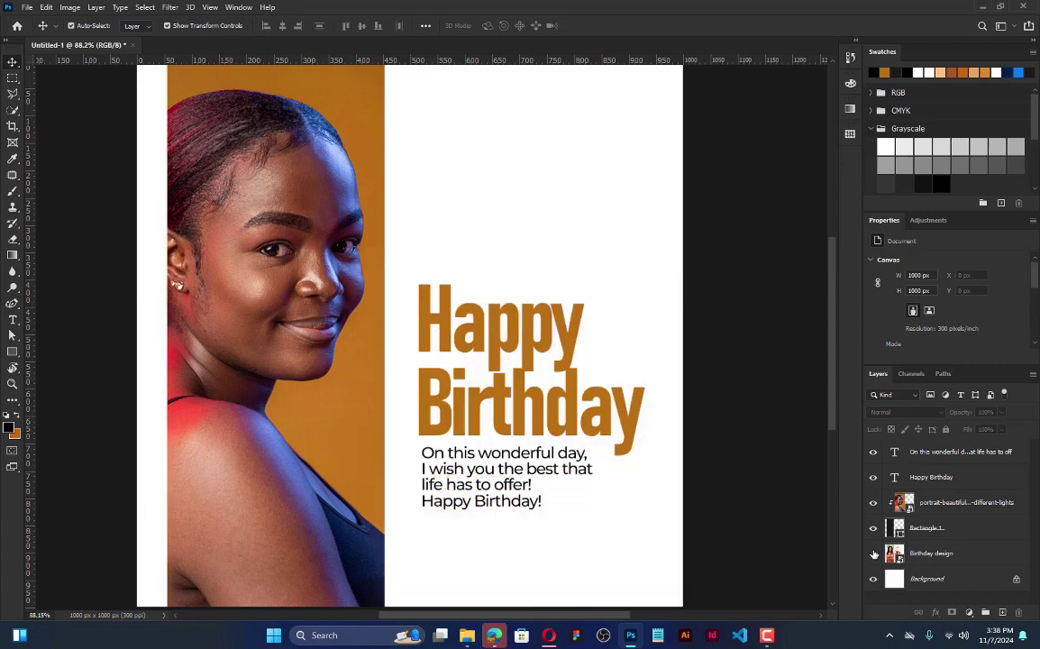
left_click(874, 554)
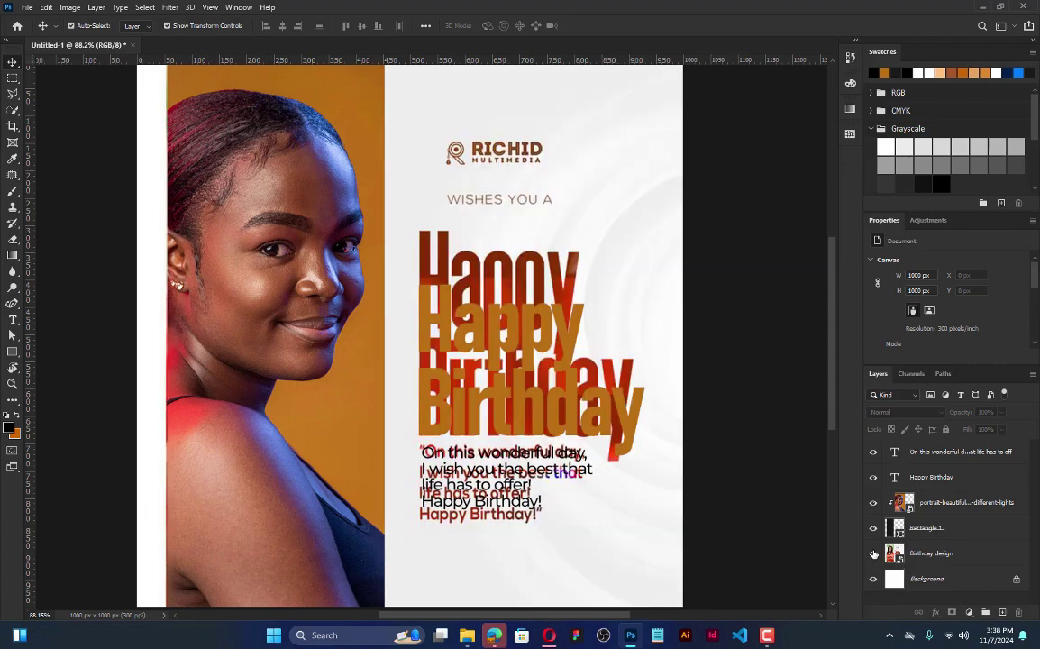
left_click(873, 553)
Step: Set the birthday message's font size to 6 pt and move it slightly down, away from the heading
left_click(571, 480)
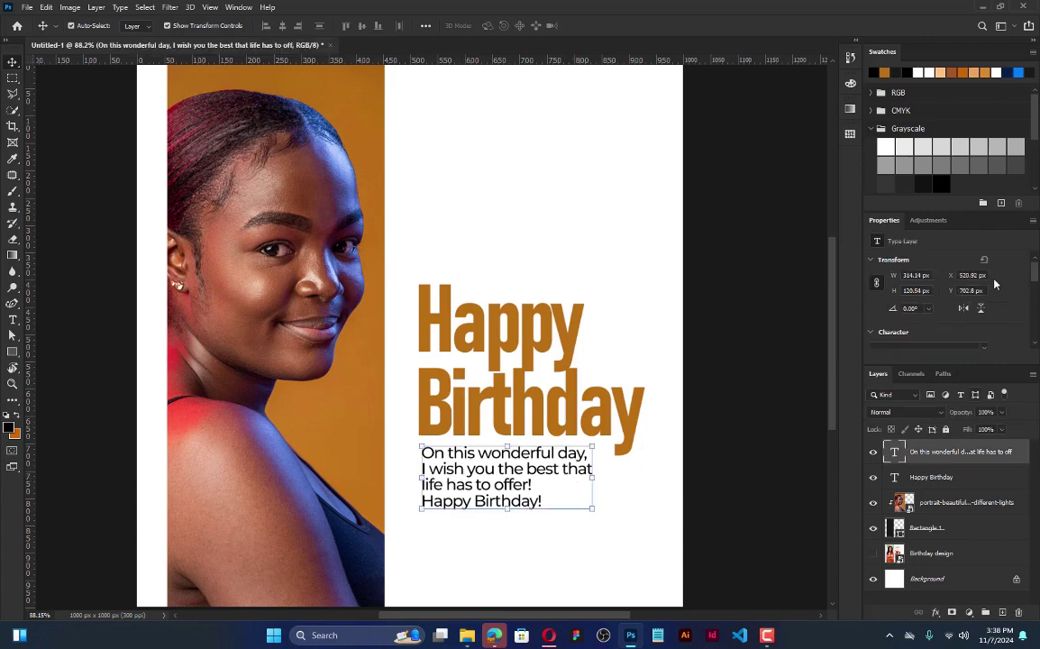
scroll(965, 289, "down", 3)
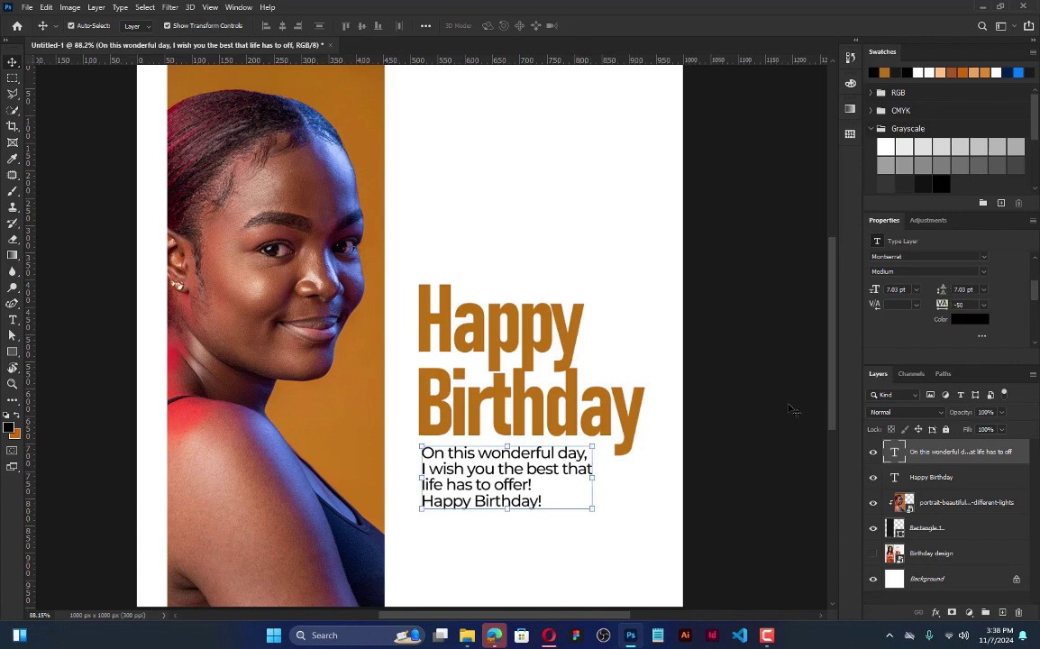
left_click(983, 290)
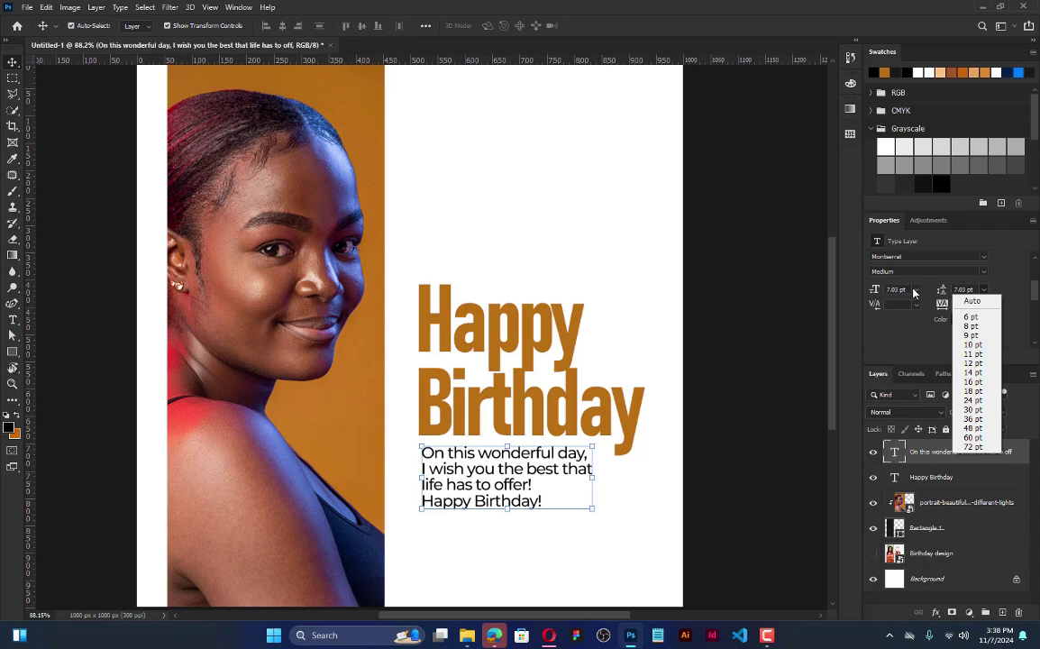
left_click(914, 293)
left_click(915, 291)
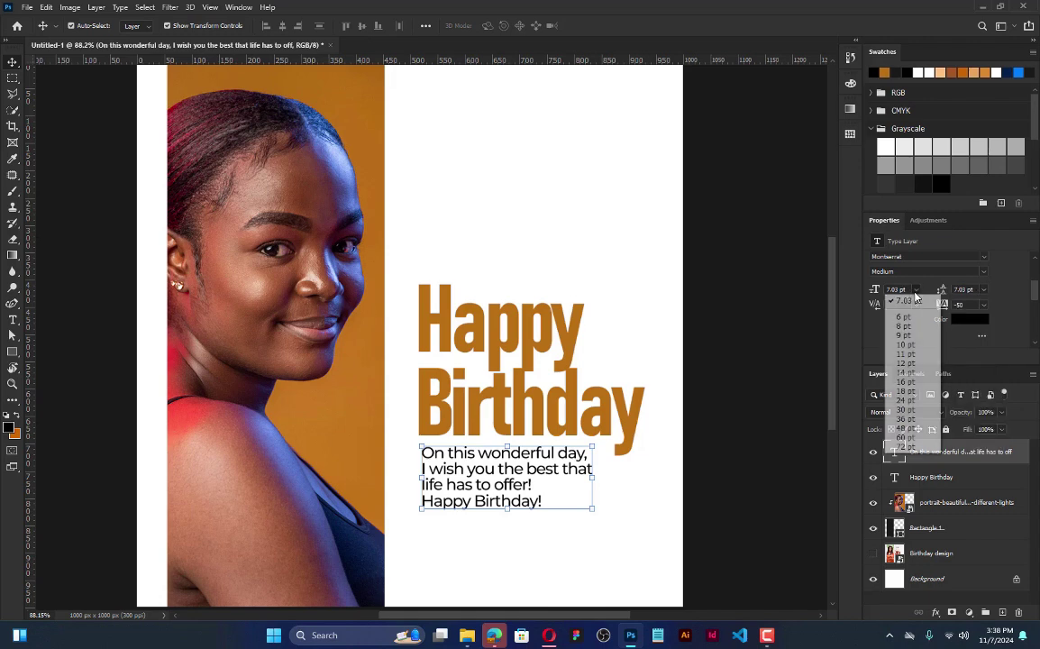
left_click(900, 317)
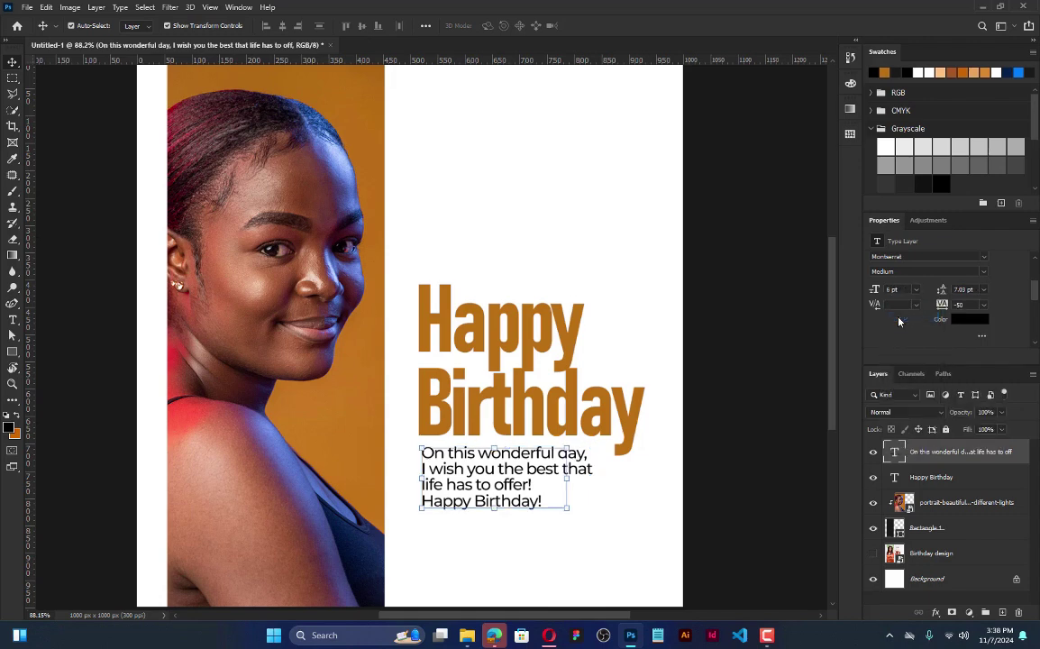
left_click_drag(749, 424, 746, 429)
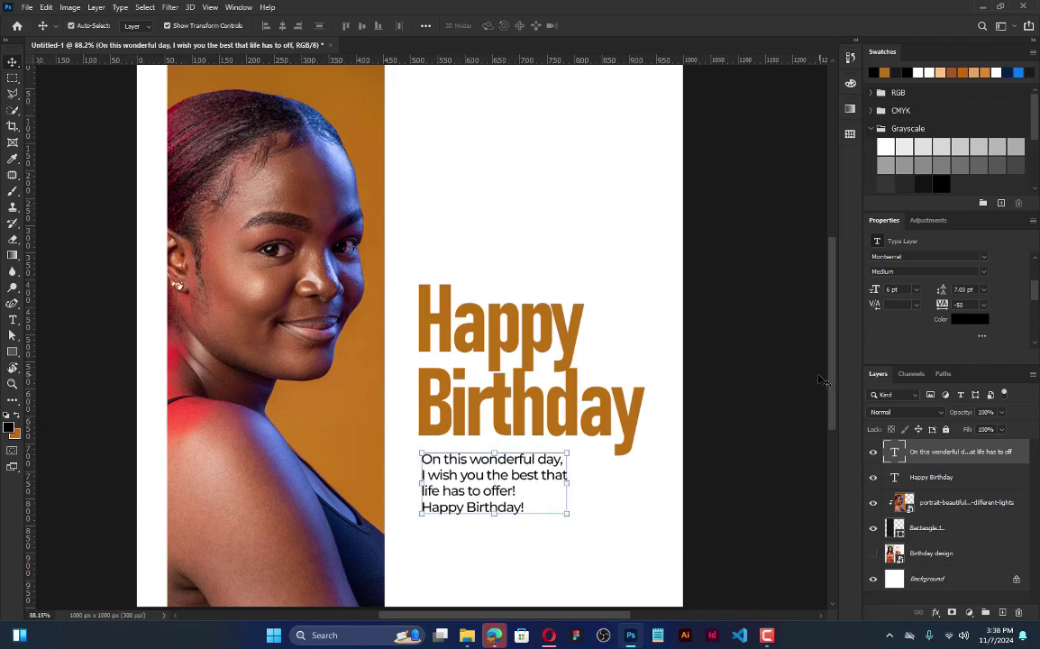
Step: Set the birthday message's leading to 8 pt
left_click(984, 289)
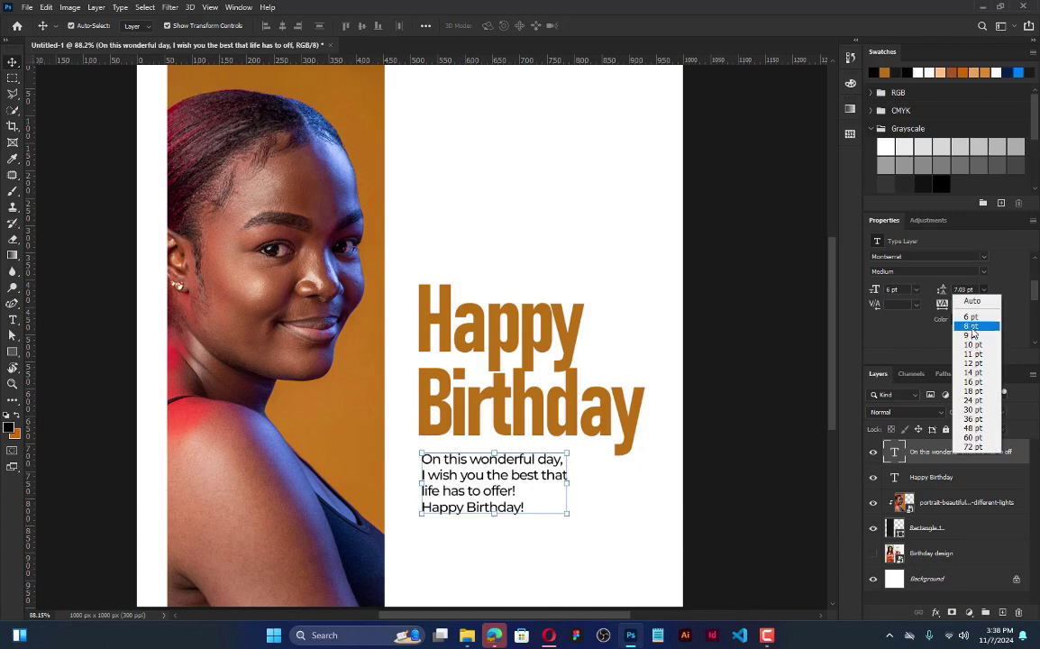
left_click(971, 326)
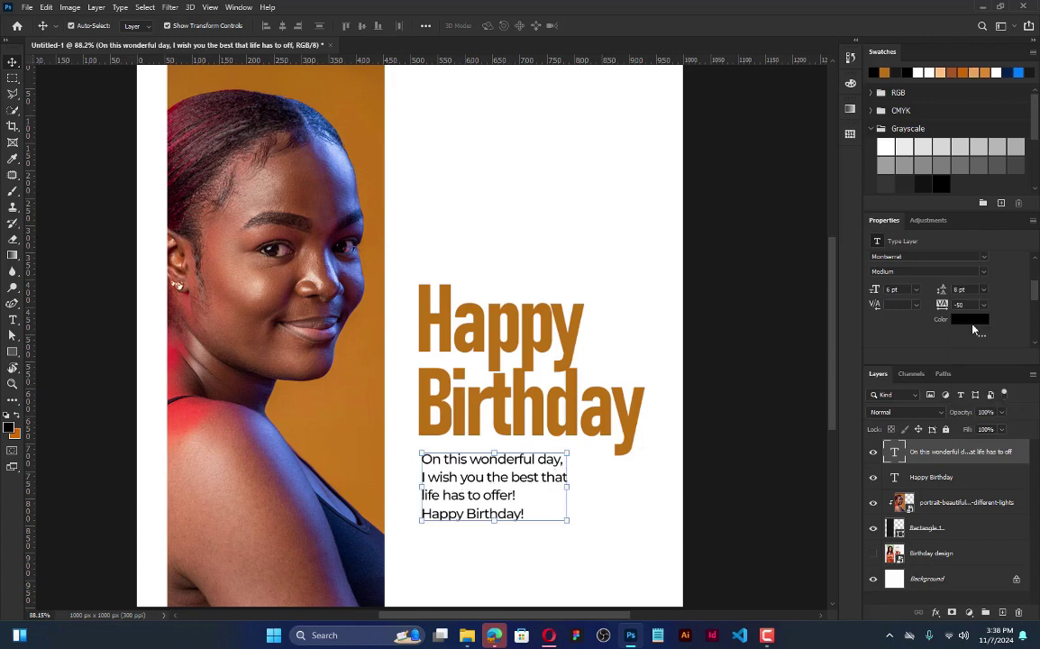
left_click_drag(648, 481, 568, 460)
left_click(642, 467)
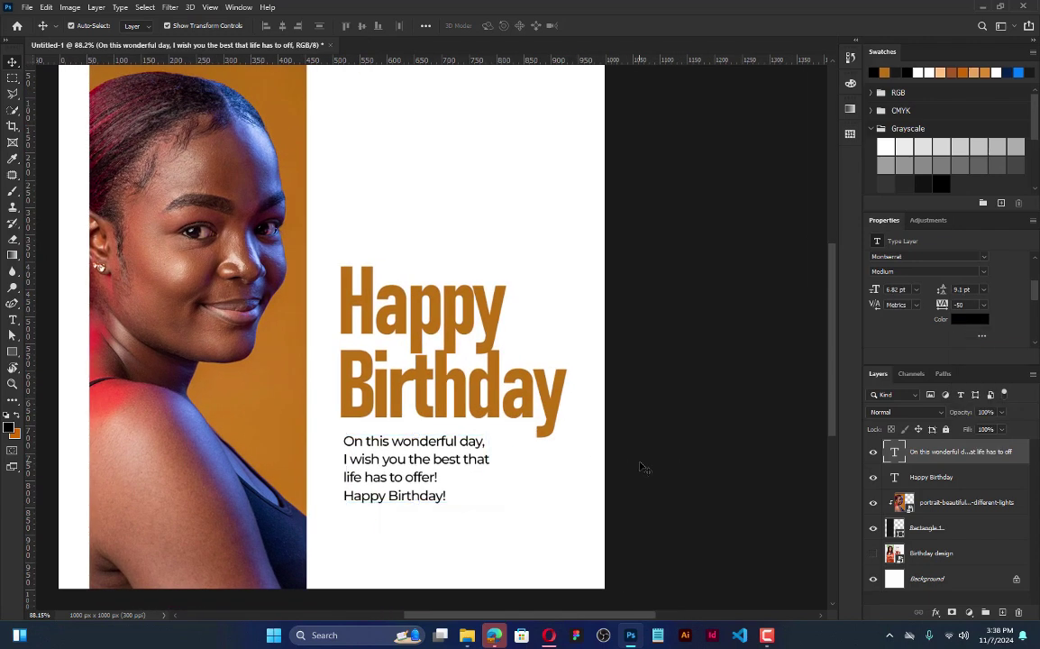
scroll(643, 454, "up", 1)
left_click_drag(502, 511, 561, 250)
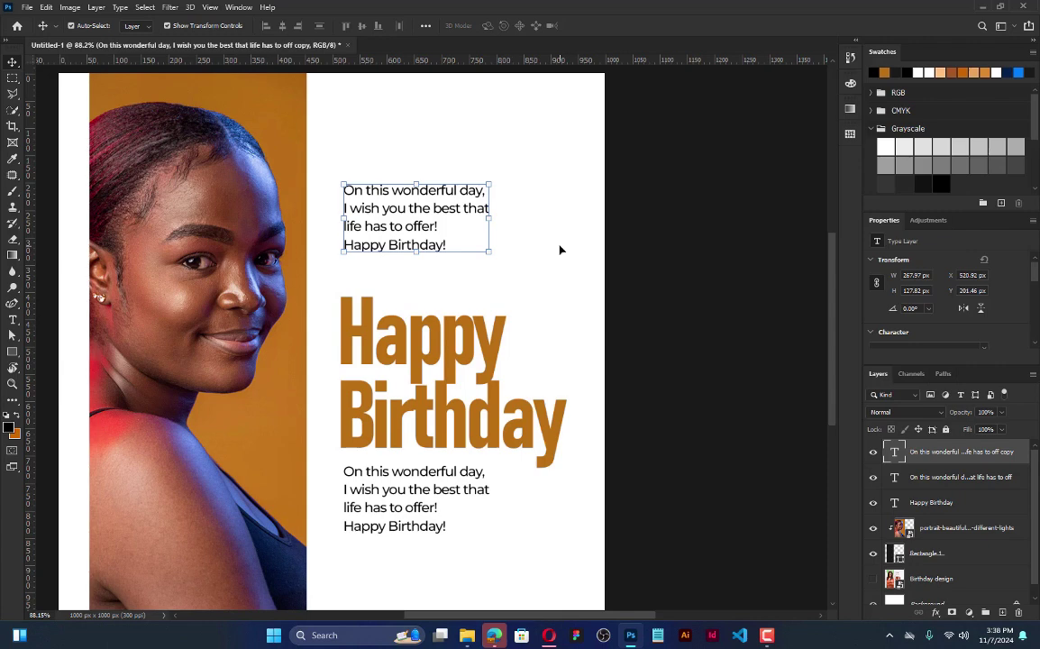
key("Delete")
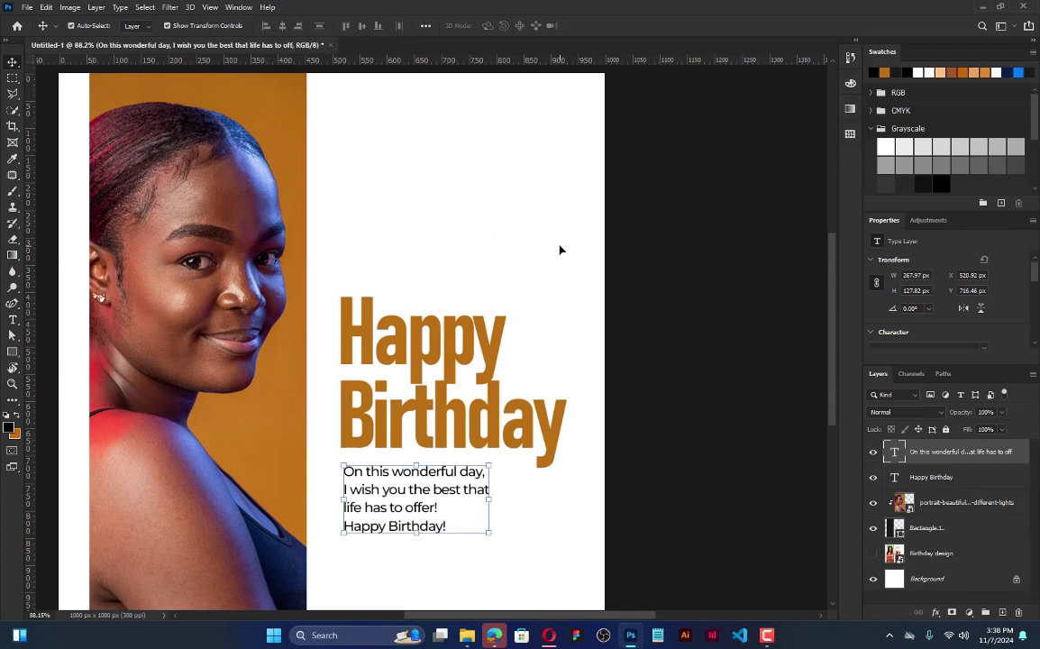
right_click(963, 454)
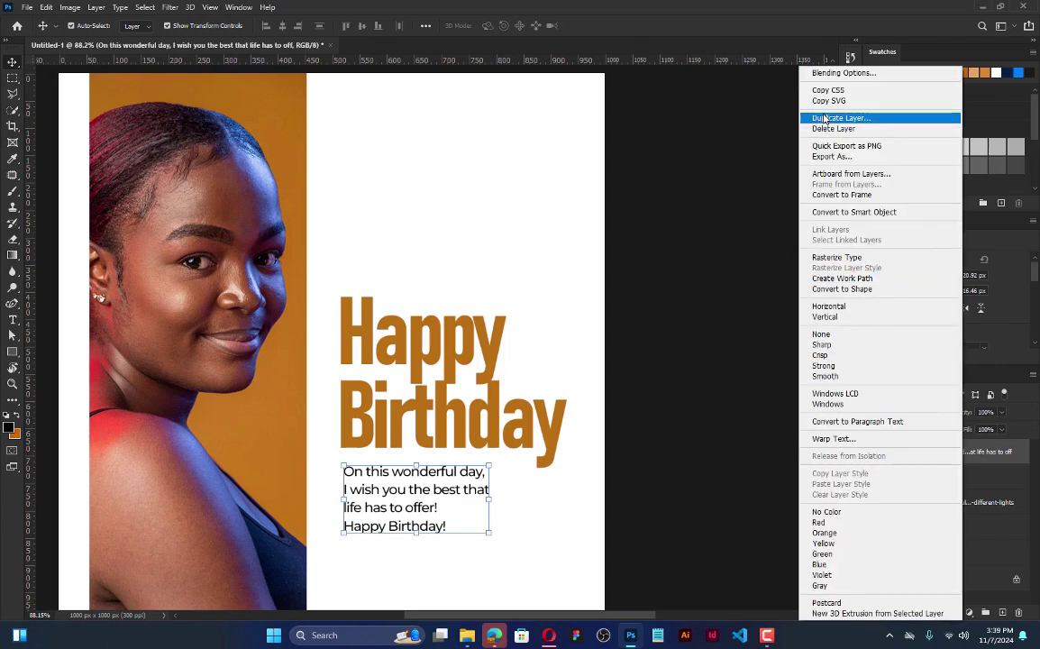
left_click(746, 106)
left_click(620, 174)
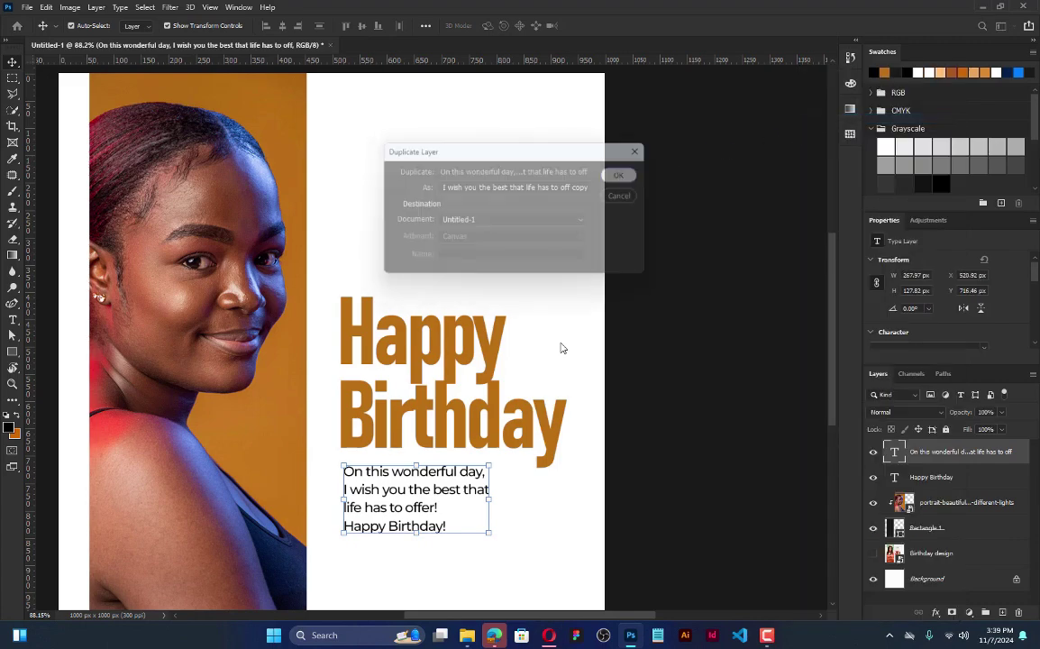
left_click_drag(427, 491, 424, 229)
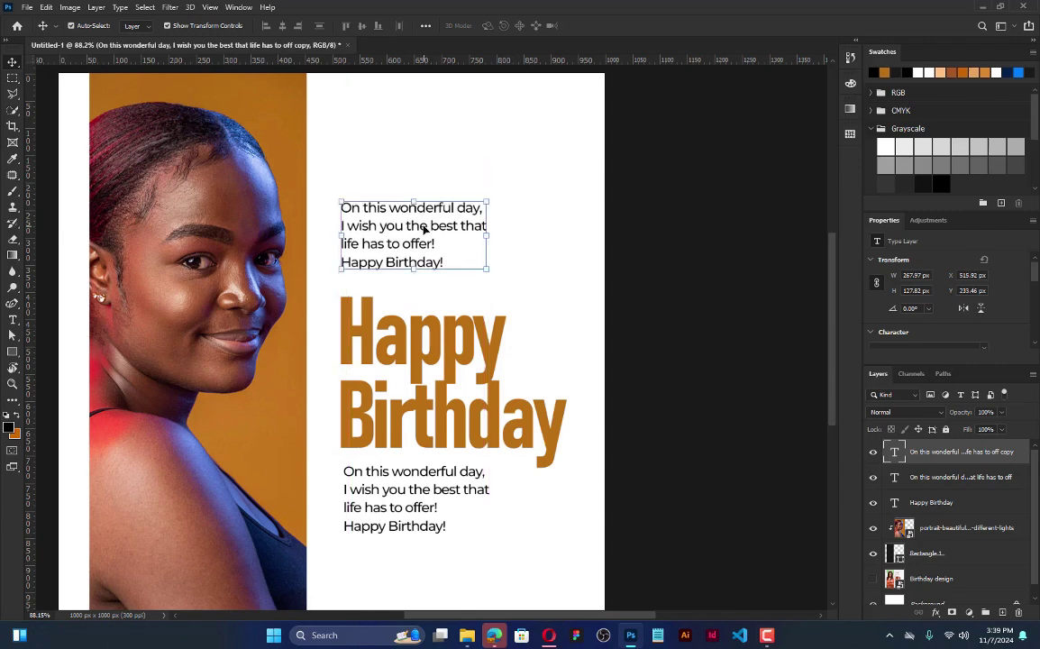
key("Delete")
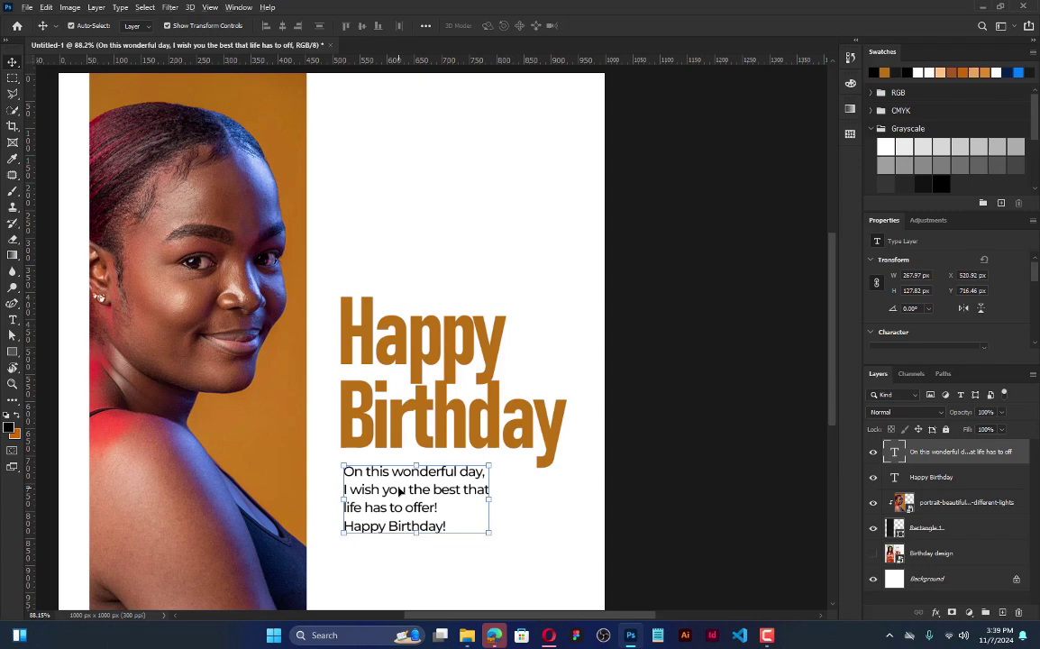
left_click_drag(400, 494, 399, 214)
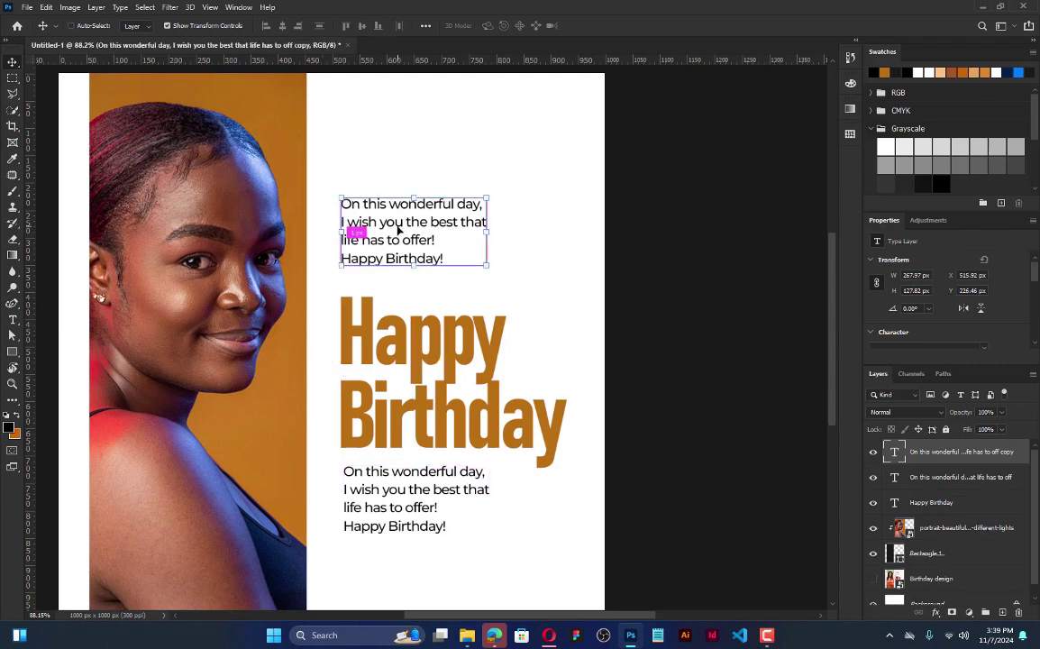
key("ctrl+z")
Step: Duplicate the birthday message into the space above the heading, flush with its left edge, and check the placement against the reference
left_click_drag(392, 493, 391, 246)
scroll(316, 270, "right", 3)
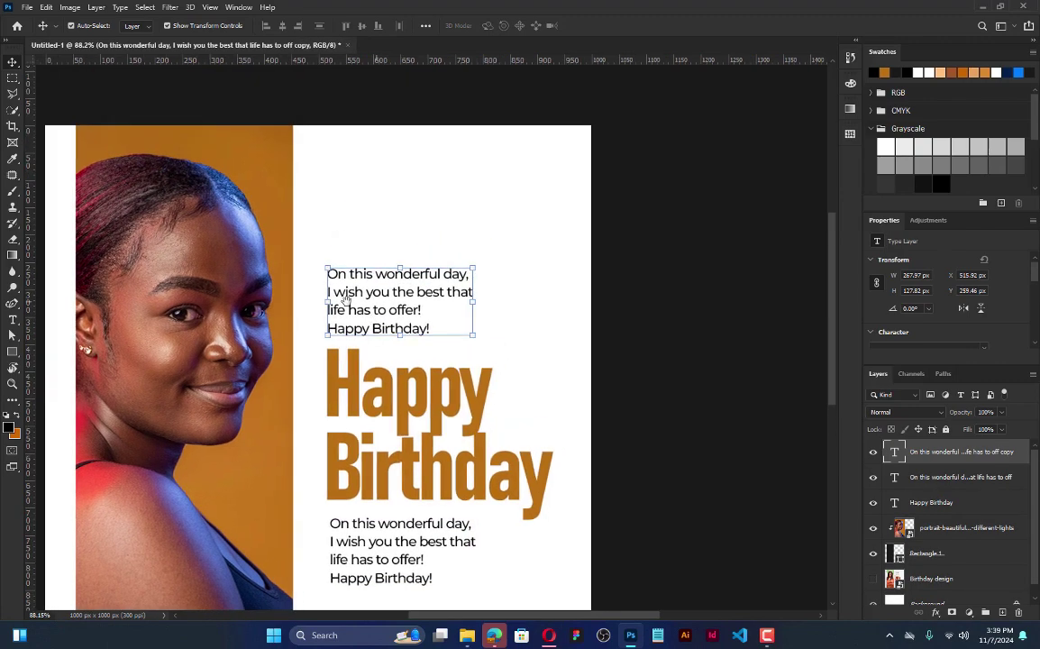
scroll(427, 249, "down", 1)
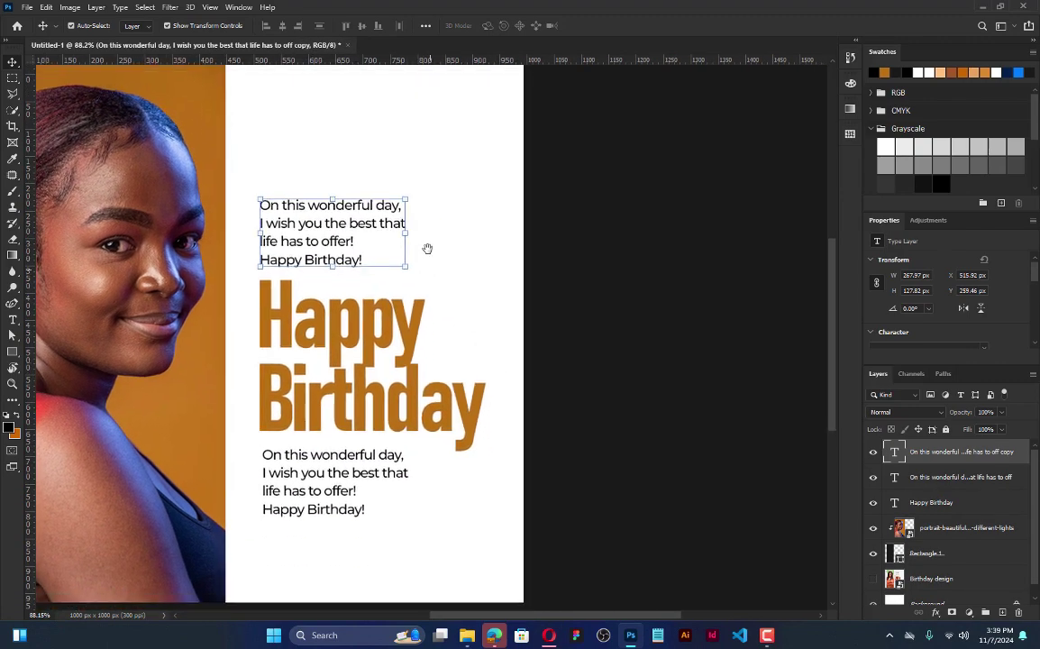
left_click(874, 579)
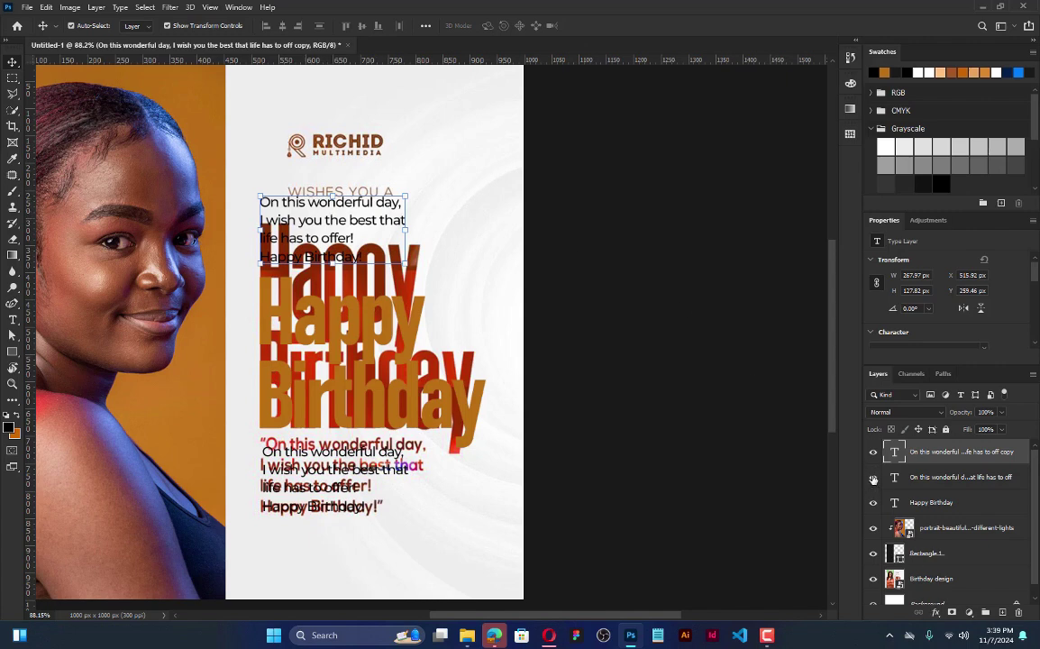
left_click(872, 581)
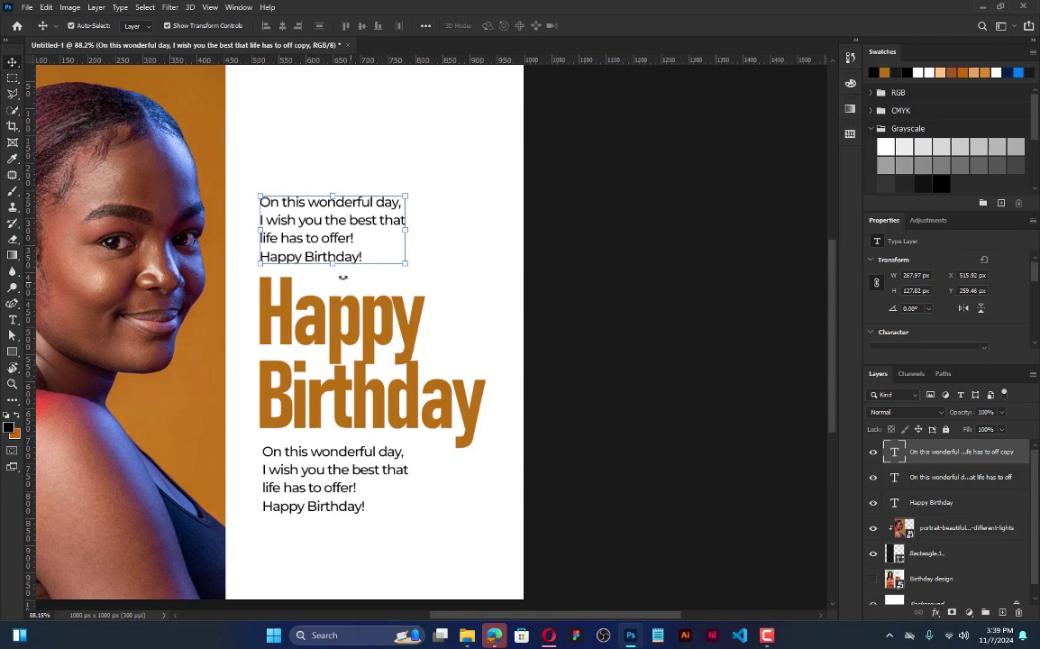
Step: Replace the duplicated message's text with "Wishes You a" and set it in All Caps
double_click(331, 238)
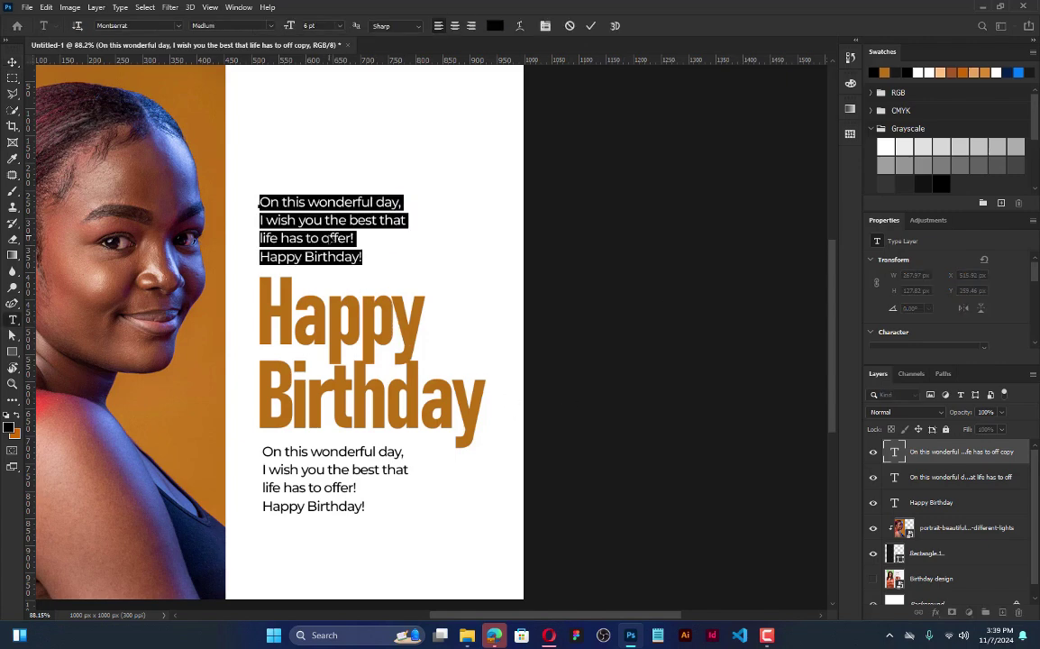
type("Wishe")
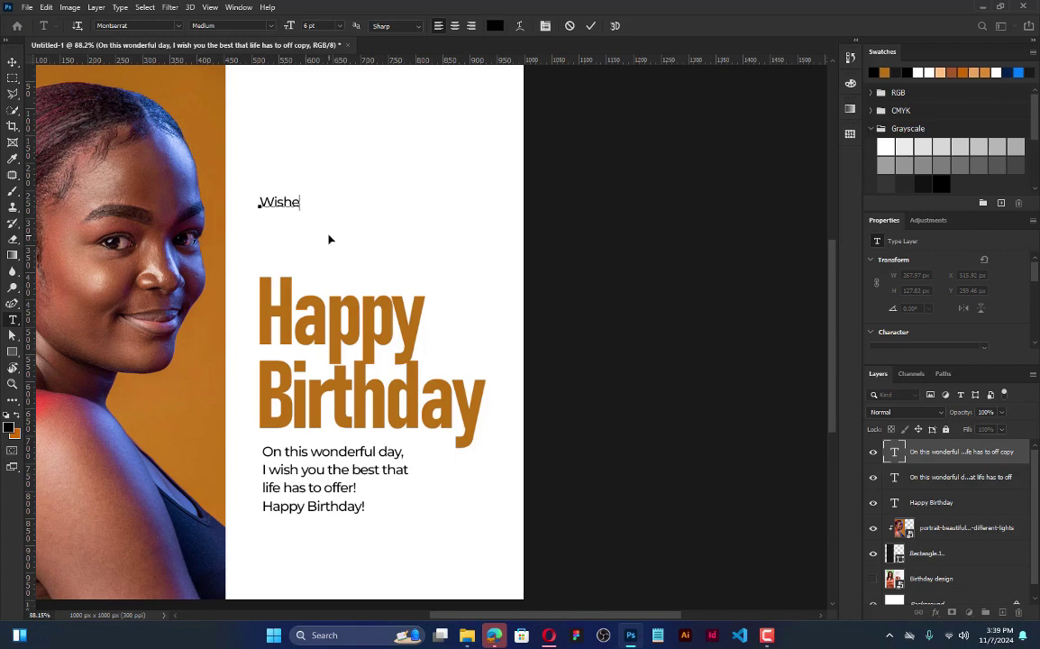
type("s You a")
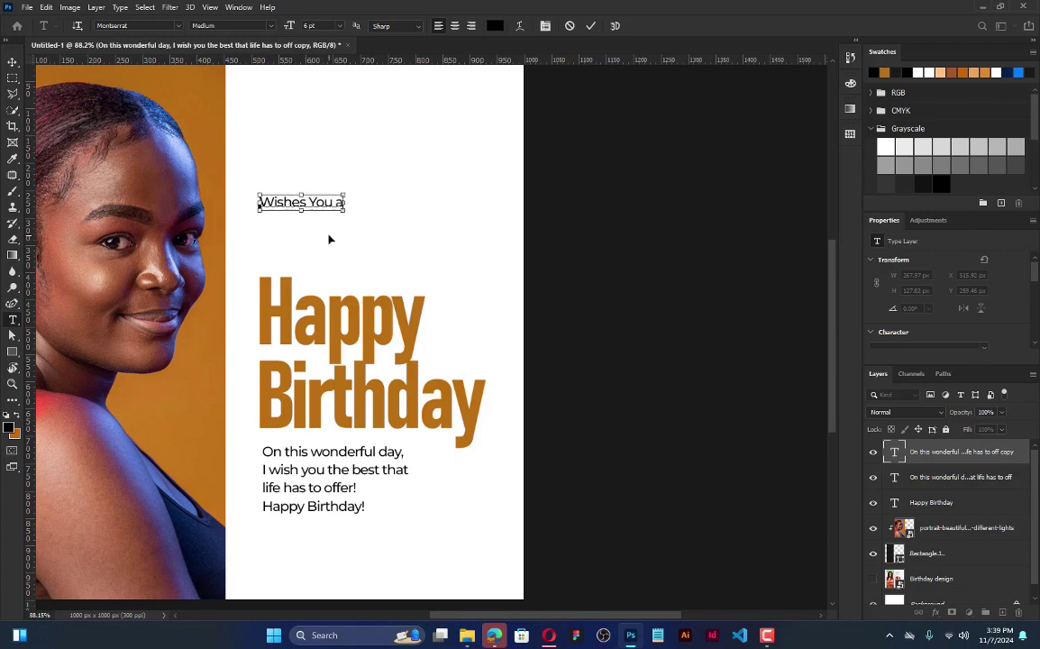
key("ctrl+a")
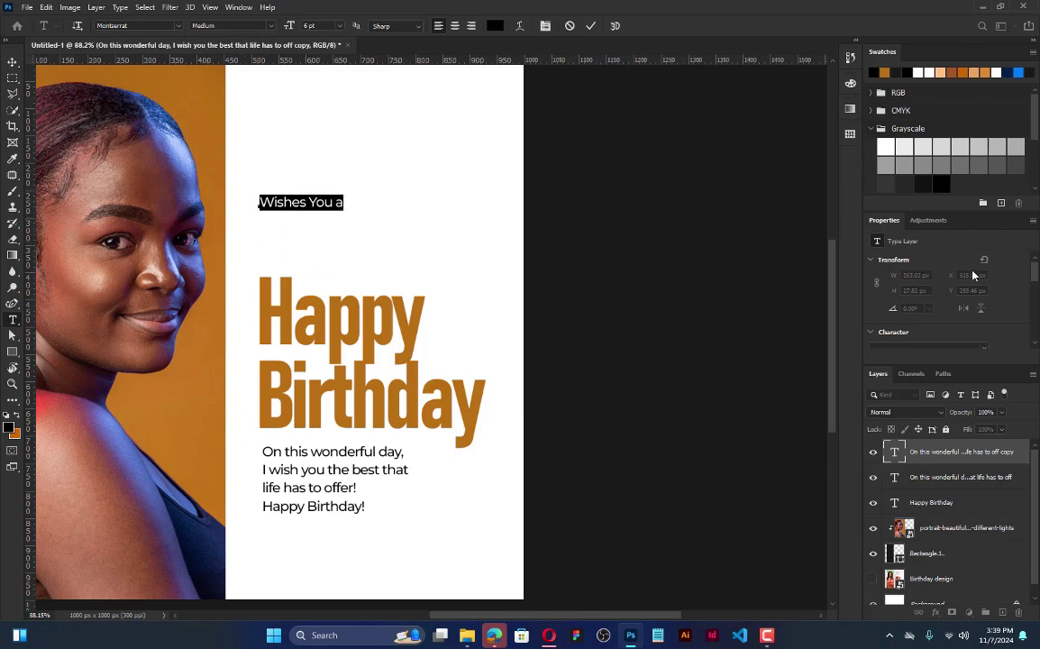
left_click_drag(1036, 270, 1035, 320)
scroll(939, 308, "down", 1)
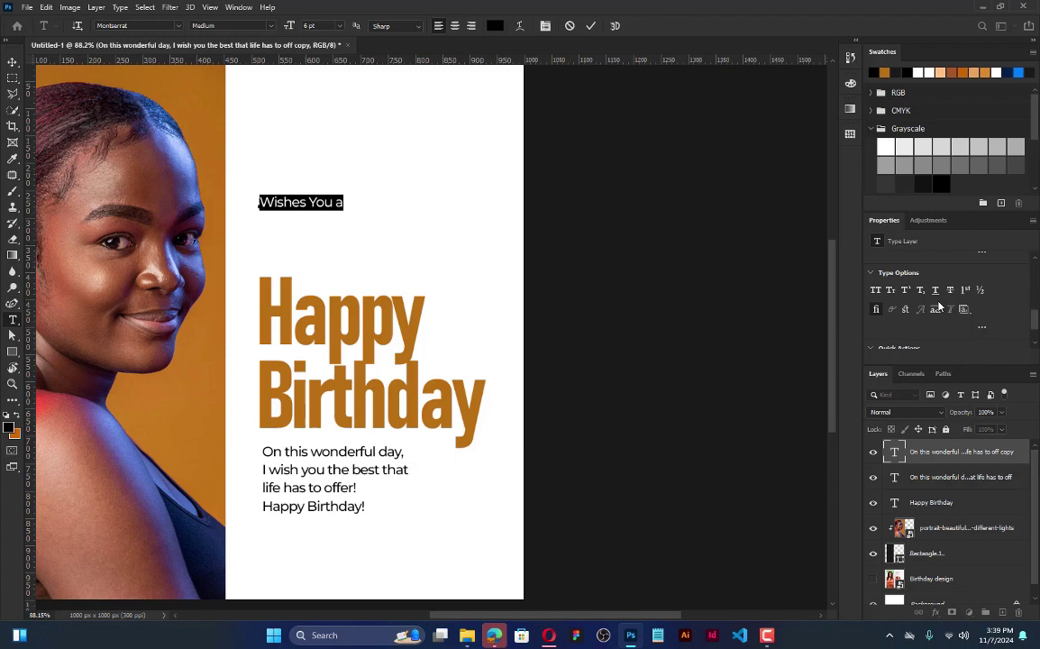
left_click(875, 292)
left_click(594, 30)
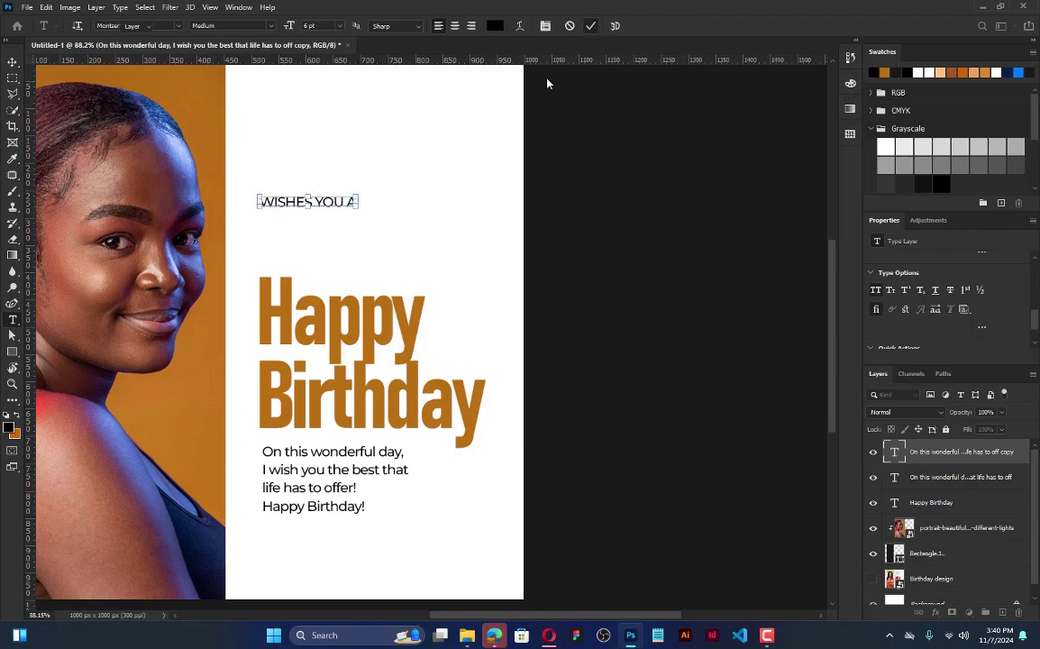
Step: Move the "WISHES YOU A" line down closer to the heading, and move all three text layers up together by about 69 px
key("v")
left_click_drag(428, 164, 429, 200)
left_click_drag(292, 197, 419, 572)
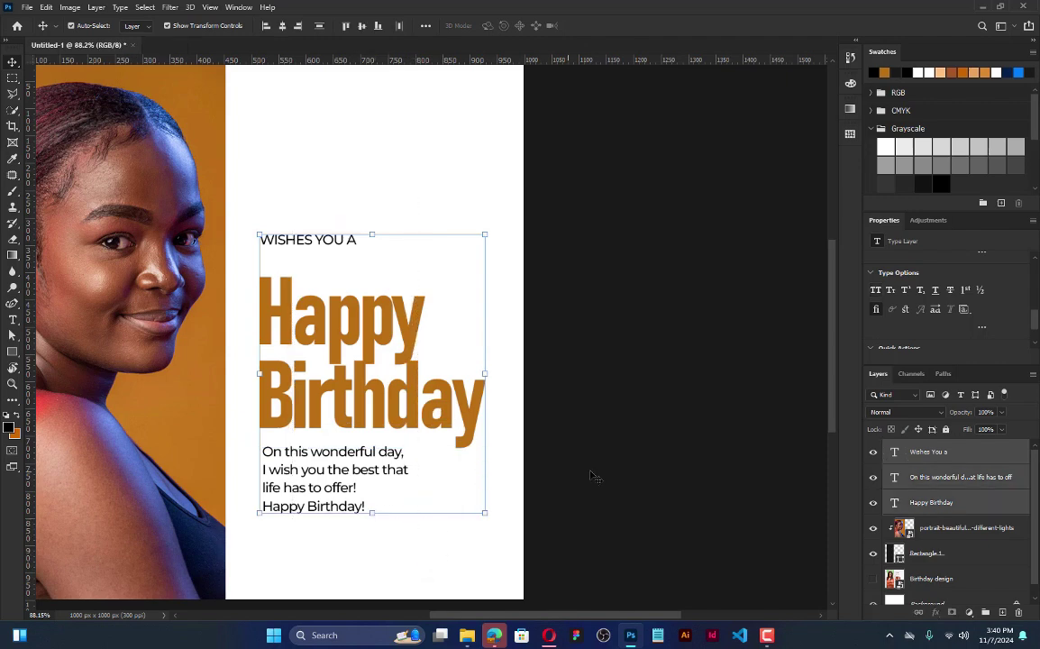
left_click_drag(601, 478, 609, 441)
left_click(562, 239)
left_click_drag(562, 238, 602, 267)
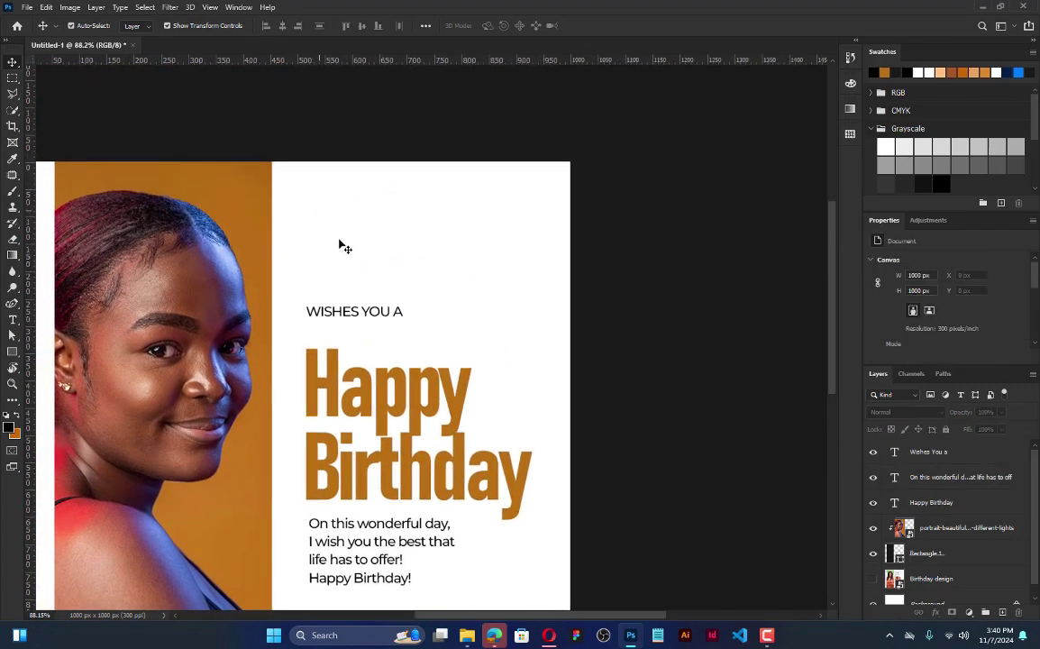
Step: Draw a black circle about 110 px across above the "WISHES YOU A" line with the Ellipse tool
scroll(352, 253, "up", 5)
left_click(12, 353)
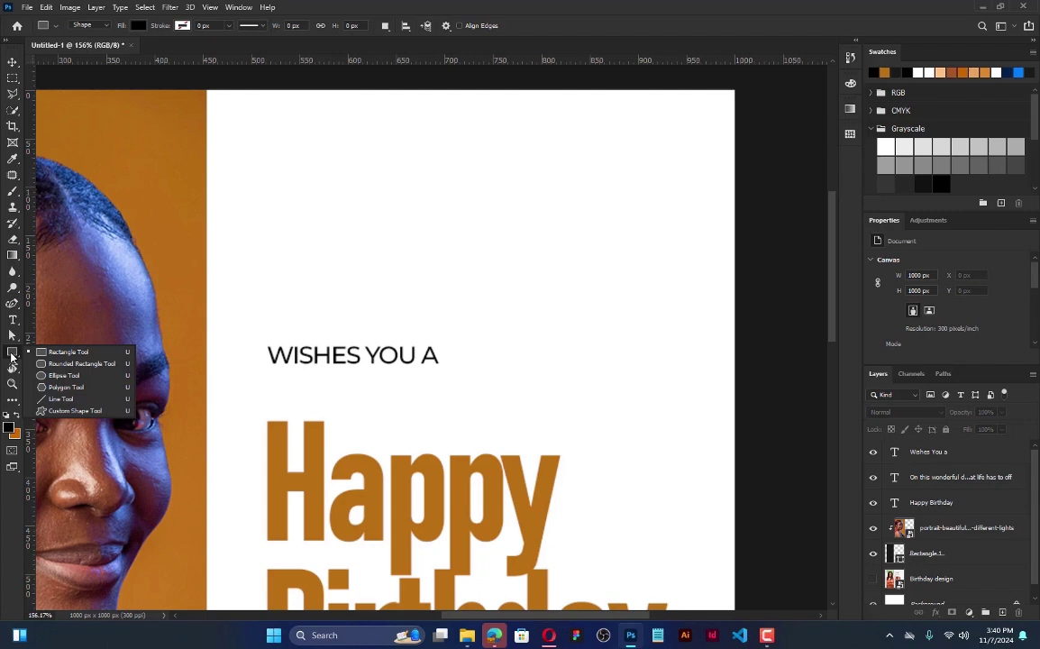
left_click(61, 375)
left_click_drag(255, 170, 360, 303)
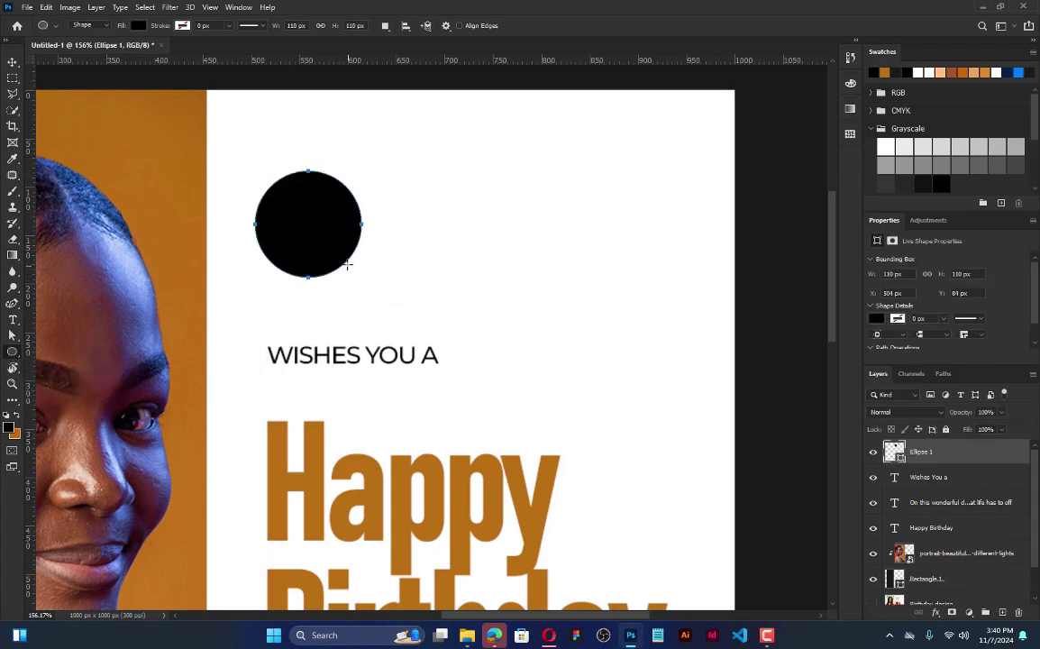
key("v")
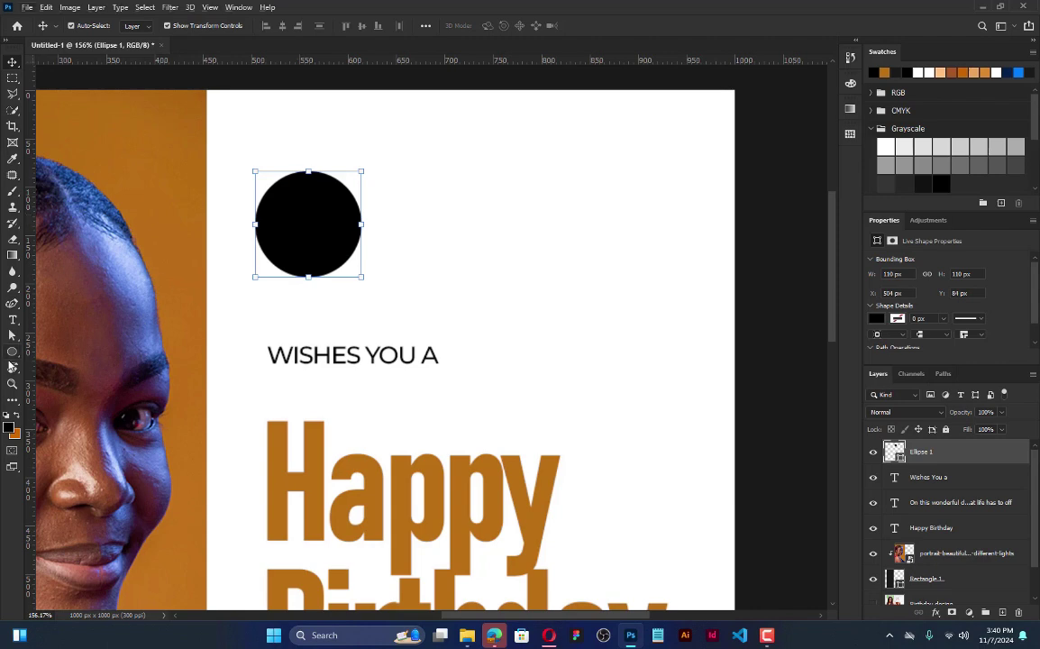
Step: Try to add a second circle about 71 px across, overlapping the first circle's lower-right edge
key("u")
left_click_drag(377, 286, 308, 193)
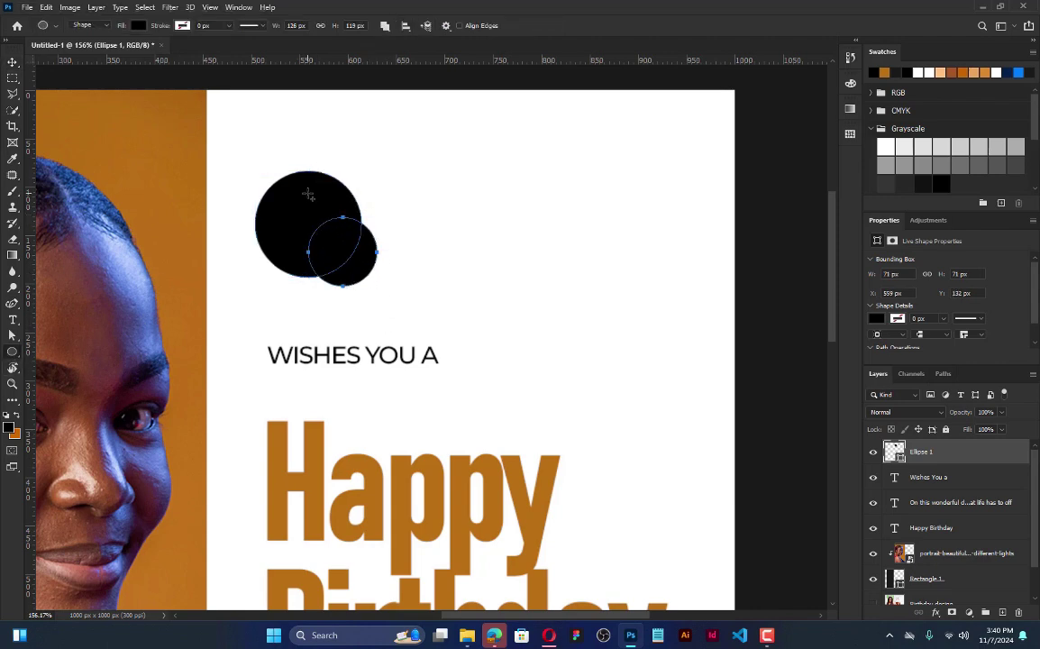
Step: Try setting the large circle's path operation to Subtract Front Shape
left_click(385, 25)
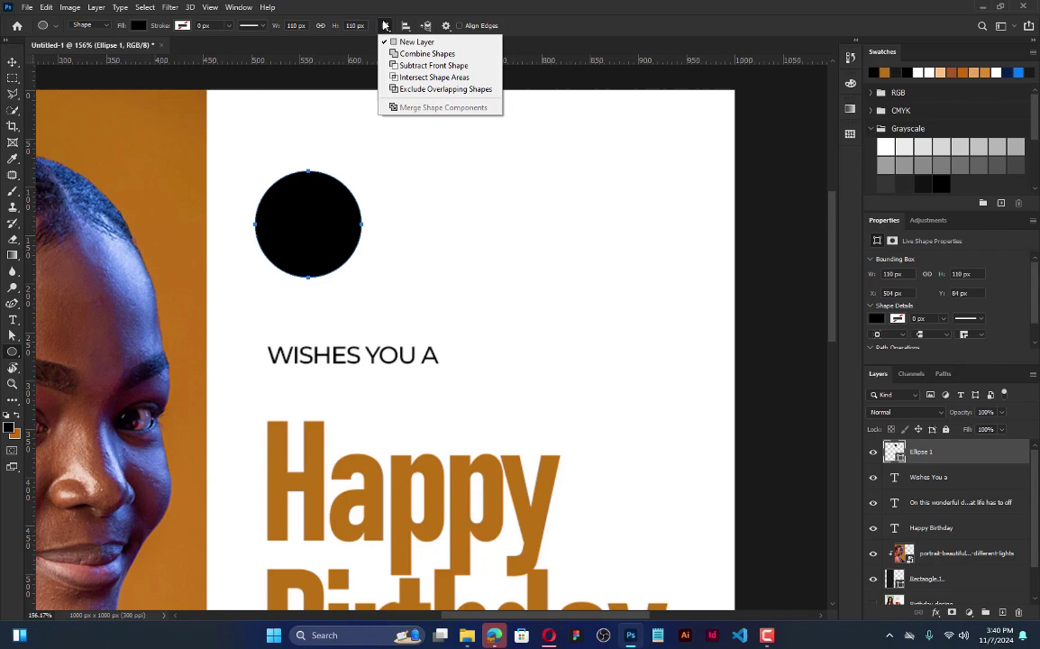
left_click(425, 63)
key("ctrl+z")
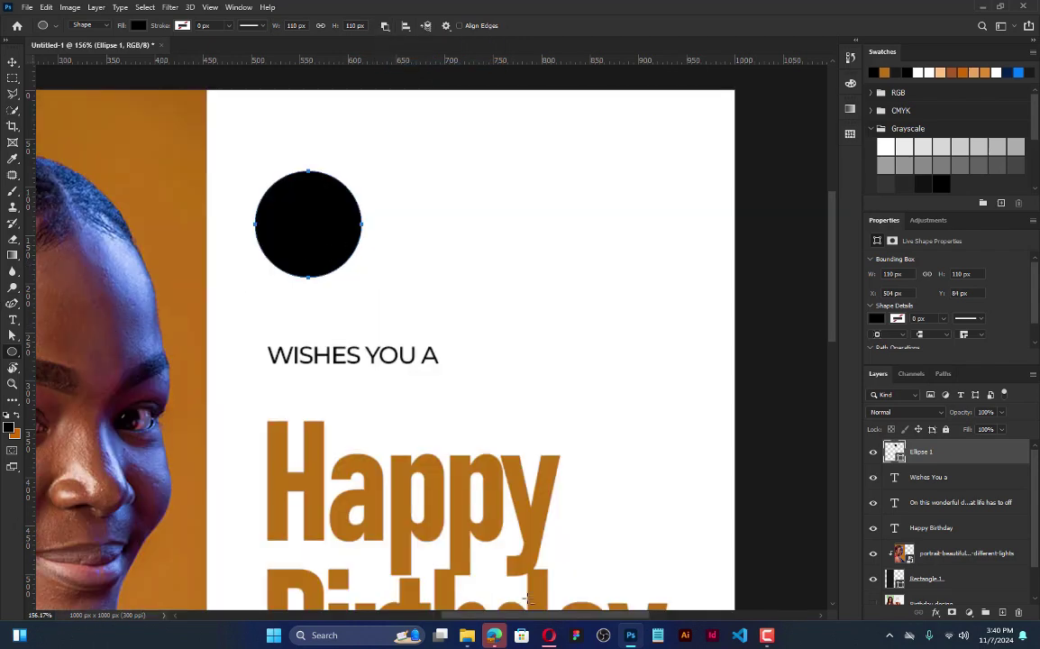
Step: Draw a second circle about 78 px across on a new layer, overlapping the large circle's lower-right edge
left_click(1000, 611)
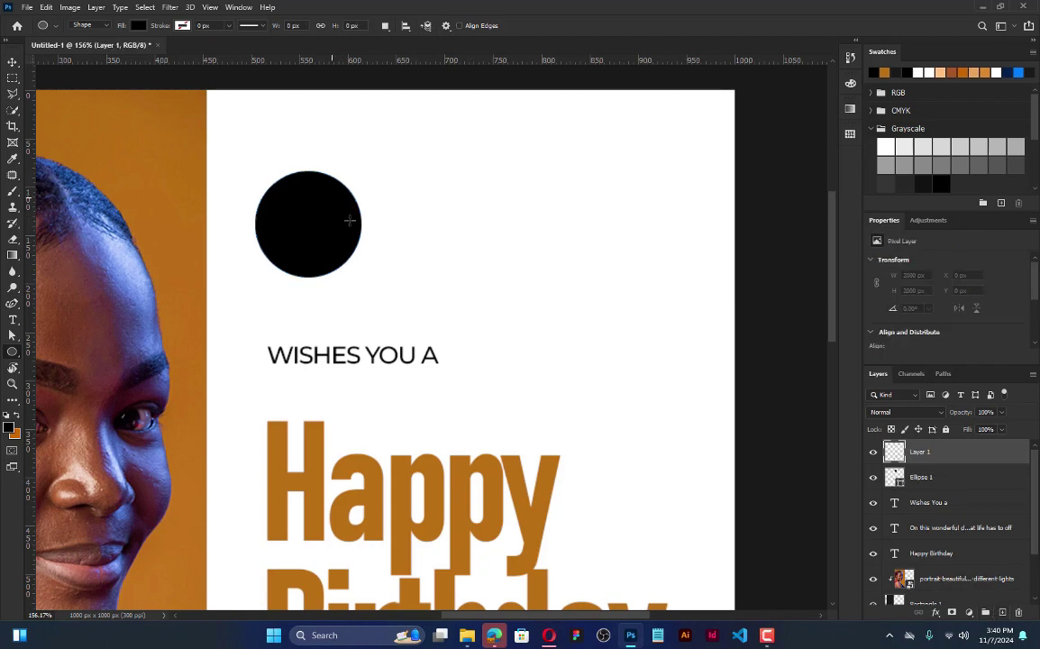
left_click_drag(332, 211, 417, 289)
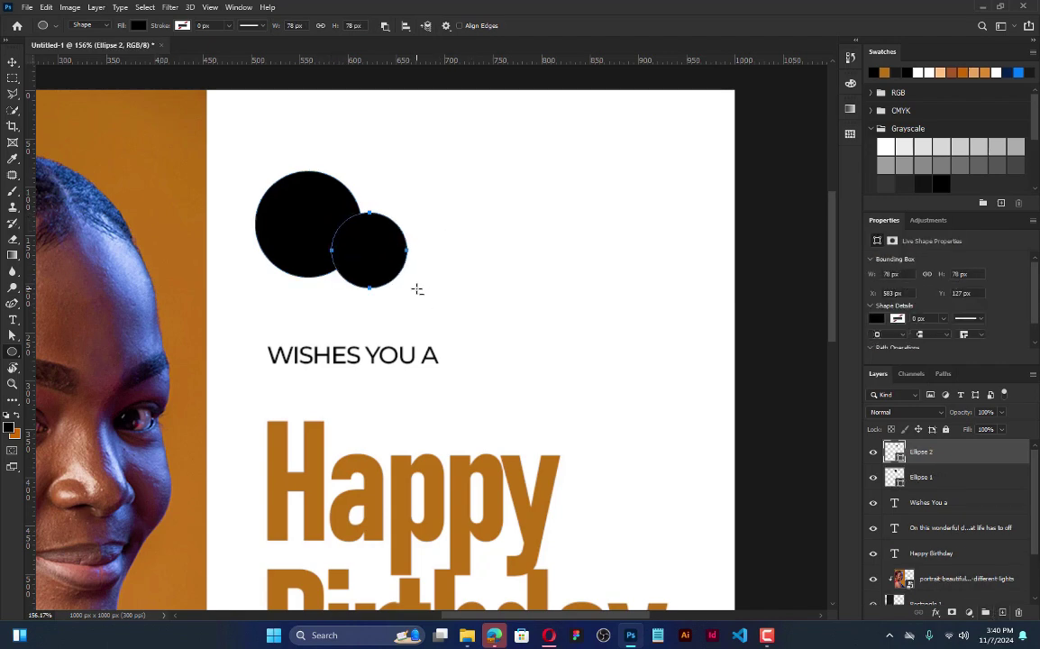
Step: Try moving the small circle further over the large one and merging the two circles into one shape layer
key("v")
left_click_drag(369, 249, 343, 241)
left_click(301, 225, "shift")
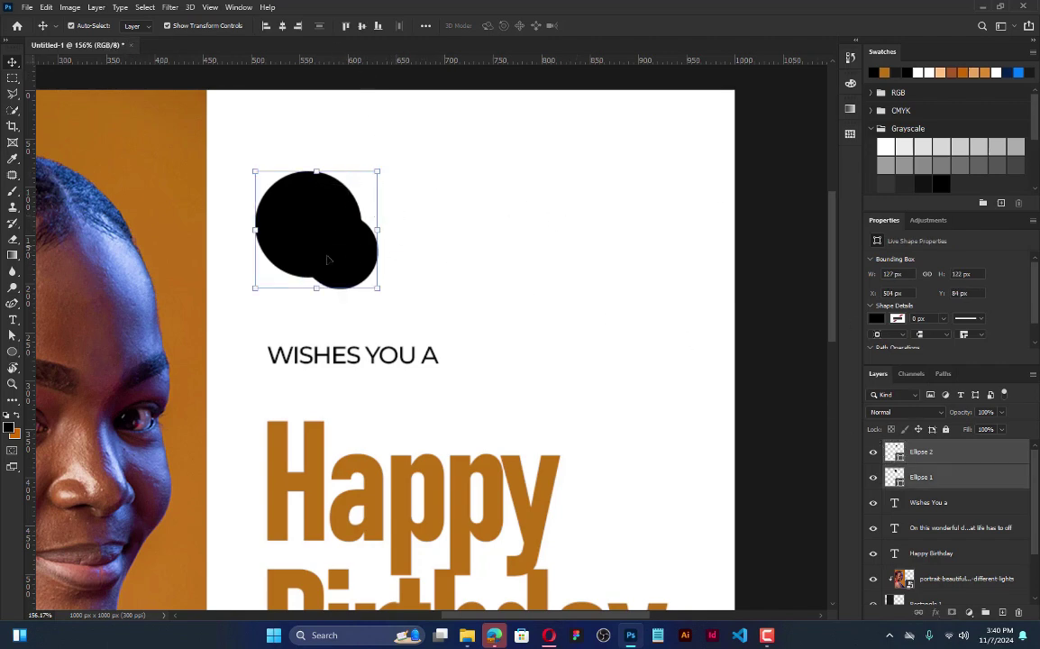
key("ctrl")
key("ctrl+e")
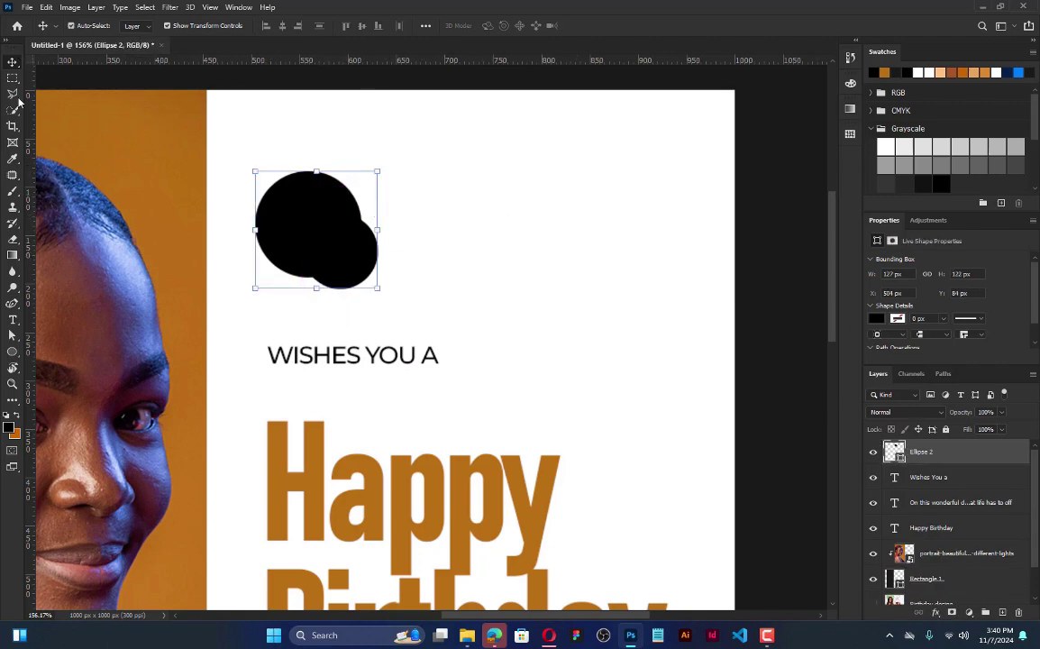
Step: Try Subtract Front Shape on the merged circles, and undo back to two separate circle layers
left_click(11, 353)
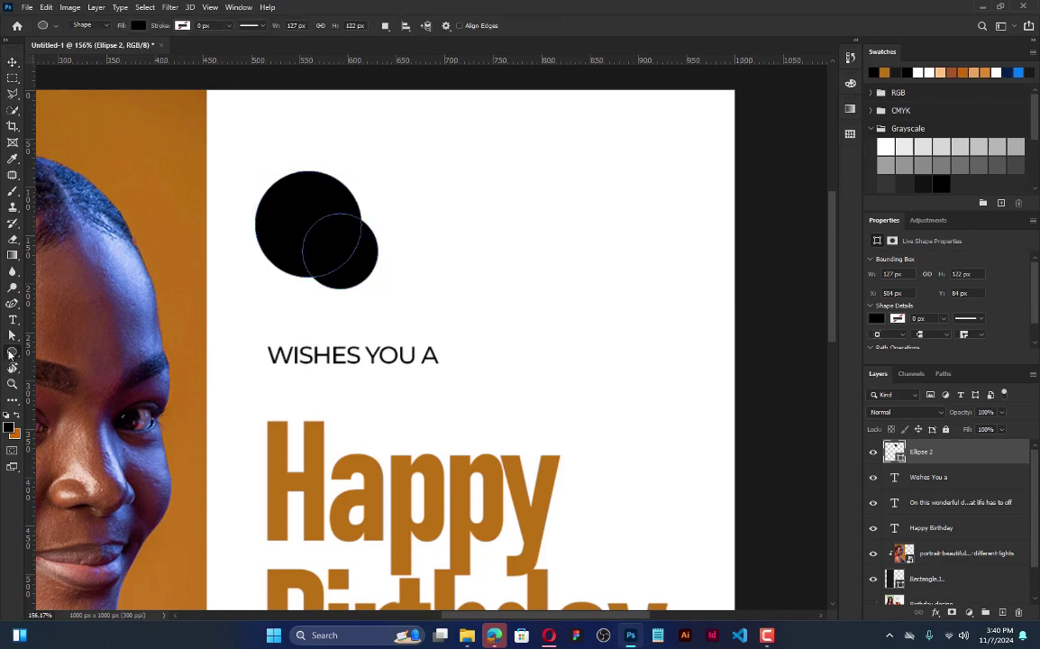
left_click(385, 26)
left_click(410, 65)
left_click(386, 26)
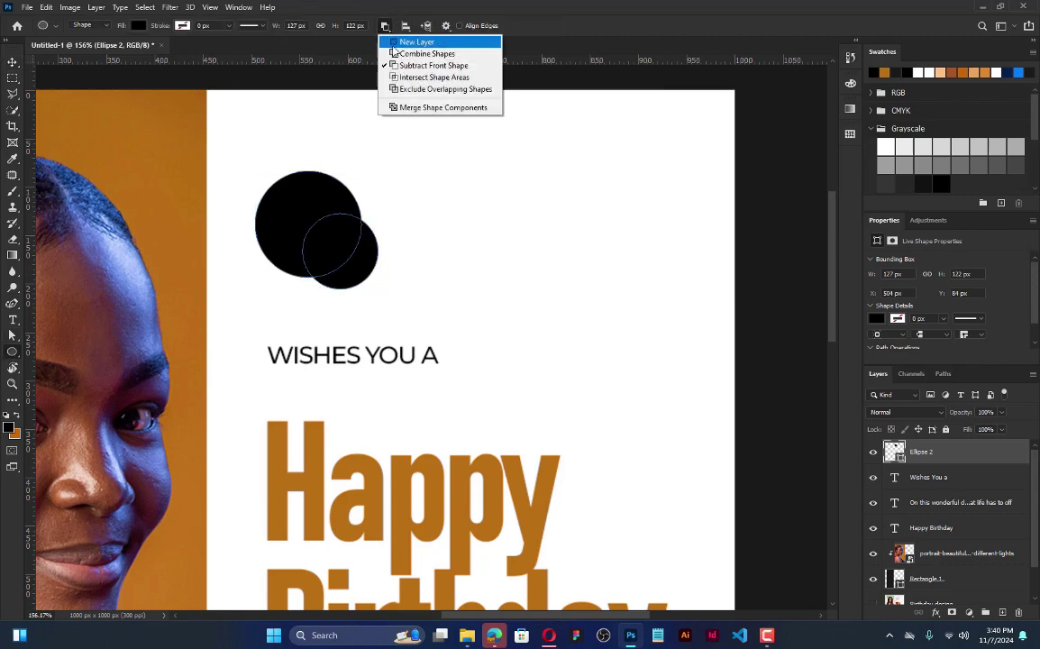
left_click(386, 145)
left_click(386, 145)
left_click(545, 235)
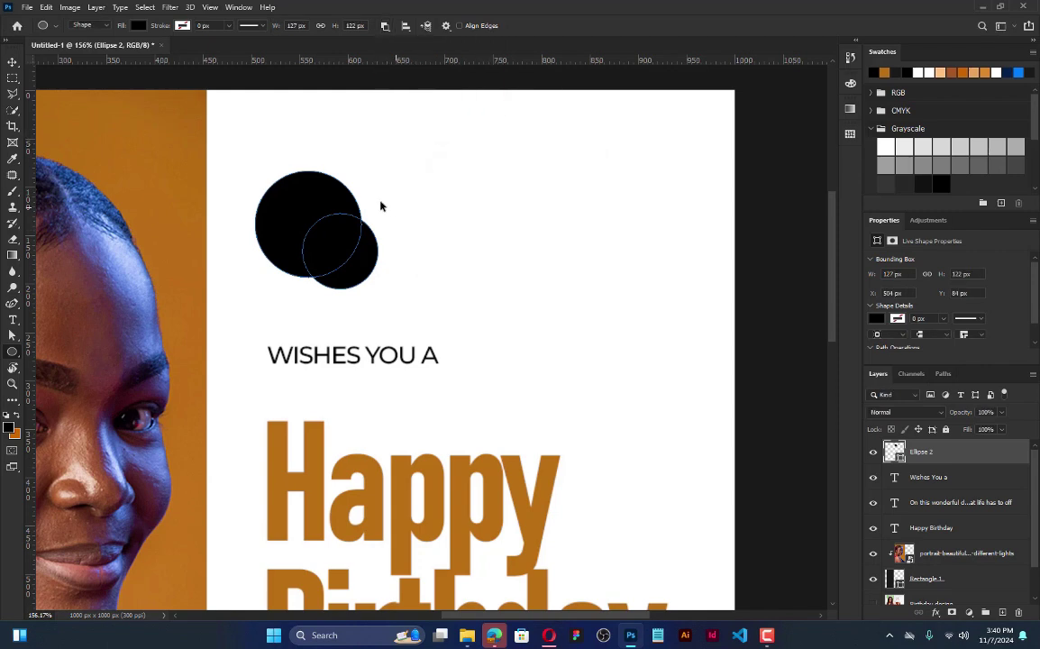
key("ctrl+z")
left_click_drag(381, 206, 375, 227)
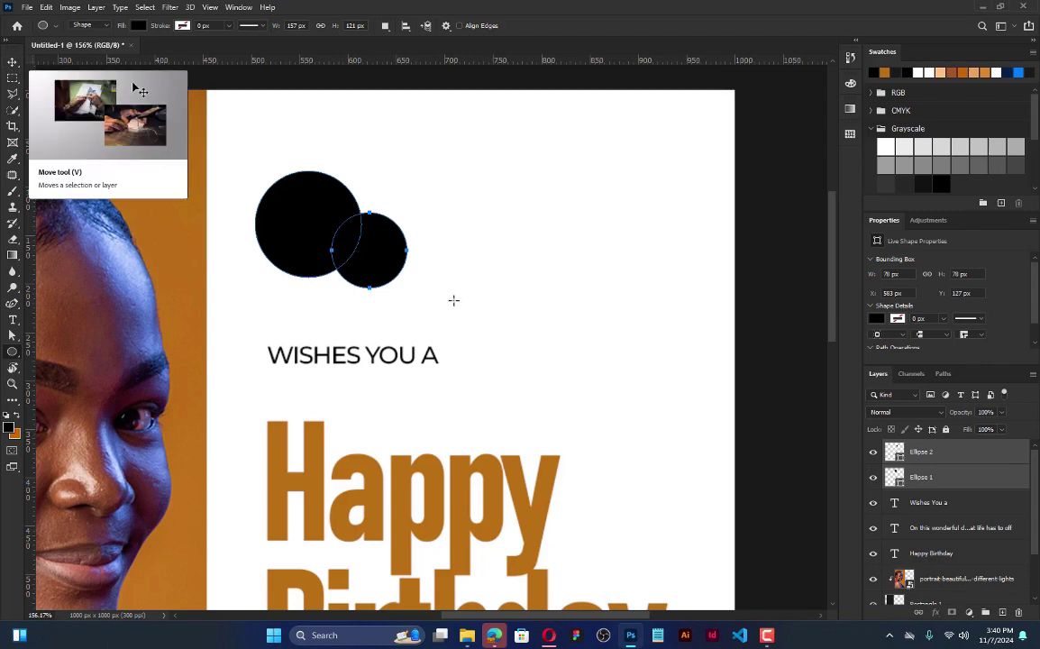
Step: Move only the small circle over the large circle's right edge, vertically centred on it, at about X 559 px, Y 100 px
left_click(939, 453)
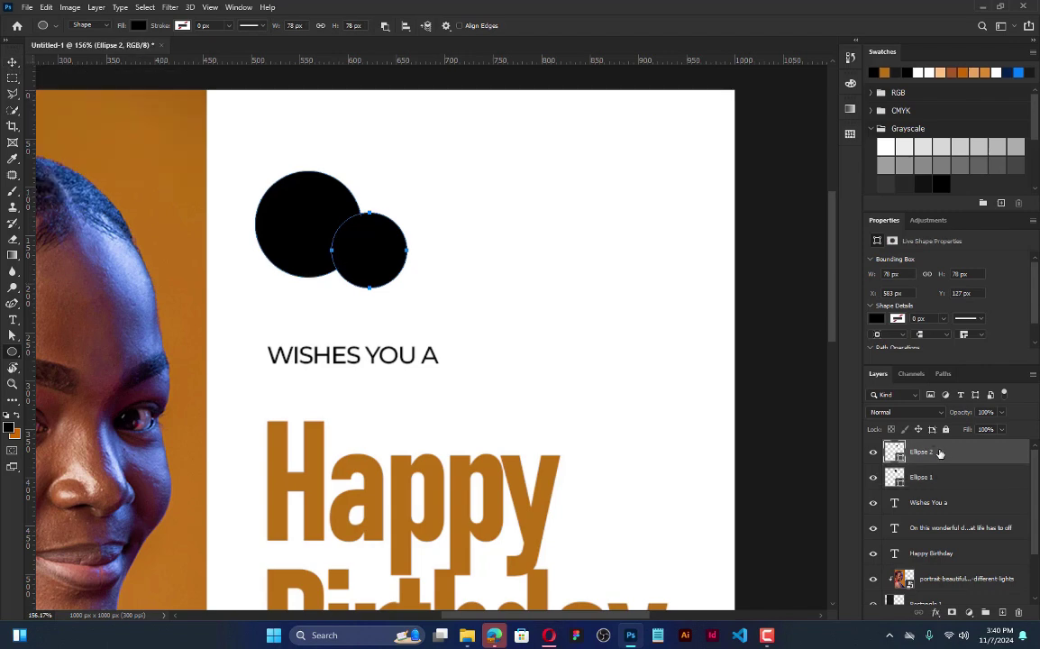
key("v")
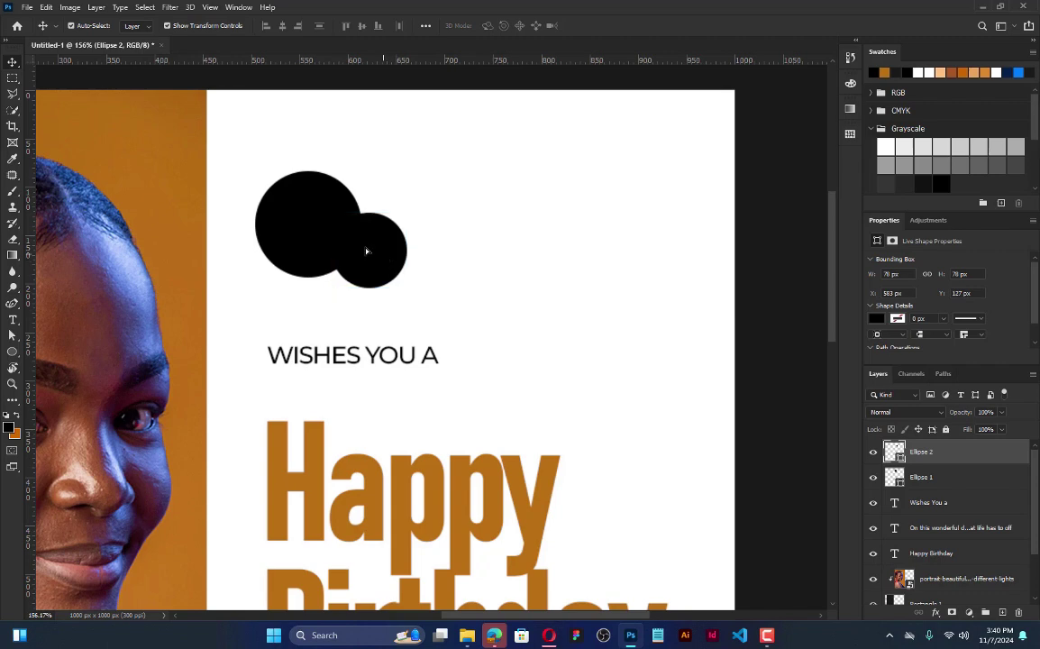
left_click_drag(385, 259, 364, 233)
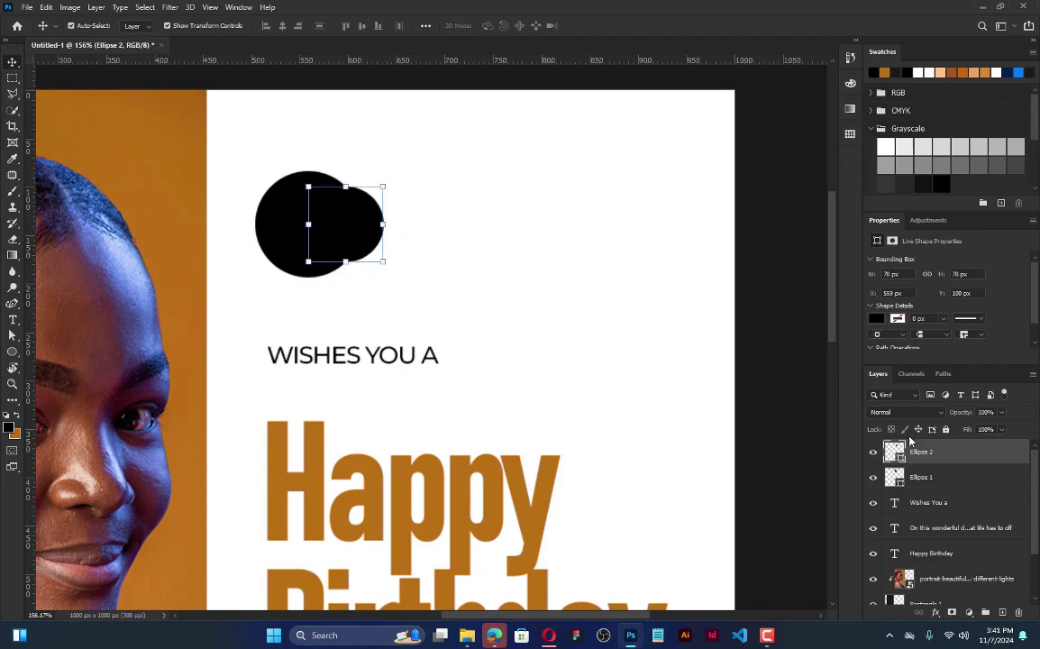
Step: Give the small circle a white 5 px stroke
left_click(898, 319)
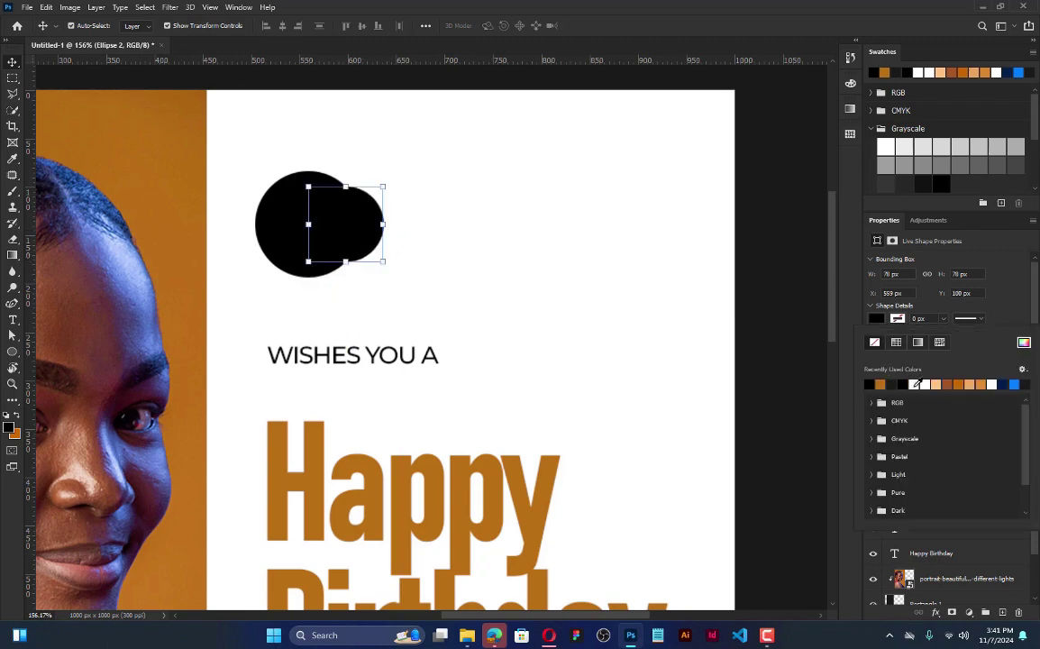
left_click(916, 384)
left_click(979, 295)
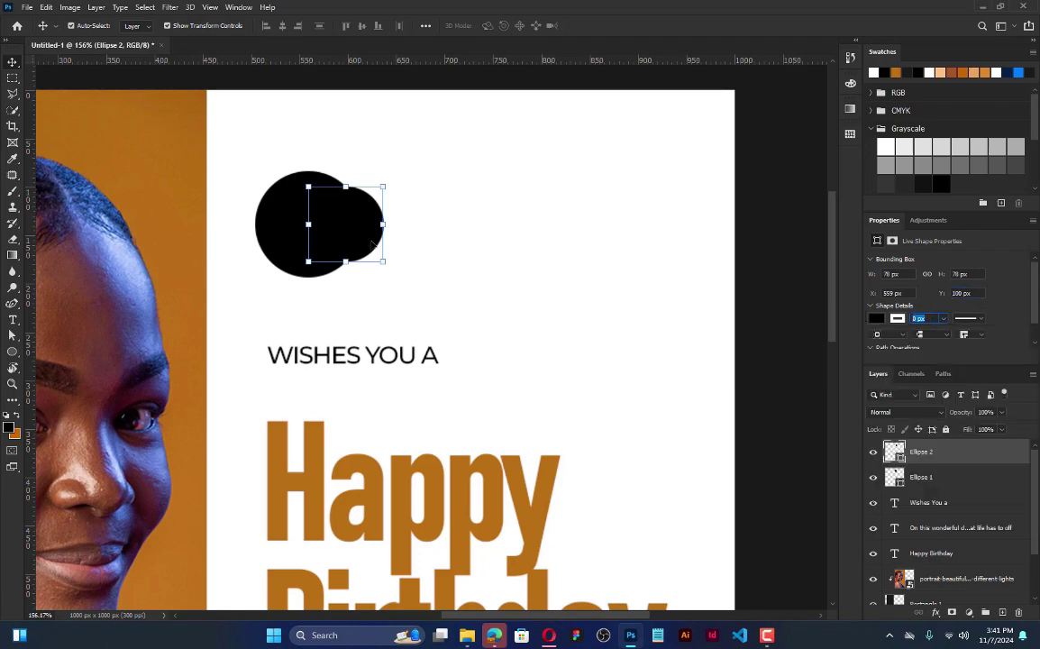
key("Return")
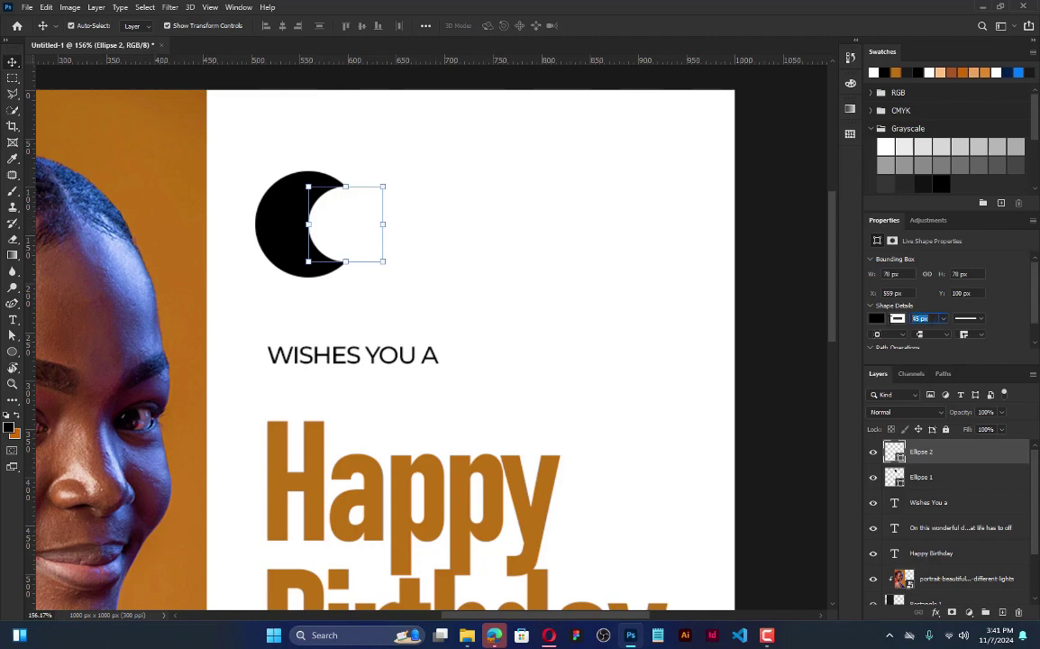
key("Return")
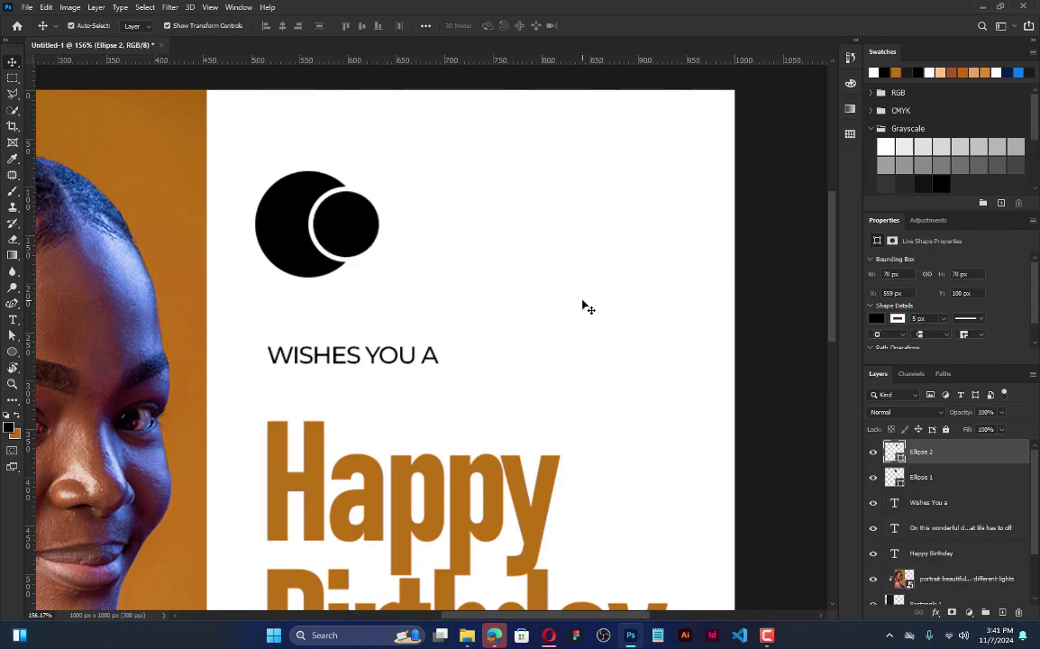
Step: Fill the small circle with the heading's orange-brown and the large circle with light peach
left_click(895, 72)
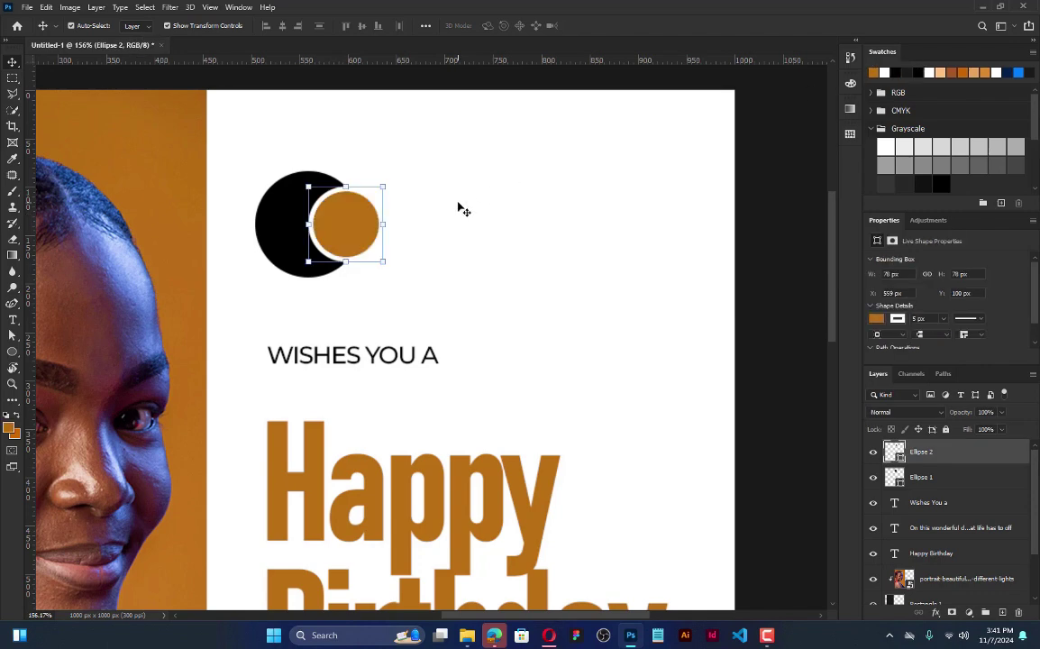
left_click(457, 207)
left_click(281, 216)
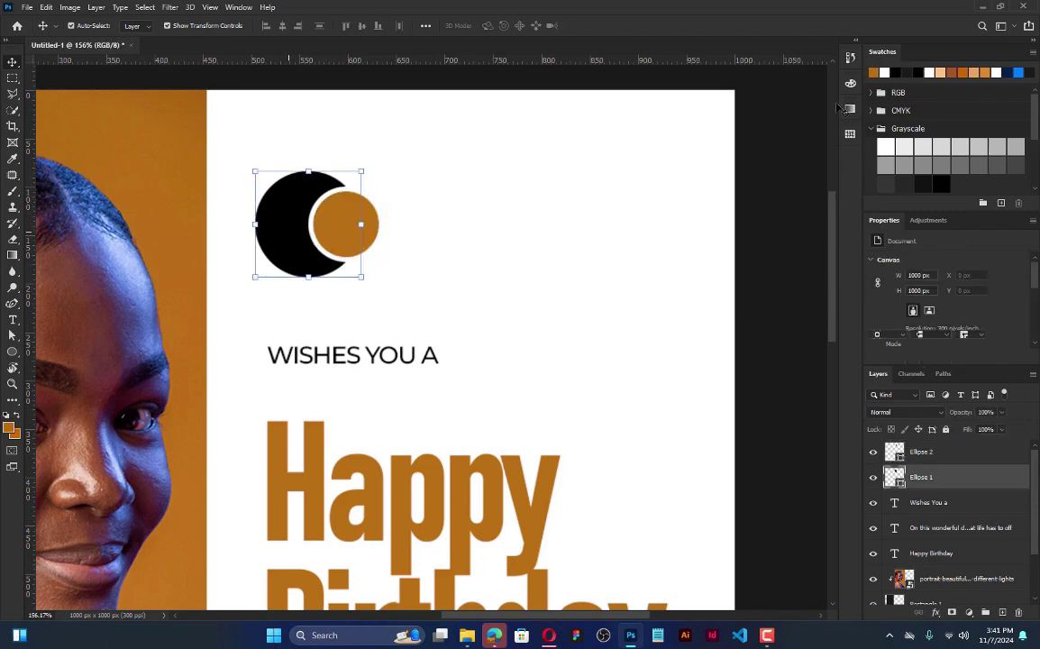
left_click(941, 72)
Step: Scale both circles down together to about 79 by 65 px above the "WISHES YOU A" line
left_click(353, 220)
left_click(262, 238, "shift")
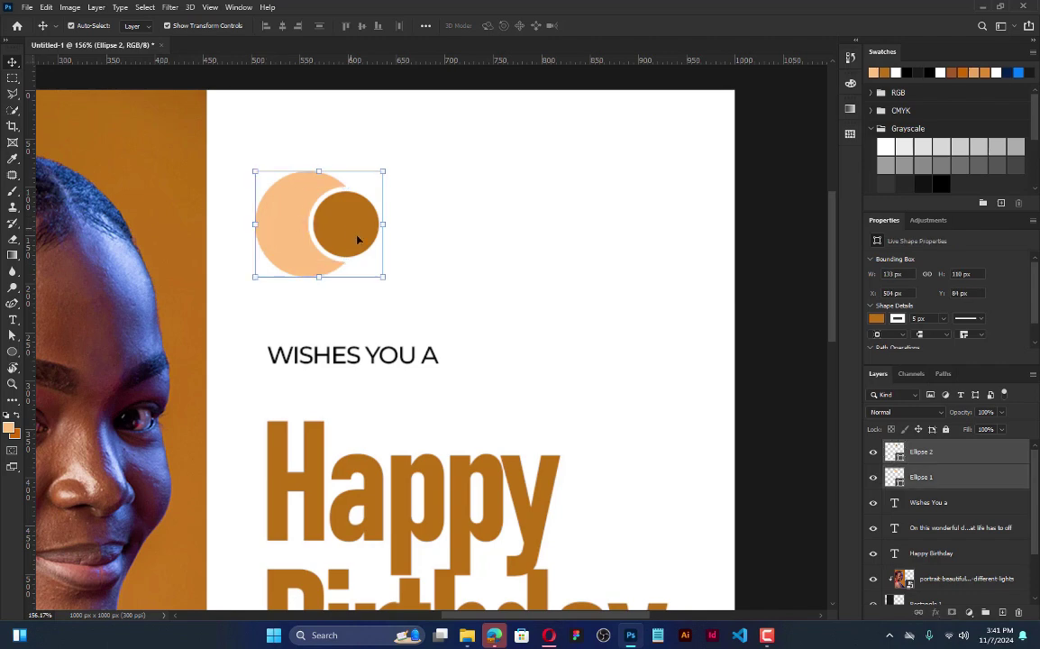
key("ctrl+t")
left_click_drag(383, 277, 391, 233)
key("Return")
Step: Rotate both circles together by 90° and scale them to about 77%, aligned with the left edge of the text
left_click_drag(286, 189, 356, 246)
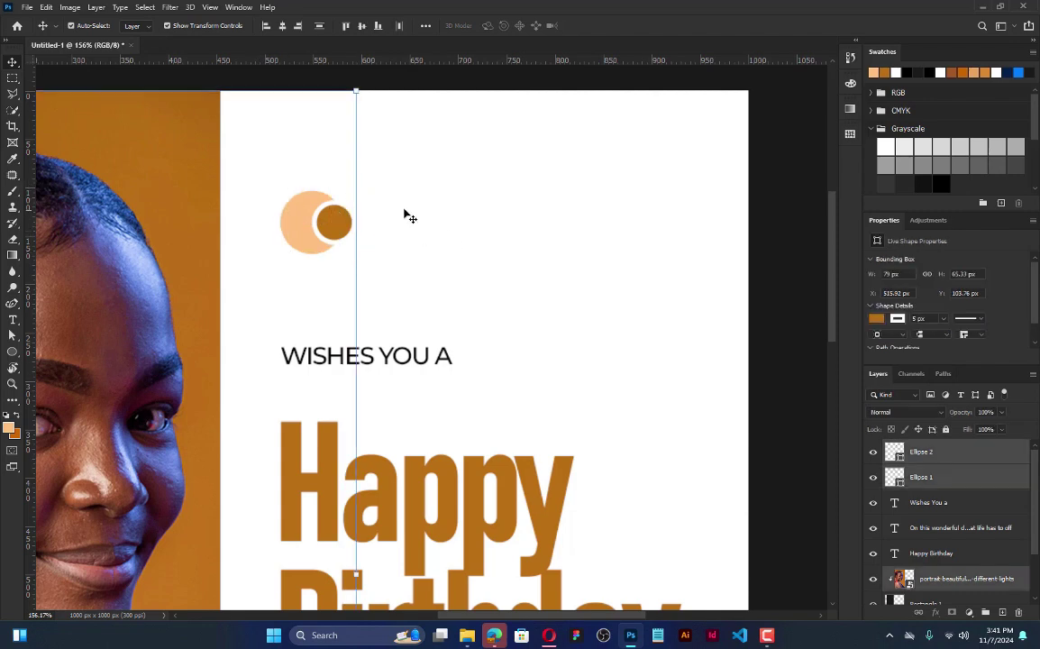
left_click(351, 228)
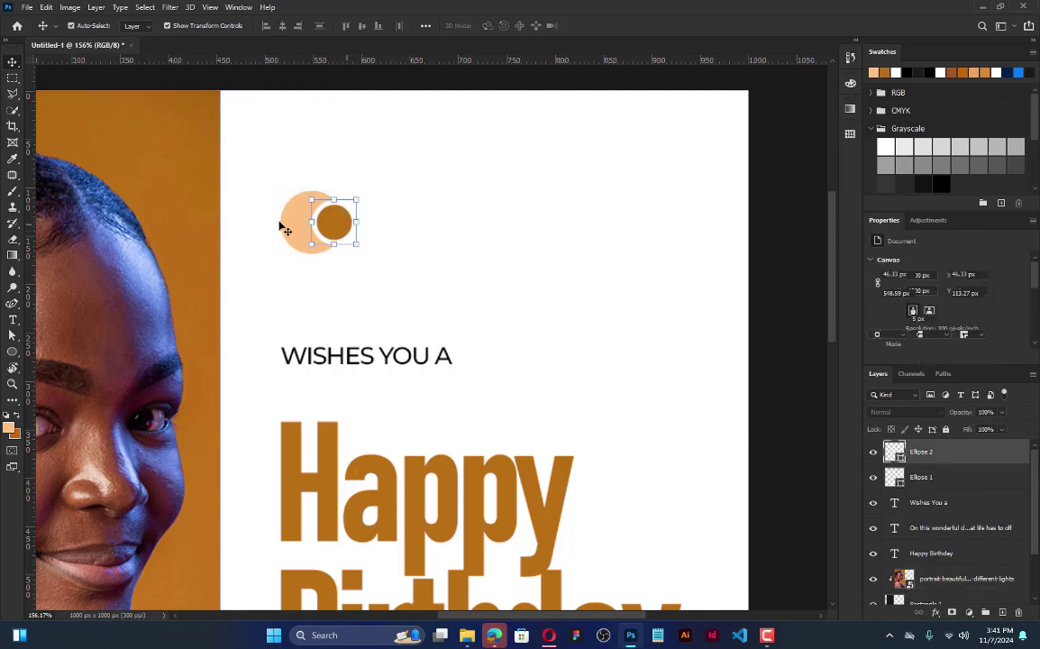
left_click(284, 231, "shift")
left_click_drag(357, 192, 319, 231)
left_click_drag(341, 189, 329, 194)
left_click(611, 29)
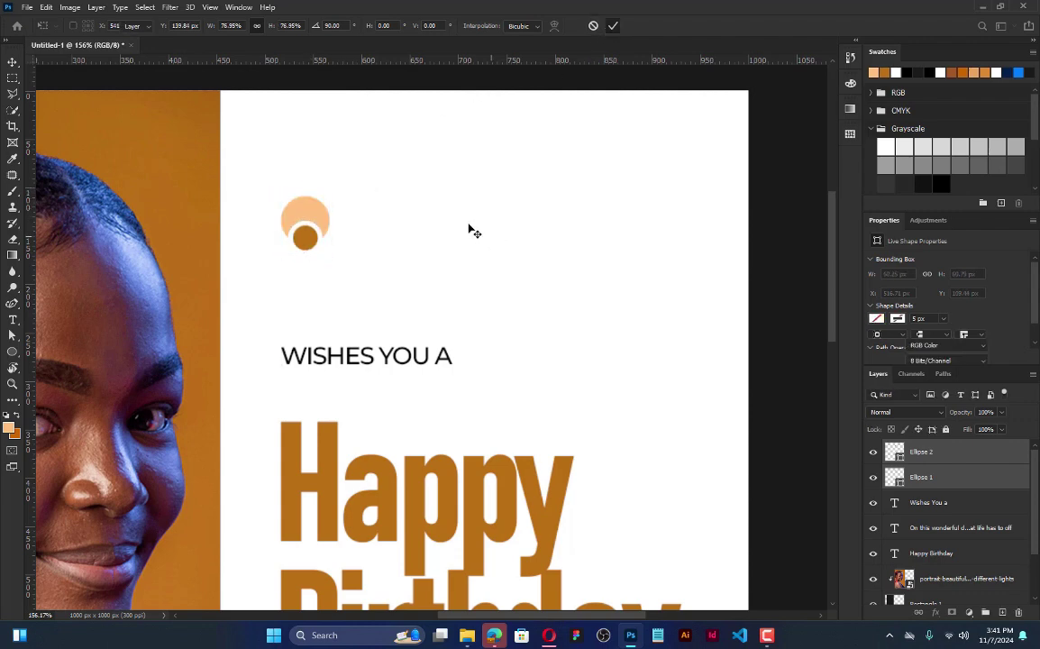
left_click(468, 232)
Step: Add black text beside the two-circle logo reading "THE GAD ACADEMY" with "MULTIMEDIA" on a second line
key("t")
left_click(372, 210)
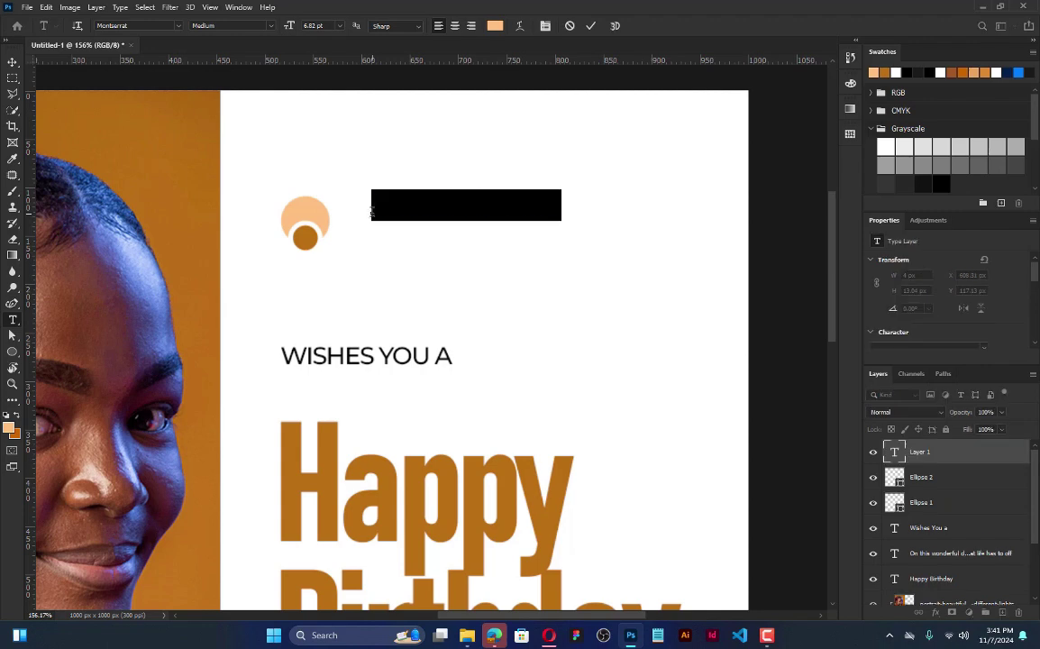
left_click(929, 72)
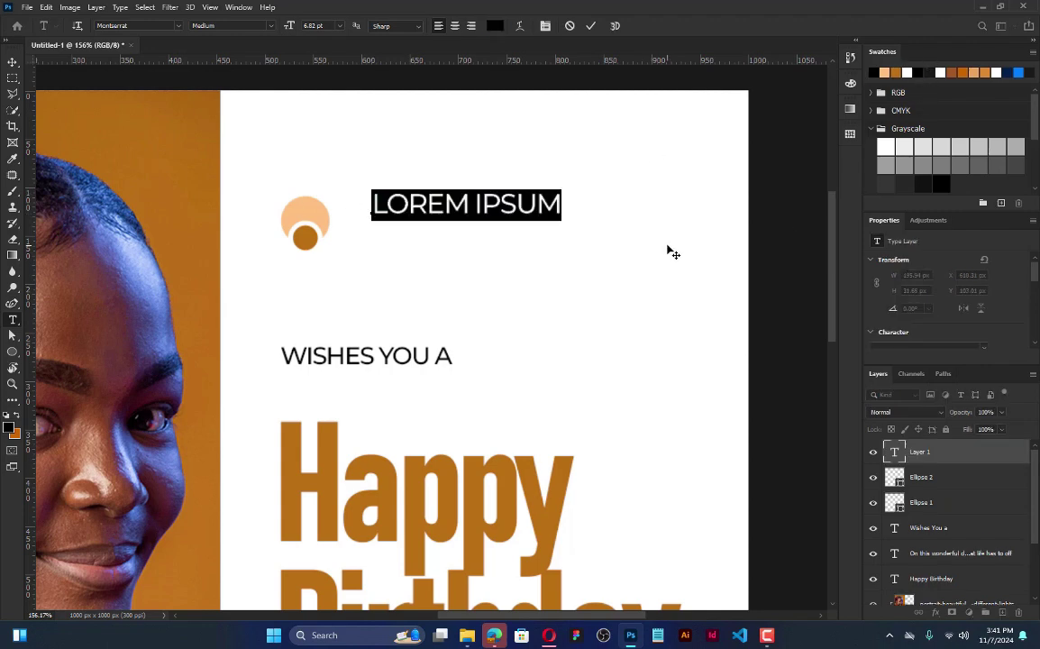
type("TEH")
key("BackSpace")
key("BackSpace")
type("HE")
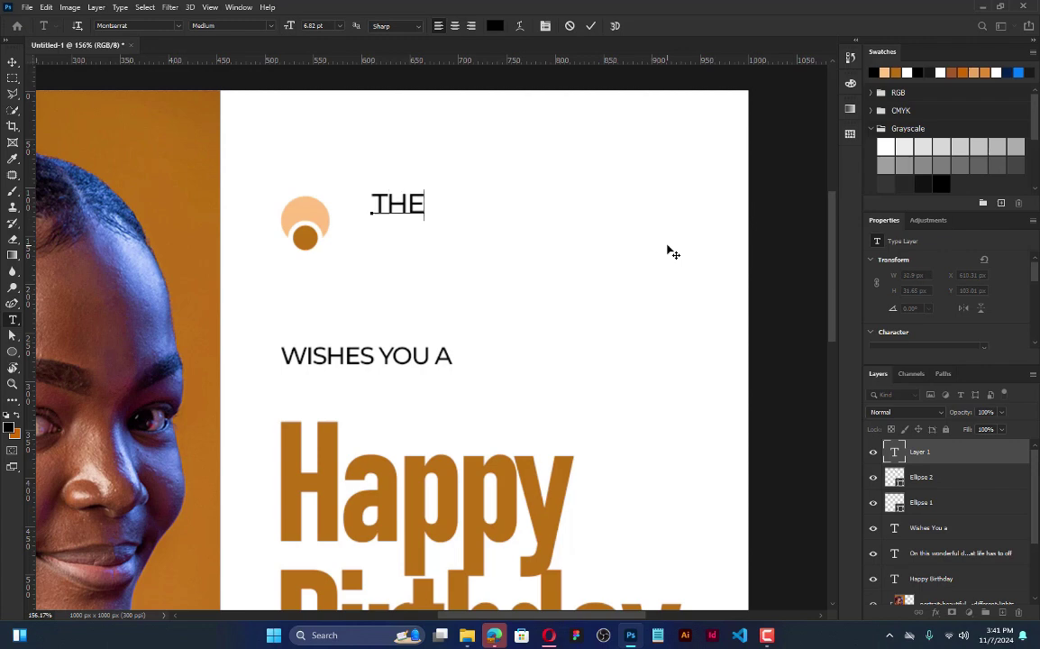
type(" GA")
key("BackSpace")
key("BackSpace")
type("GAD ")
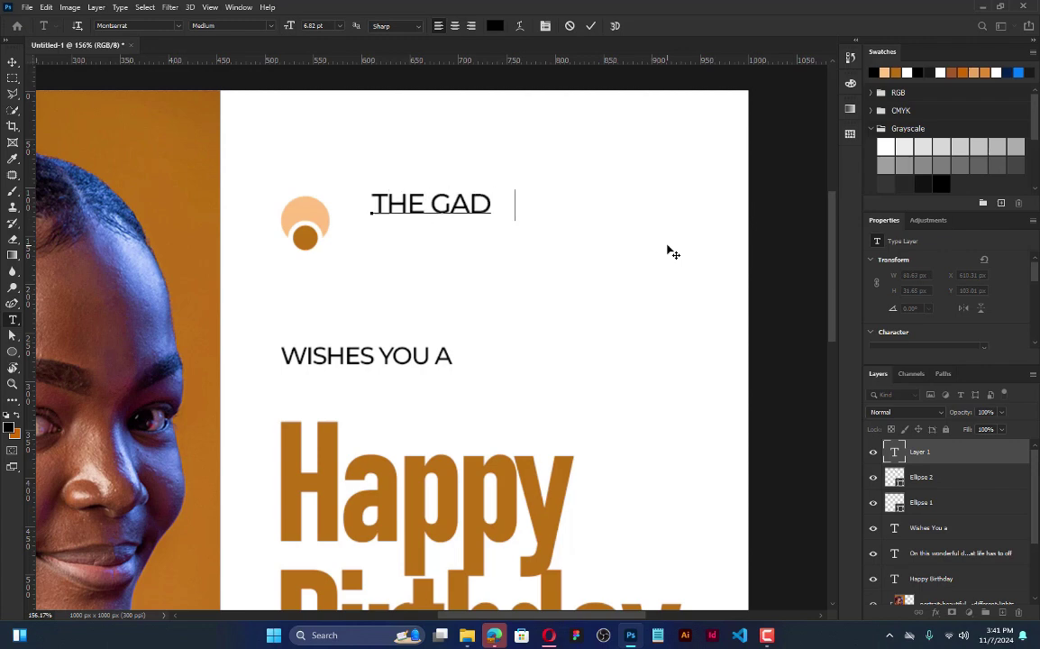
type("ACA")
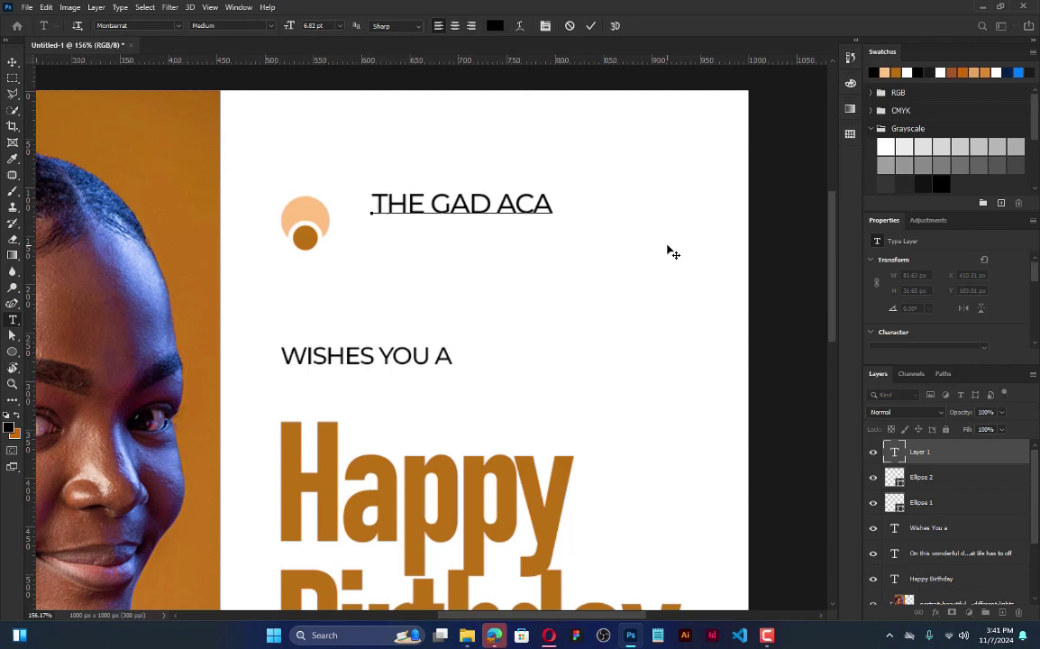
type("DEM")
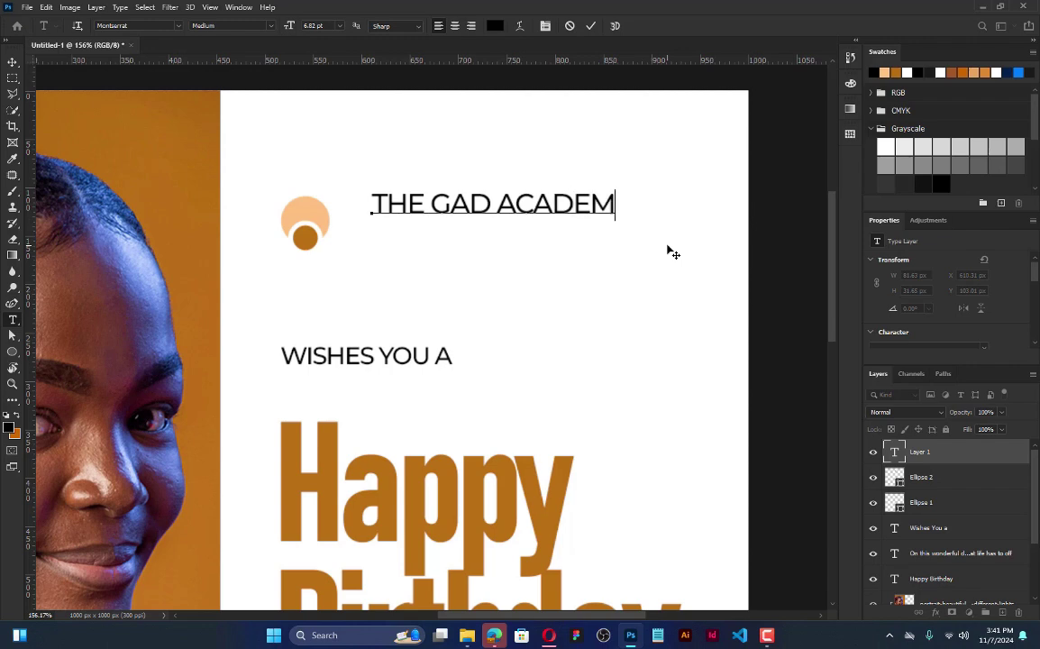
type("YM")
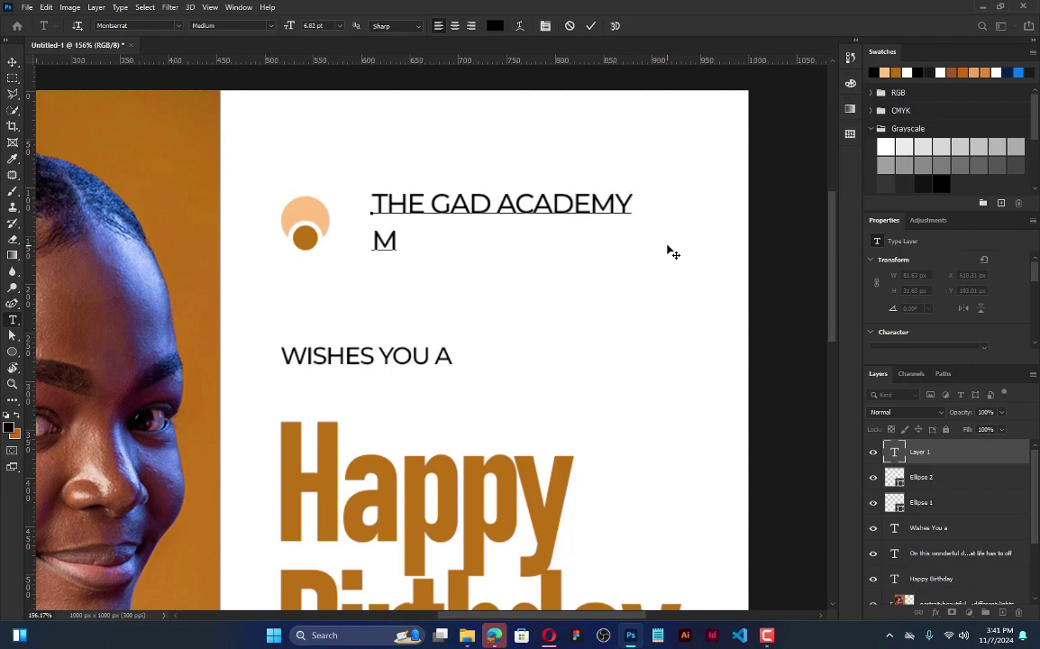
type("ULTI")
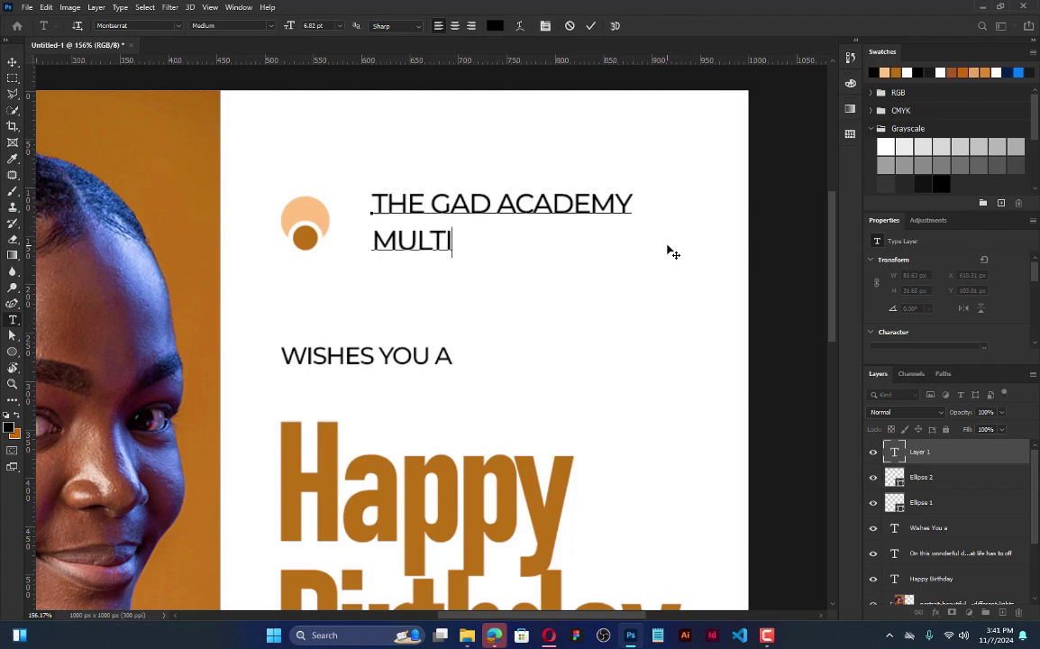
type("MED")
key("BackSpace")
type("IA")
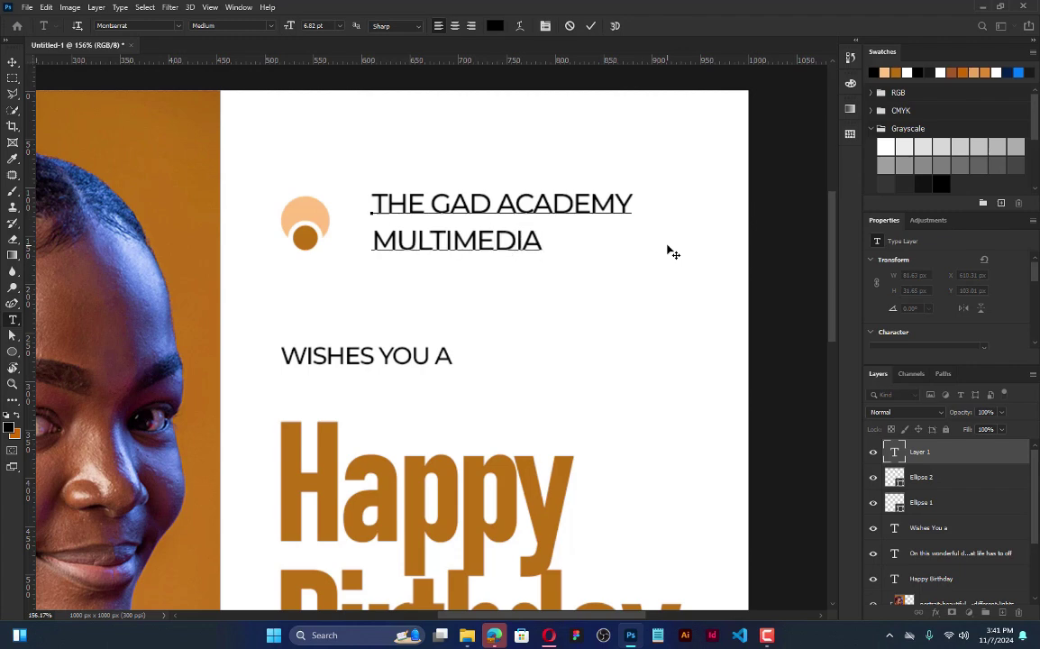
left_click(588, 27)
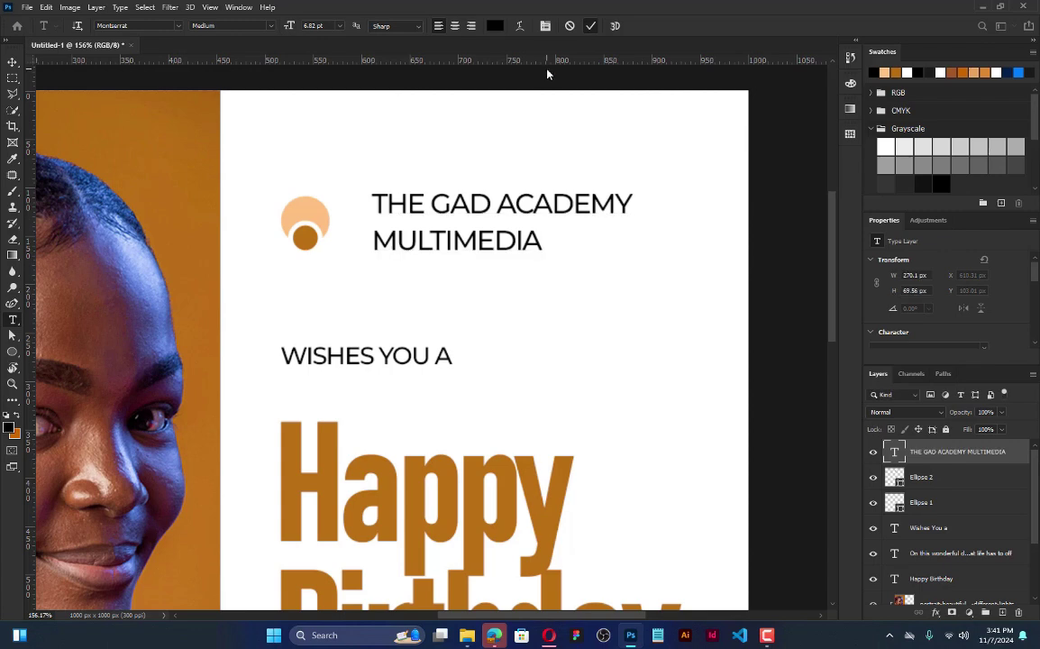
Step: Set the "THE GAD ACADEMY MULTIMEDIA" text to 6 pt size with 6 pt leading and move it closer to the two-circle logo
key("v")
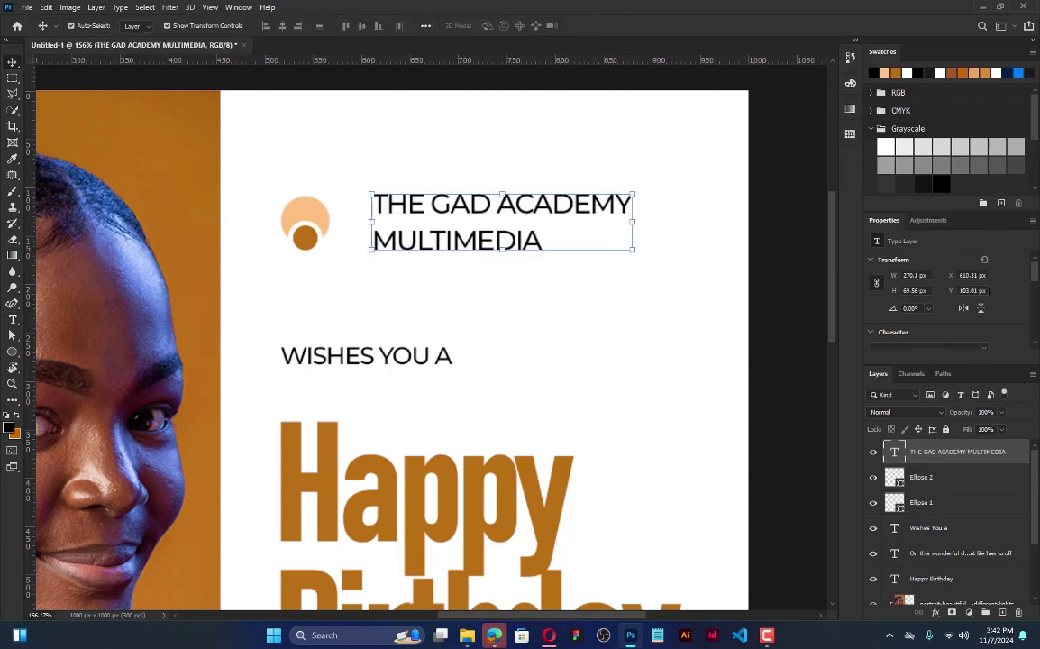
scroll(930, 325, "down", 3)
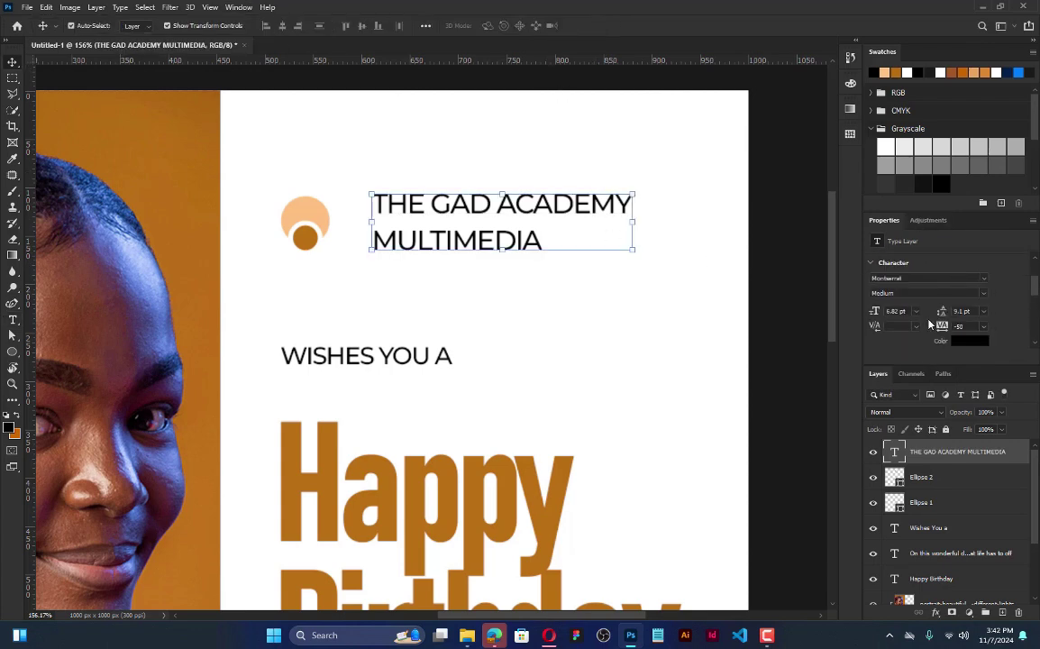
left_click(916, 311)
left_click(916, 312)
left_click(916, 312)
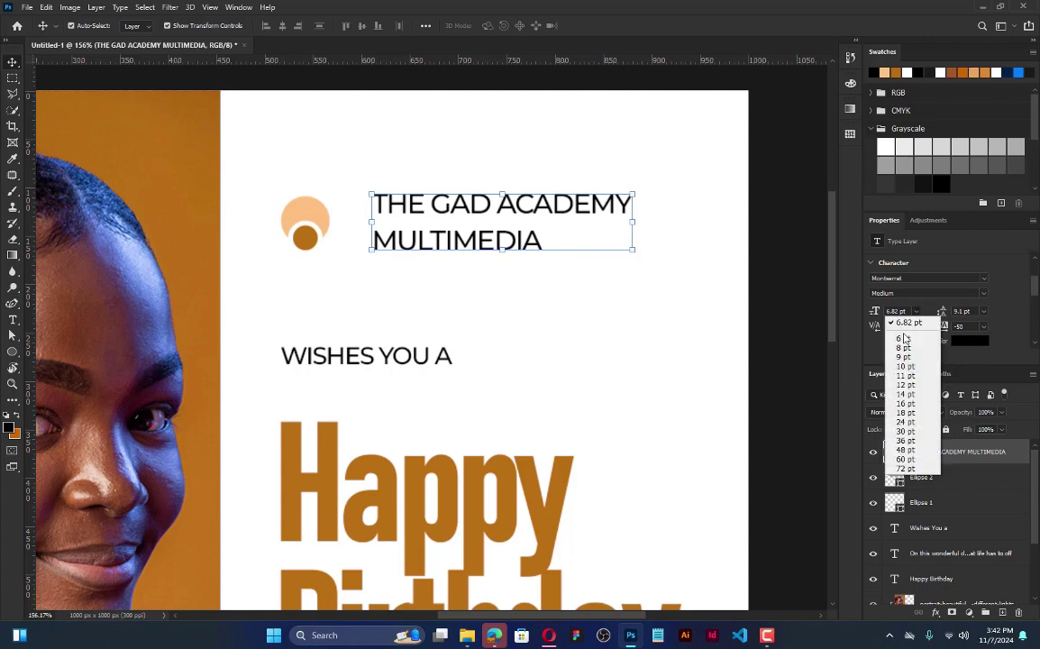
left_click(903, 339)
left_click(981, 311)
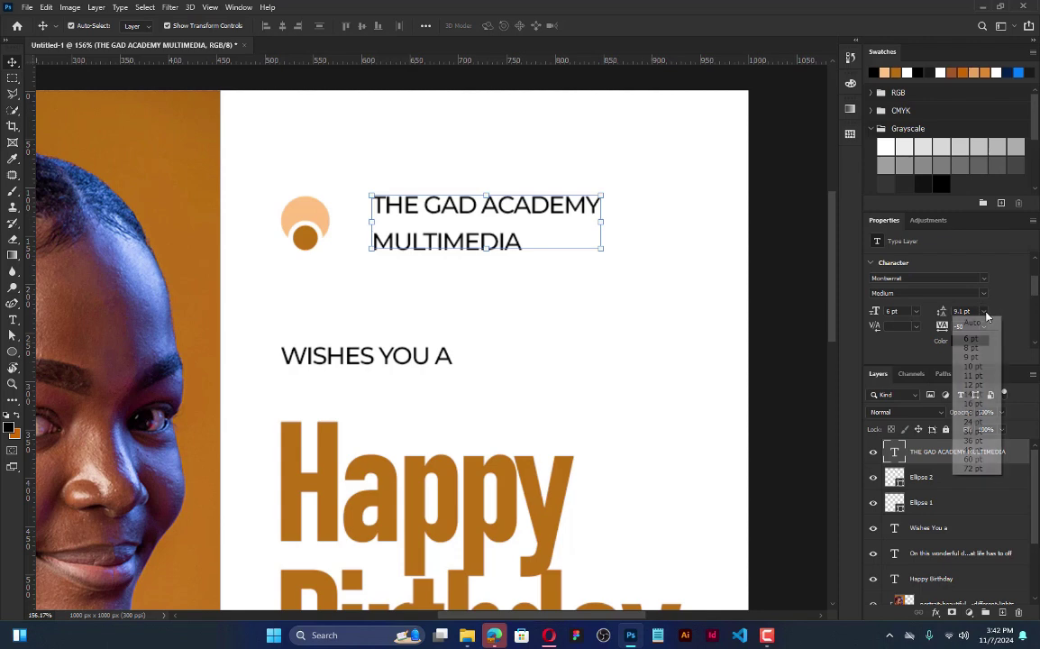
left_click(971, 338)
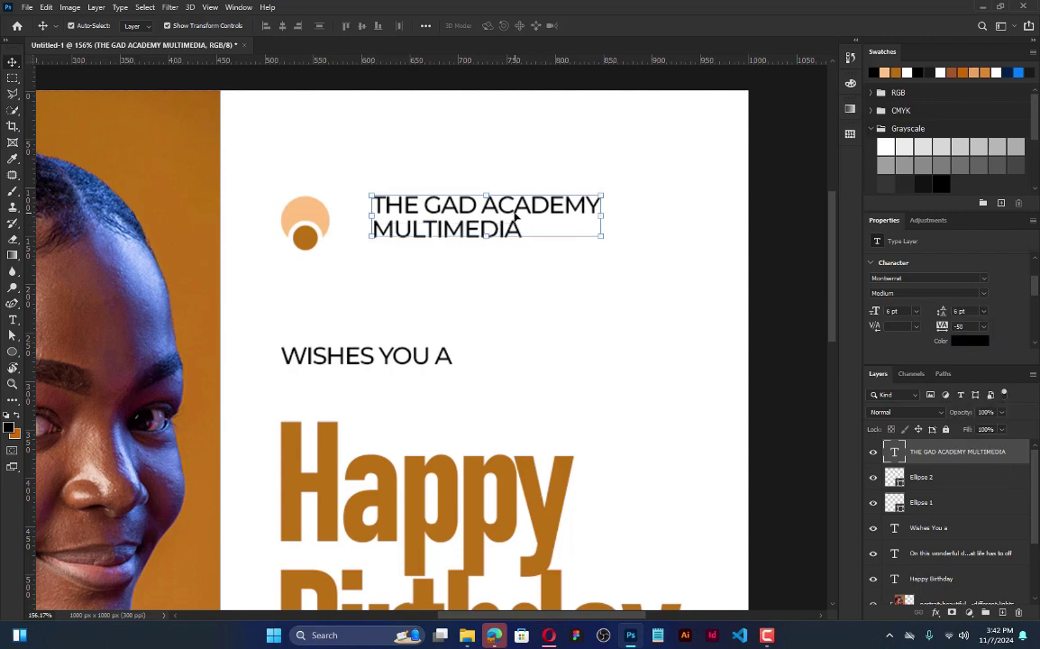
left_click_drag(515, 214, 494, 221)
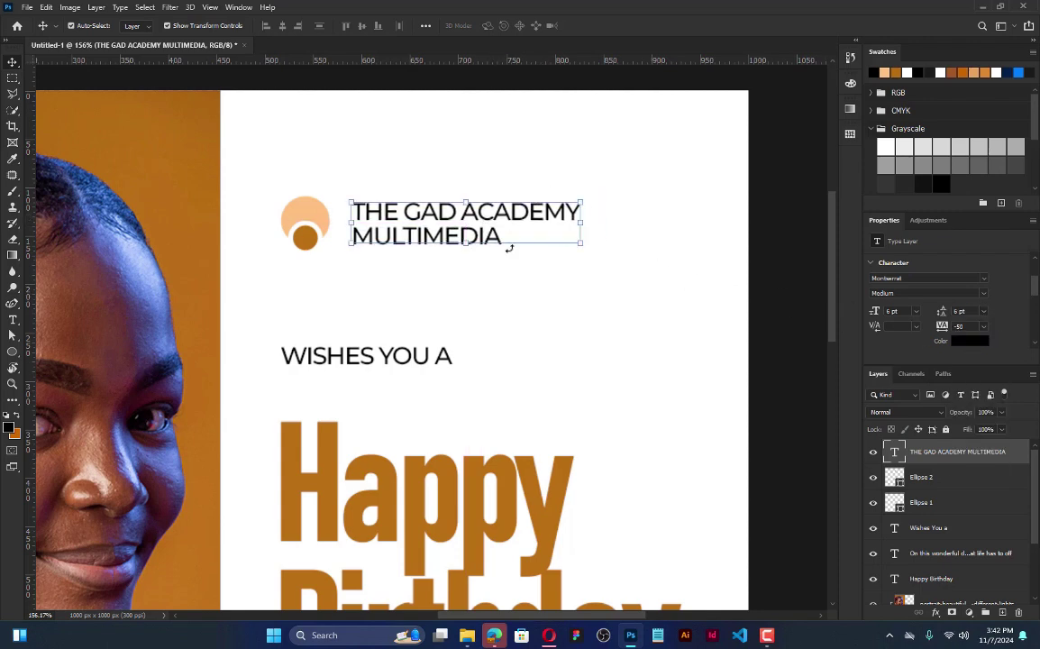
Step: Change the "THE GAD ACADEMY" line to Montserrat ExtraBold, leaving "MULTIMEDIA" in Medium
double_click(508, 232)
left_click(573, 202)
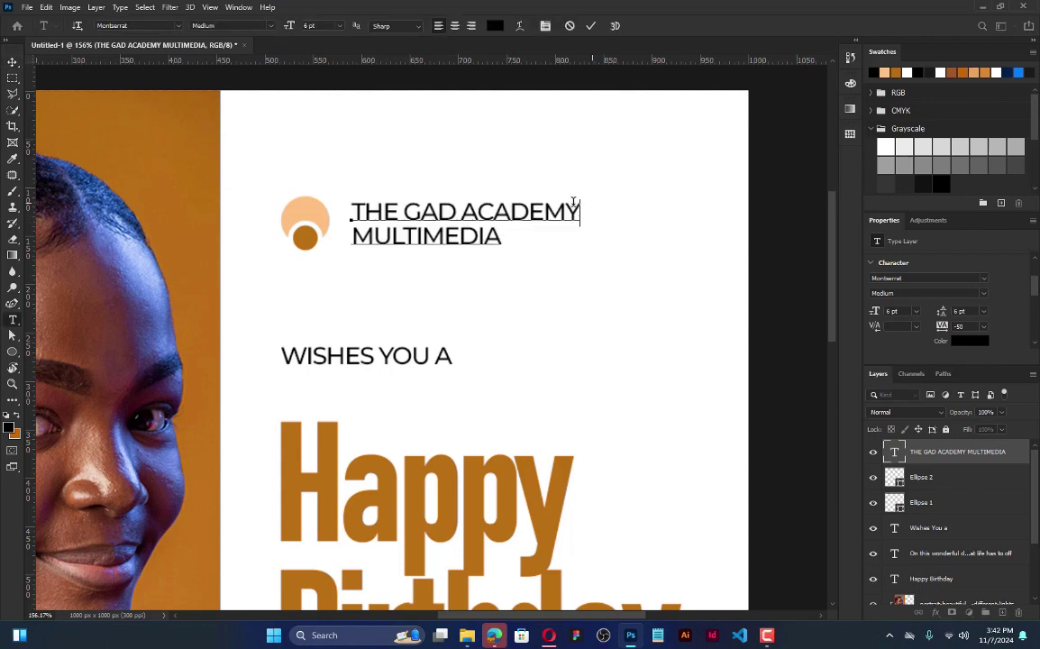
left_click_drag(573, 202, 275, 202)
left_click(983, 293)
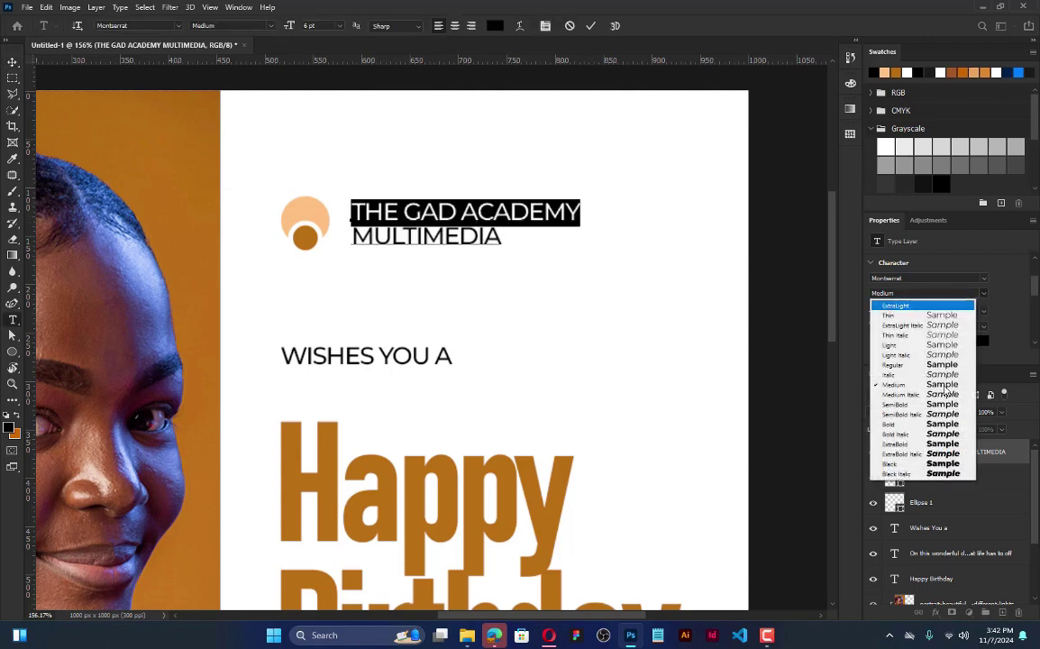
left_click(893, 410)
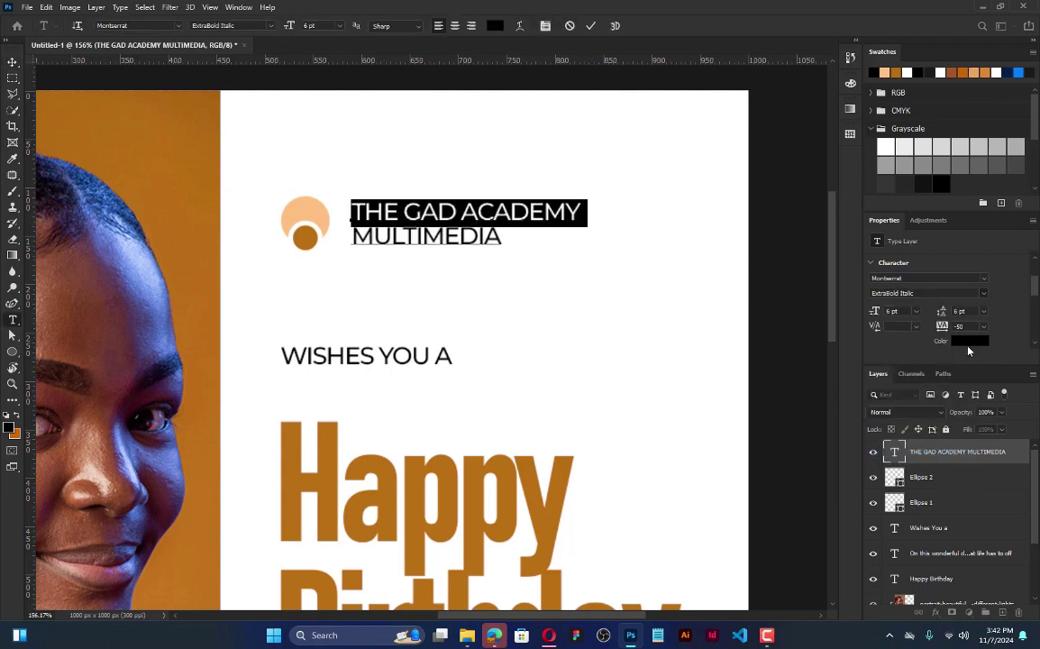
left_click(982, 293)
left_click(892, 398)
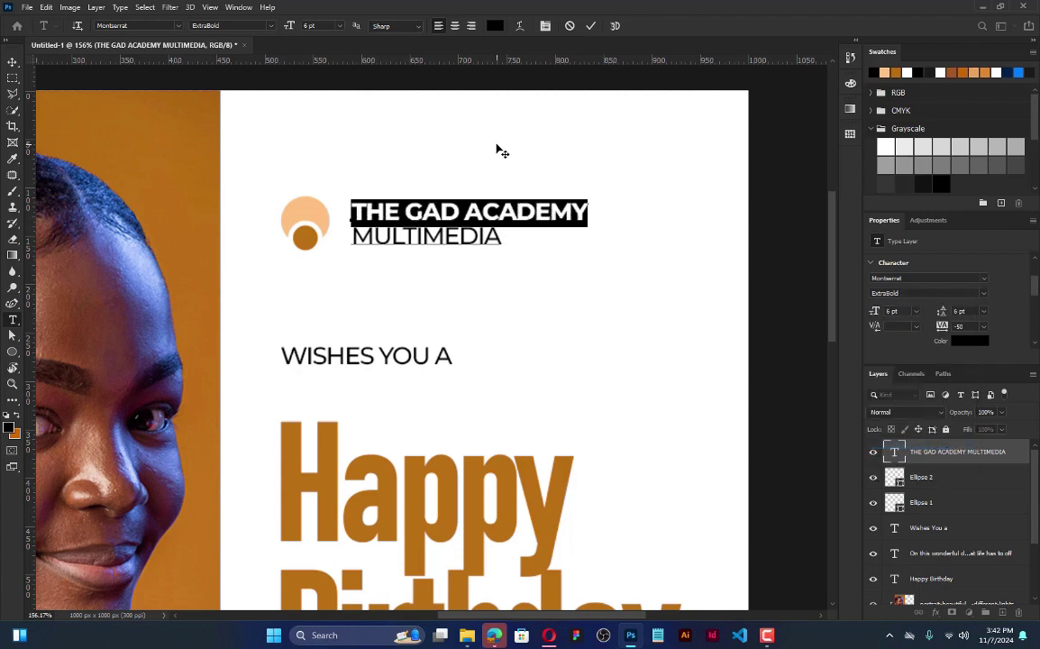
key("Escape")
key("v")
Step: Nudge the academy name slightly closer to the two-circle logo and commit its placement
left_click_drag(274, 176, 553, 212)
left_click(561, 212)
key("ctrl+t")
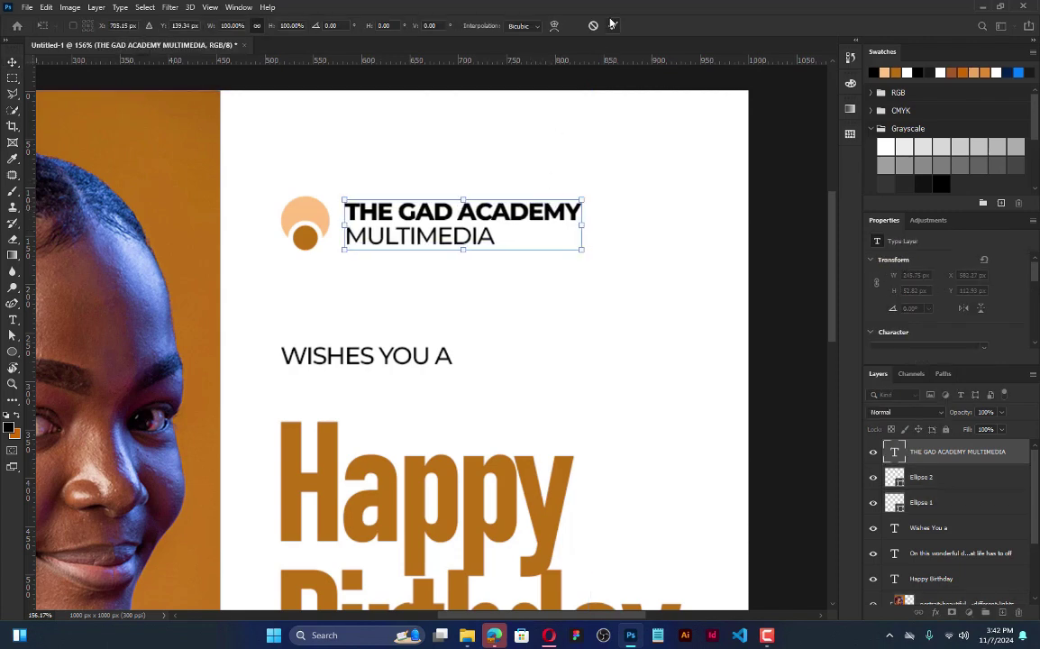
scroll(600, 186, "down", 5)
key("Return")
scroll(639, 240, "up", 2)
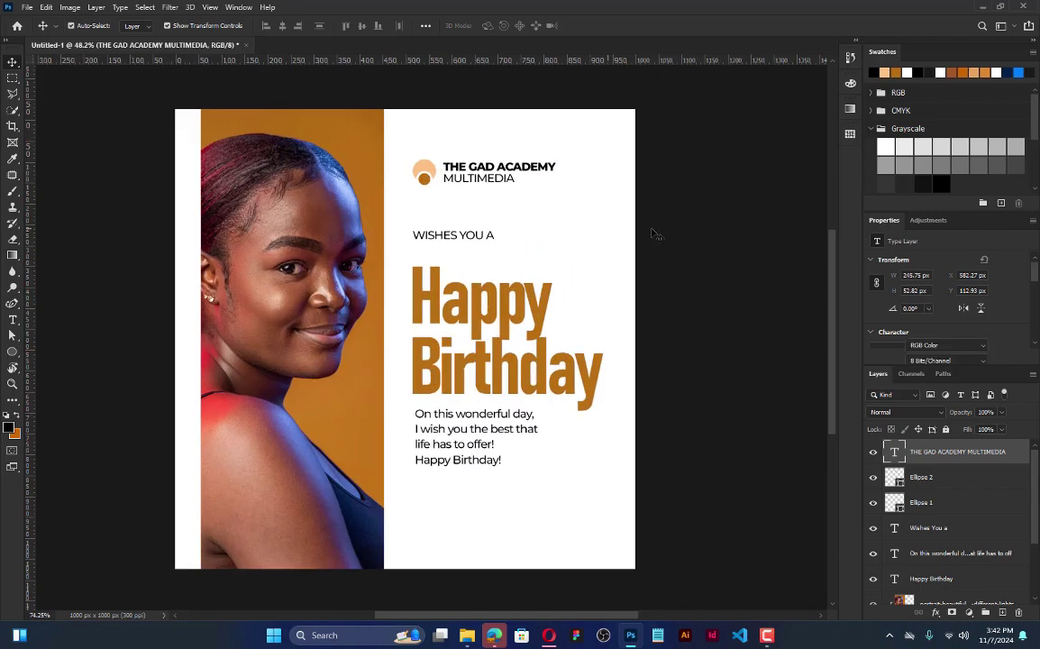
left_click(655, 235)
scroll(466, 286, "up", 2)
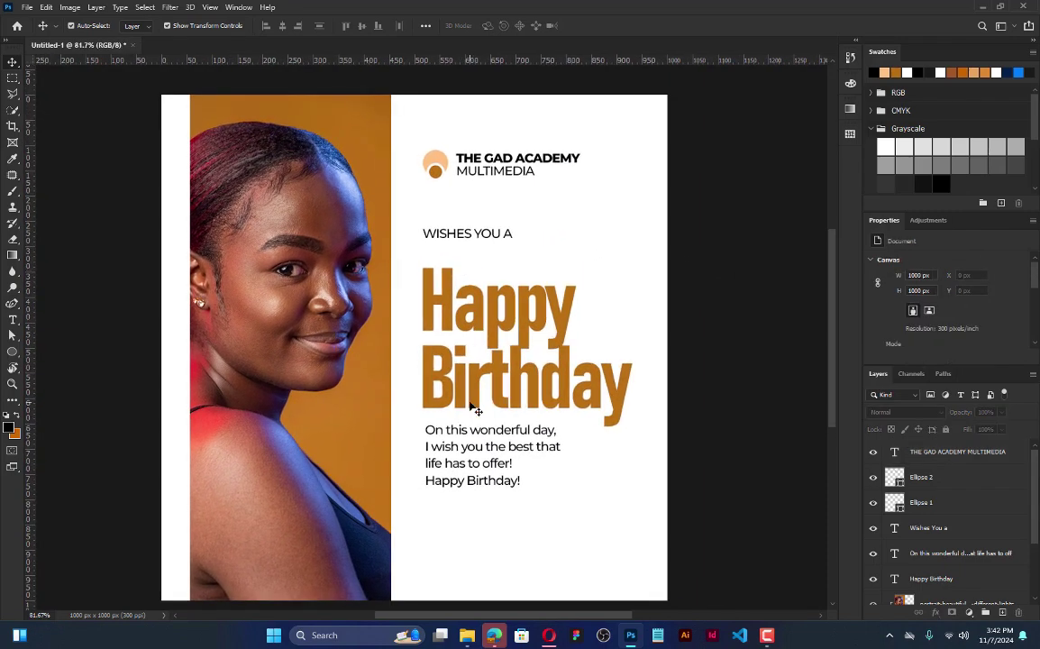
Step: Move the "Happy Birthday" heading and the message below it down together by about 16 px
left_click(467, 432)
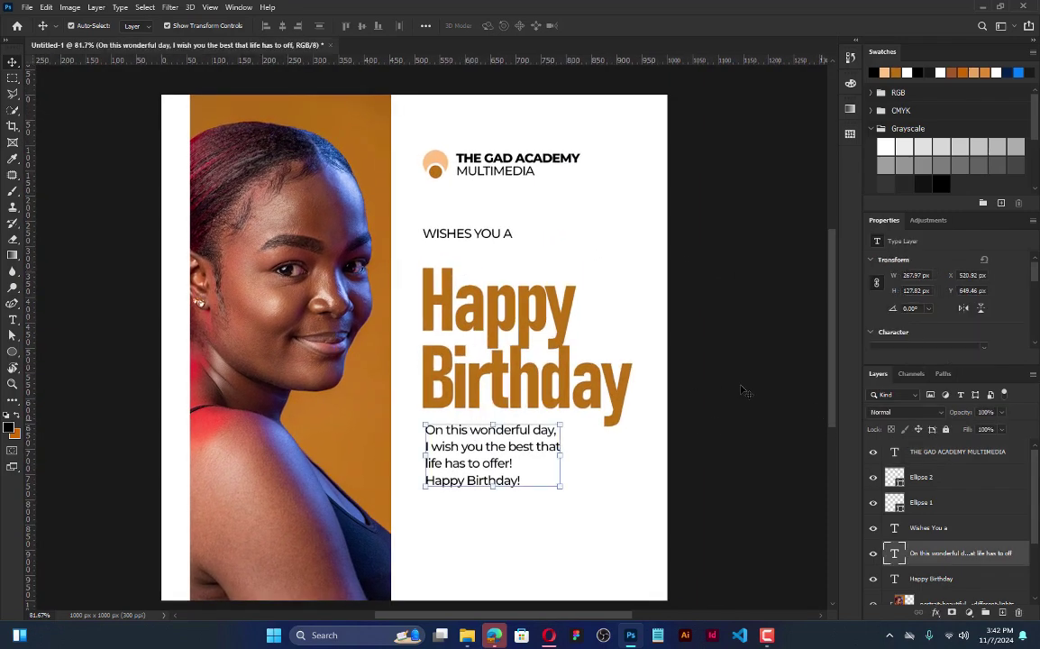
left_click(527, 351, "shift")
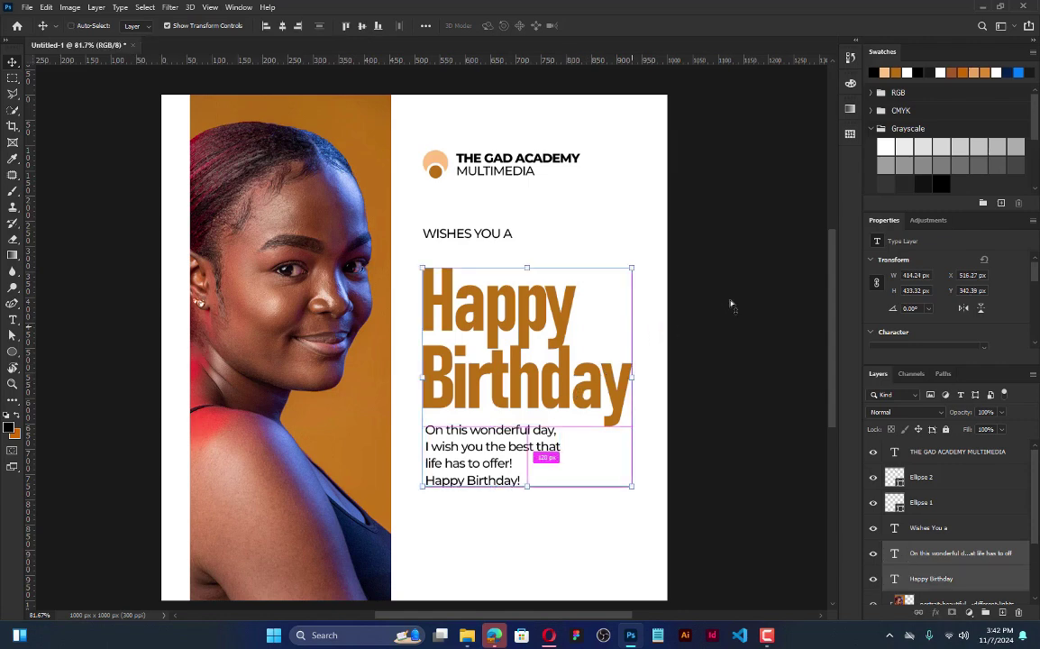
mouse_move(731, 304)
left_mouse_down()
mouse_move(753, 289)
mouse_move(729, 325)
left_mouse_up()
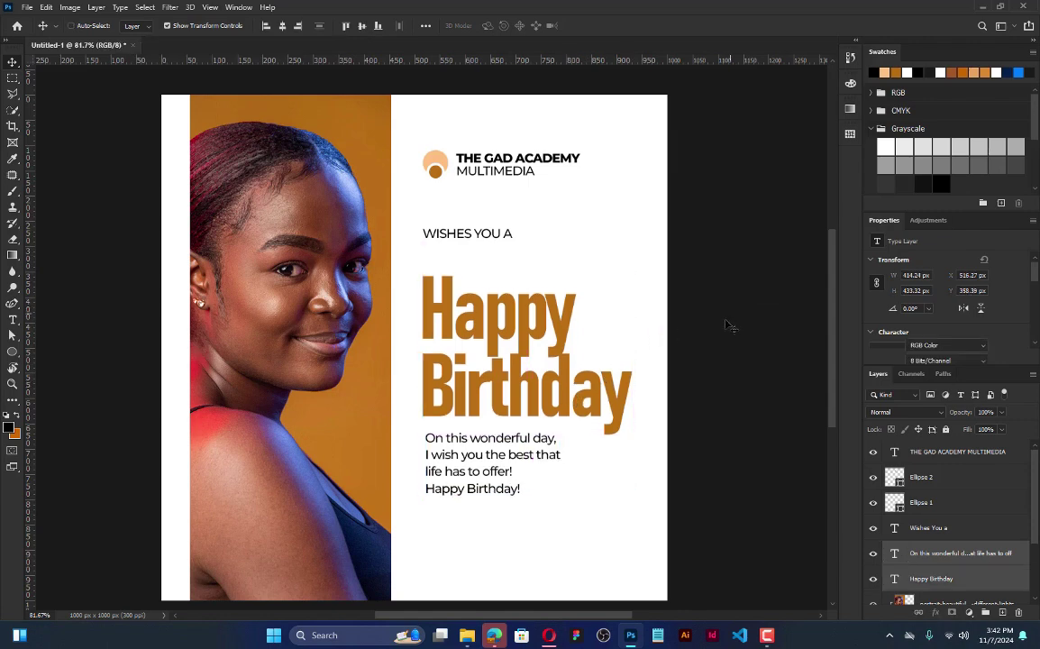
left_click(725, 319)
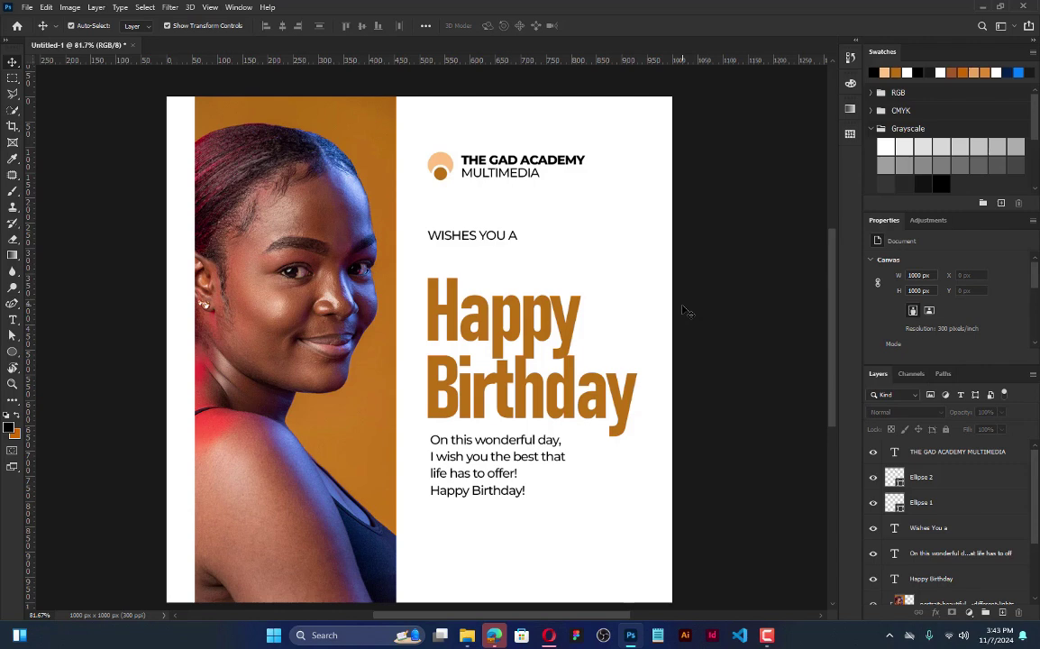
Step: Add a Gradient Overlay effect to the "Happy Birthday" heading layer
left_click(532, 333)
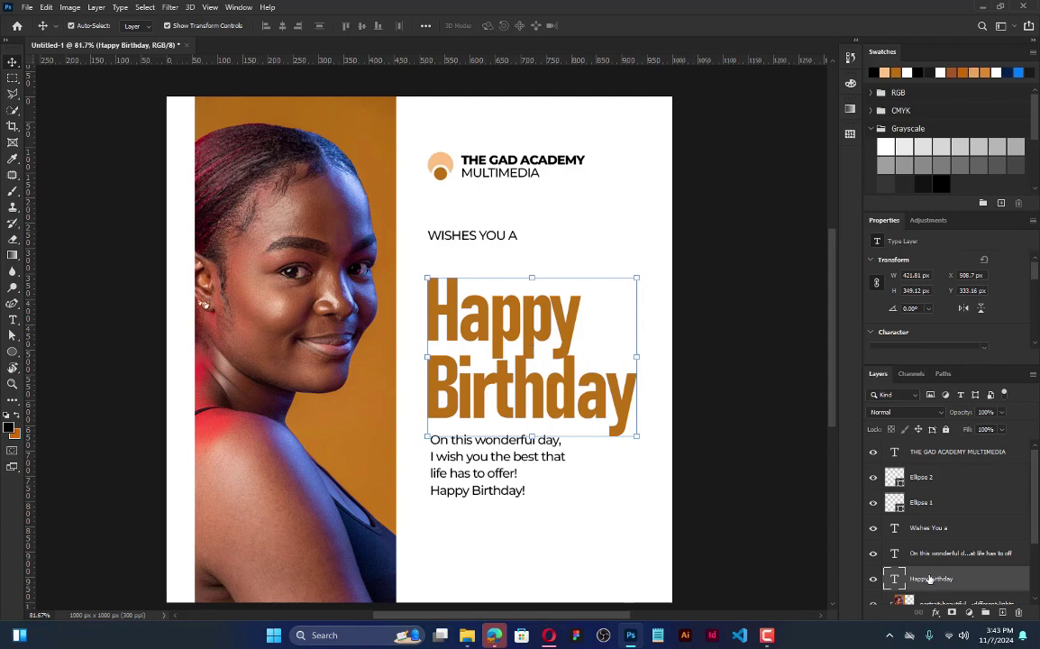
scroll(931, 558, "down", 3)
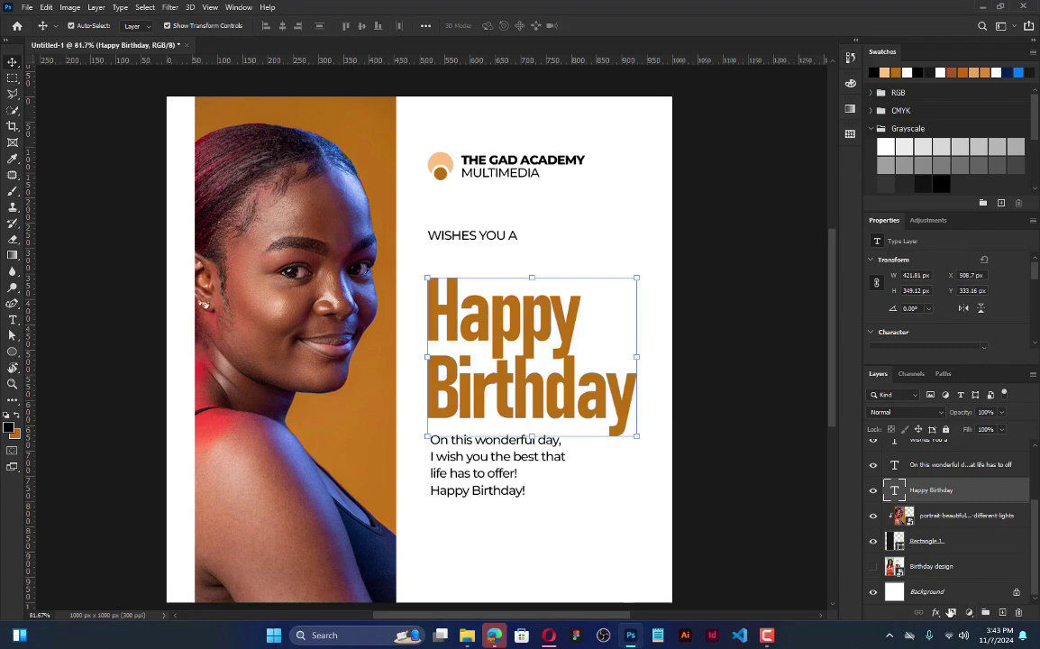
left_click(936, 613)
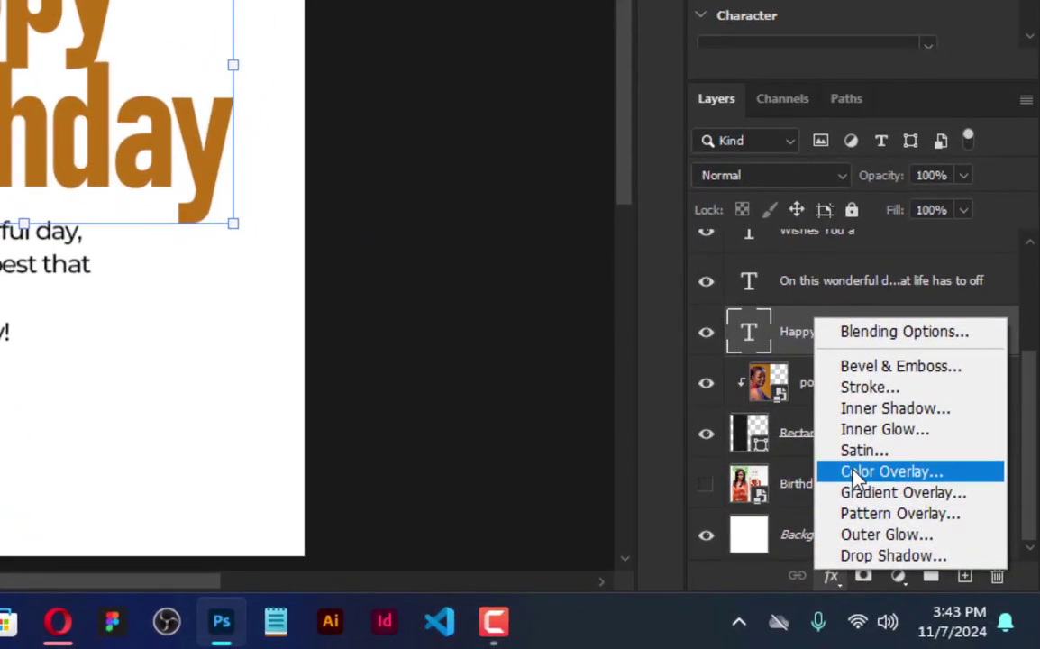
left_click(897, 527)
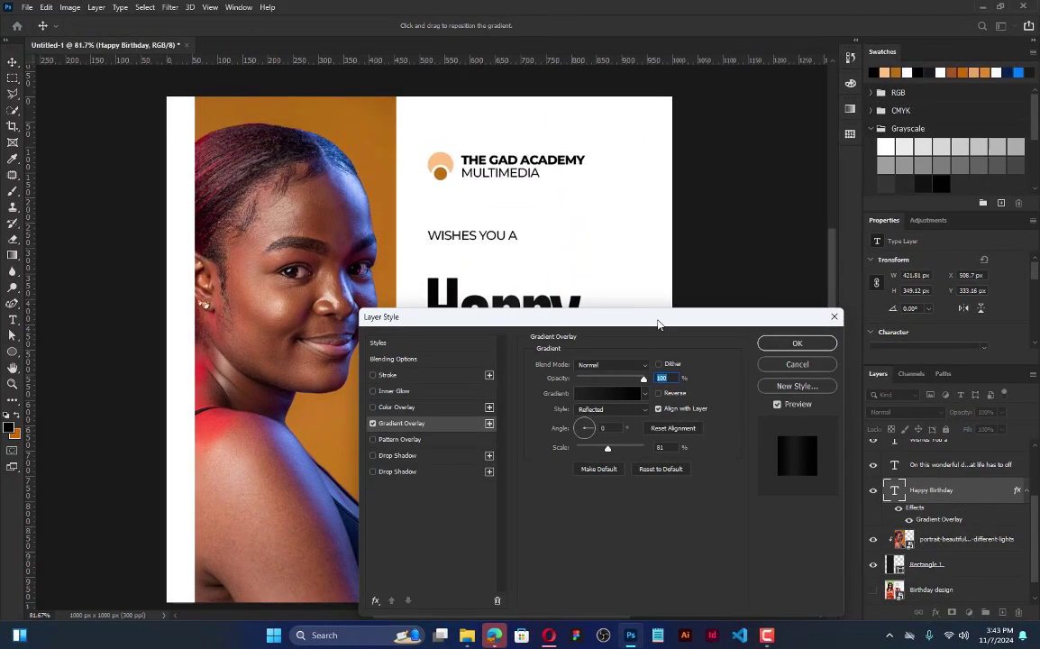
left_click_drag(657, 324, 849, 177)
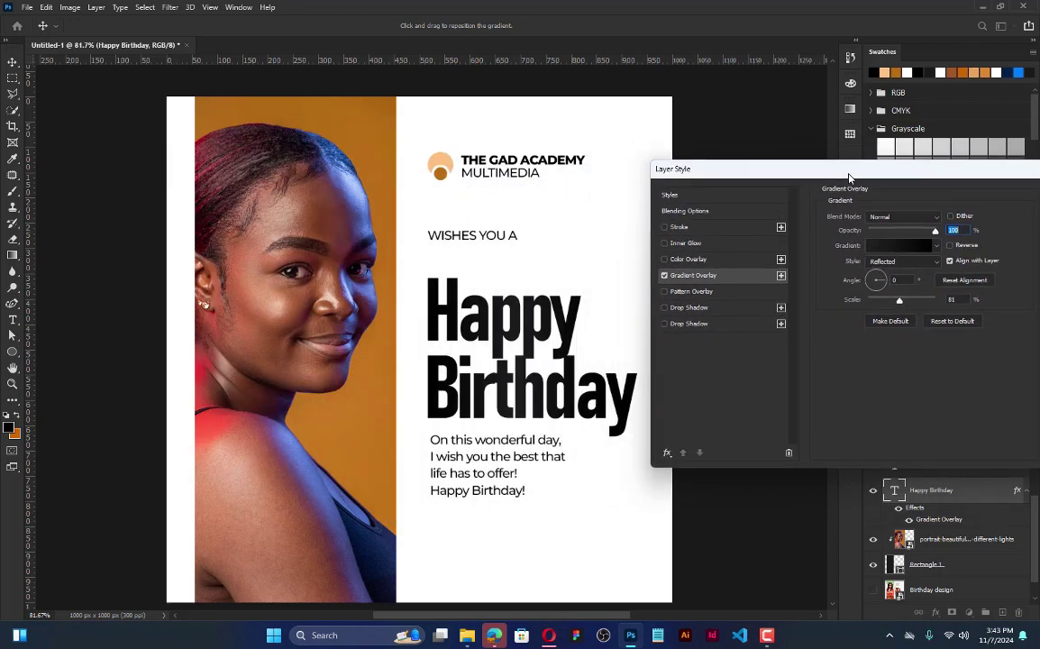
Step: Set the overlay's gradient to run from the heading's orange-brown at 0% to the logo's light peach at 100%
left_click(895, 250)
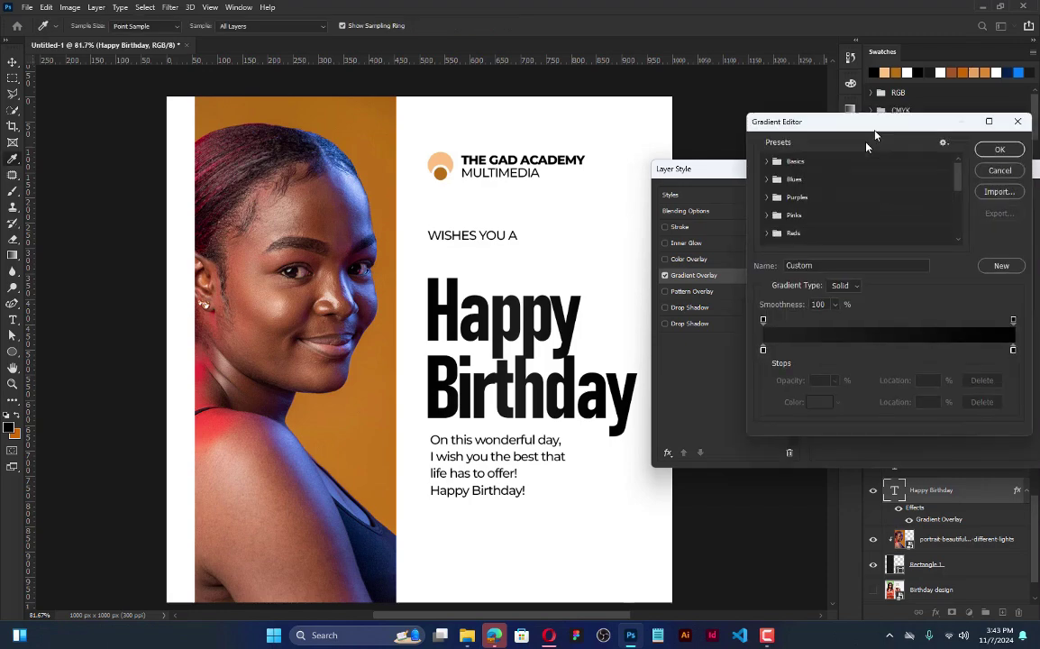
left_click_drag(880, 128, 814, 171)
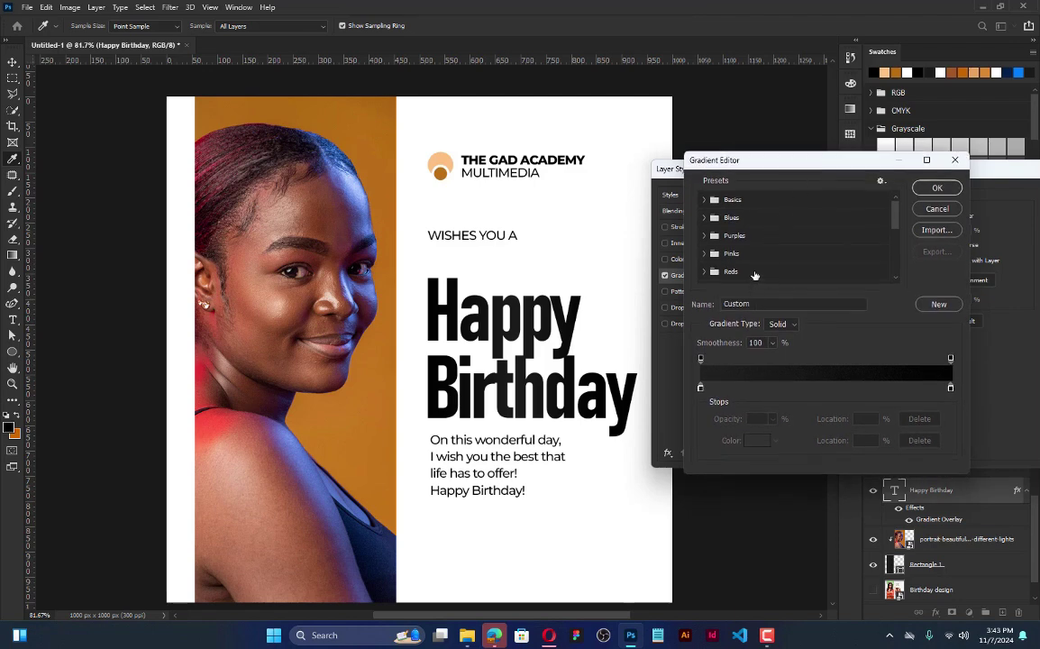
left_click(700, 390)
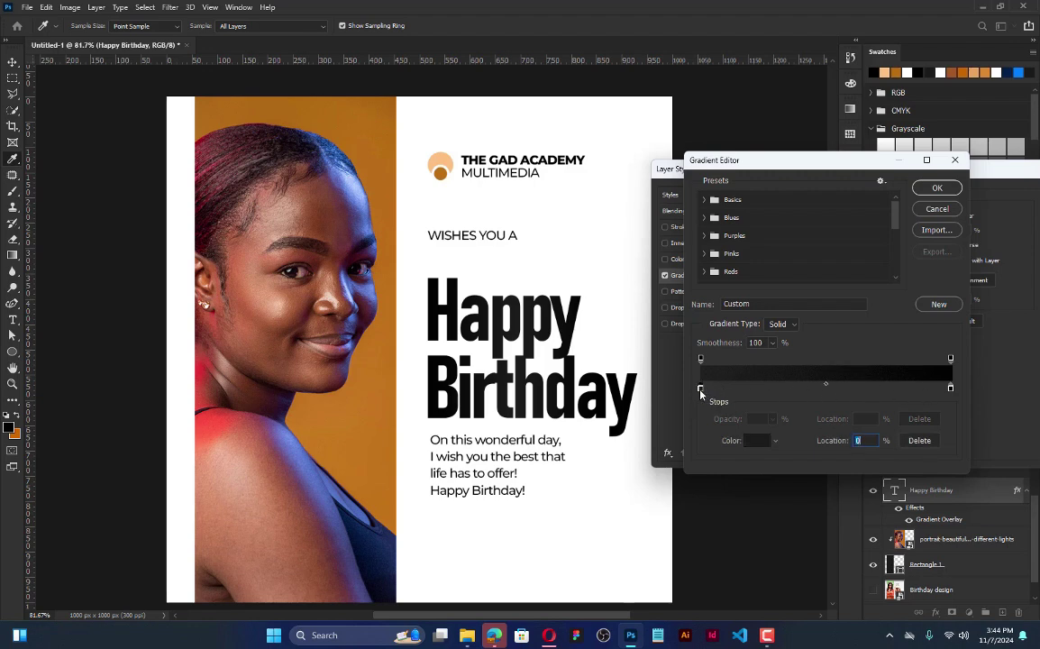
left_click(892, 72)
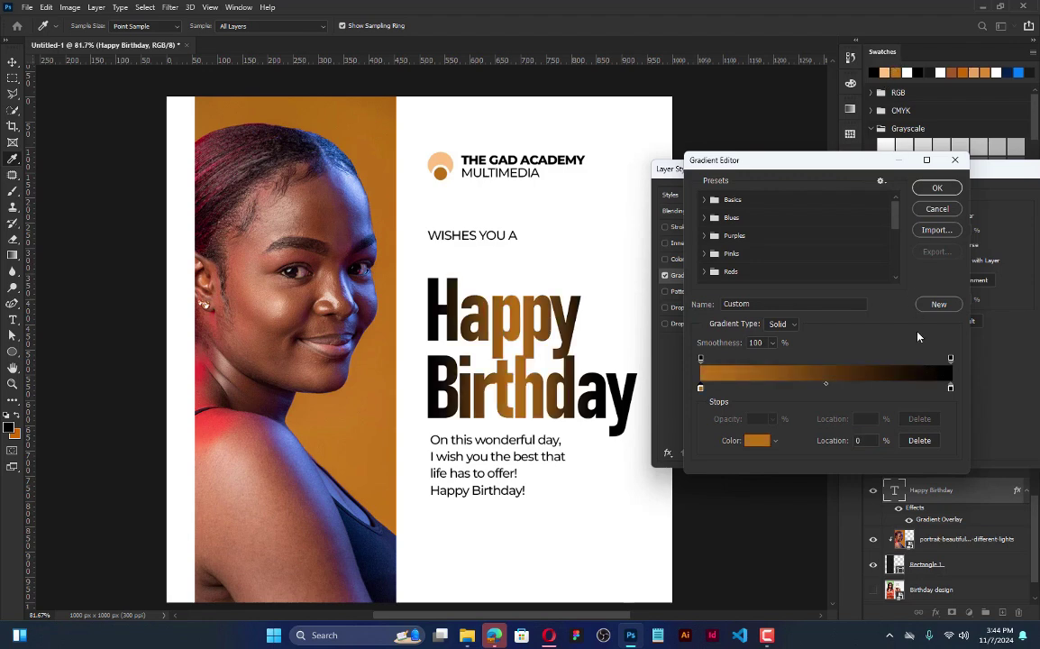
left_click(951, 389)
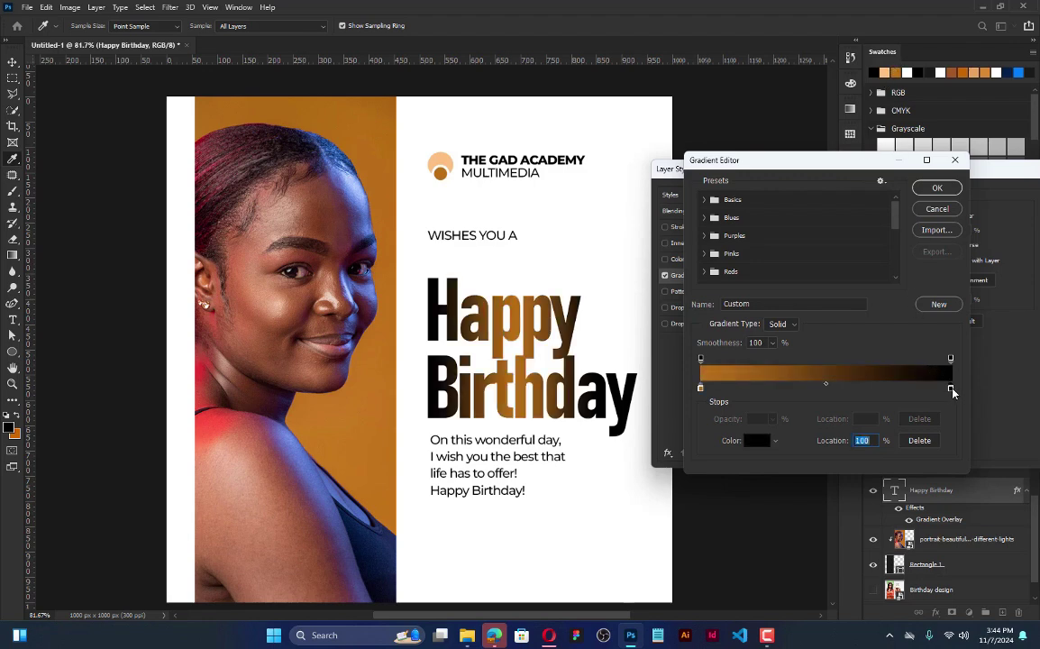
left_click(894, 72)
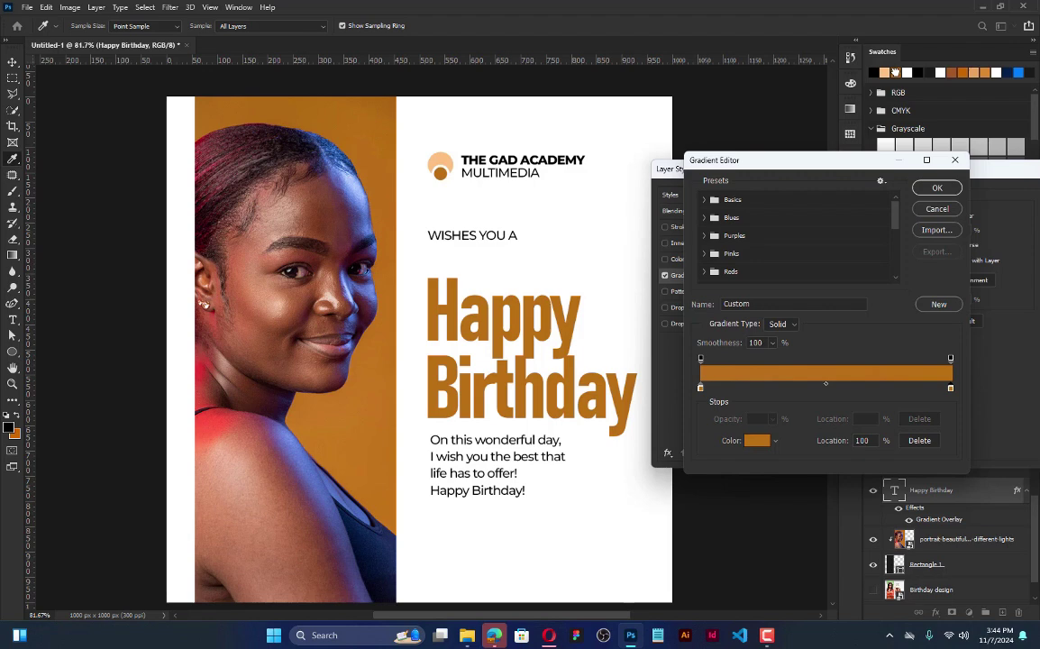
left_click(974, 72)
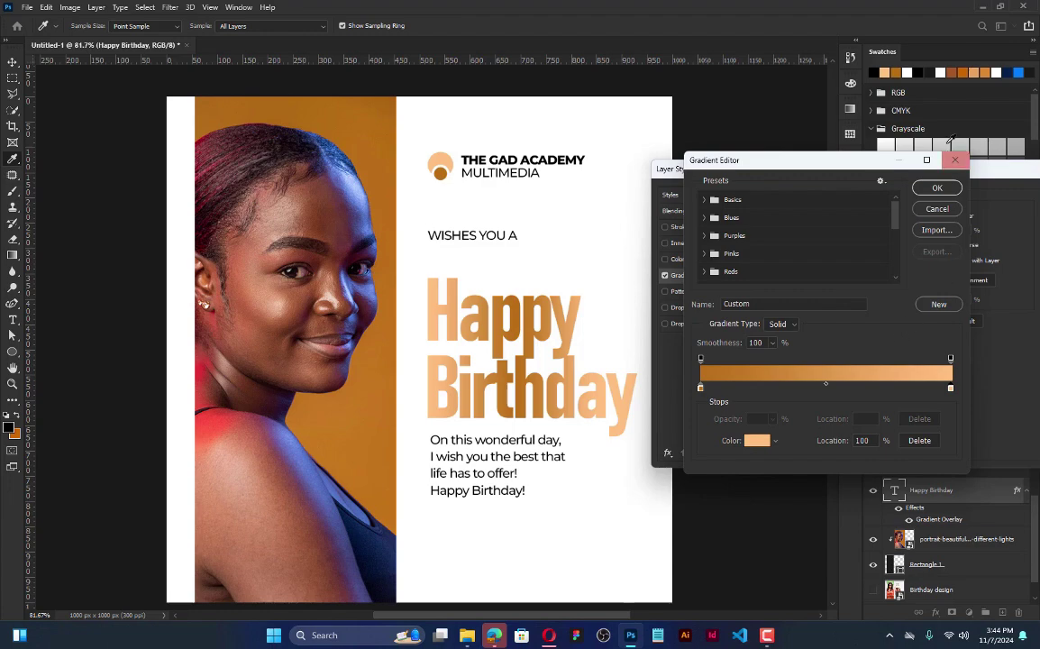
left_click(938, 206)
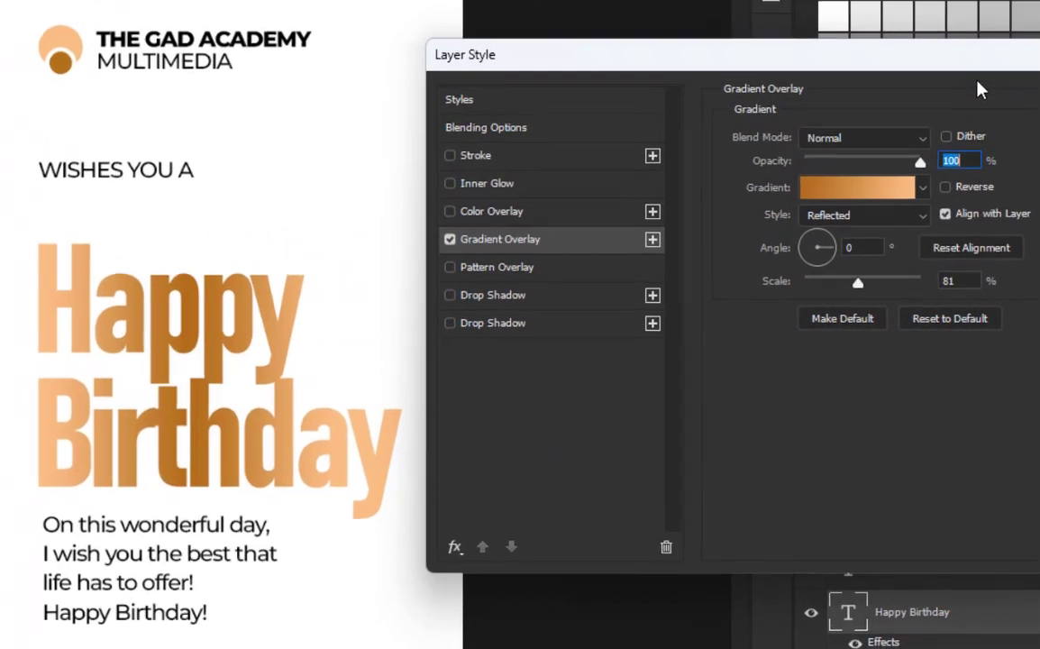
Step: Shift the reflected gradient slightly to the right across the heading, reverse its colours and apply the layer style
left_click_drag(977, 177, 878, 165)
left_click_drag(827, 57, 869, 86)
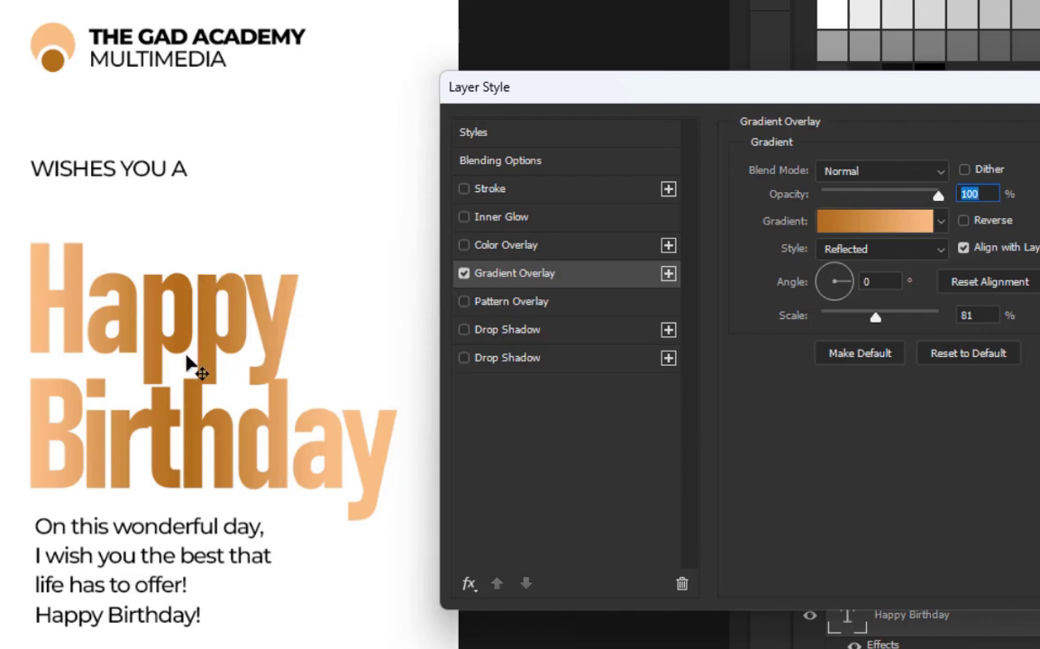
left_click_drag(188, 363, 209, 366)
left_click_drag(921, 94, 902, 74)
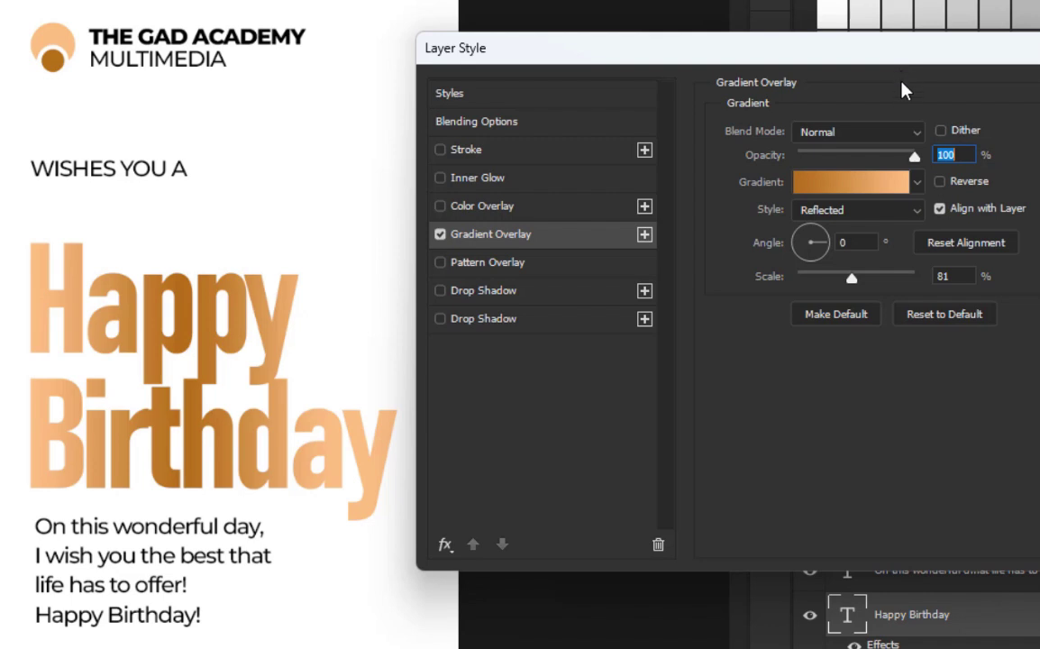
left_click(951, 185)
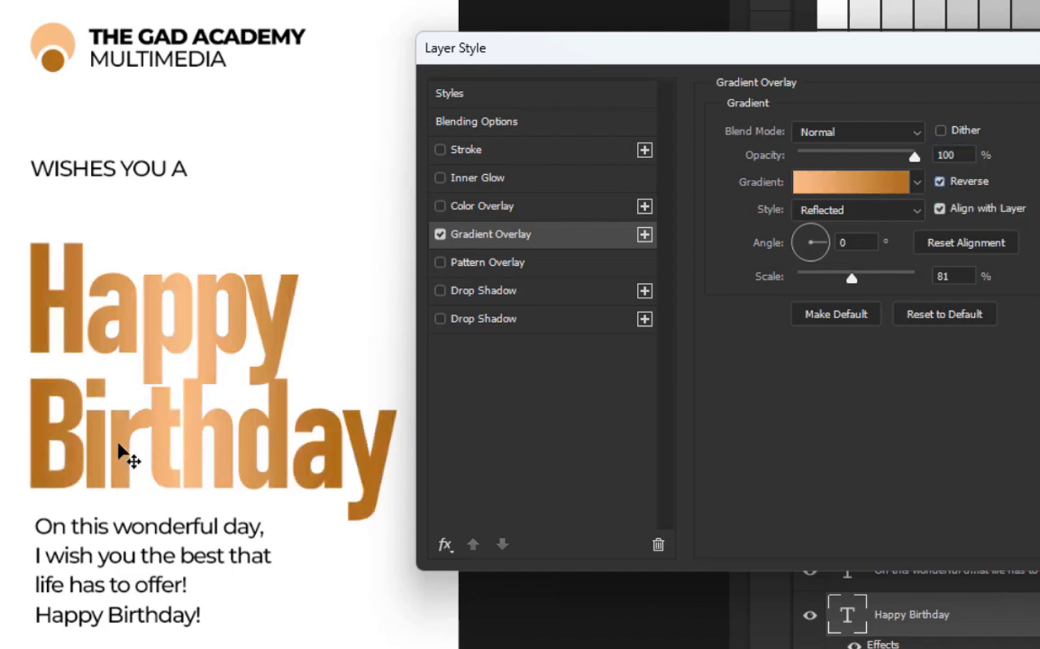
left_click_drag(896, 49, 711, 42)
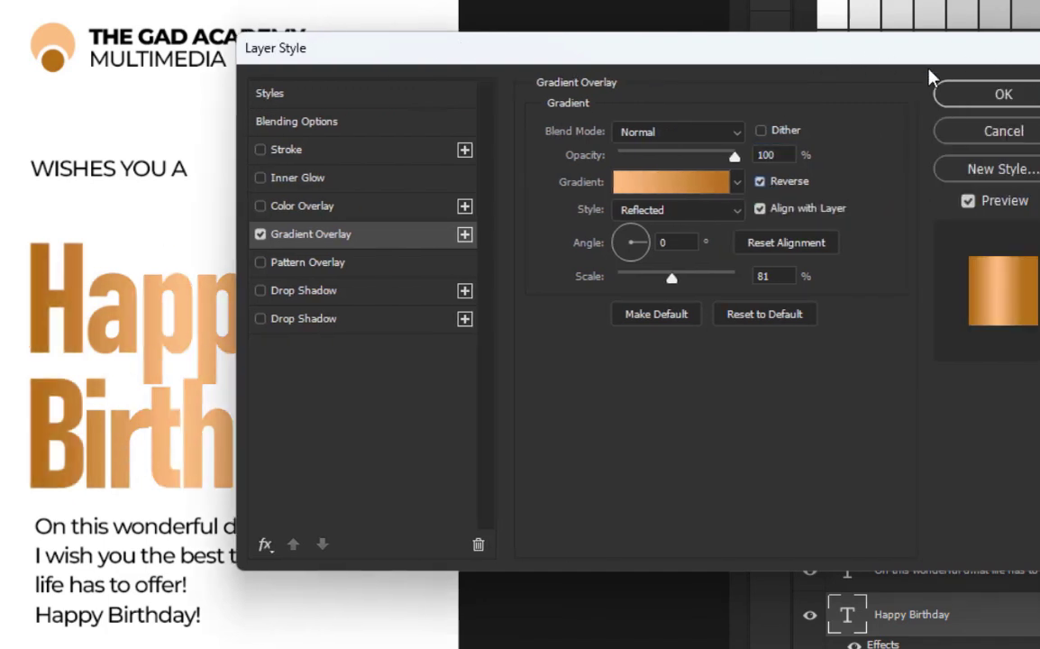
left_click(996, 94)
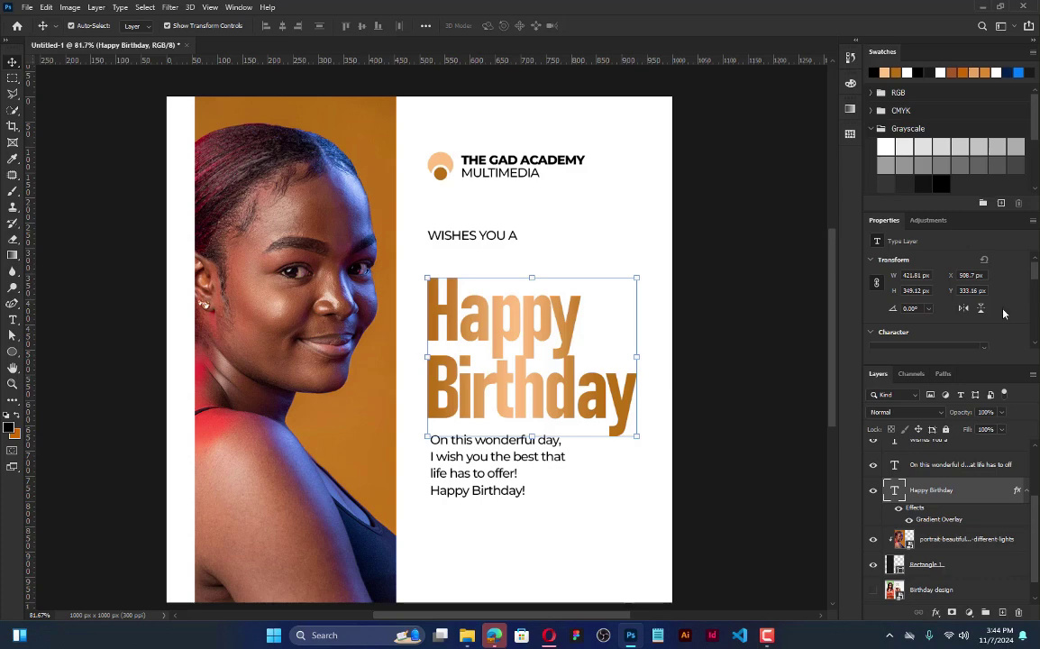
Step: Nudge the four-line birthday message slightly down, about 4 px, below the "Happy Birthday" heading
left_click(793, 317)
scroll(751, 276, "down", 3)
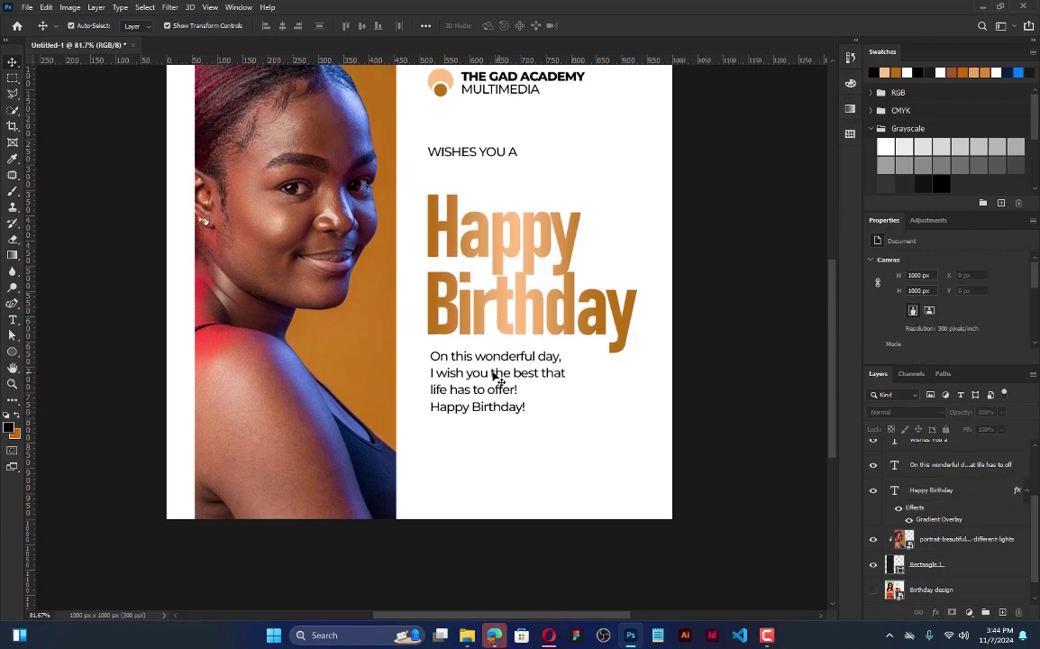
left_click(494, 379)
left_click_drag(471, 370, 472, 372)
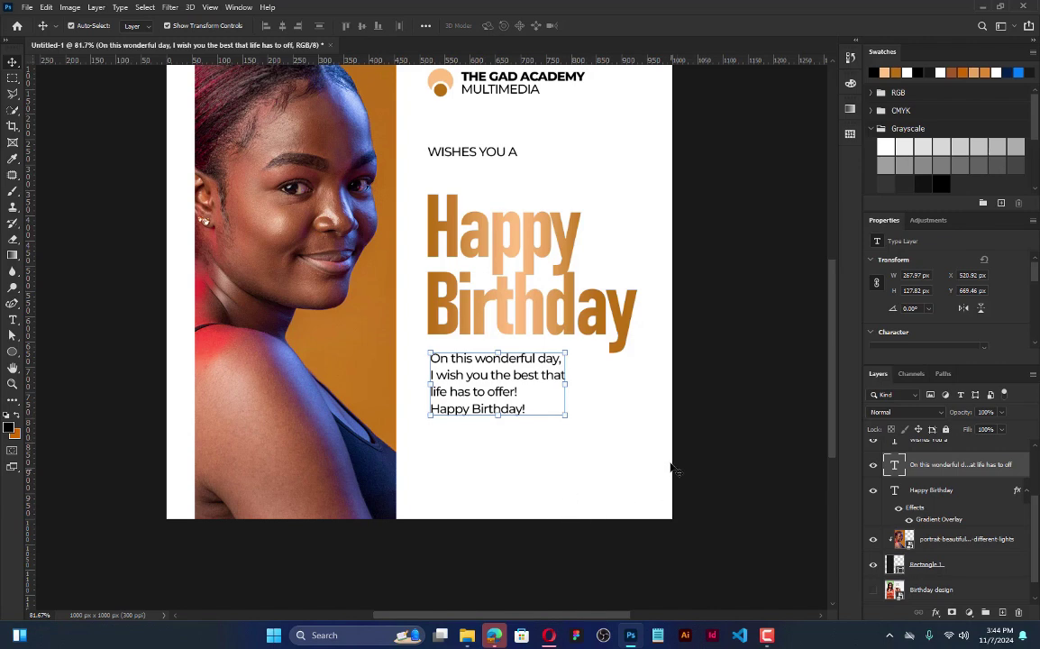
scroll(832, 393, "up", 2)
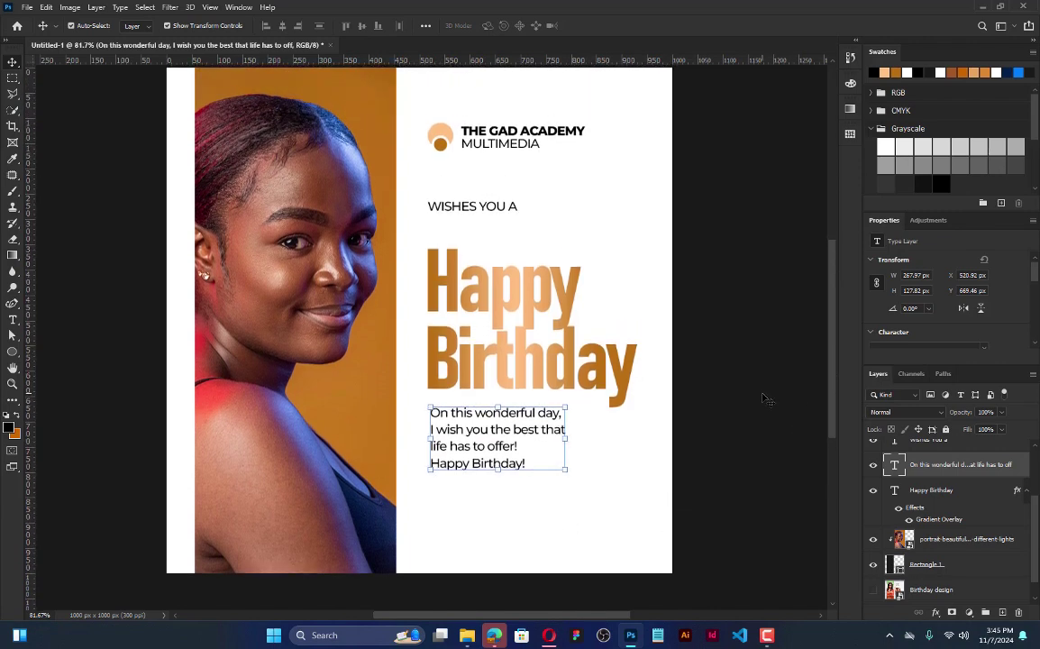
left_click(523, 520)
Step: Switch to the Opera browser and search Google Images for "FLOWER PNG"
left_click(548, 636)
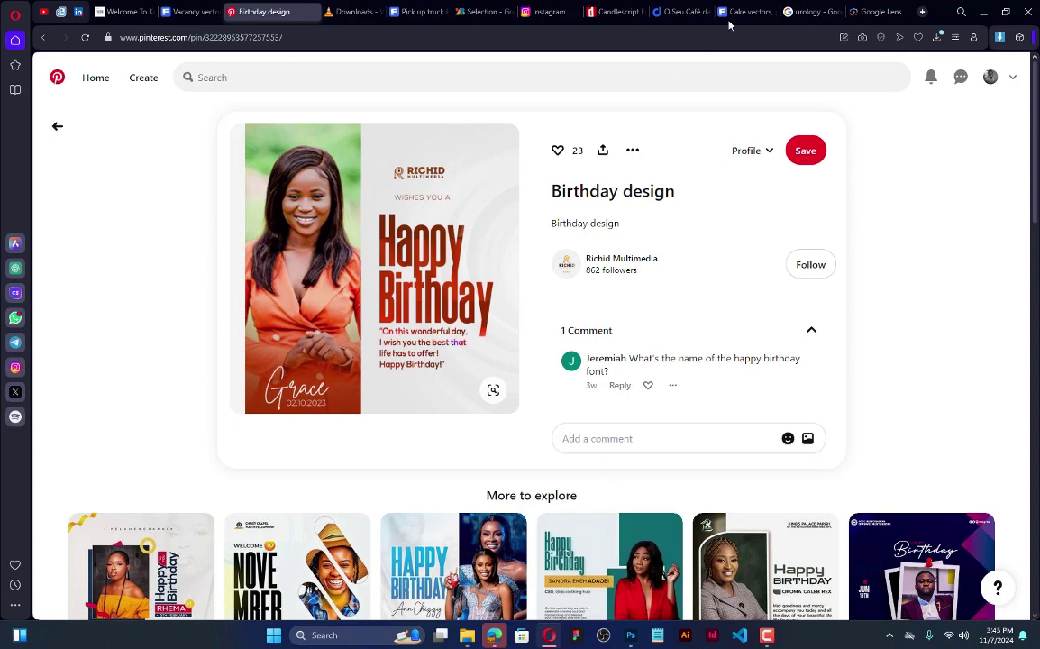
left_click(802, 14)
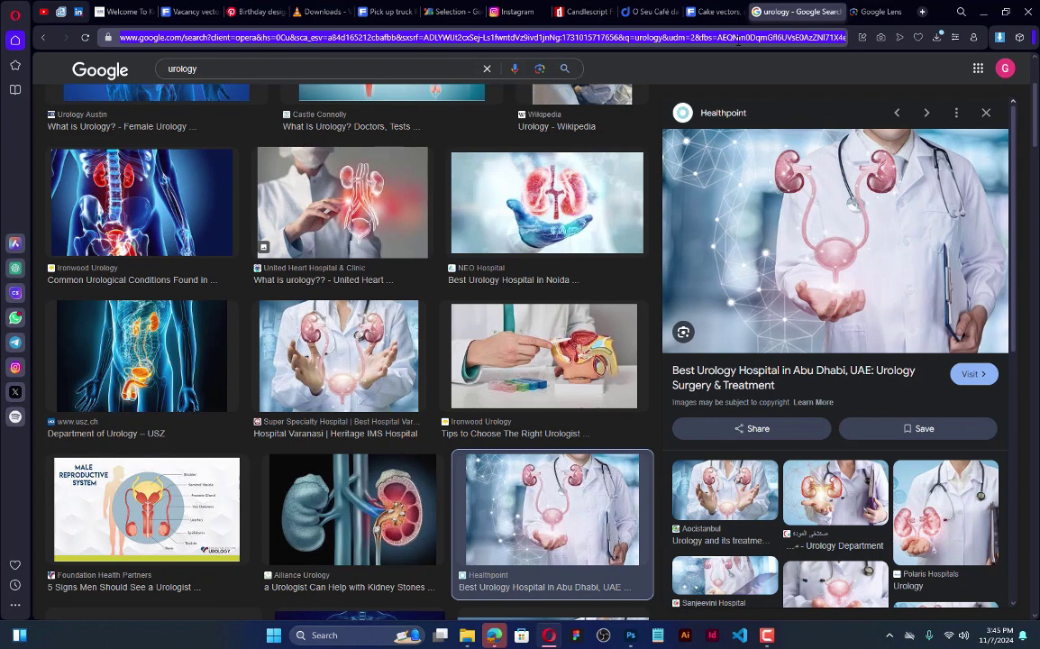
left_click(737, 40)
type("FLOWER")
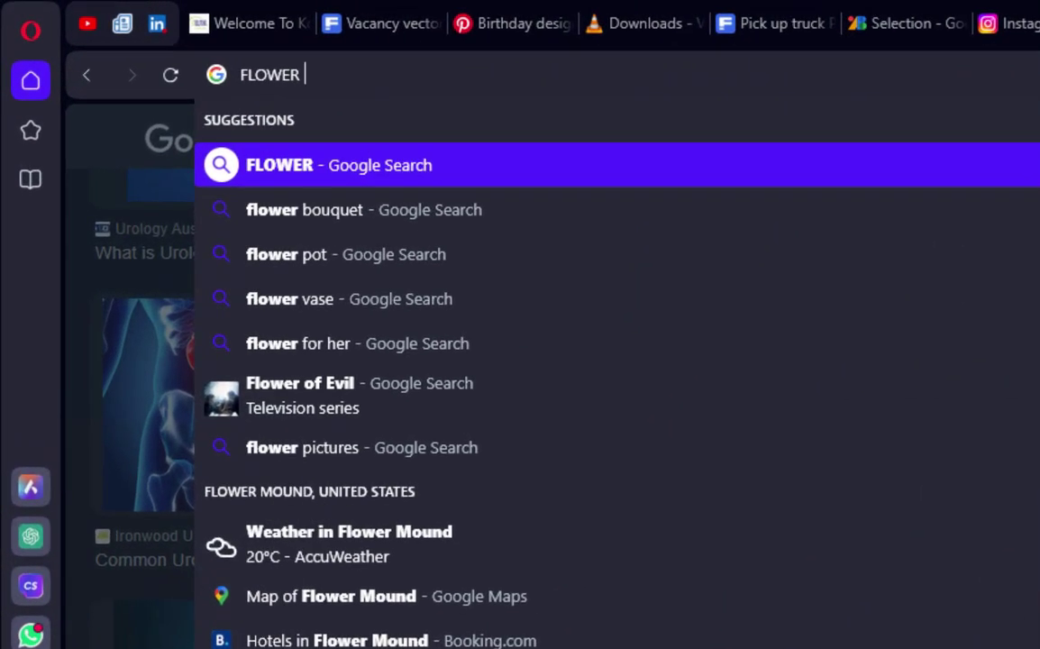
type(" PNG")
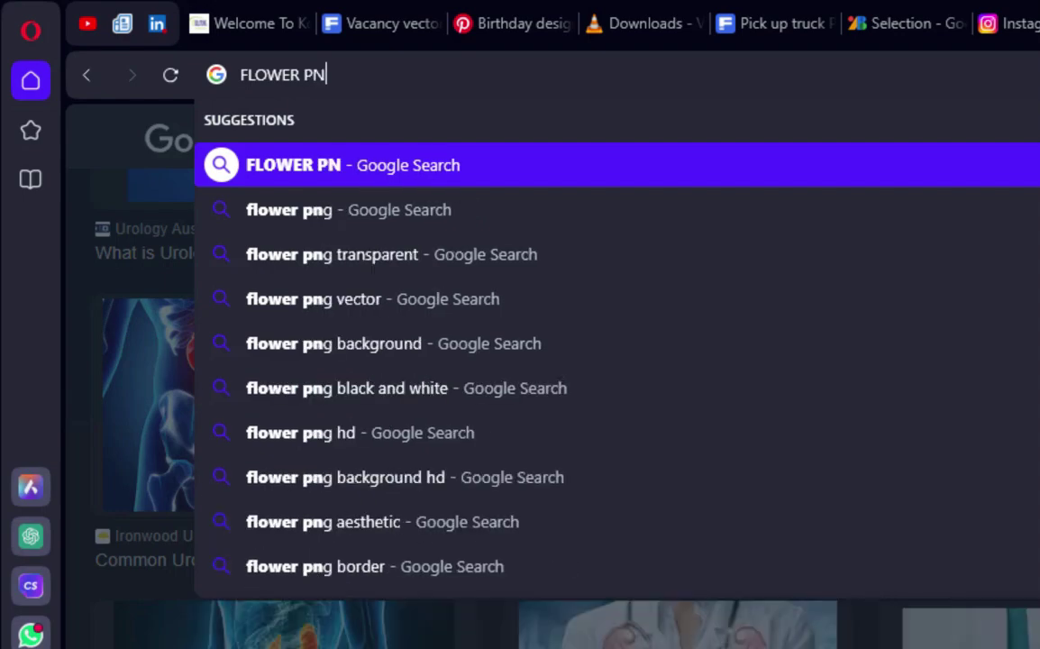
key("Return")
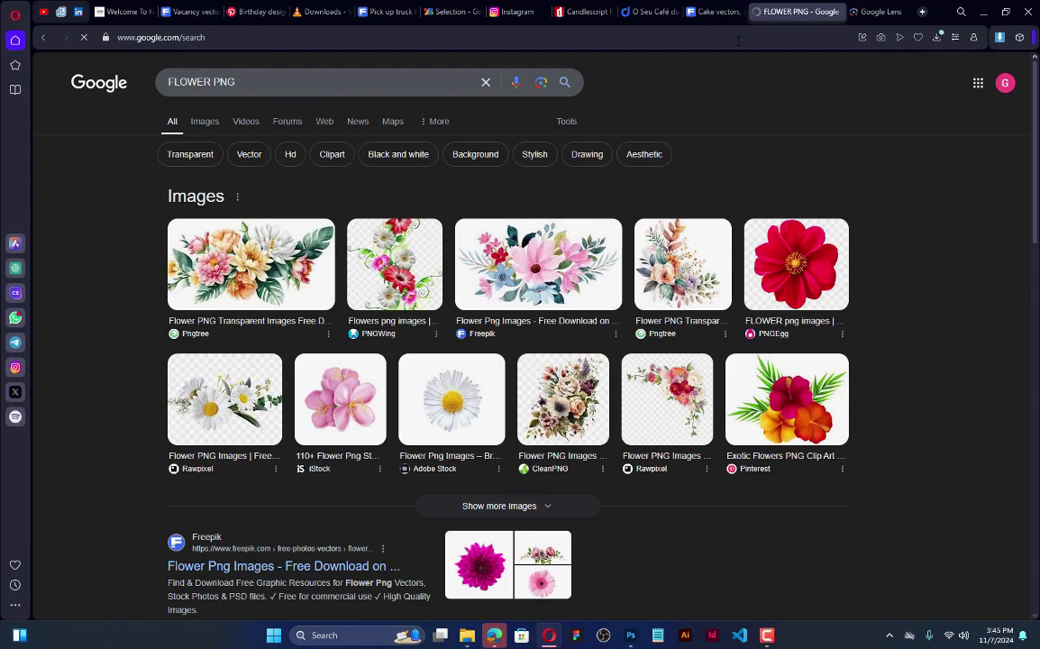
left_click(201, 122)
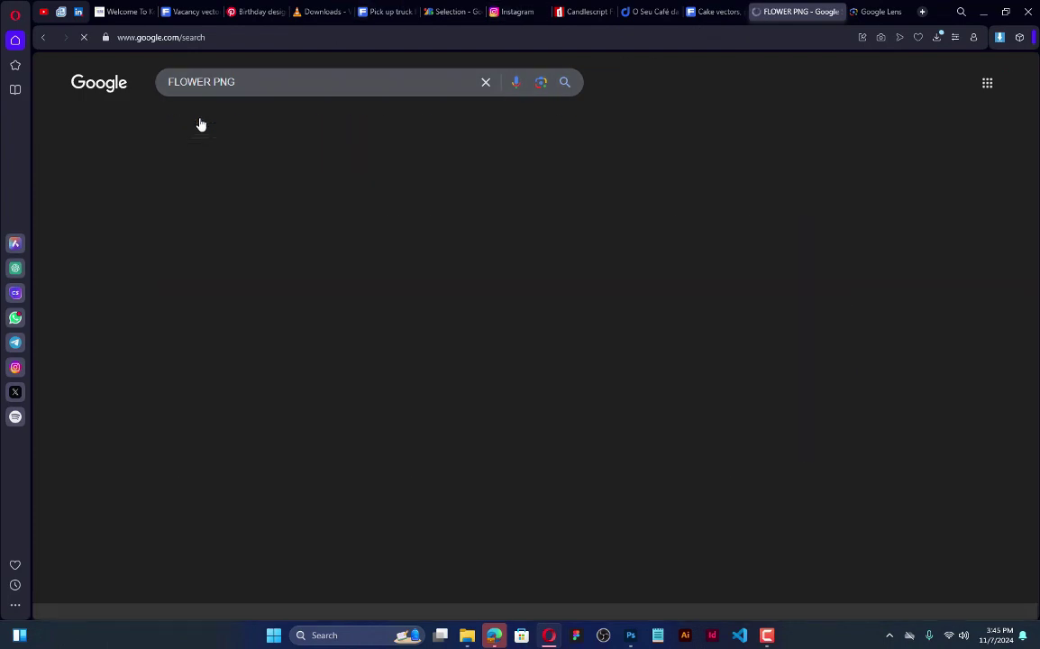
Step: Browse the flower images and narrow the results to daisies
scroll(638, 247, "down", 3)
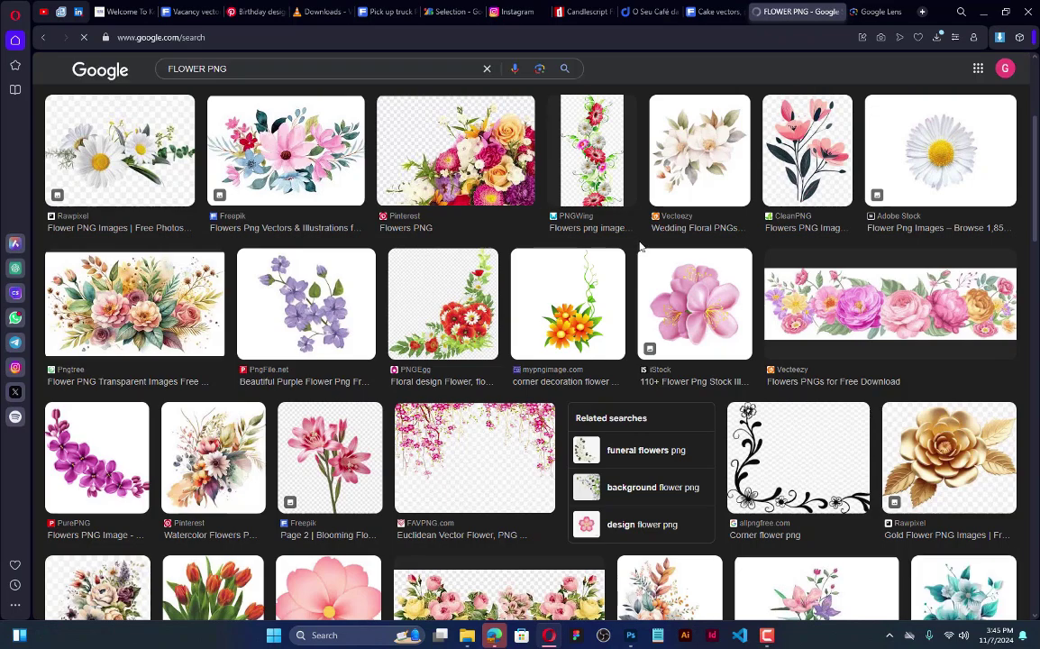
scroll(638, 247, "down", 4)
scroll(638, 246, "down", 7)
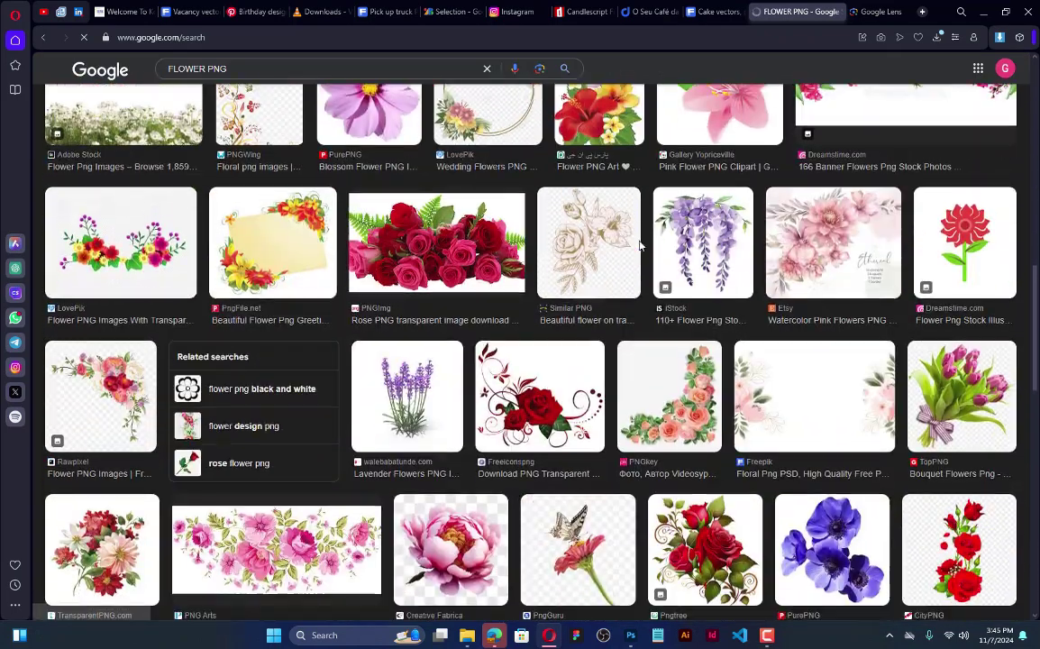
scroll(638, 243, "up", 15)
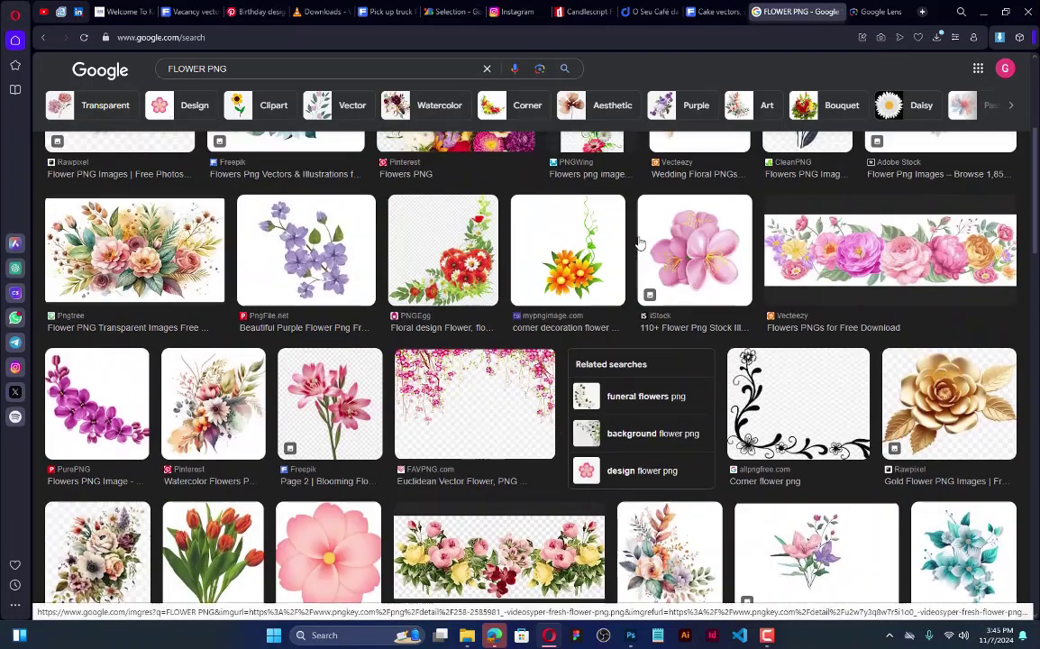
left_click(889, 159)
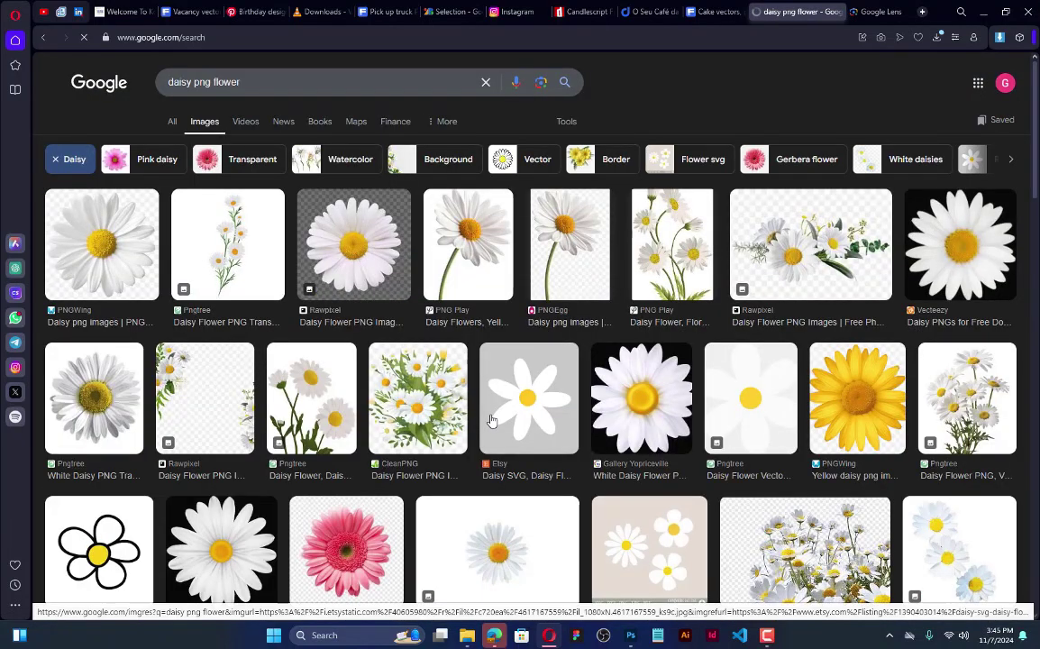
scroll(492, 421, "down", 1)
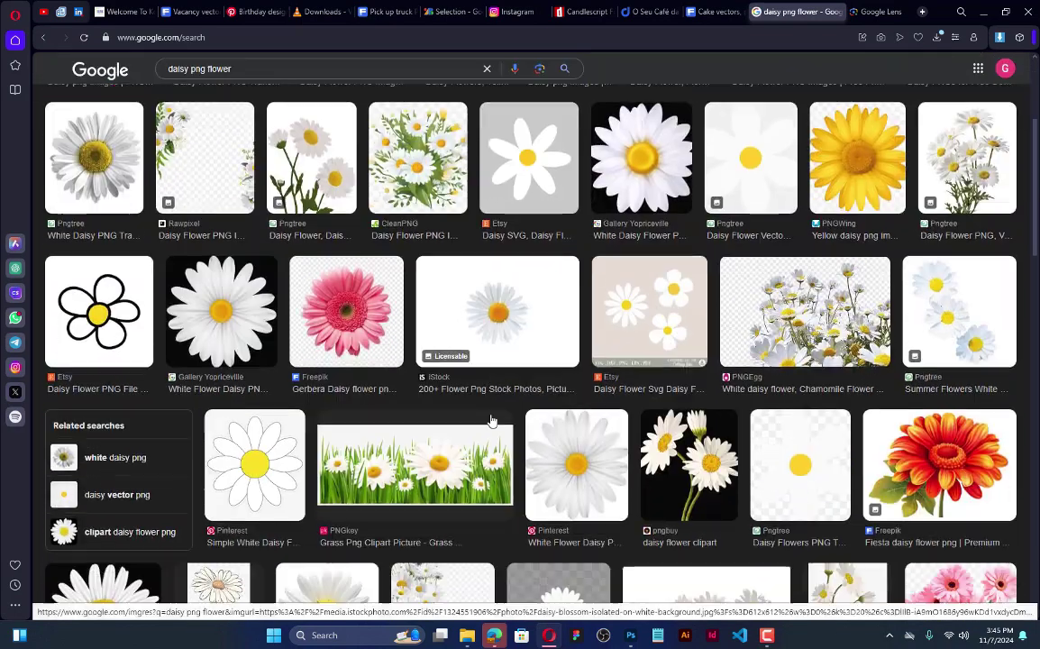
scroll(492, 421, "up", 1)
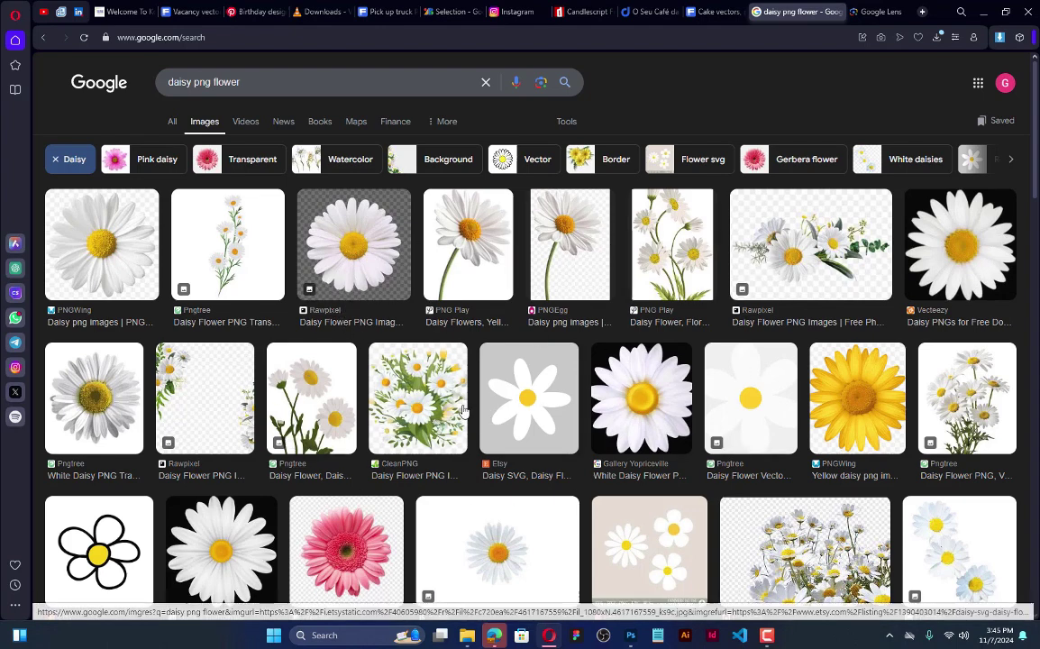
Step: Open the PNG Play page for the white daisy with a stem and download the full-resolution PNG
left_click(468, 267)
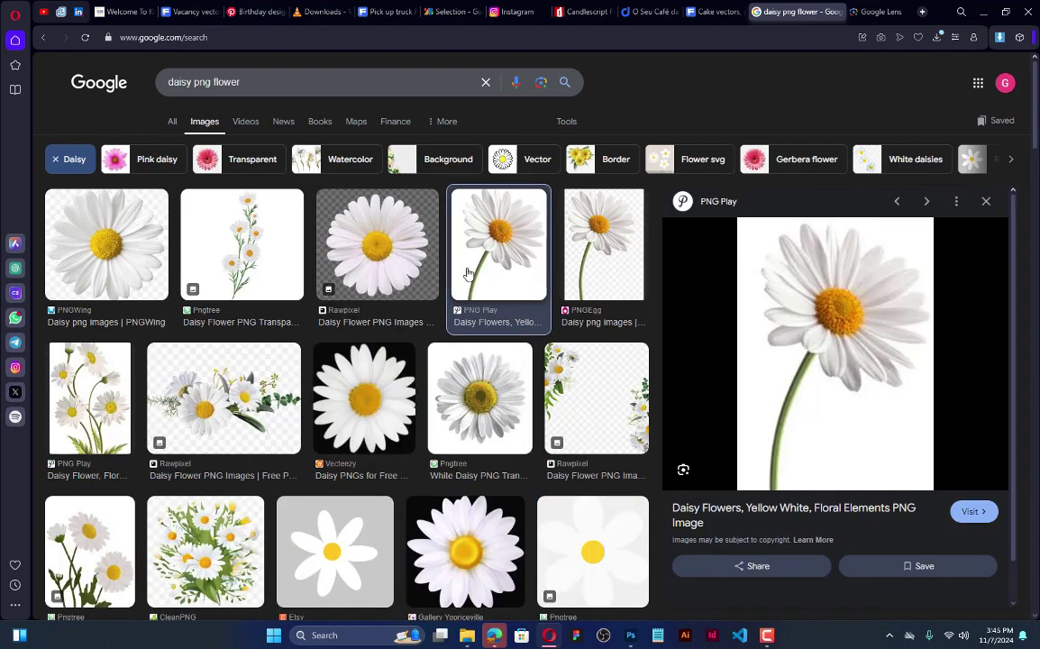
left_click(835, 316)
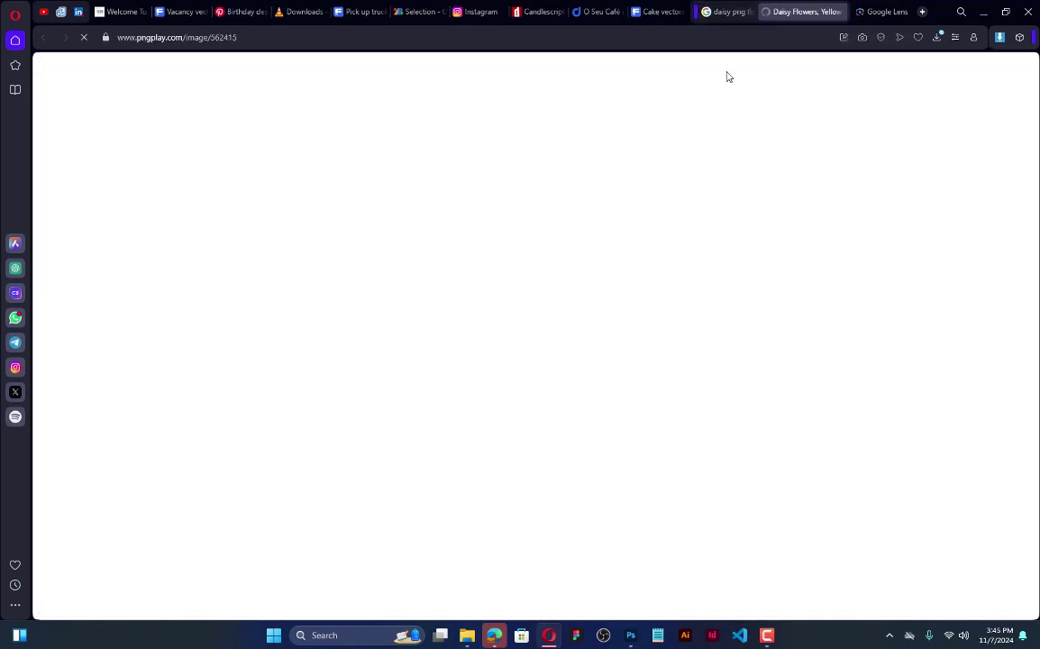
scroll(532, 327, "down", 10)
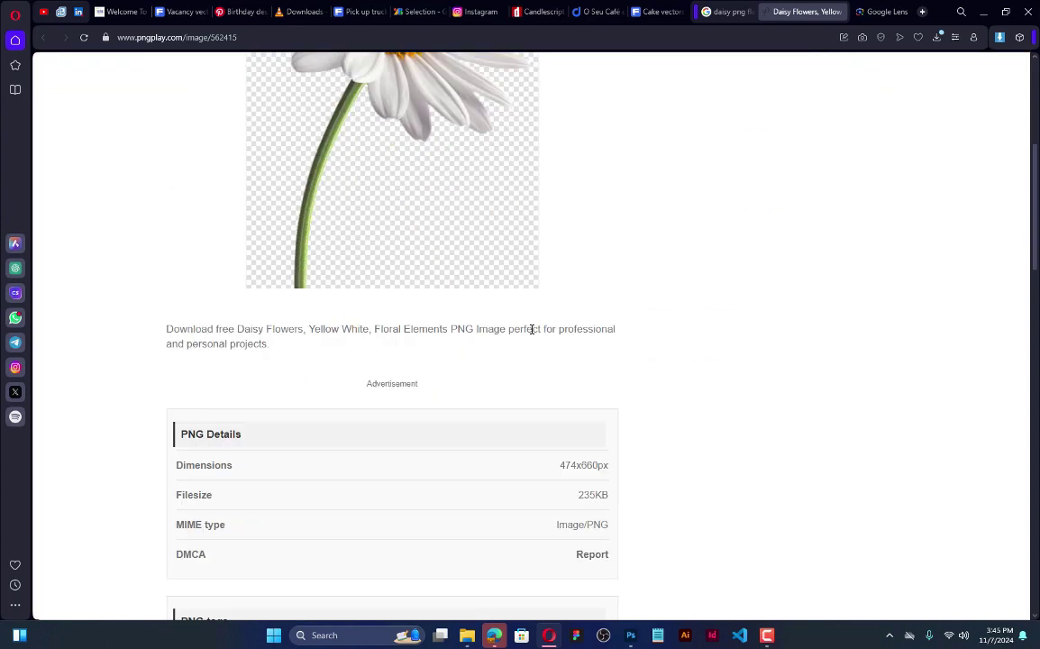
left_click(378, 403)
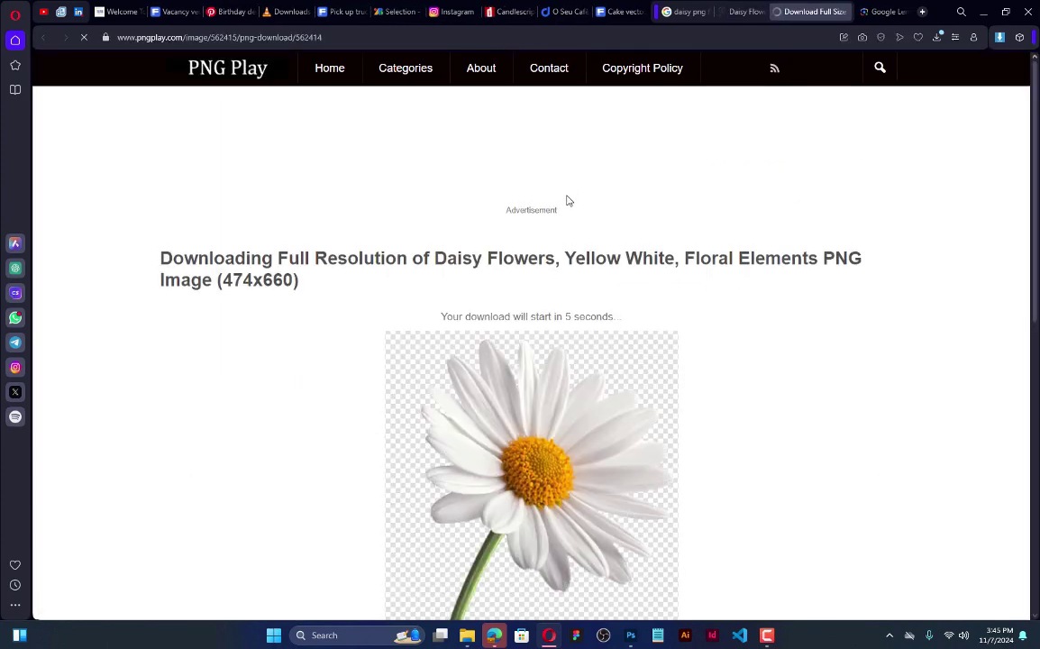
scroll(567, 200, "down", 6)
scroll(563, 196, "up", 6)
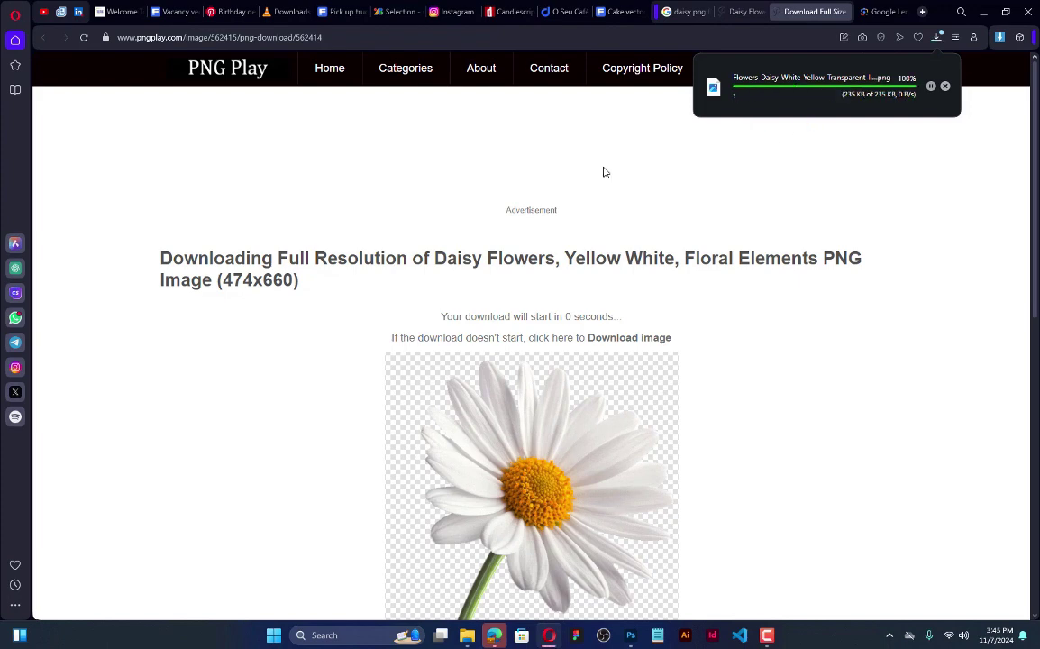
Step: Bring the downloaded daisy PNG into the Photoshop flyer and scale it down to about 13% near the message
left_click_drag(840, 83, 599, 555)
scroll(405, 292, "down", 5)
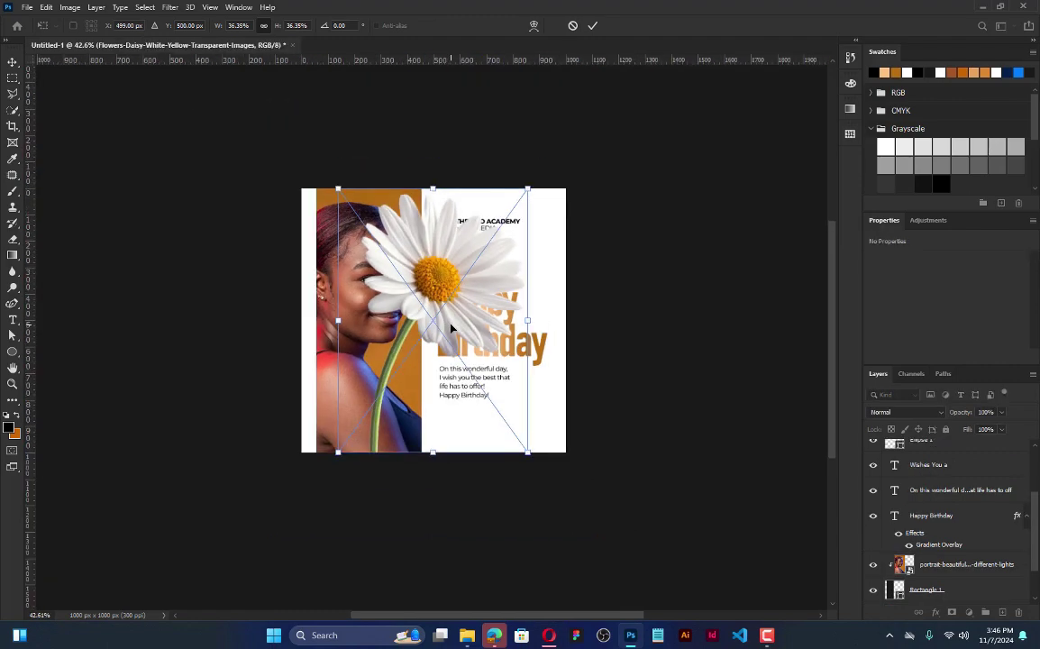
right_click(405, 291)
key("Escape")
left_click_drag(422, 301, 402, 308)
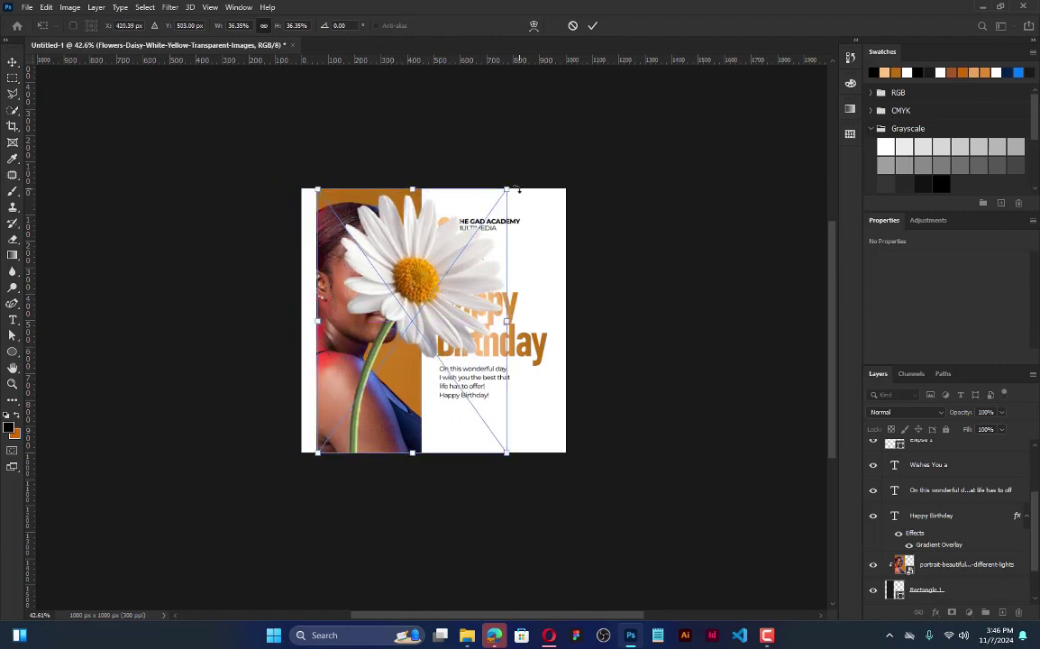
left_click_drag(506, 192, 466, 382)
Step: Flip the daisy horizontally and place it at about 22% scale, running off the flyer's bottom-right corner
right_click(465, 381)
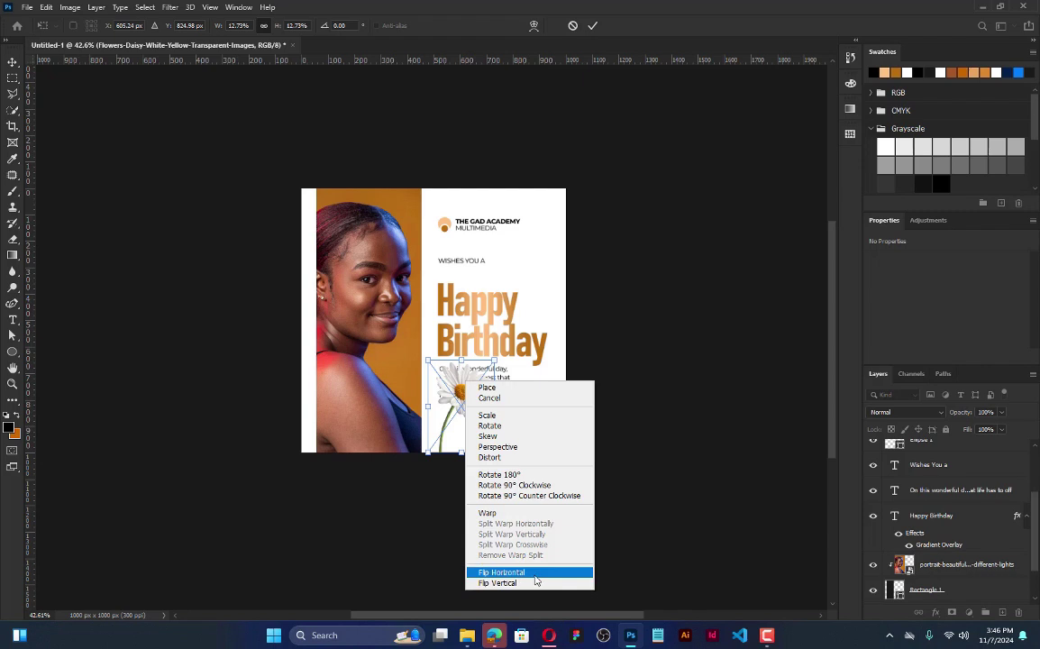
left_click(527, 571)
left_click_drag(430, 358, 519, 434)
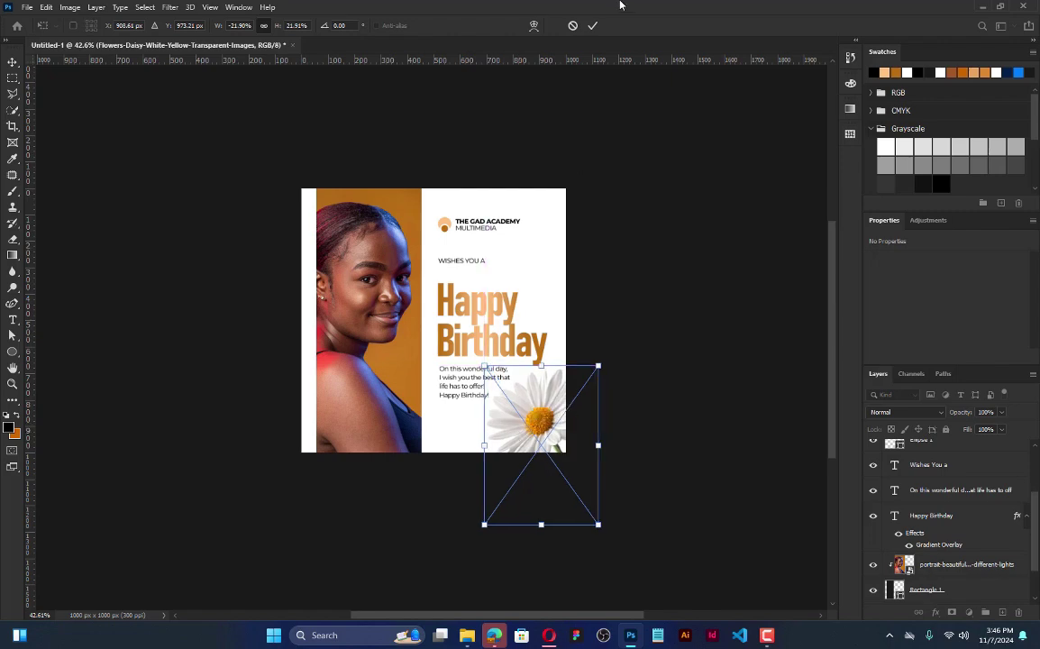
left_click(593, 26)
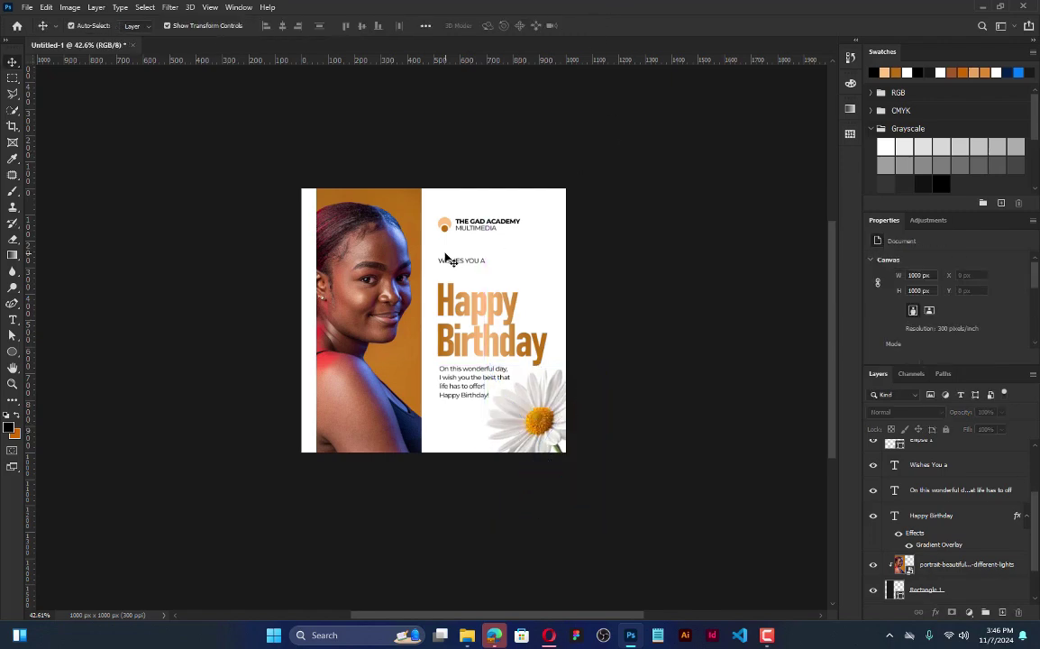
key("ctrl+0")
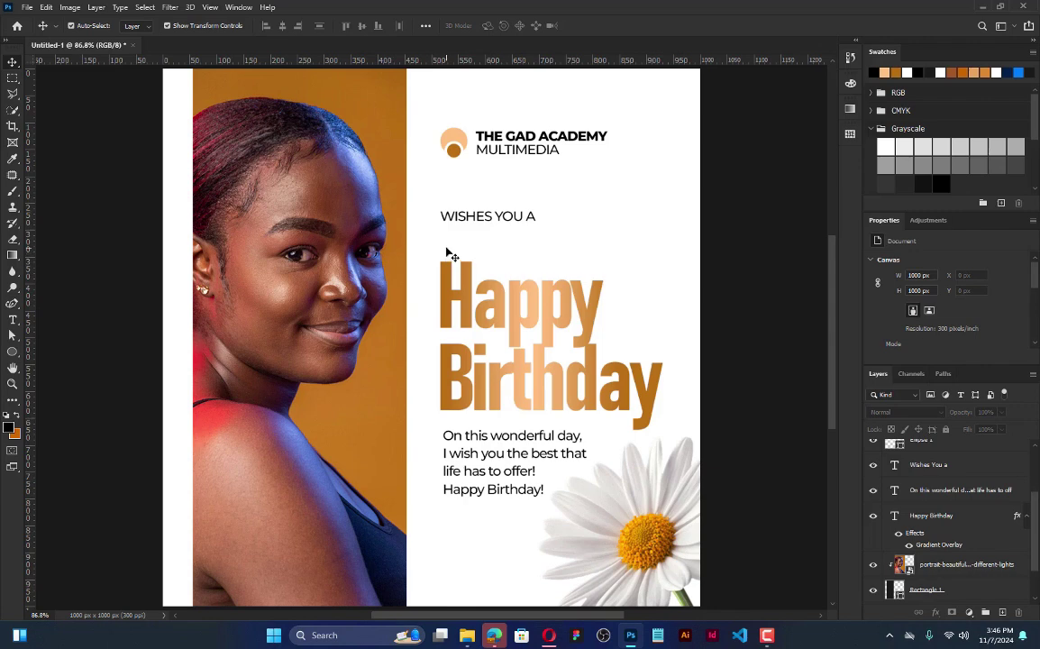
Step: Enlarge the History list, revert to the last Free Transform state and restore the Place Embedded Smart Object state
left_click(852, 60)
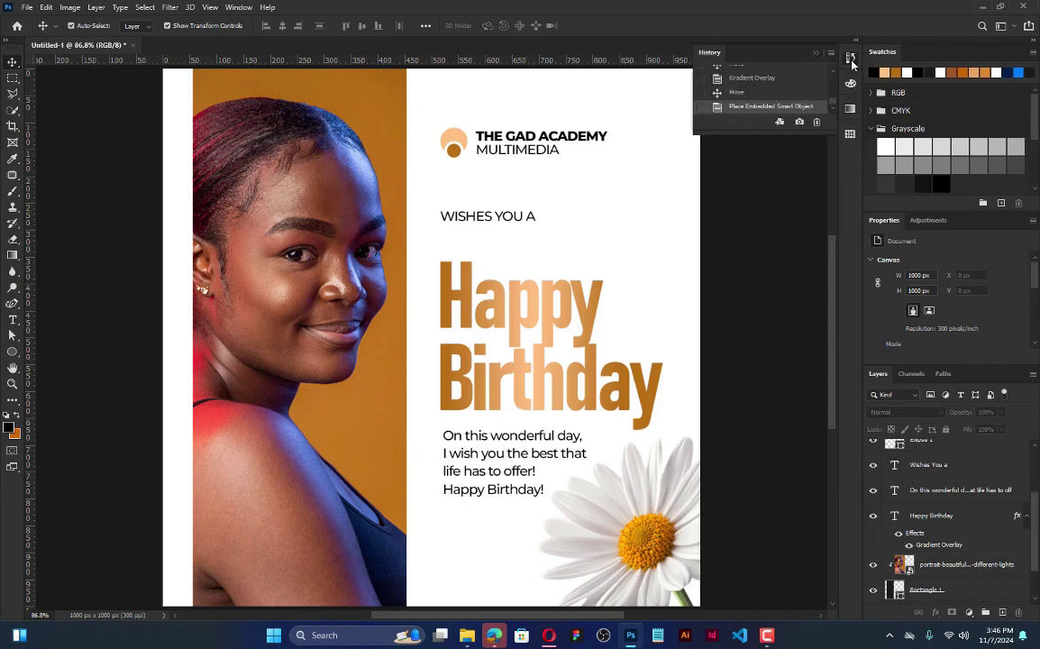
left_click_drag(763, 134, 777, 459)
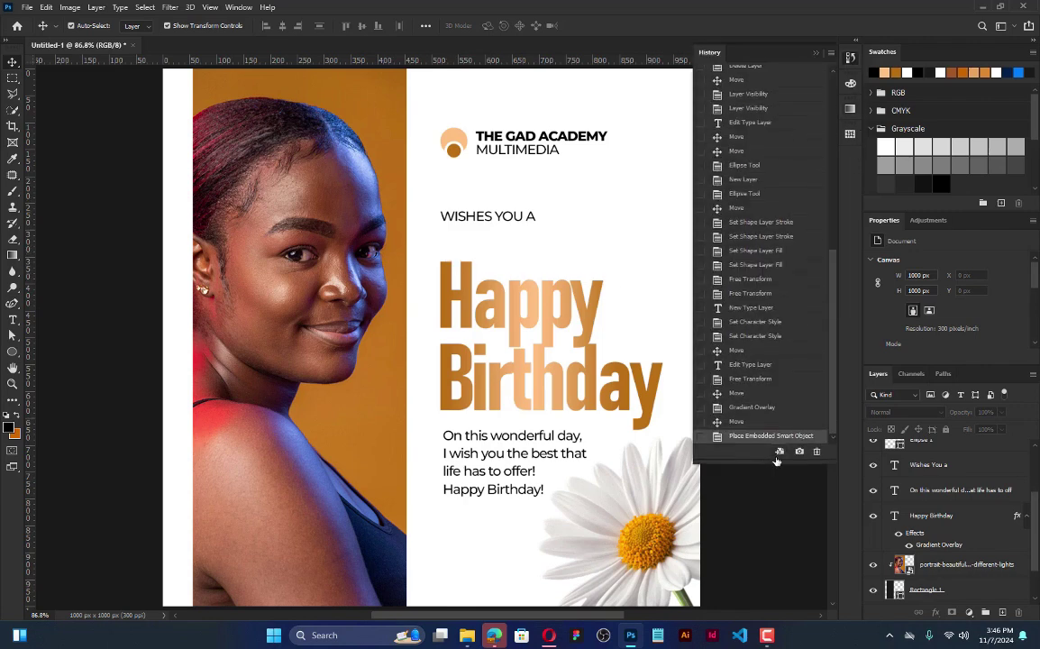
left_click(763, 380)
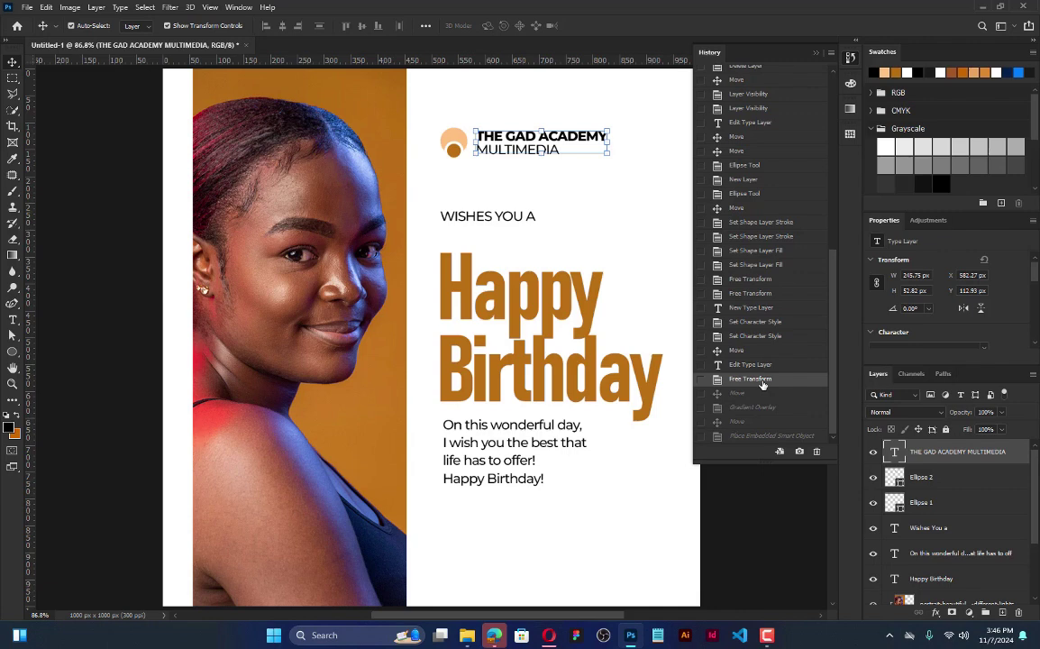
left_click(752, 438)
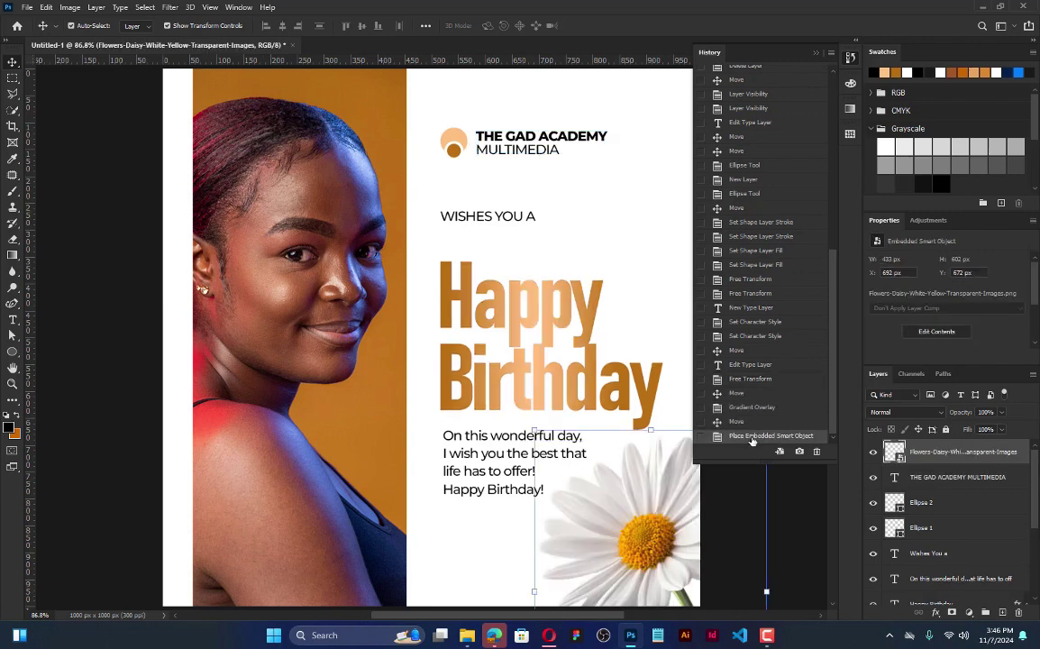
Step: Revert the document to the Move state before the Gradient Overlay, and return to the latest history state
scroll(462, 337, "down", 2)
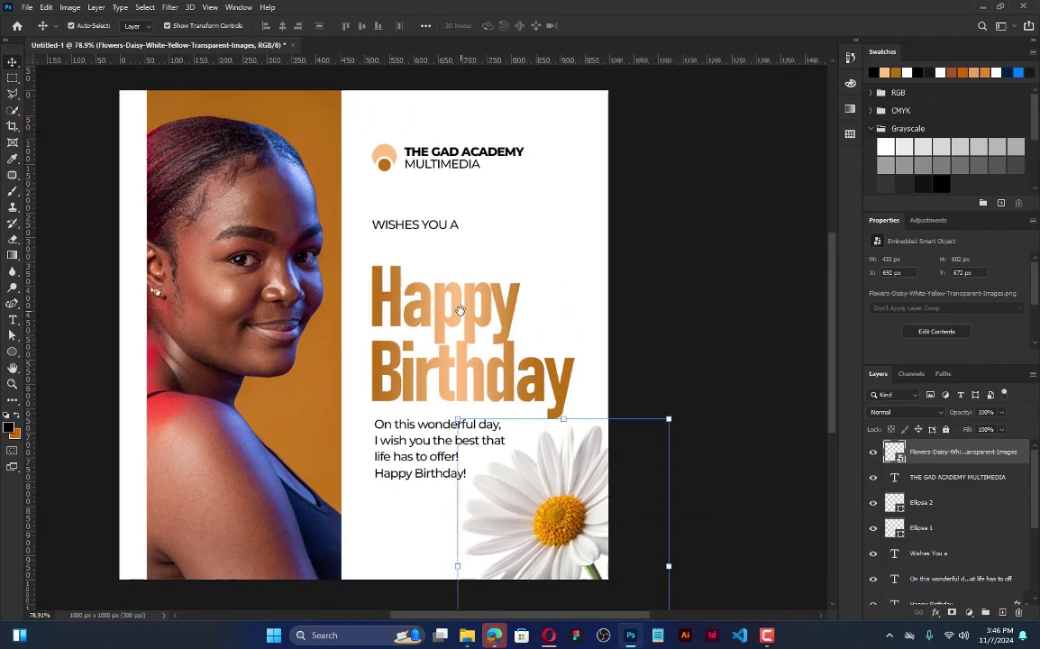
left_click(635, 287)
left_click_drag(666, 295, 632, 295)
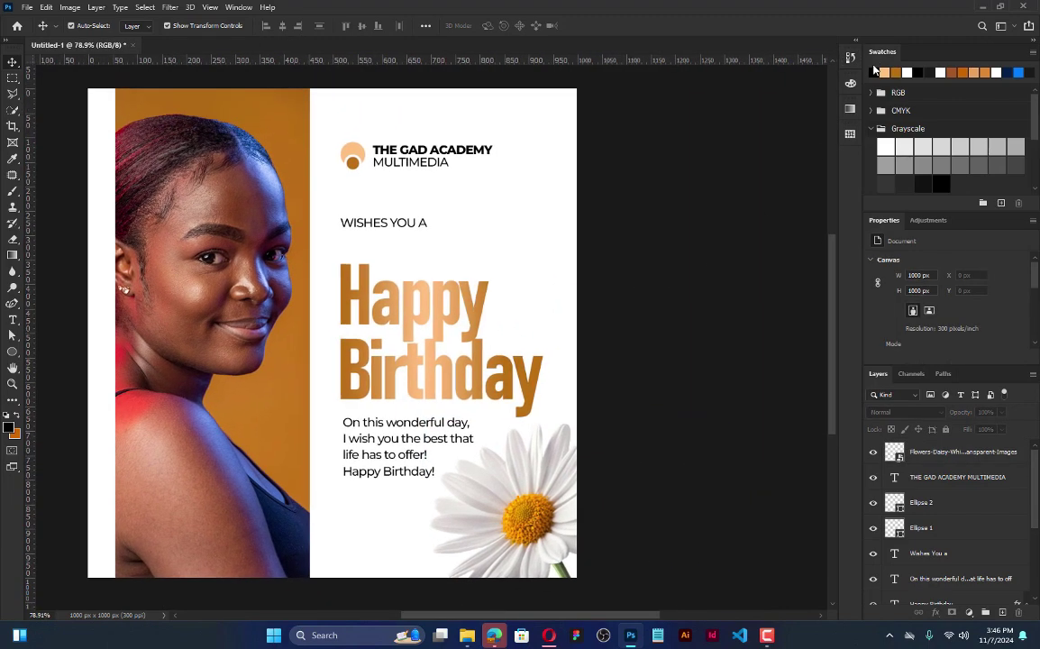
left_click(851, 57)
left_click(741, 395)
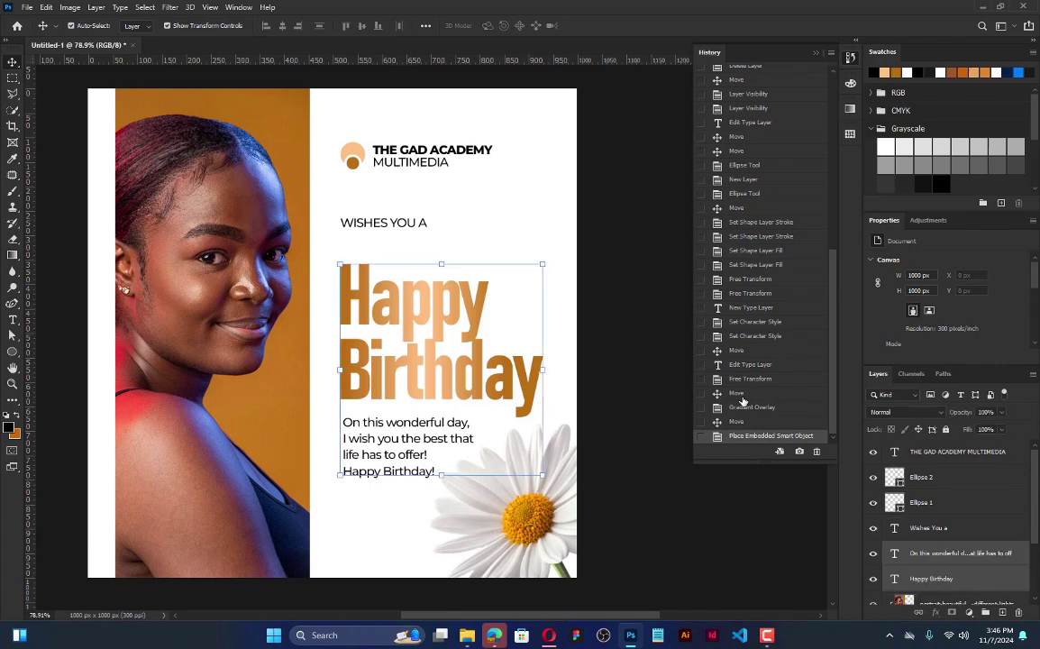
left_click(751, 441)
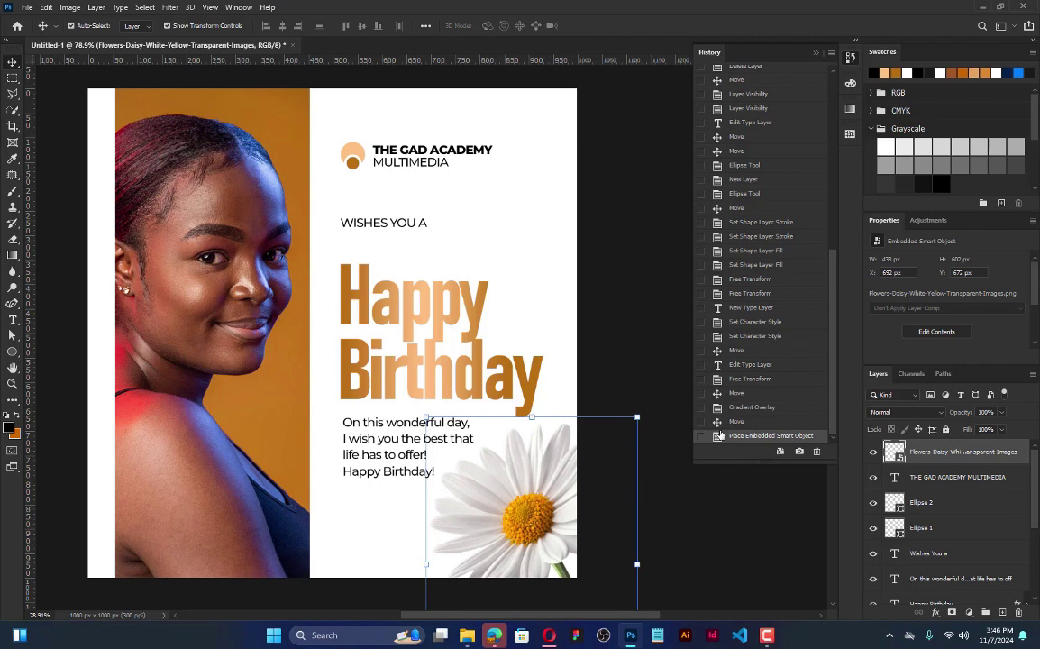
key("Return")
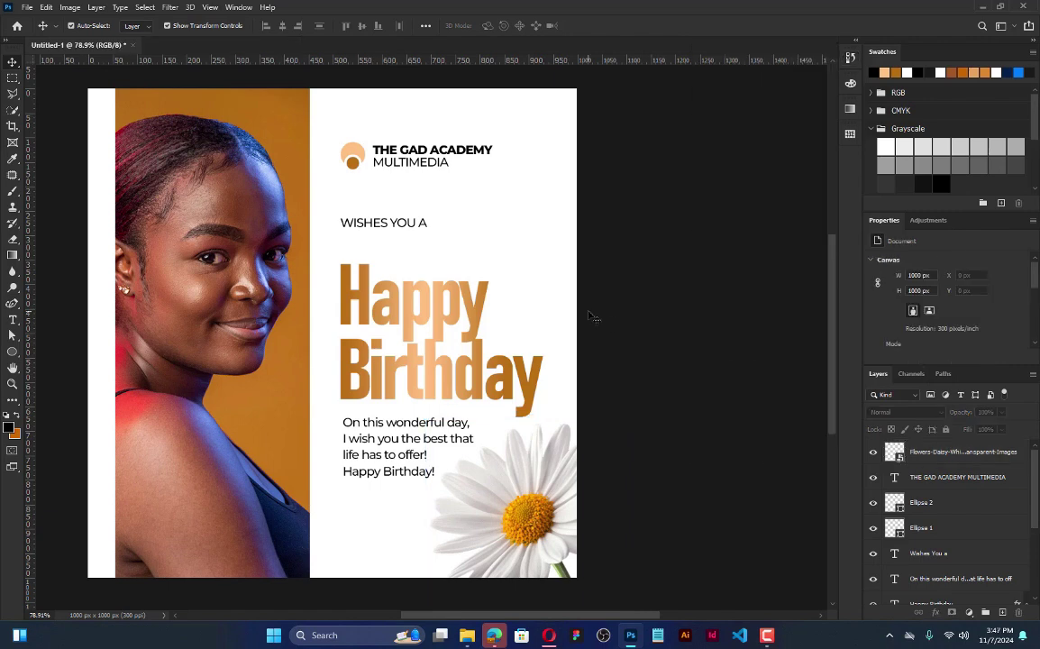